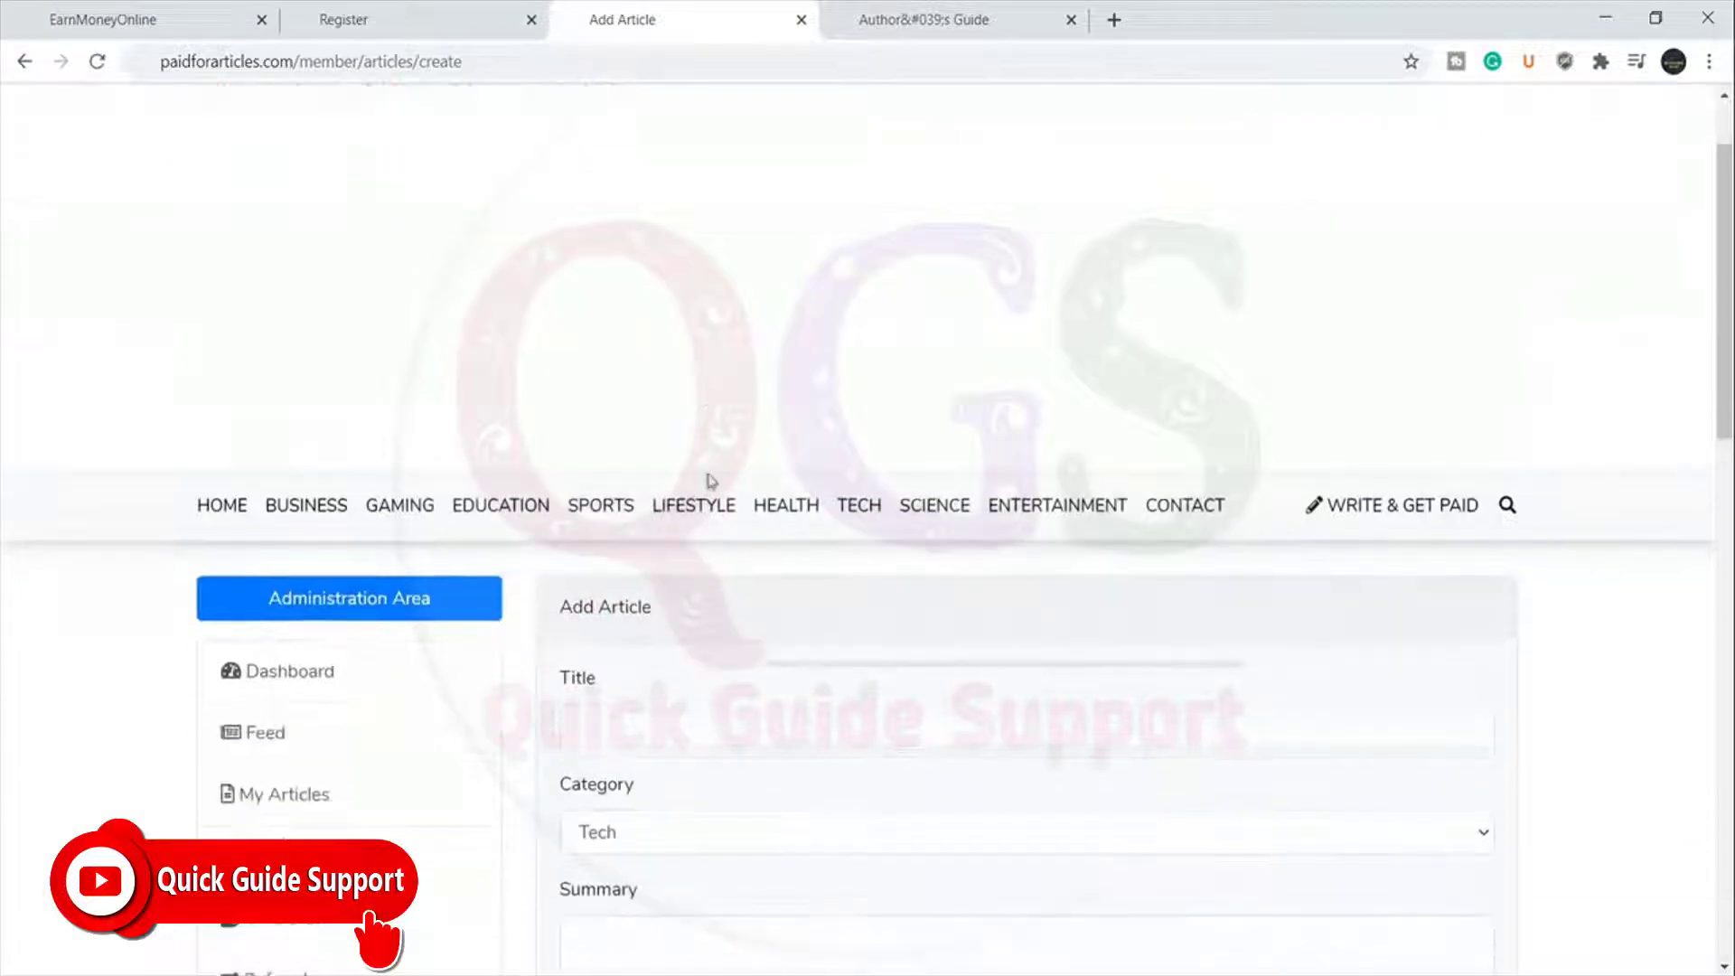
Examine the Add Article form's title, category, summary, content and reviewer message fields.
{"action": "scroll", "coordinate": [693, 438], "scroll_direction": "down", "scroll_amount": 3}
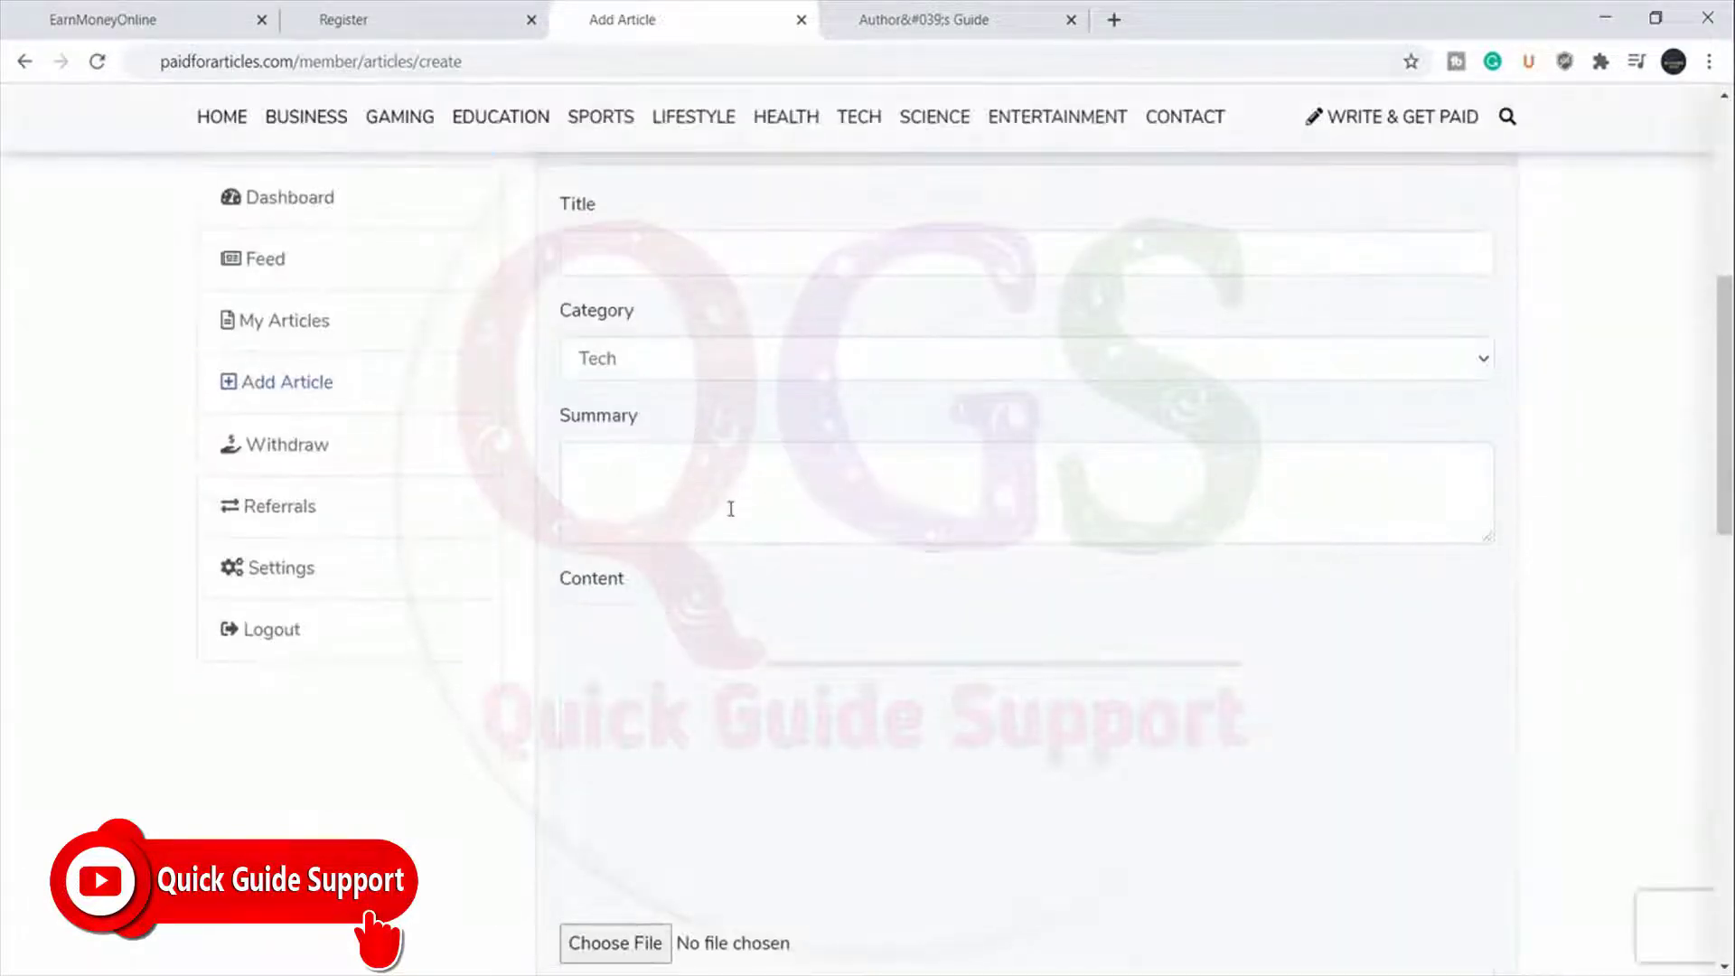
{"action": "scroll", "coordinate": [728, 506], "scroll_direction": "down", "scroll_amount": 3}
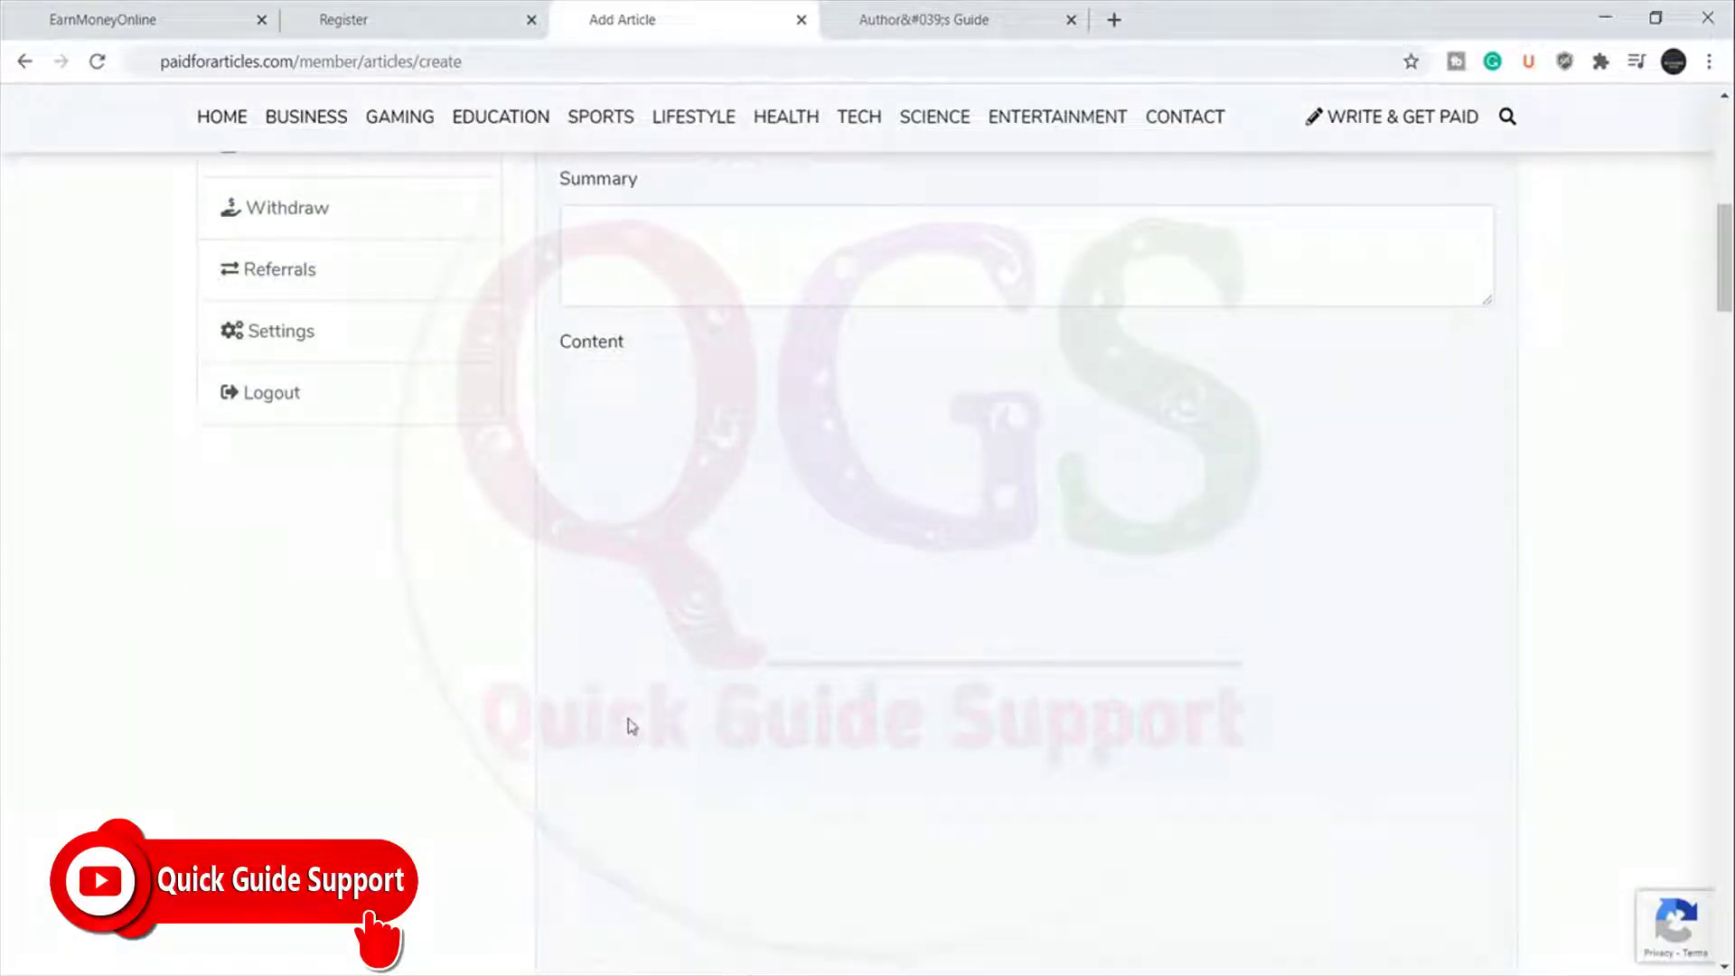
{"action": "scroll", "coordinate": [870, 617], "scroll_direction": "down", "scroll_amount": 6}
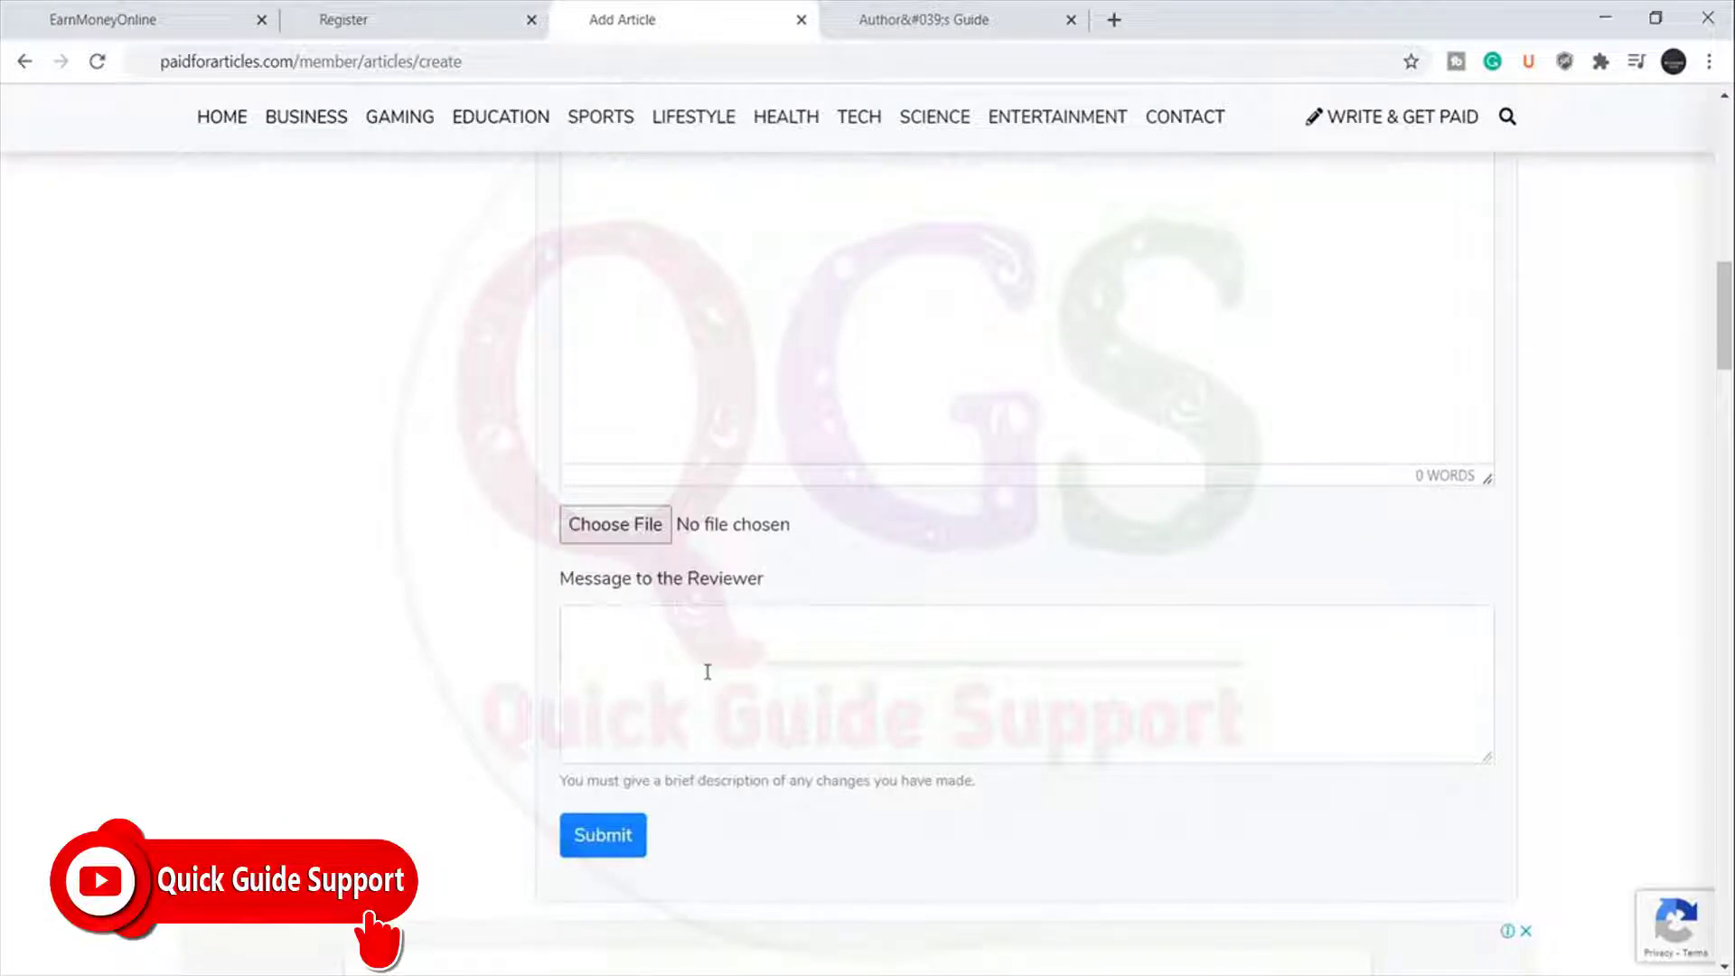
{"action": "scroll", "coordinate": [930, 651], "scroll_direction": "up", "scroll_amount": 8}
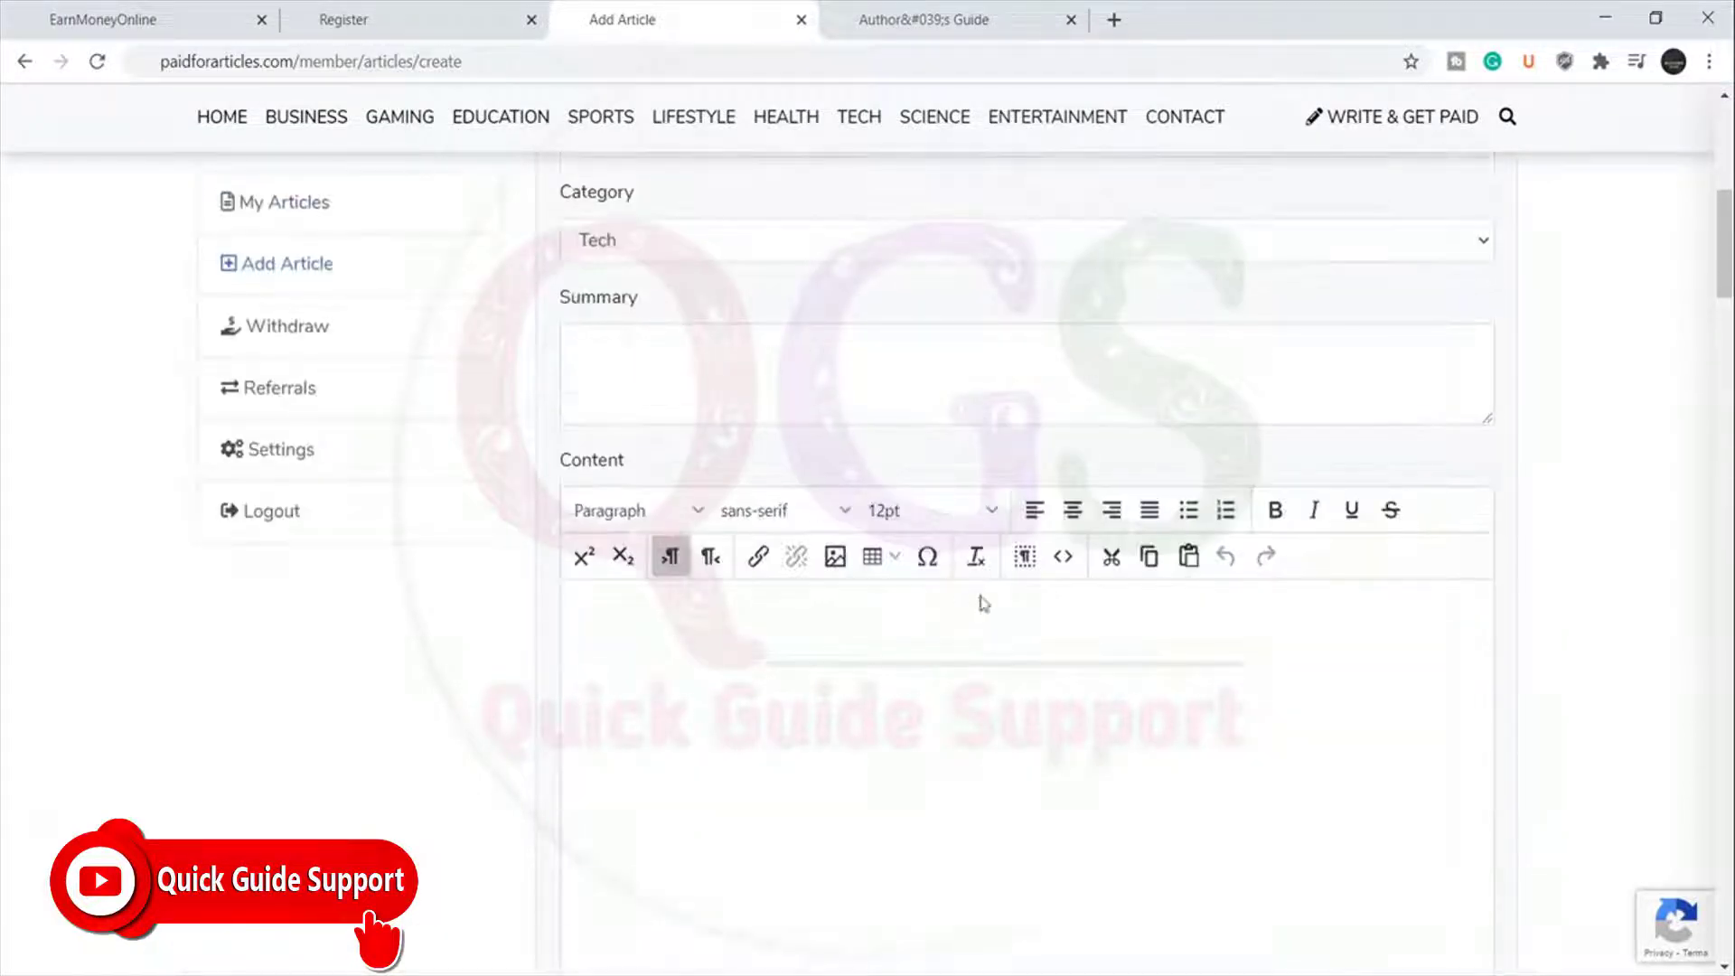
{"action": "left_click", "coordinate": [635, 368]}
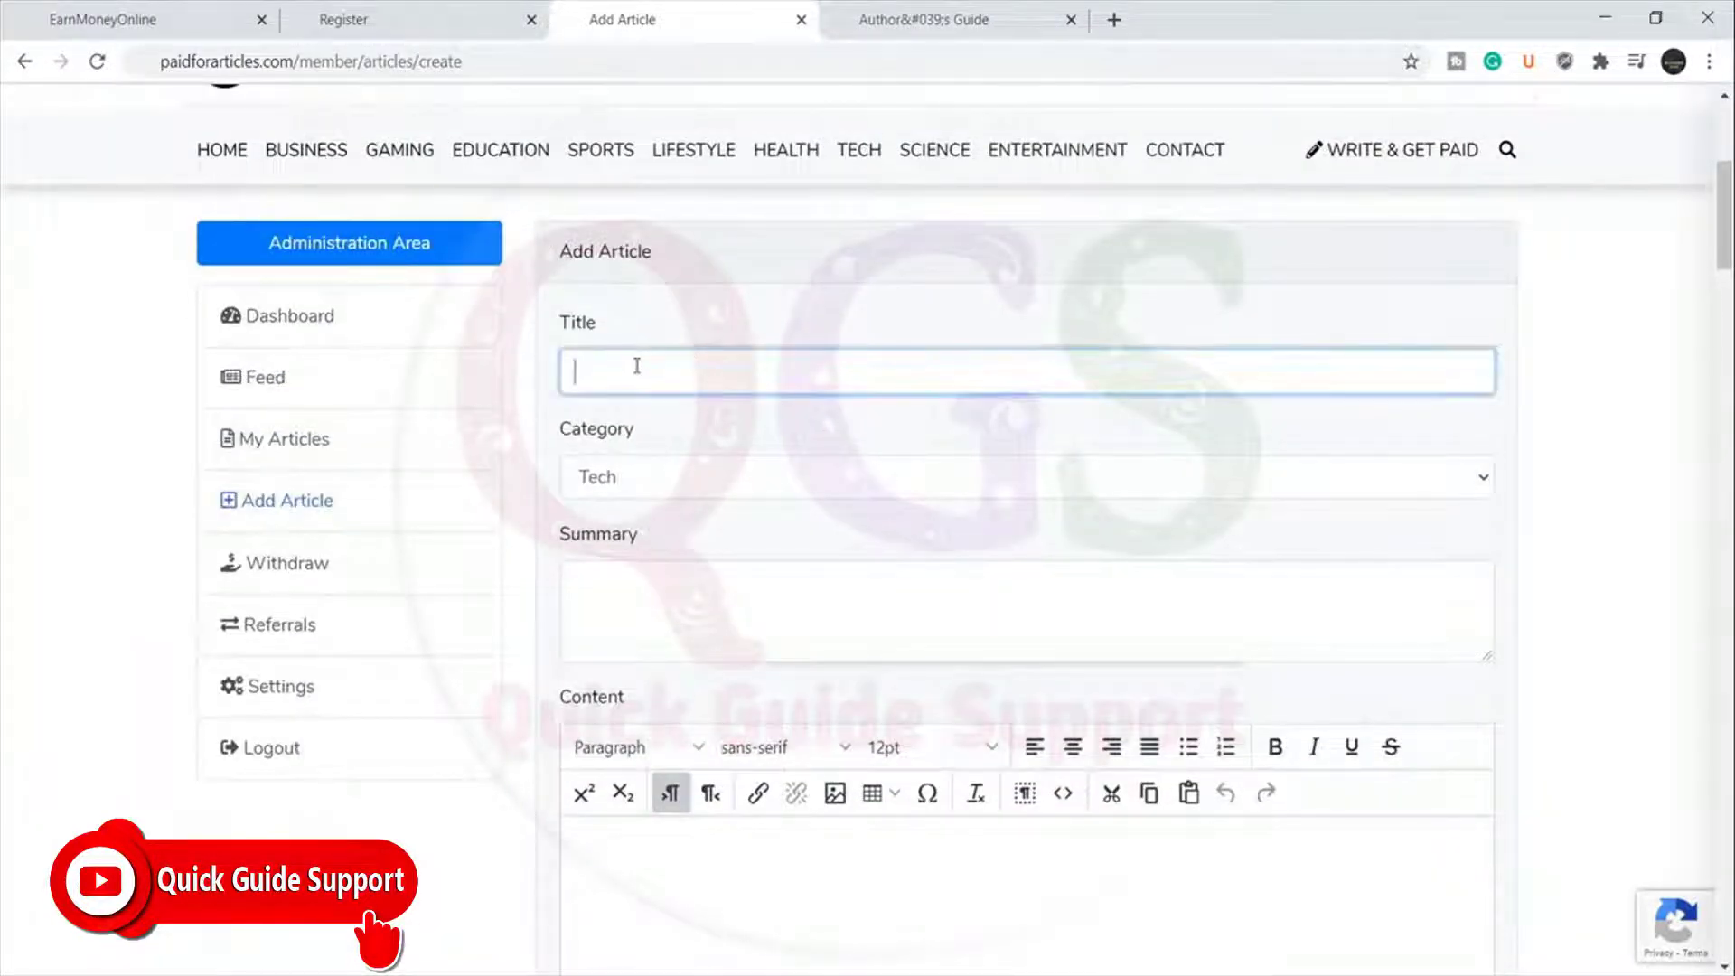
{"action": "left_click", "coordinate": [770, 307]}
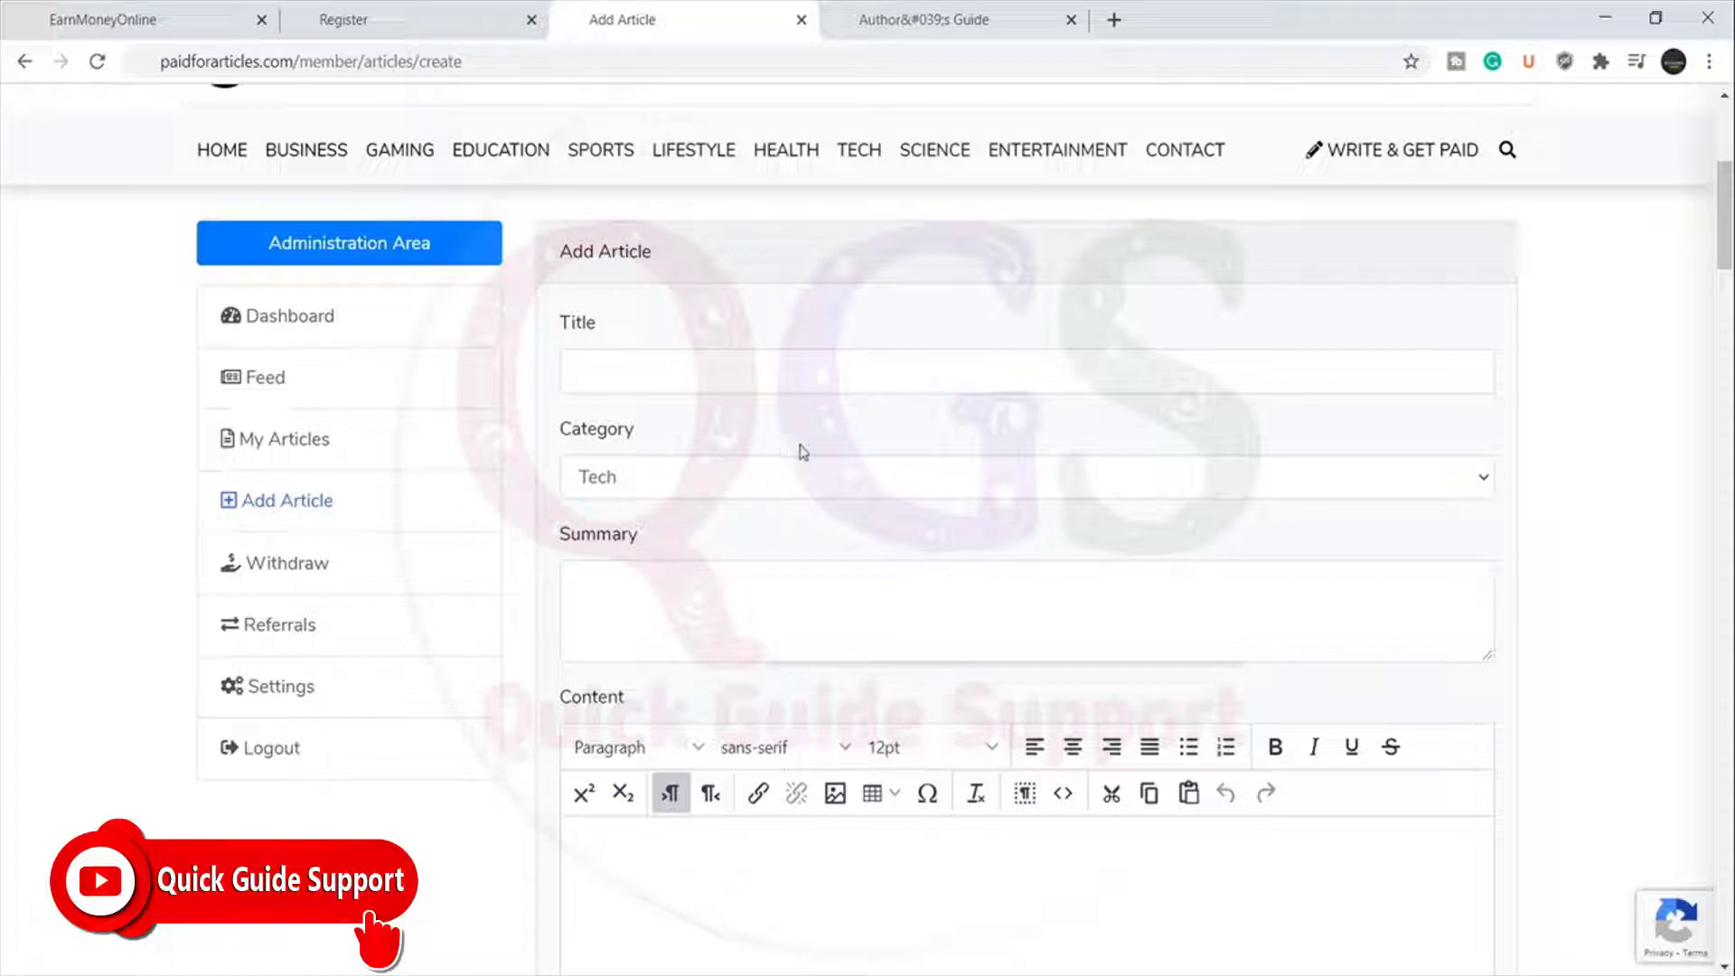
{"action": "left_click", "coordinate": [876, 476]}
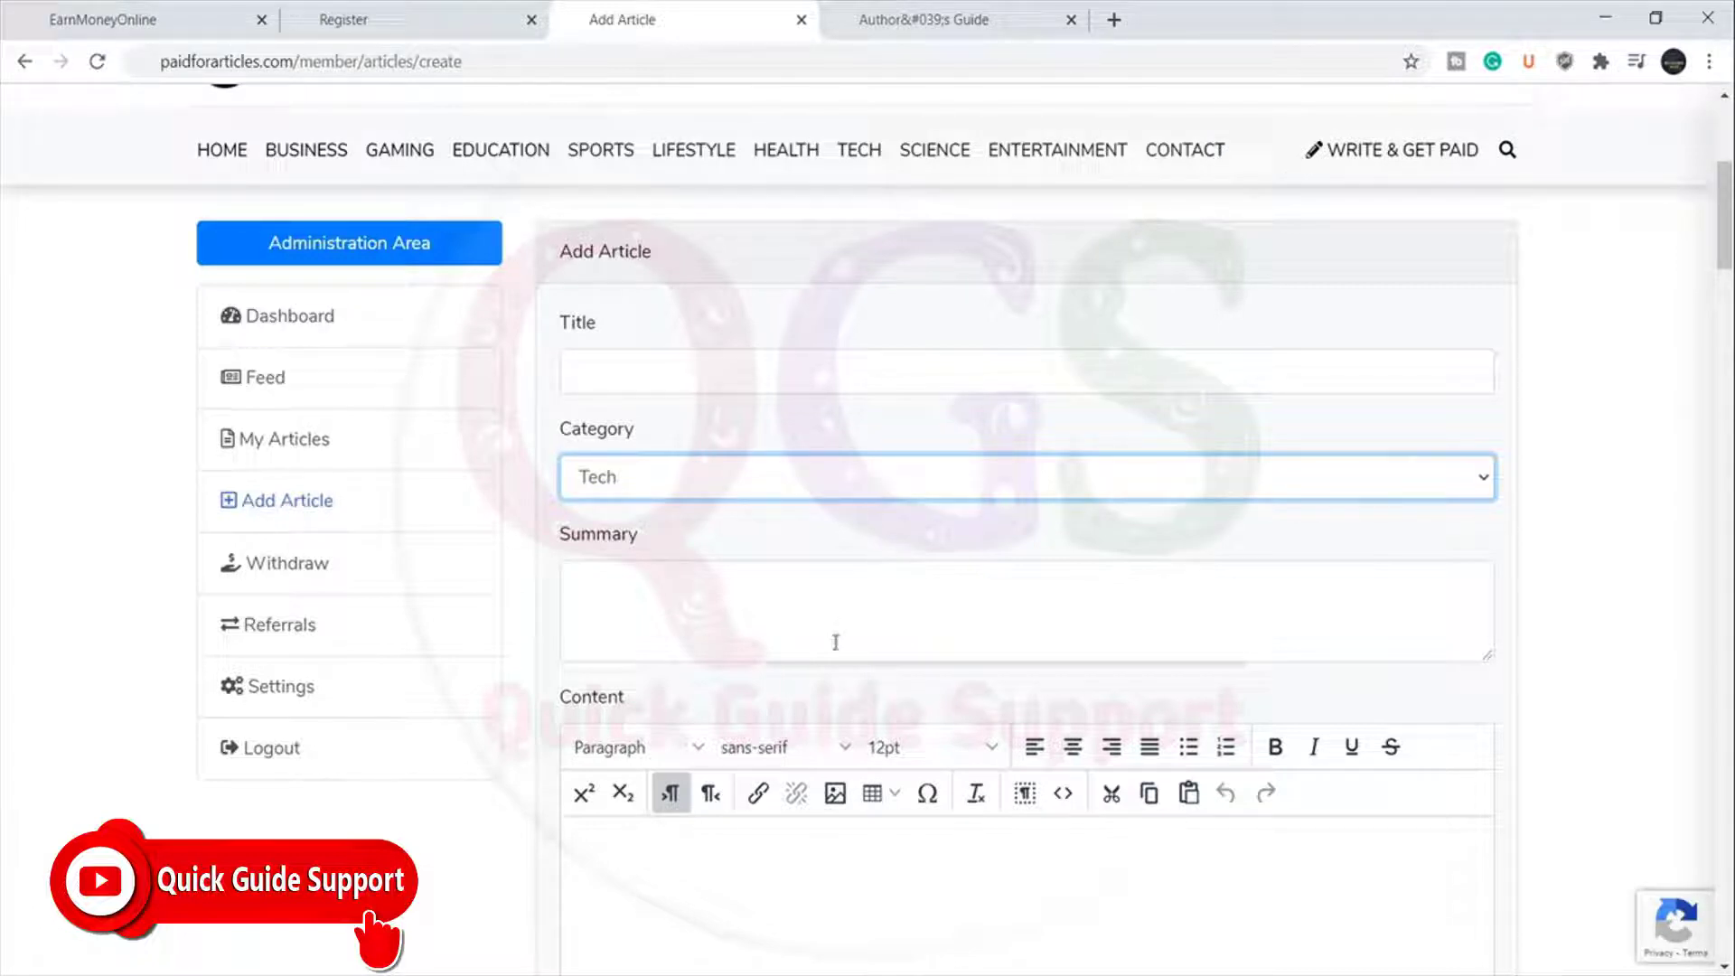
{"action": "left_click", "coordinate": [804, 600]}
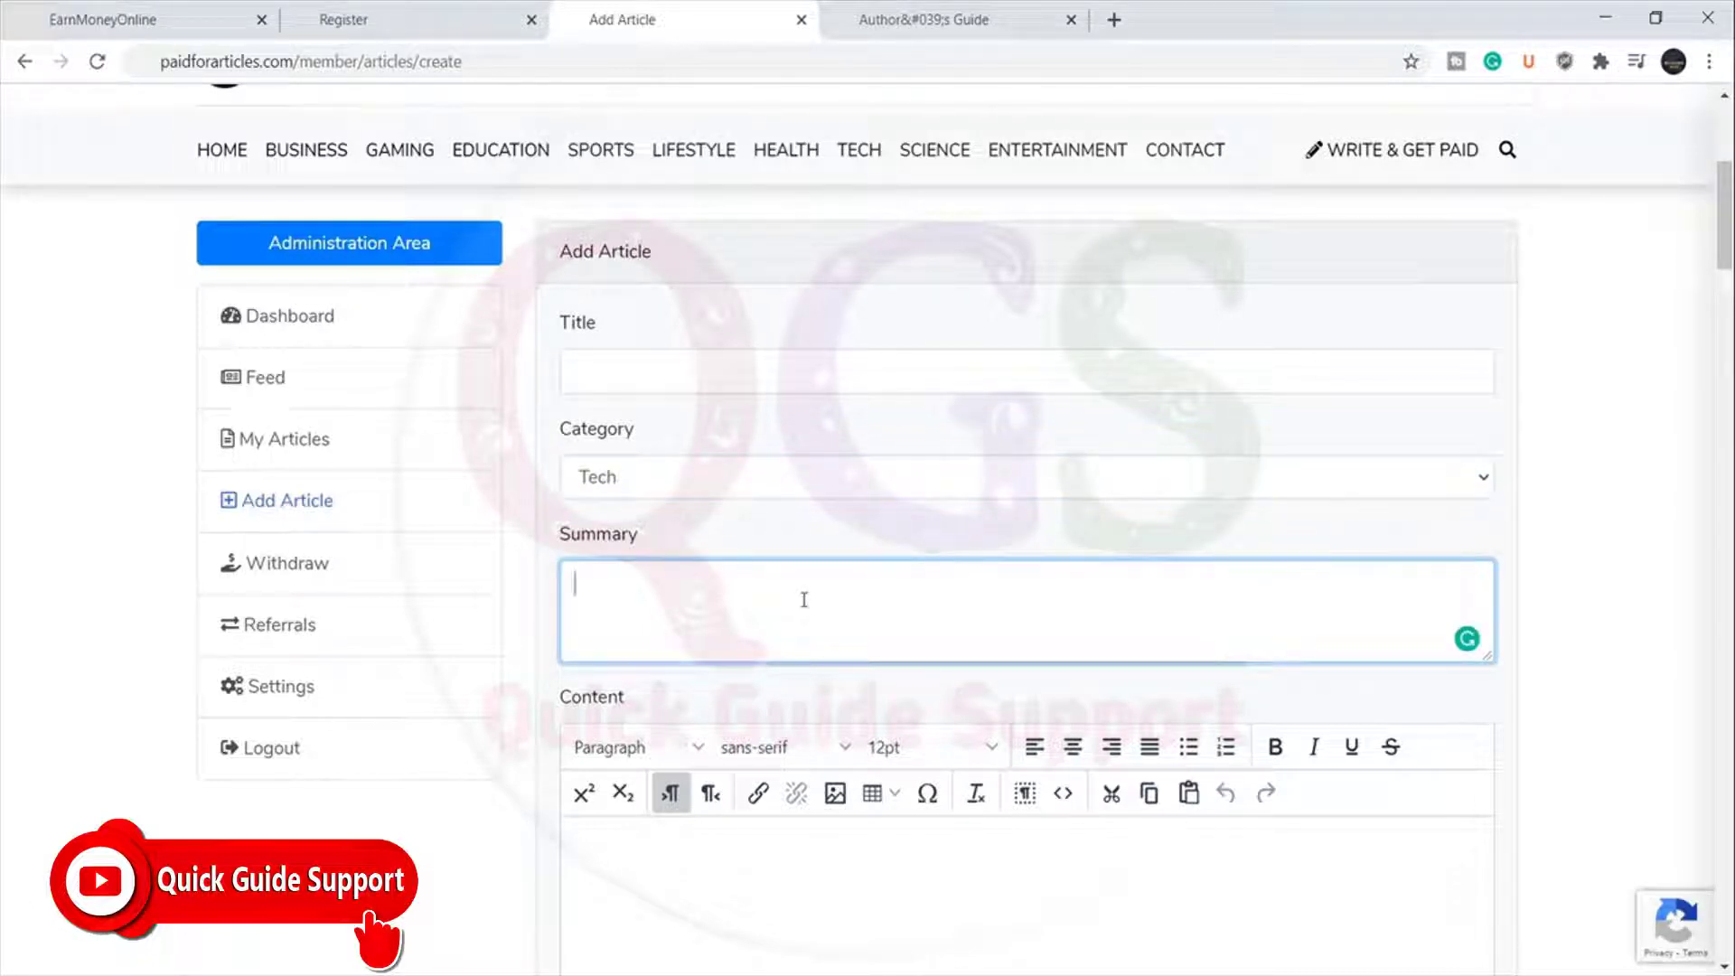
{"action": "left_click", "coordinate": [1668, 534]}
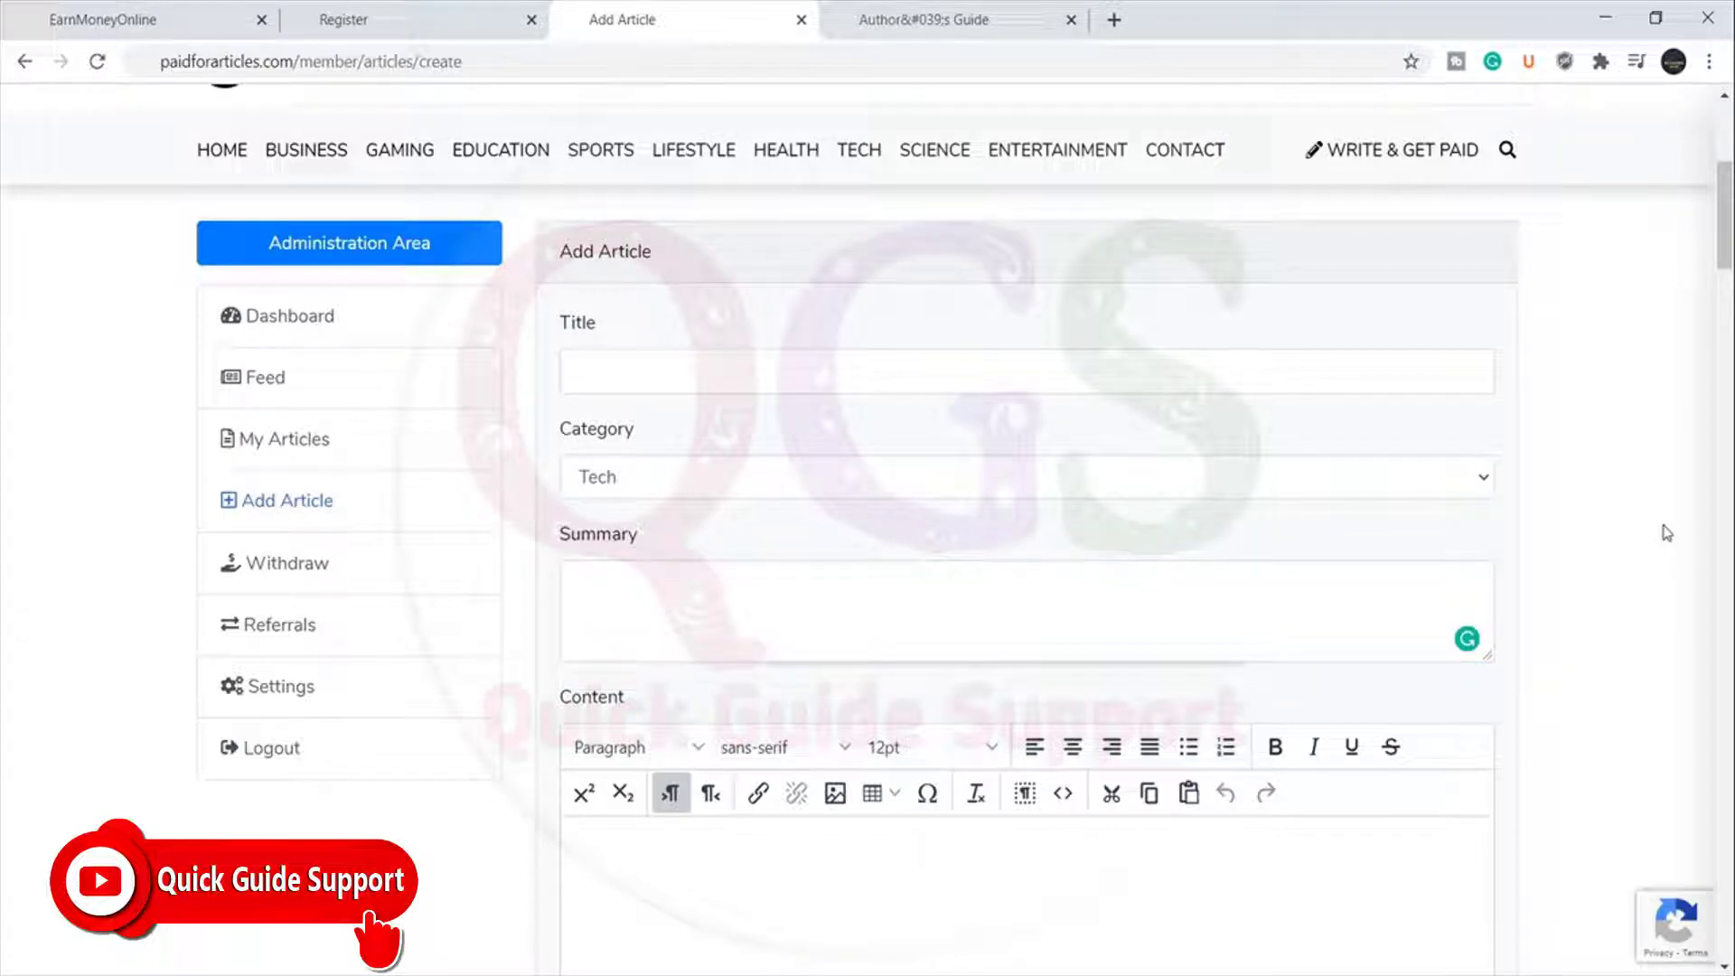
{"action": "left_click", "coordinate": [823, 602]}
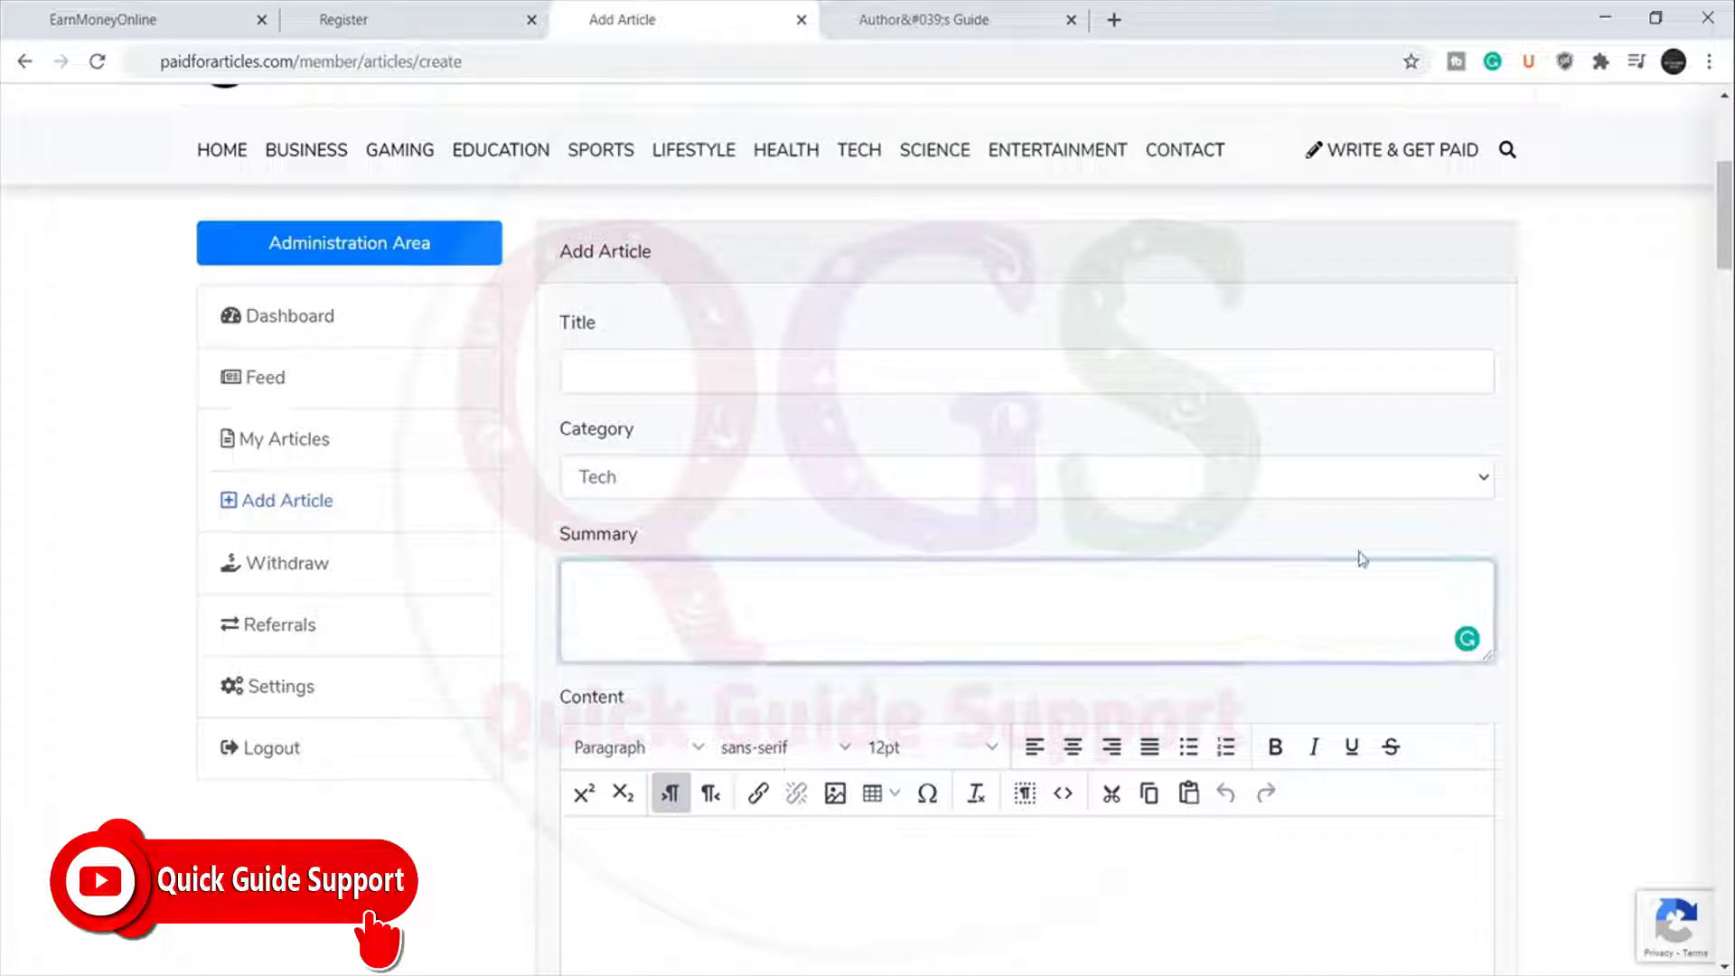
{"action": "left_click", "coordinate": [1637, 534]}
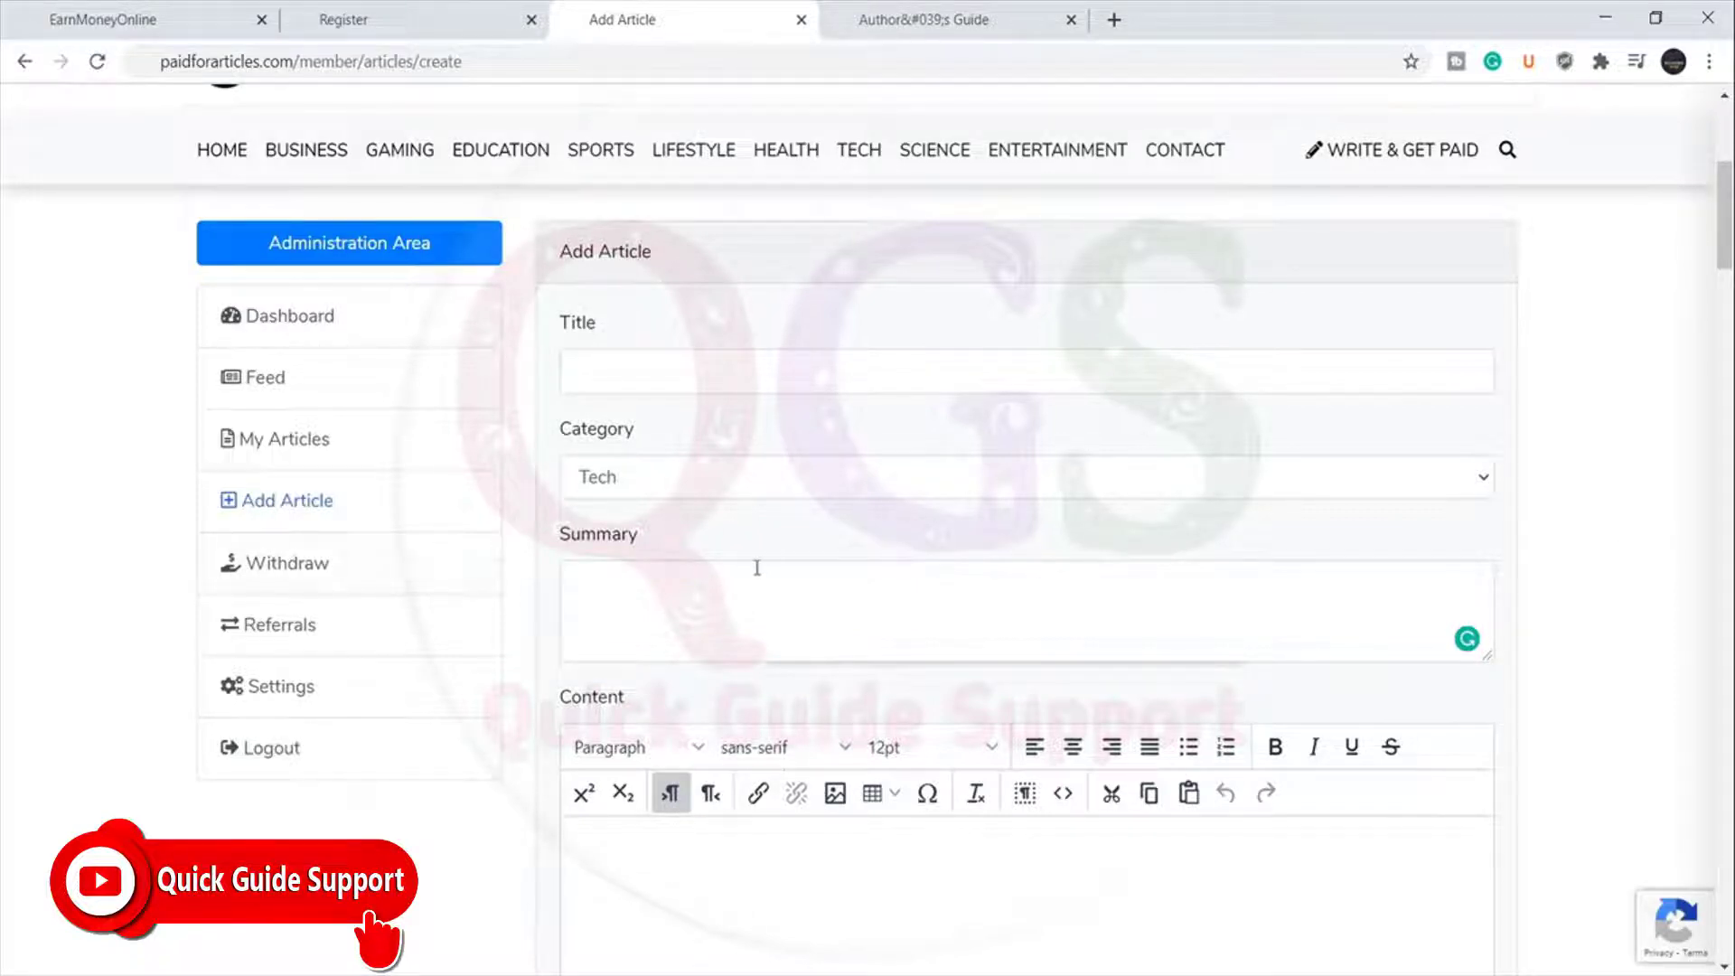
Examine the Content editor and its available paragraph and heading styles.
{"action": "scroll", "coordinate": [759, 568], "scroll_direction": "down", "scroll_amount": 5}
{"action": "scroll", "coordinate": [942, 420], "scroll_direction": "up", "scroll_amount": 1}
{"action": "left_click", "coordinate": [942, 420]}
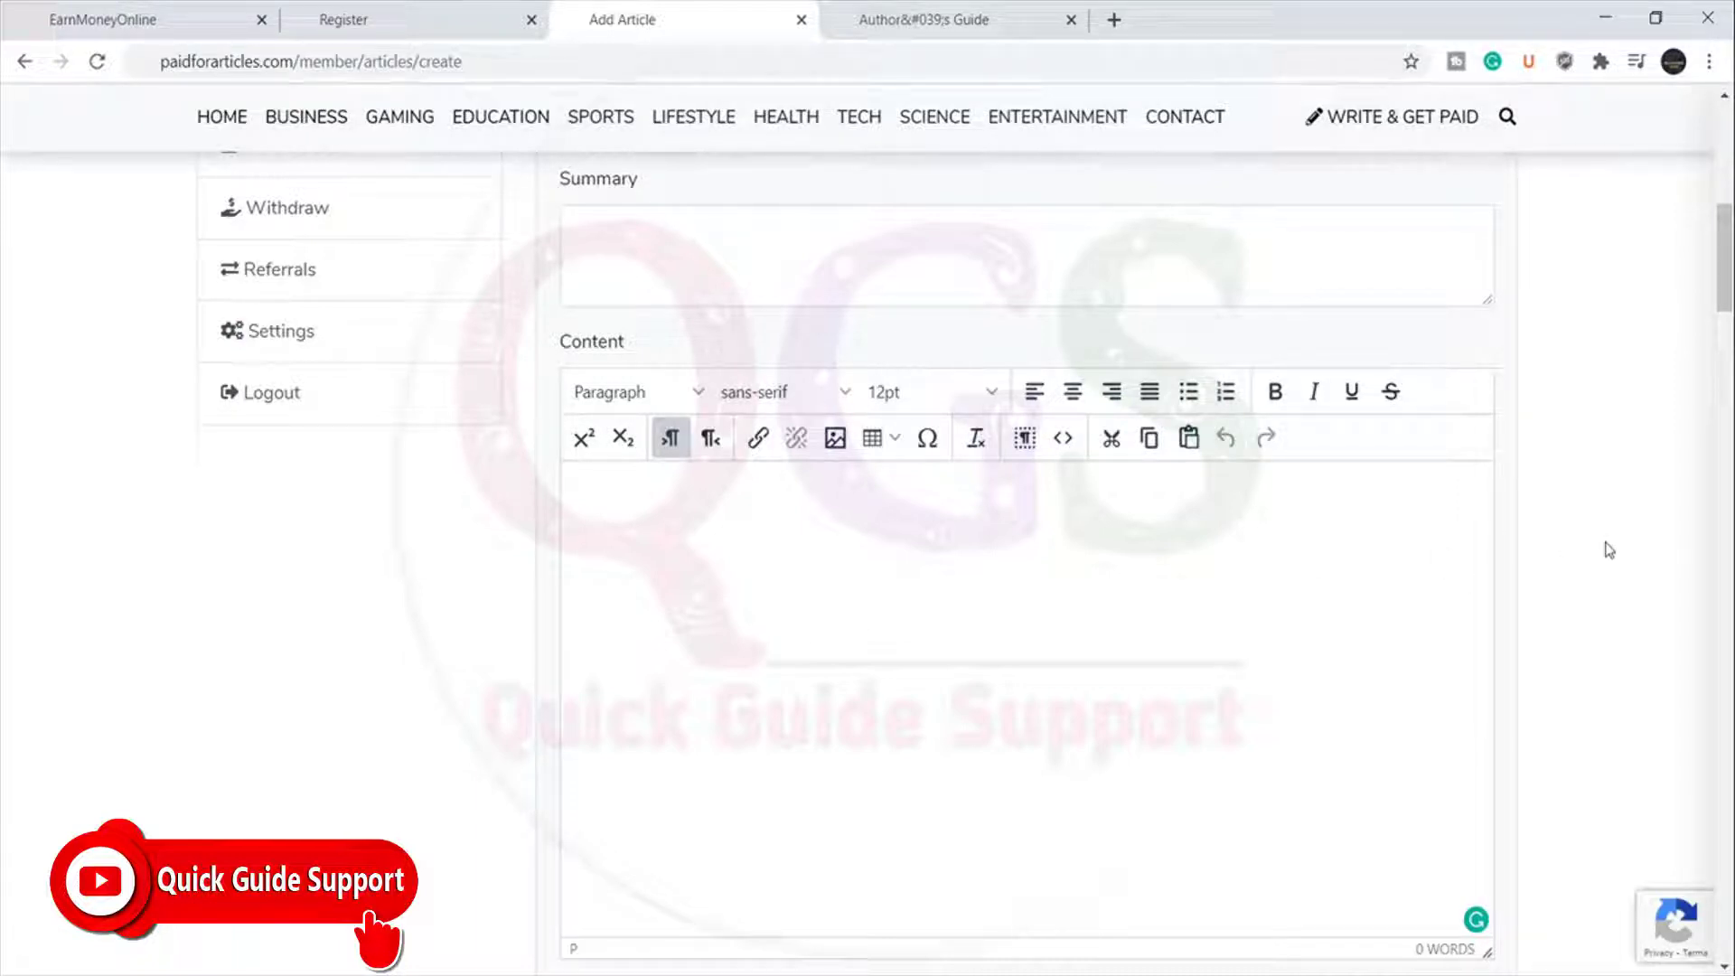
{"action": "scroll", "coordinate": [1609, 548], "scroll_direction": "down", "scroll_amount": 1}
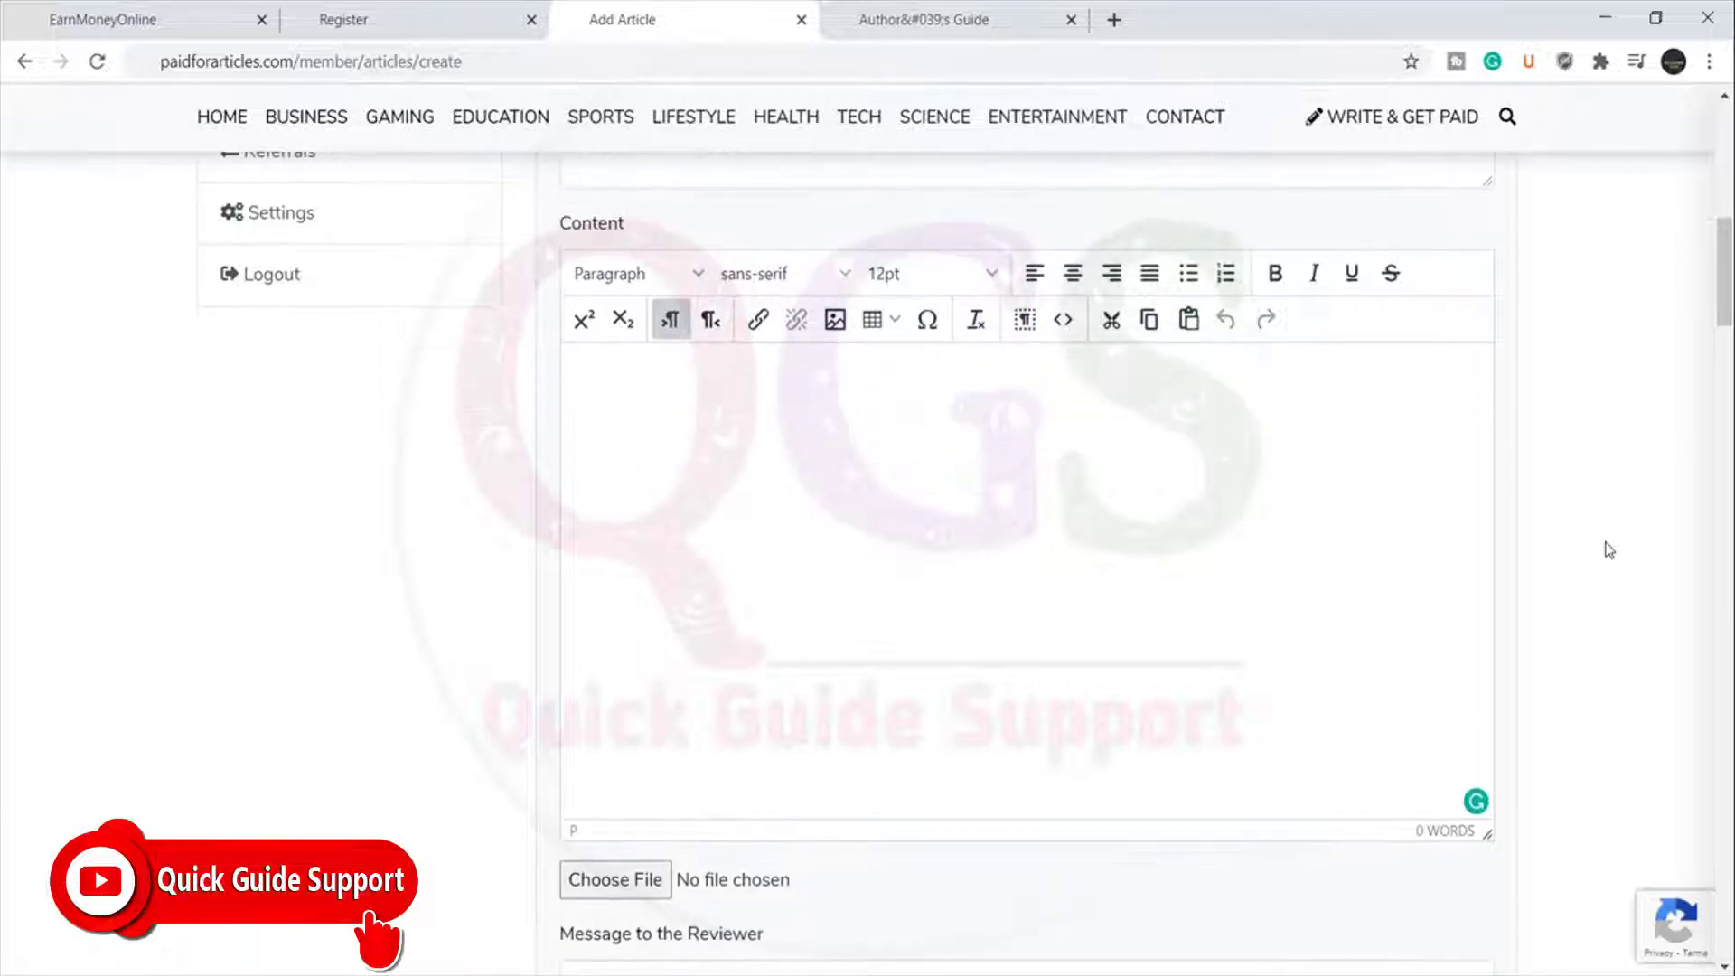
{"action": "scroll", "coordinate": [1608, 547], "scroll_direction": "up", "scroll_amount": 1}
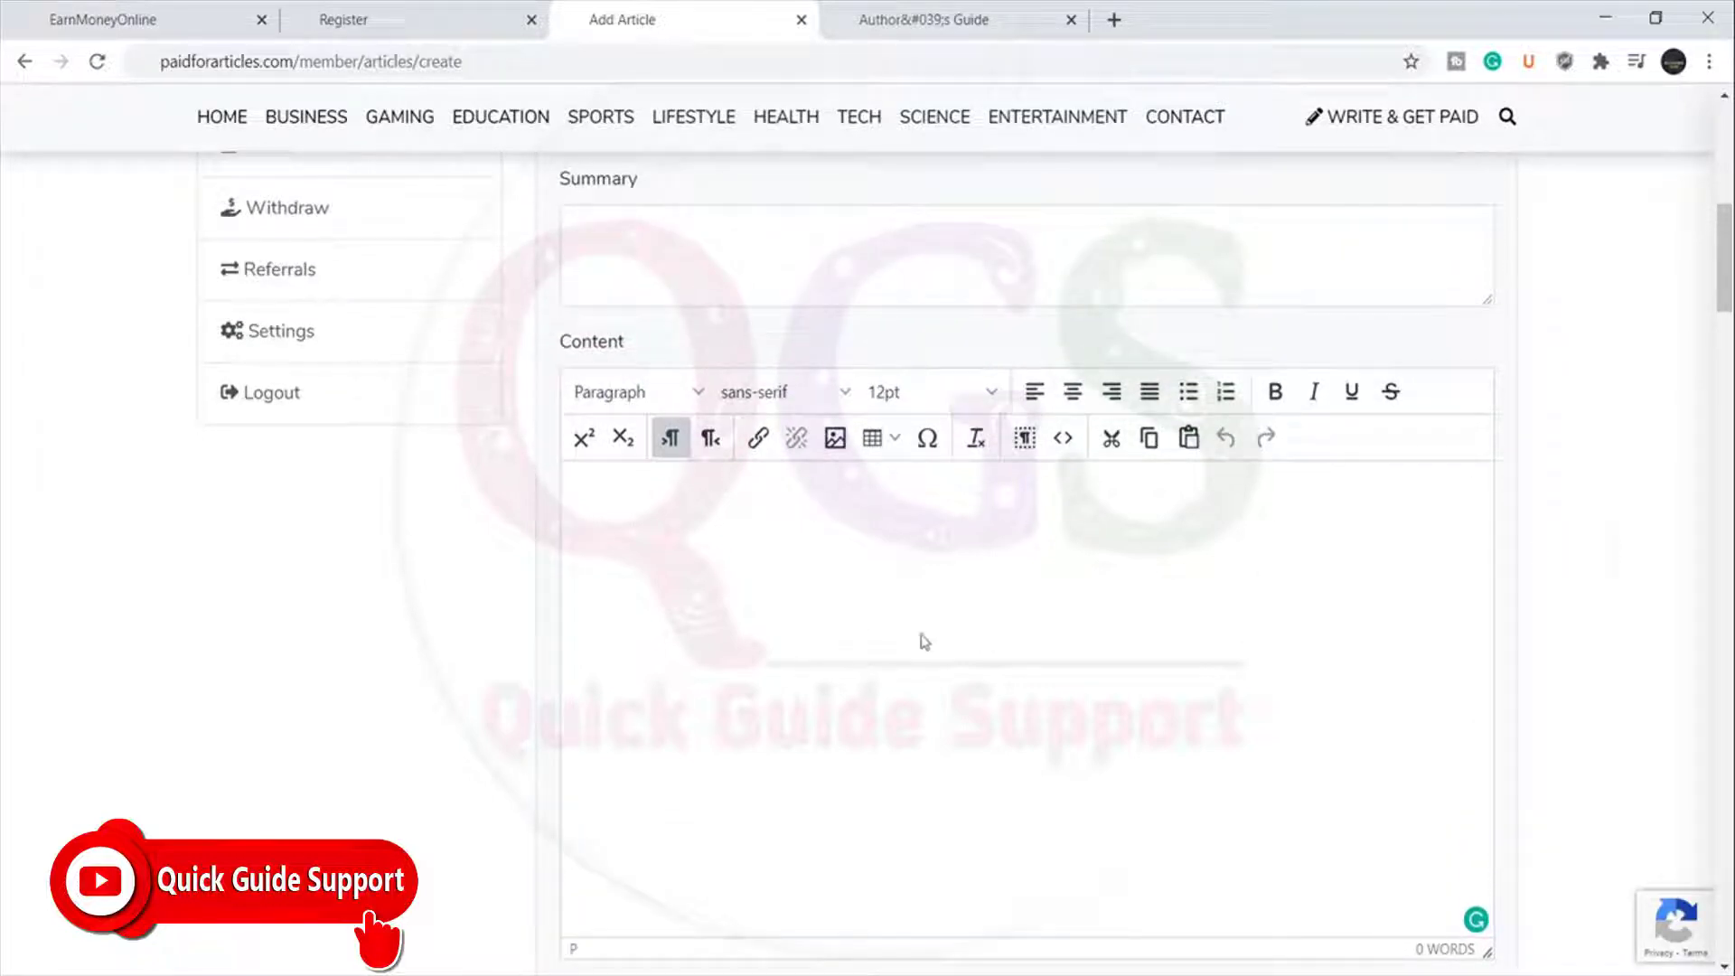
{"action": "left_click", "coordinate": [659, 523]}
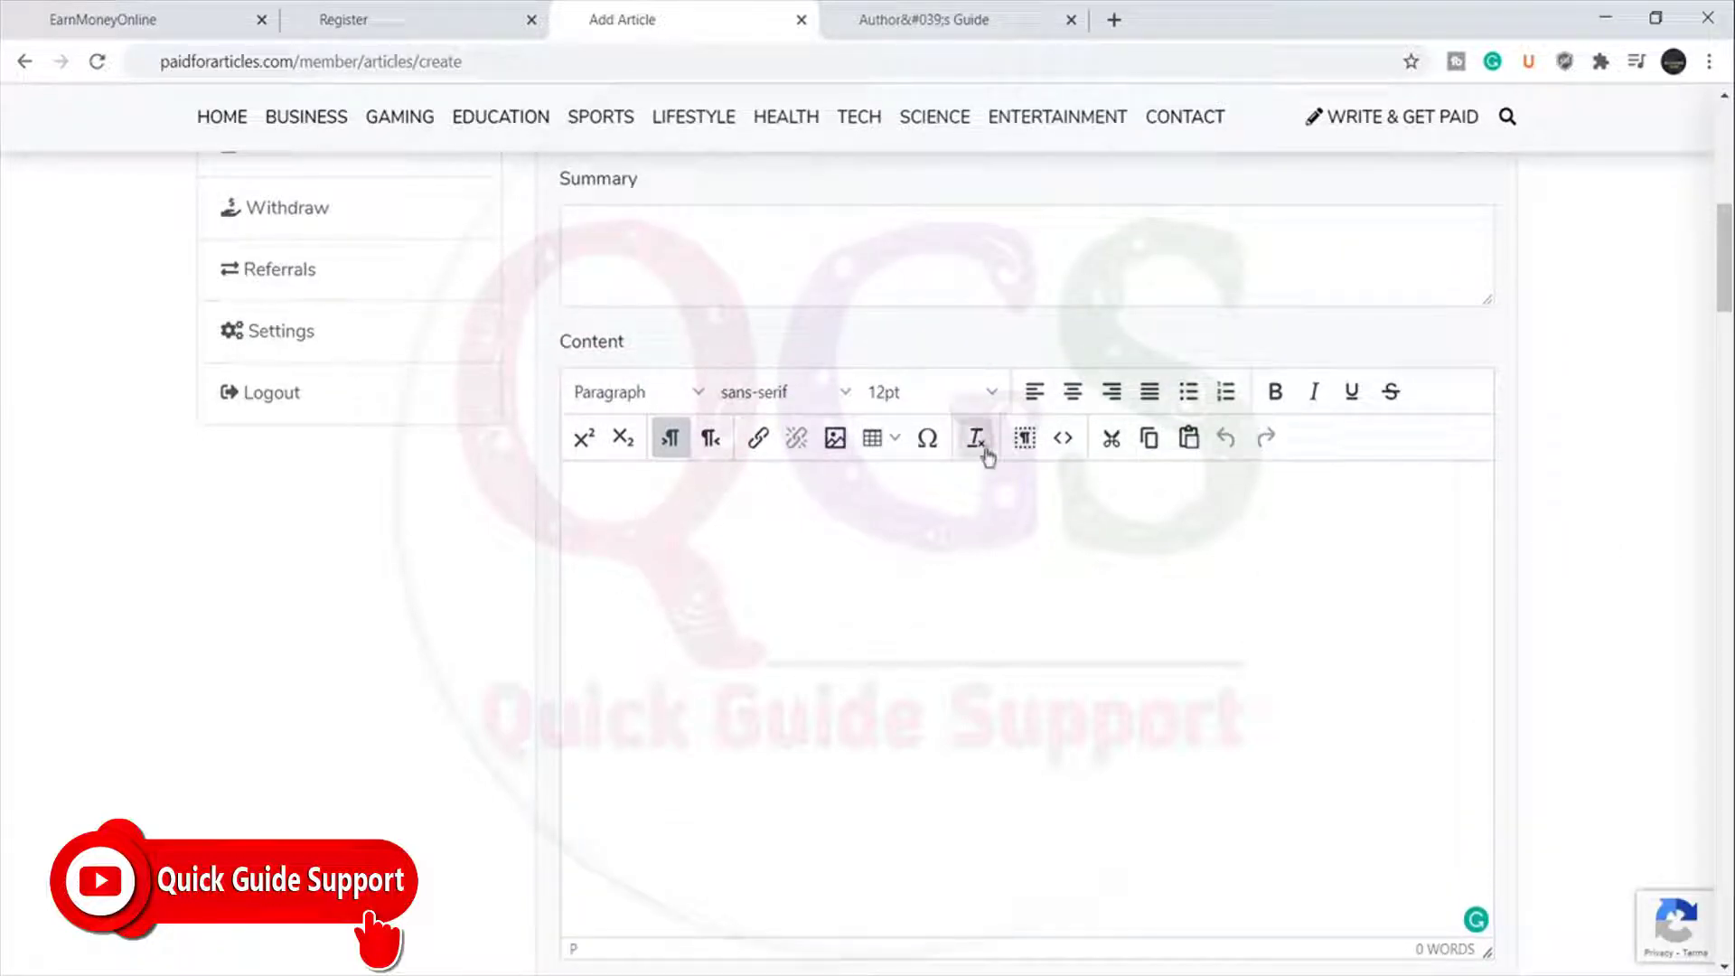
{"action": "left_click", "coordinate": [637, 391]}
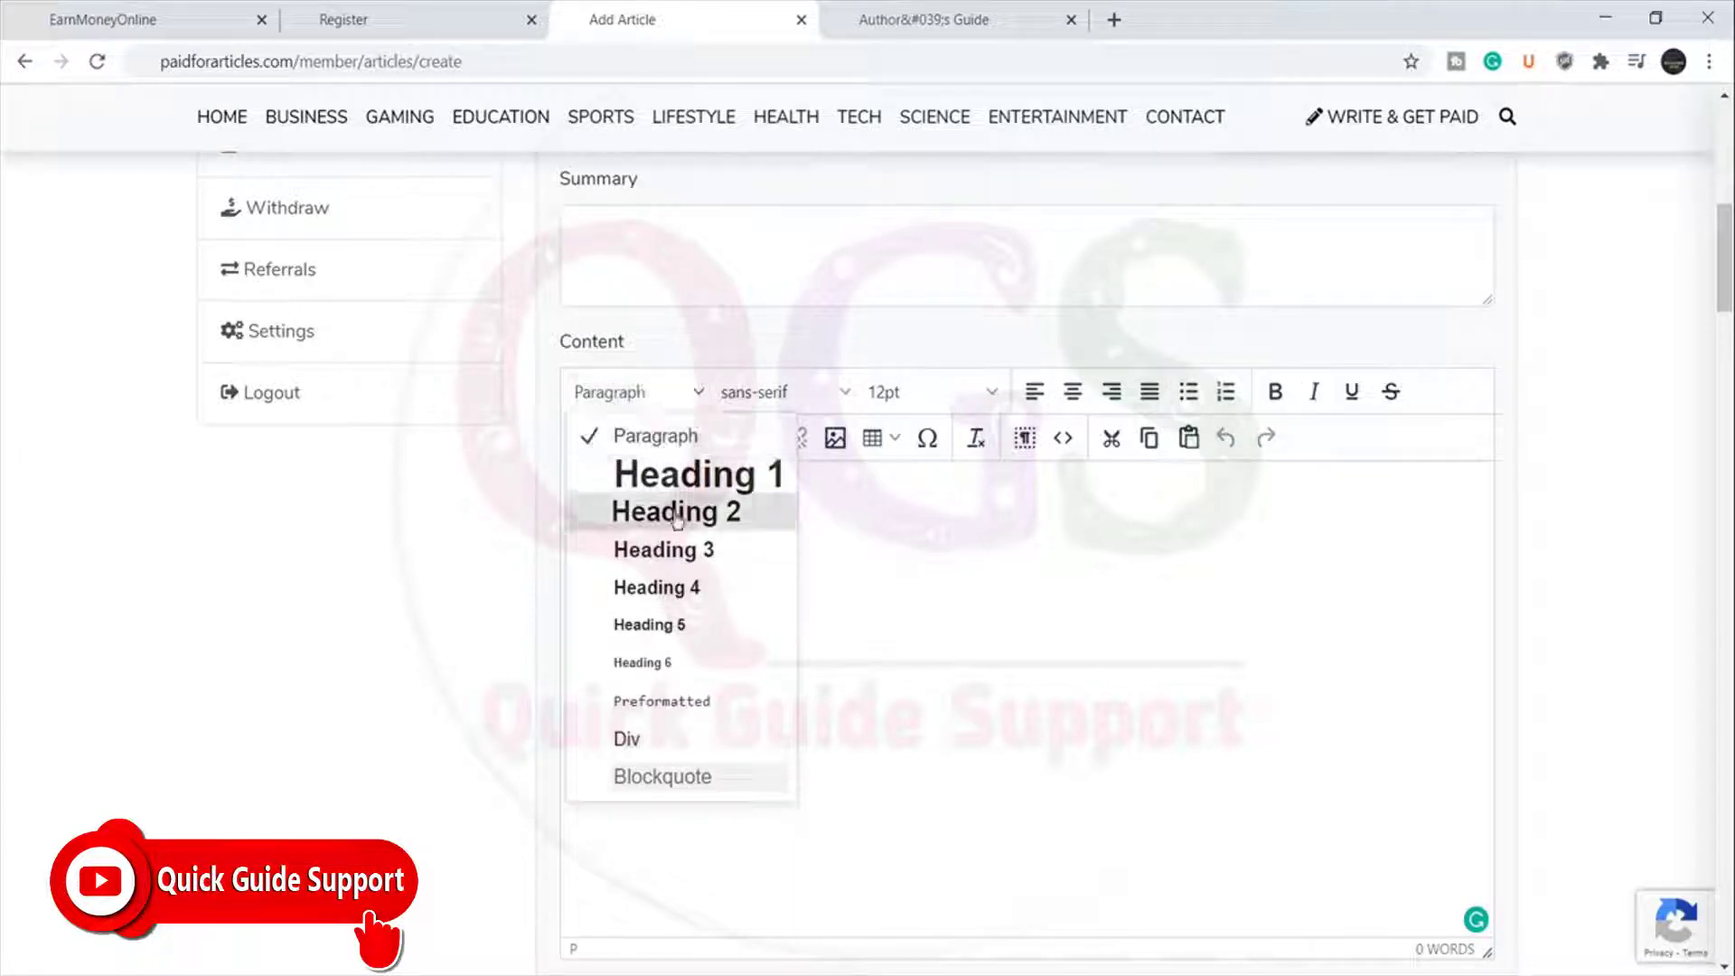
{"action": "left_click", "coordinate": [637, 391]}
Set the article content's font to Arial and its font size to 14pt.
{"action": "left_click", "coordinate": [786, 393]}
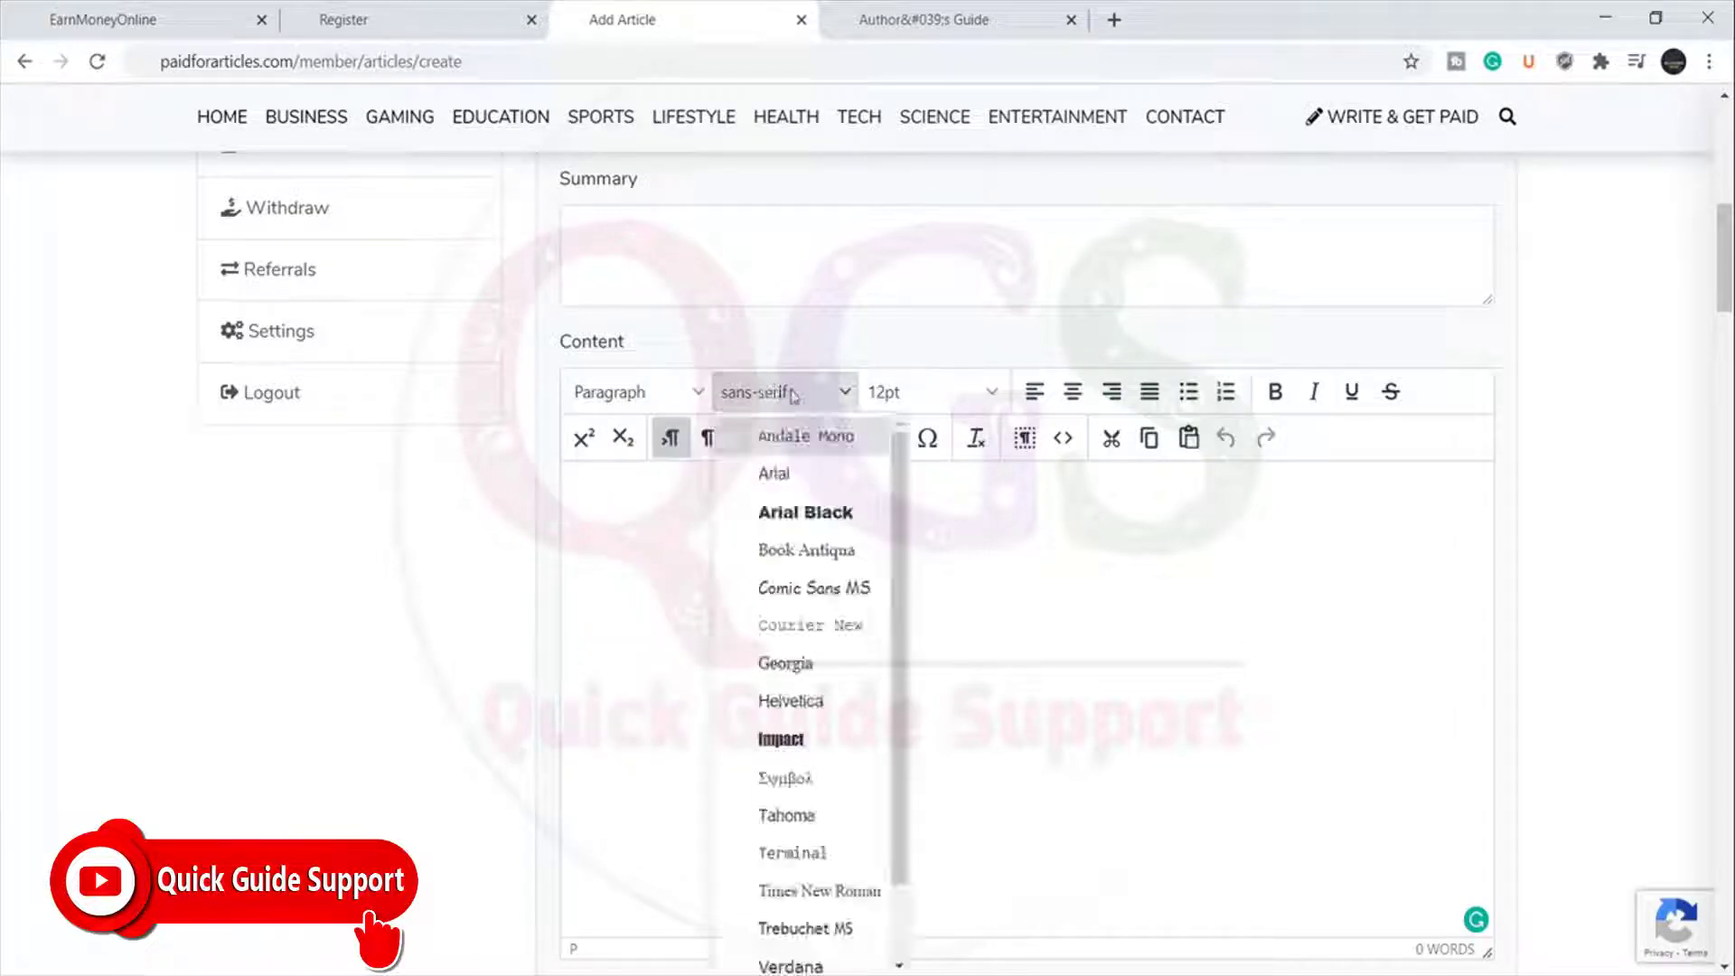
{"action": "left_click", "coordinate": [828, 403]}
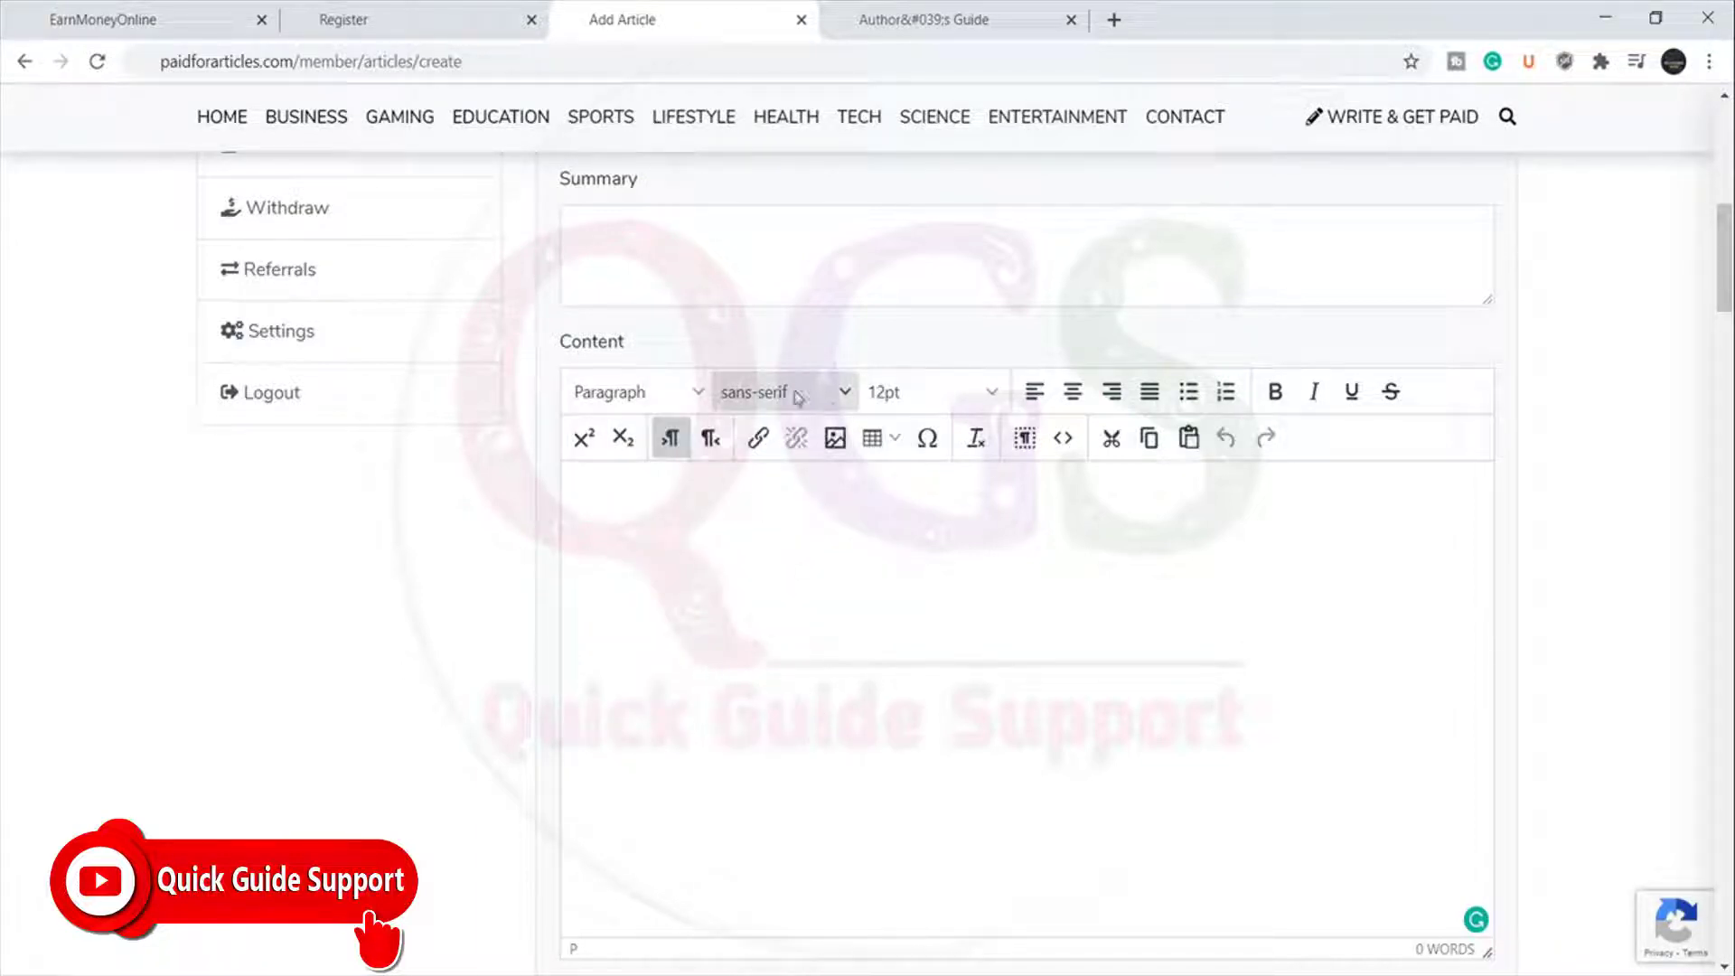
{"action": "left_click", "coordinate": [798, 396]}
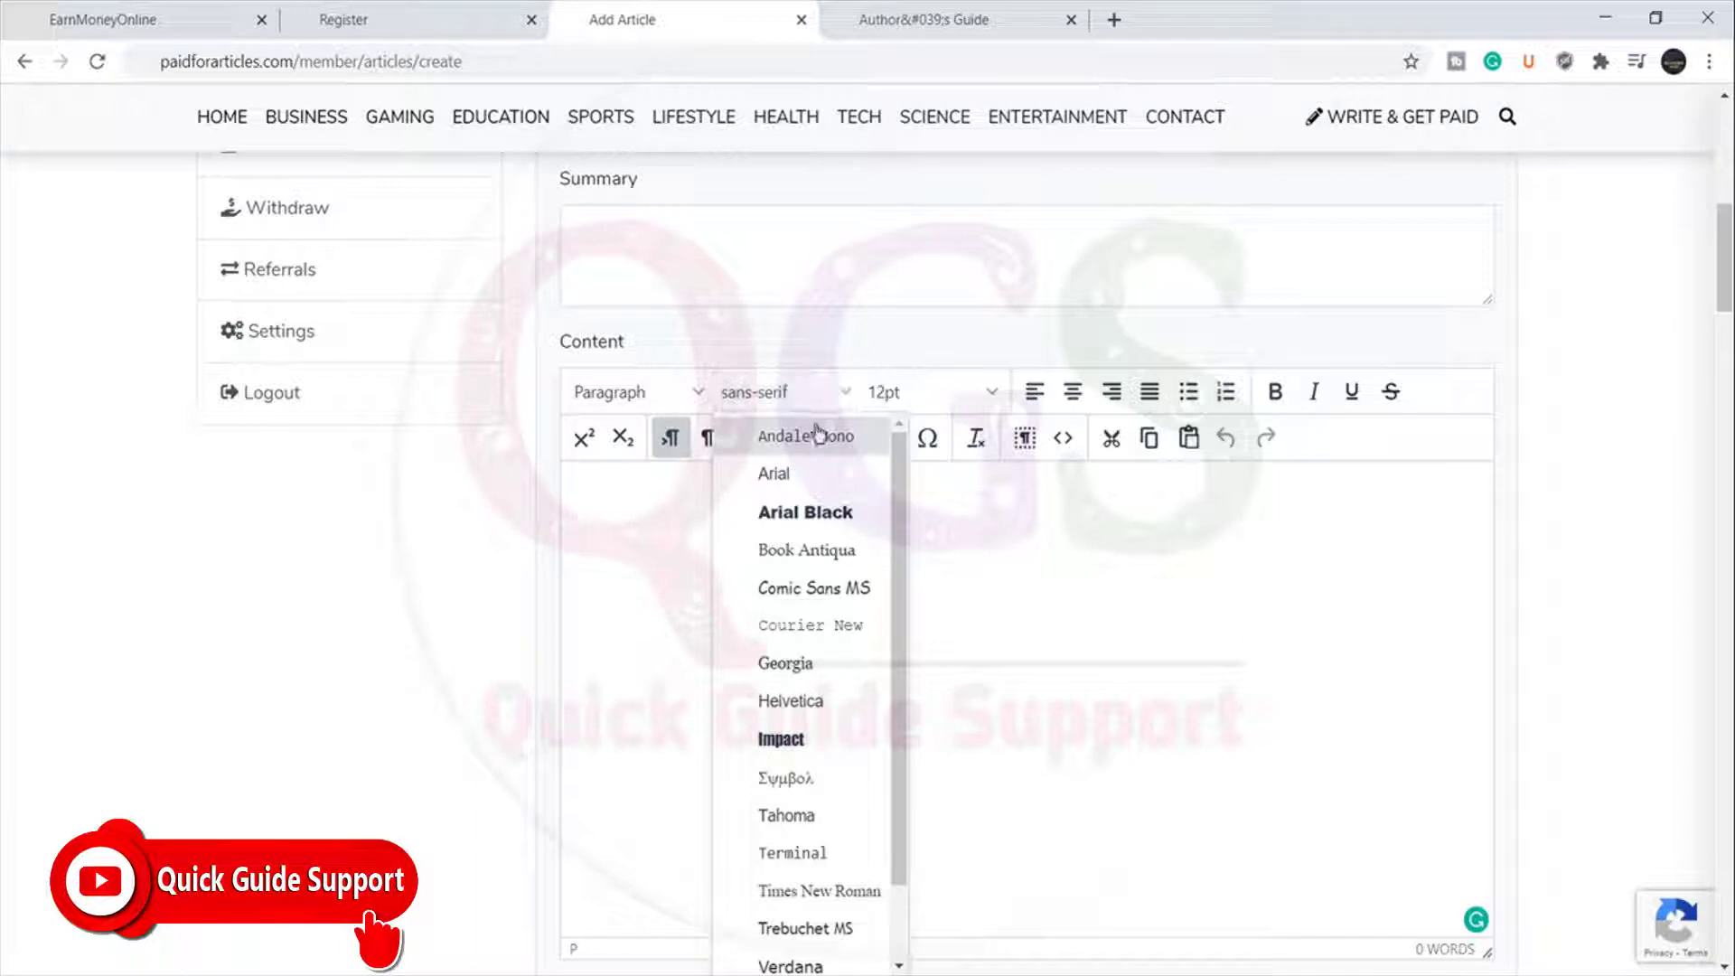
{"action": "left_click", "coordinate": [808, 472]}
{"action": "left_click", "coordinate": [810, 413]}
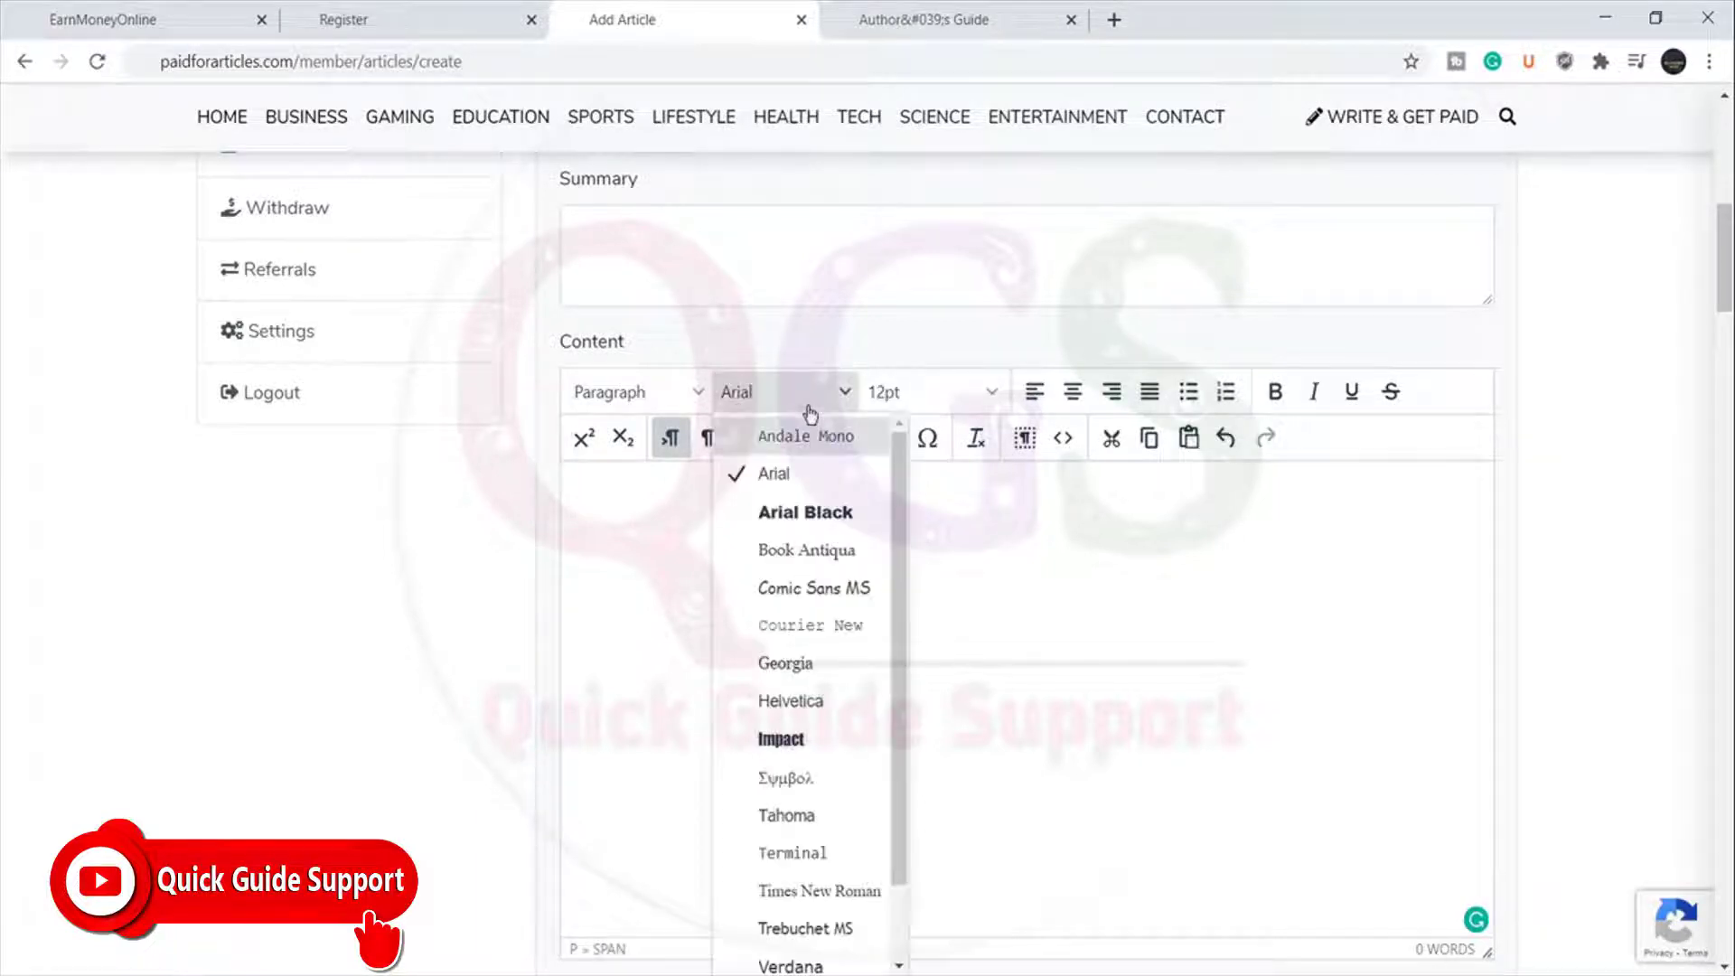
{"action": "left_click", "coordinate": [807, 411]}
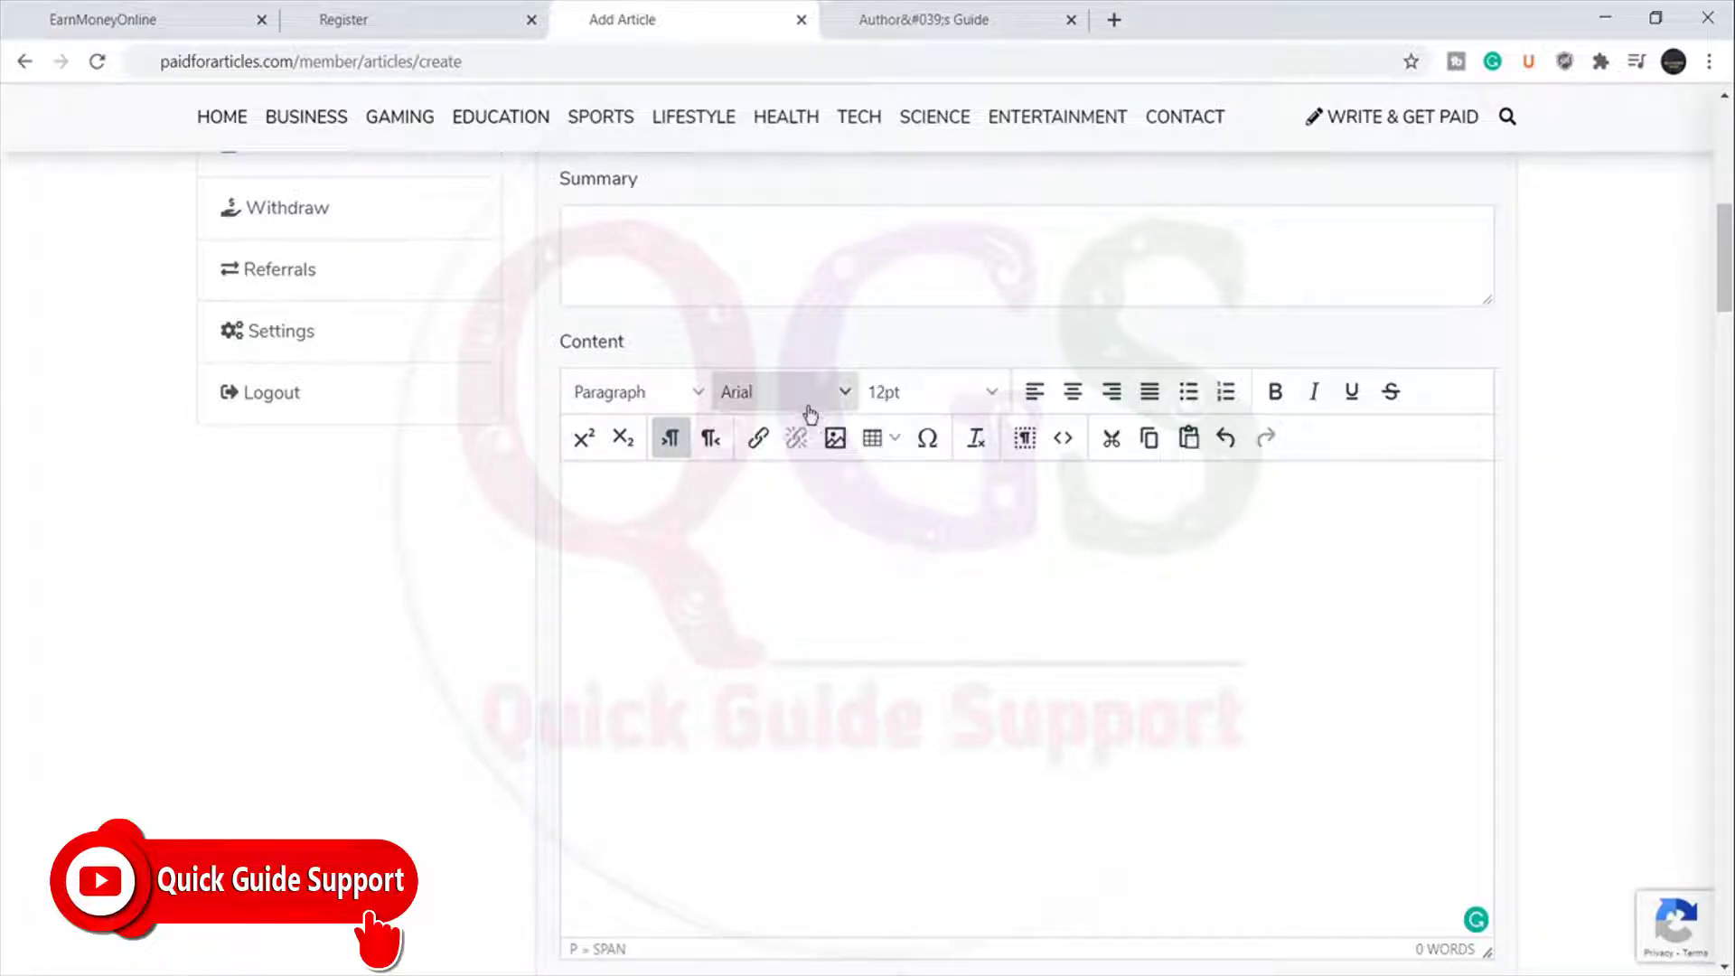
{"action": "left_click", "coordinate": [921, 397]}
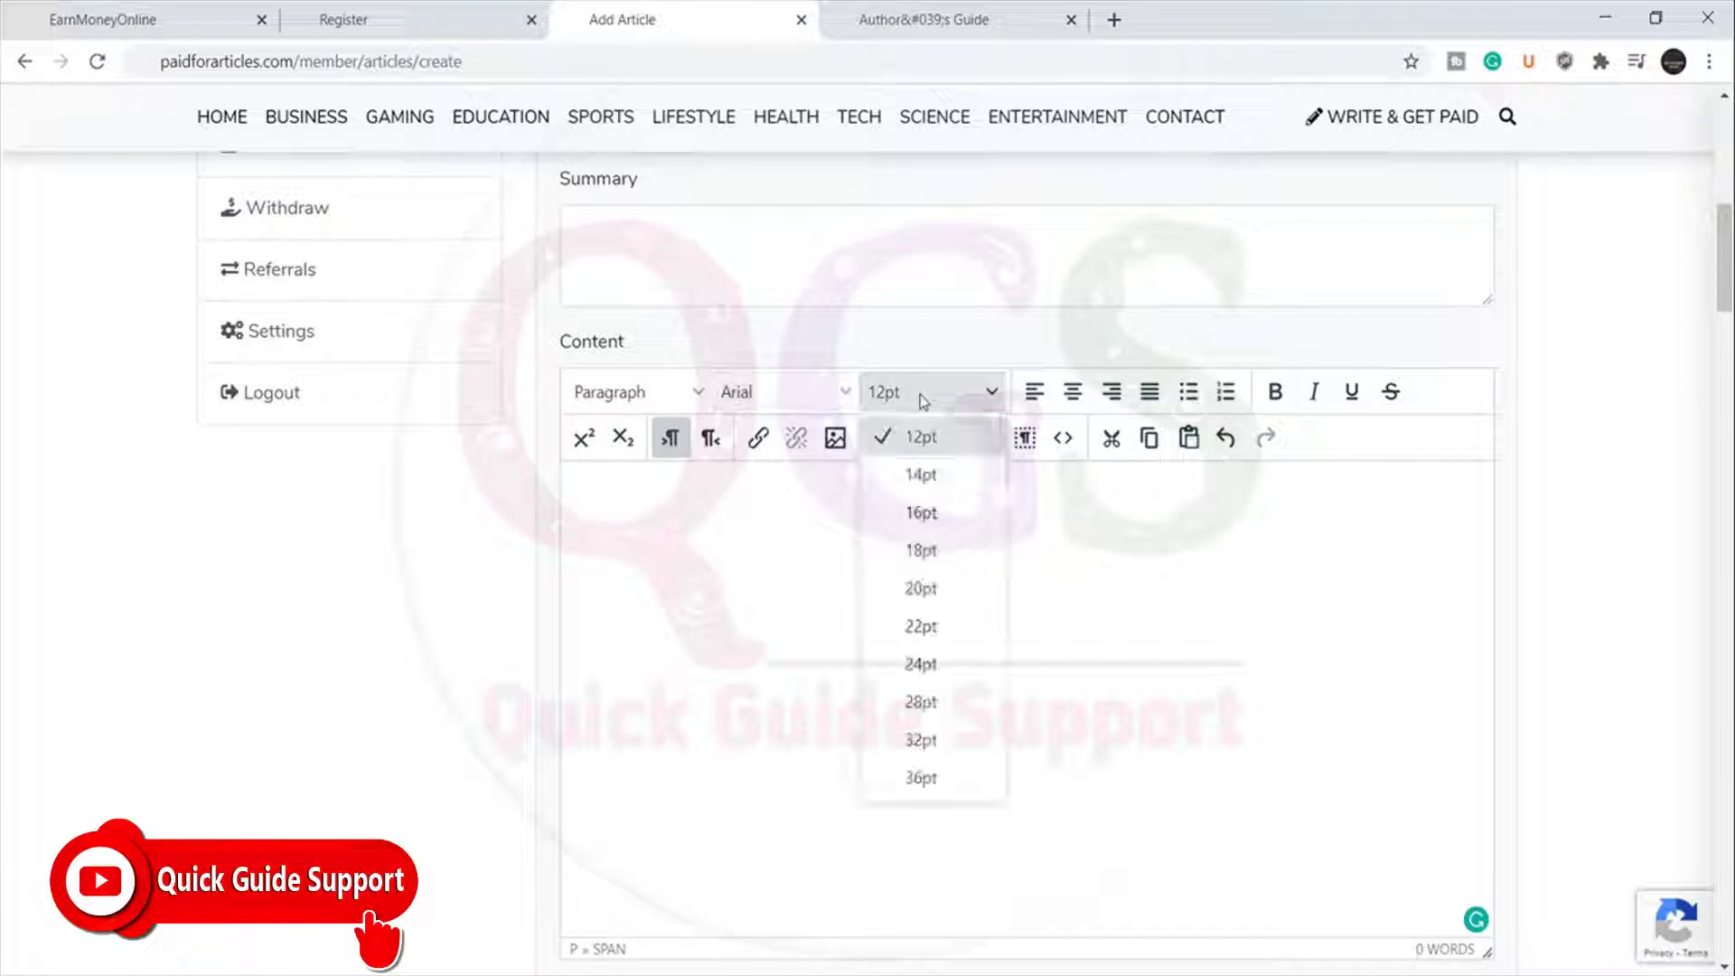
{"action": "left_click", "coordinate": [965, 473]}
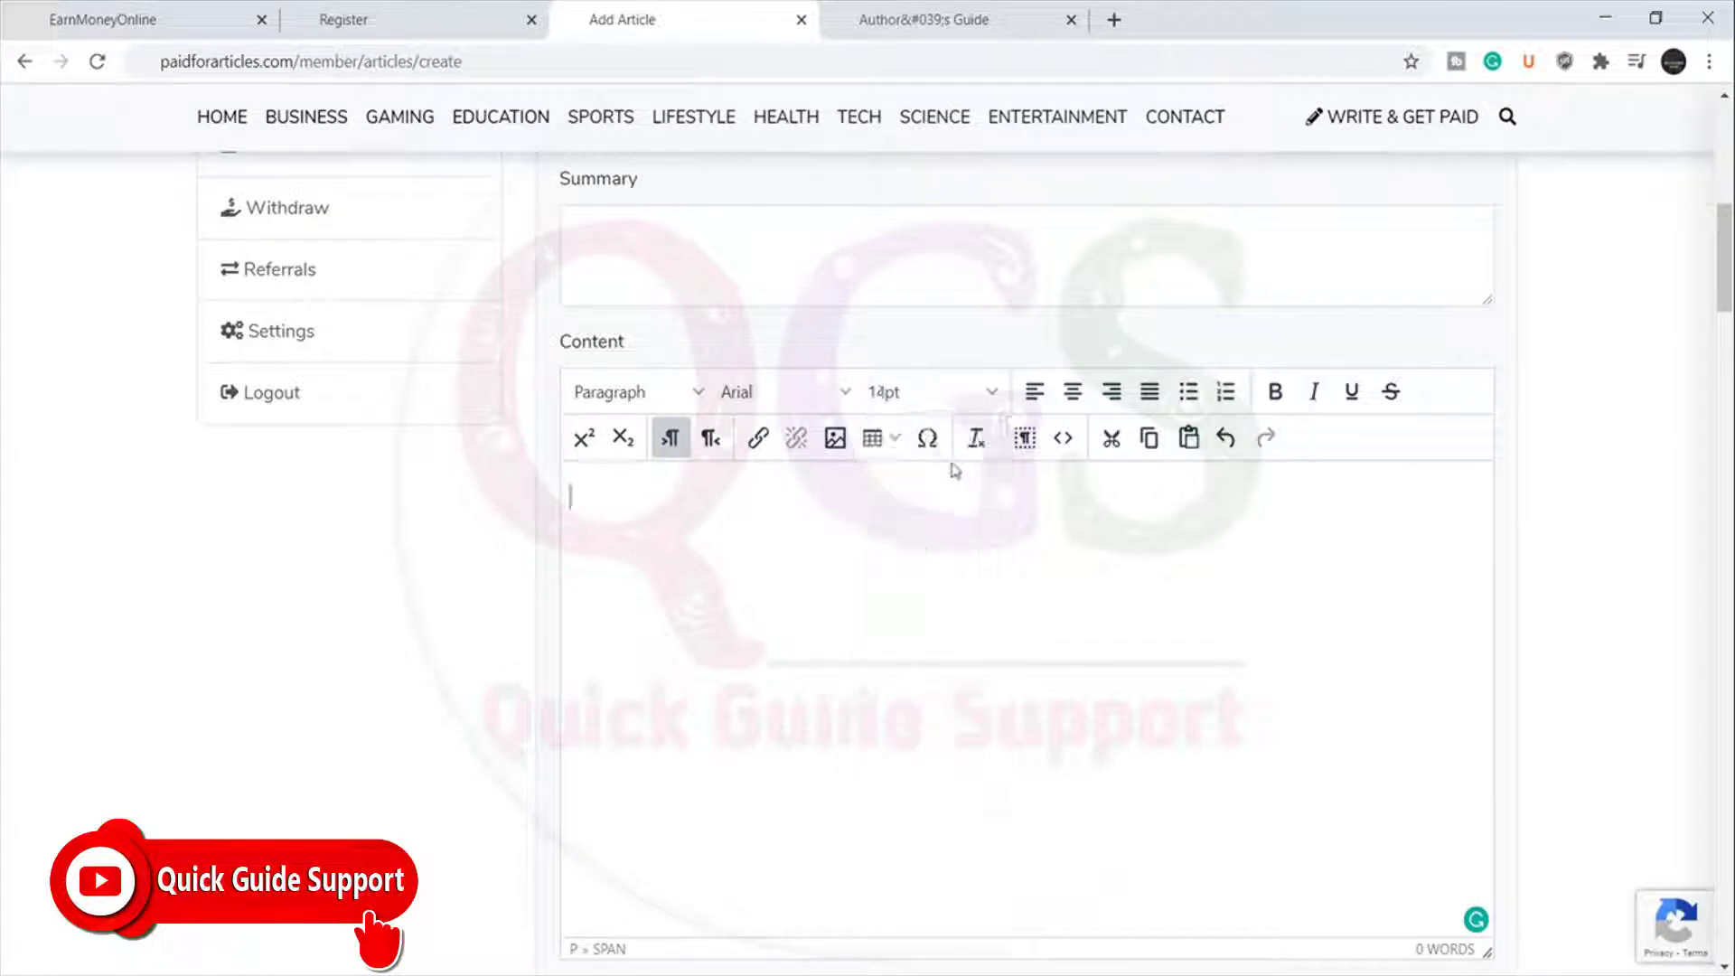
Try the Heading 2 style with a 22pt font size in the article content.
{"action": "left_click", "coordinate": [700, 395]}
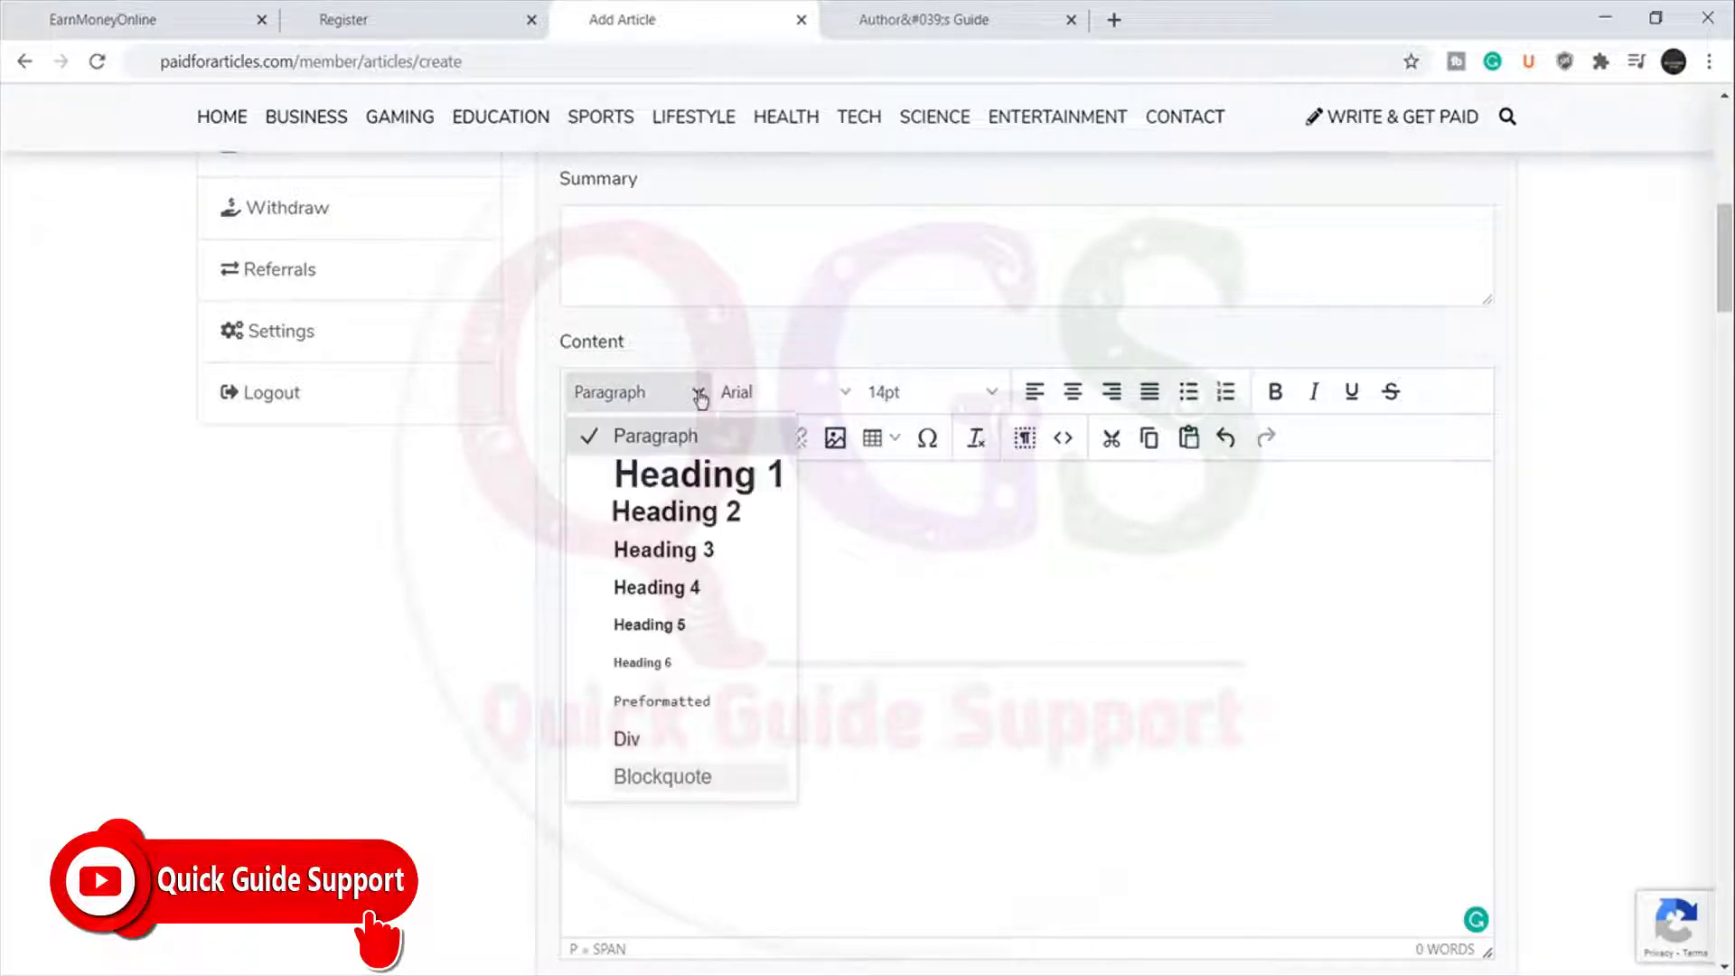
{"action": "left_click", "coordinate": [713, 512]}
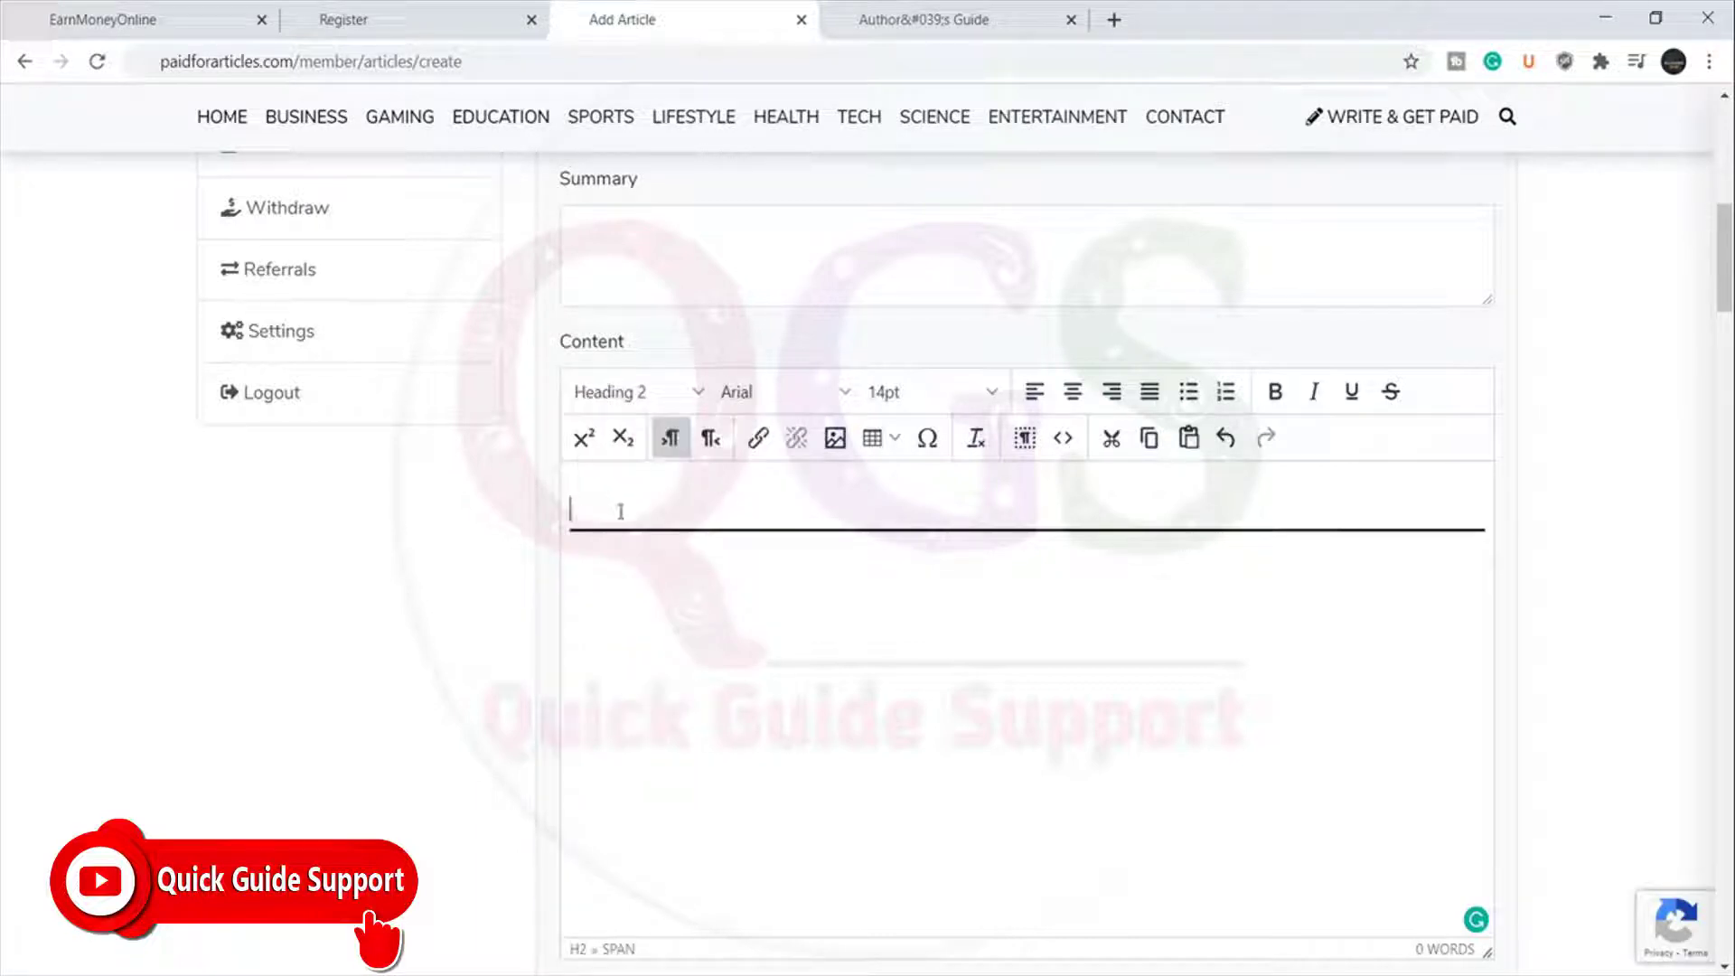
{"action": "left_click", "coordinate": [935, 392]}
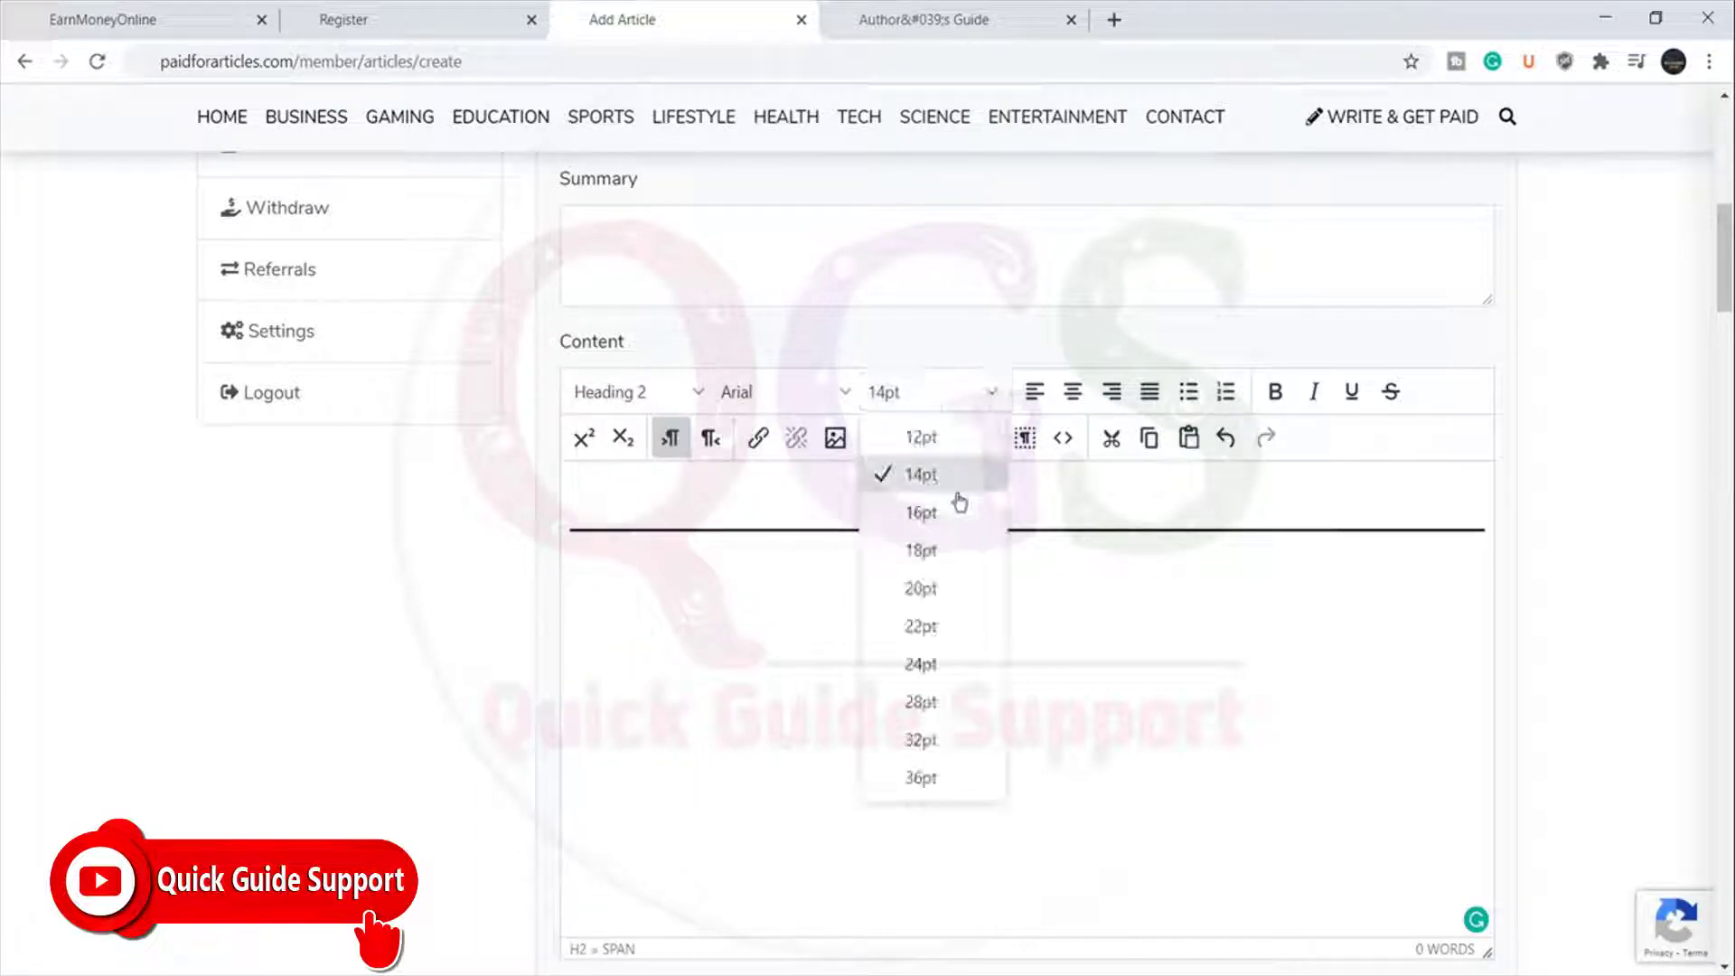
{"action": "left_click", "coordinate": [946, 625]}
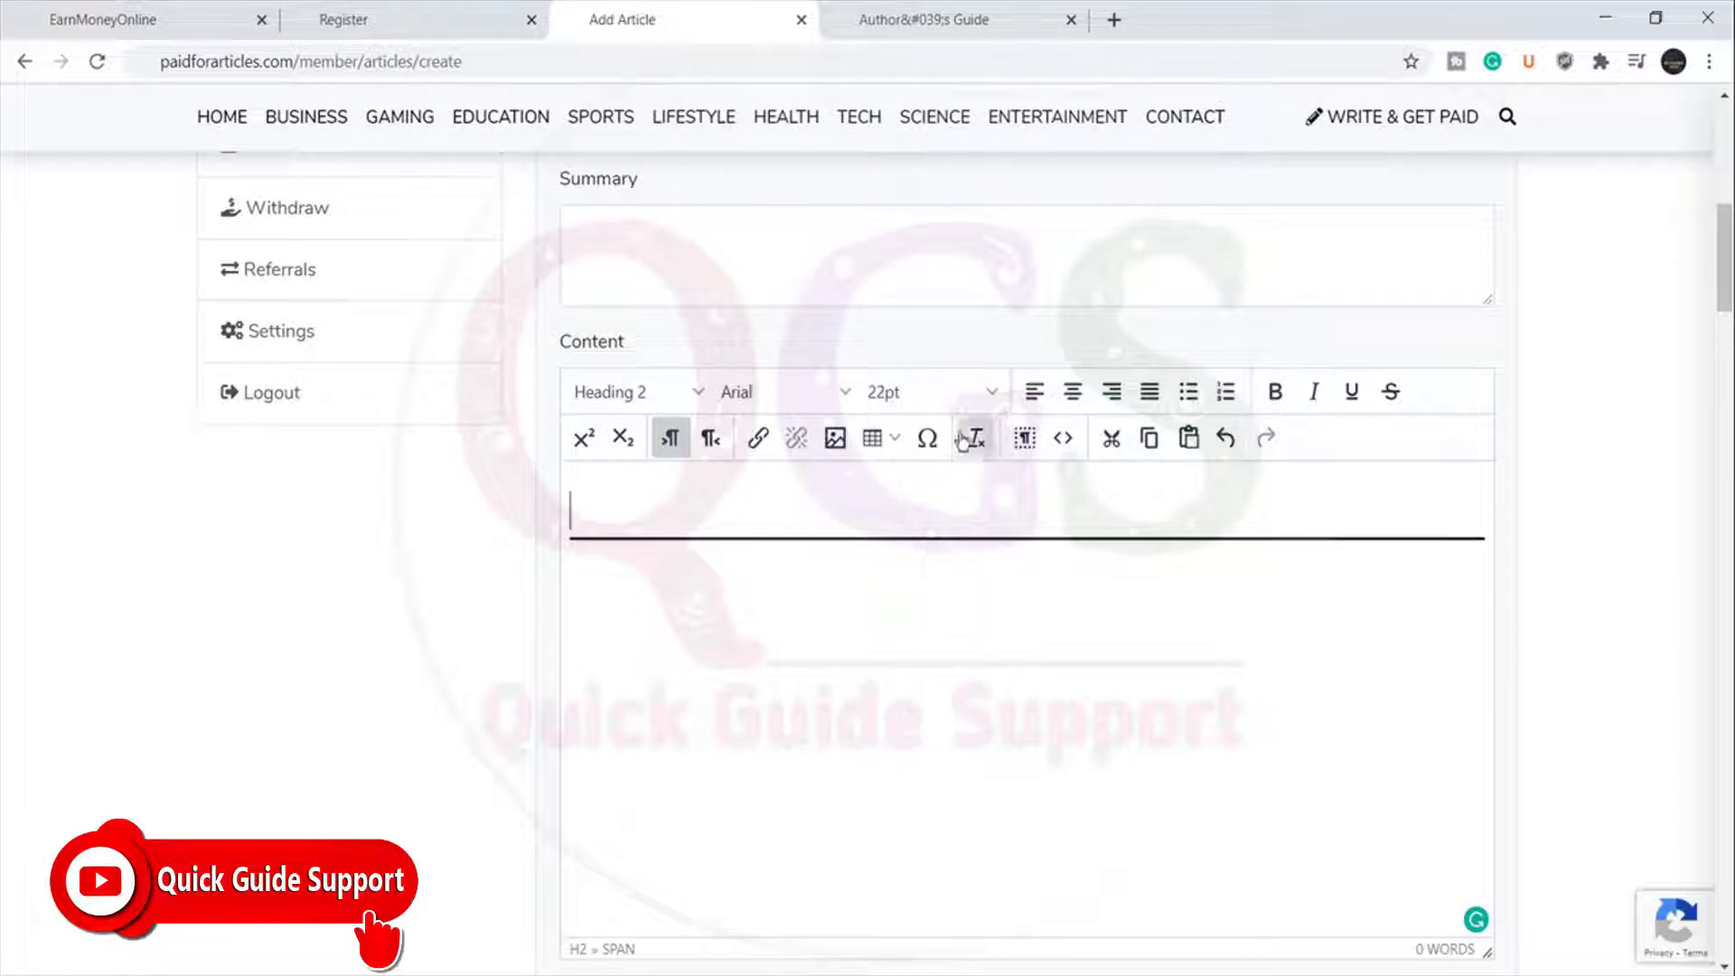
Return the article content to a 14pt font size and the Paragraph style.
{"action": "left_click", "coordinate": [965, 401]}
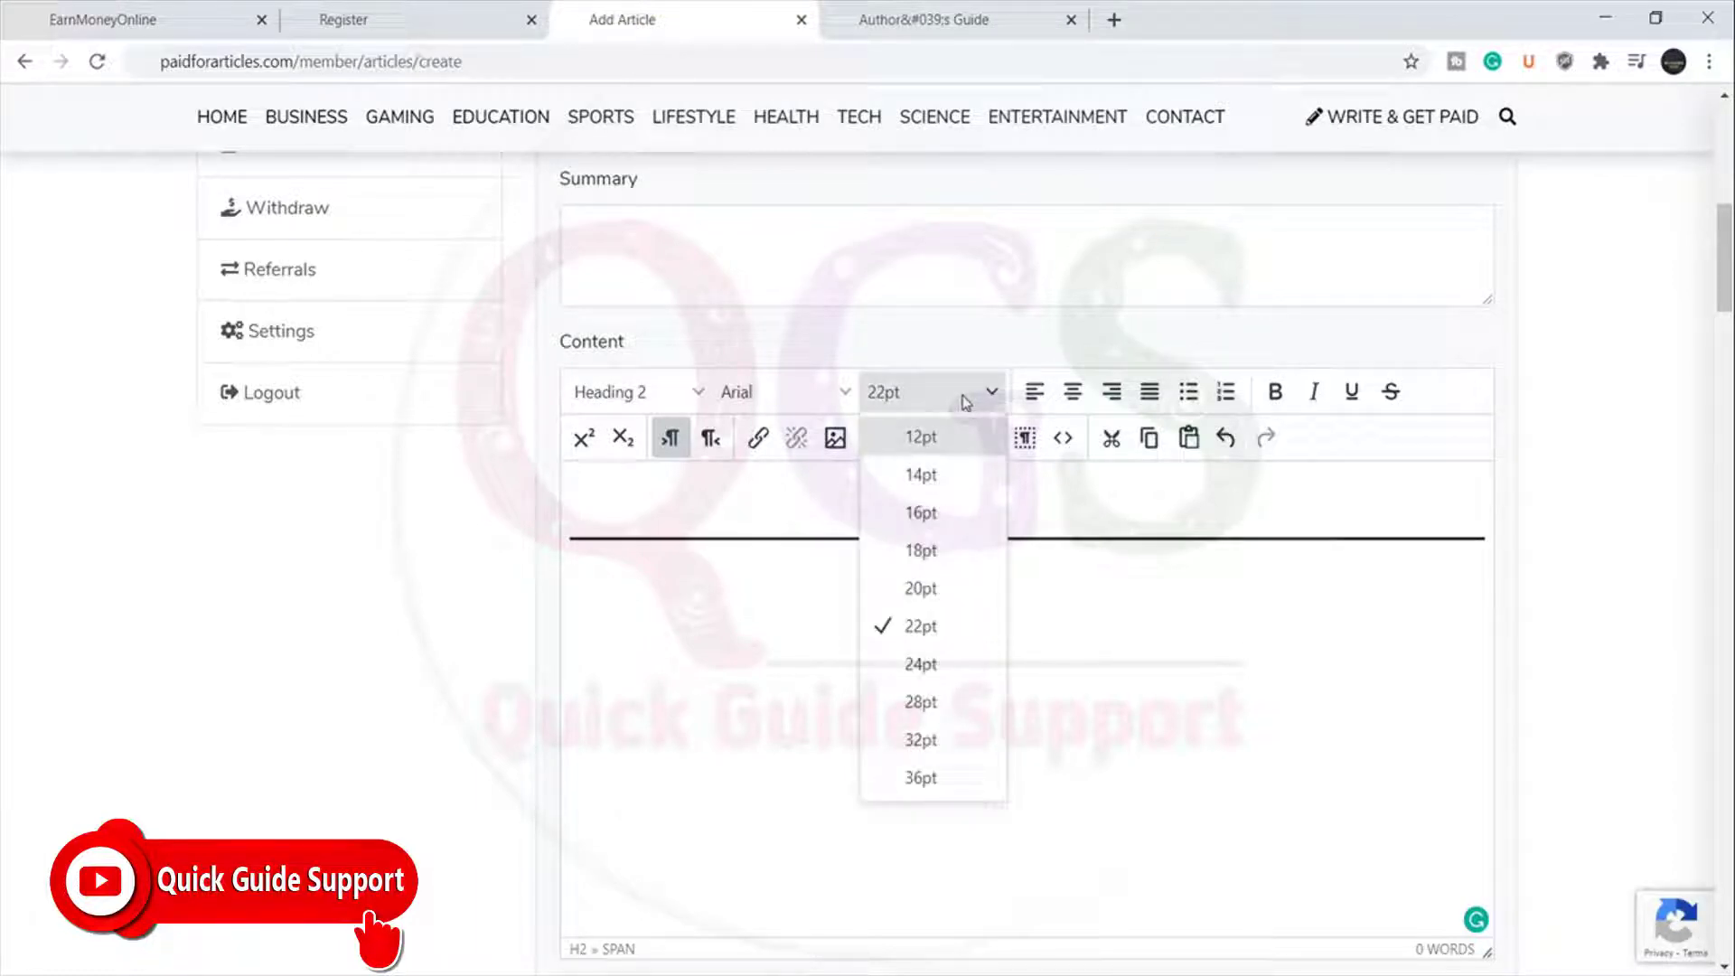
{"action": "left_click", "coordinate": [964, 466]}
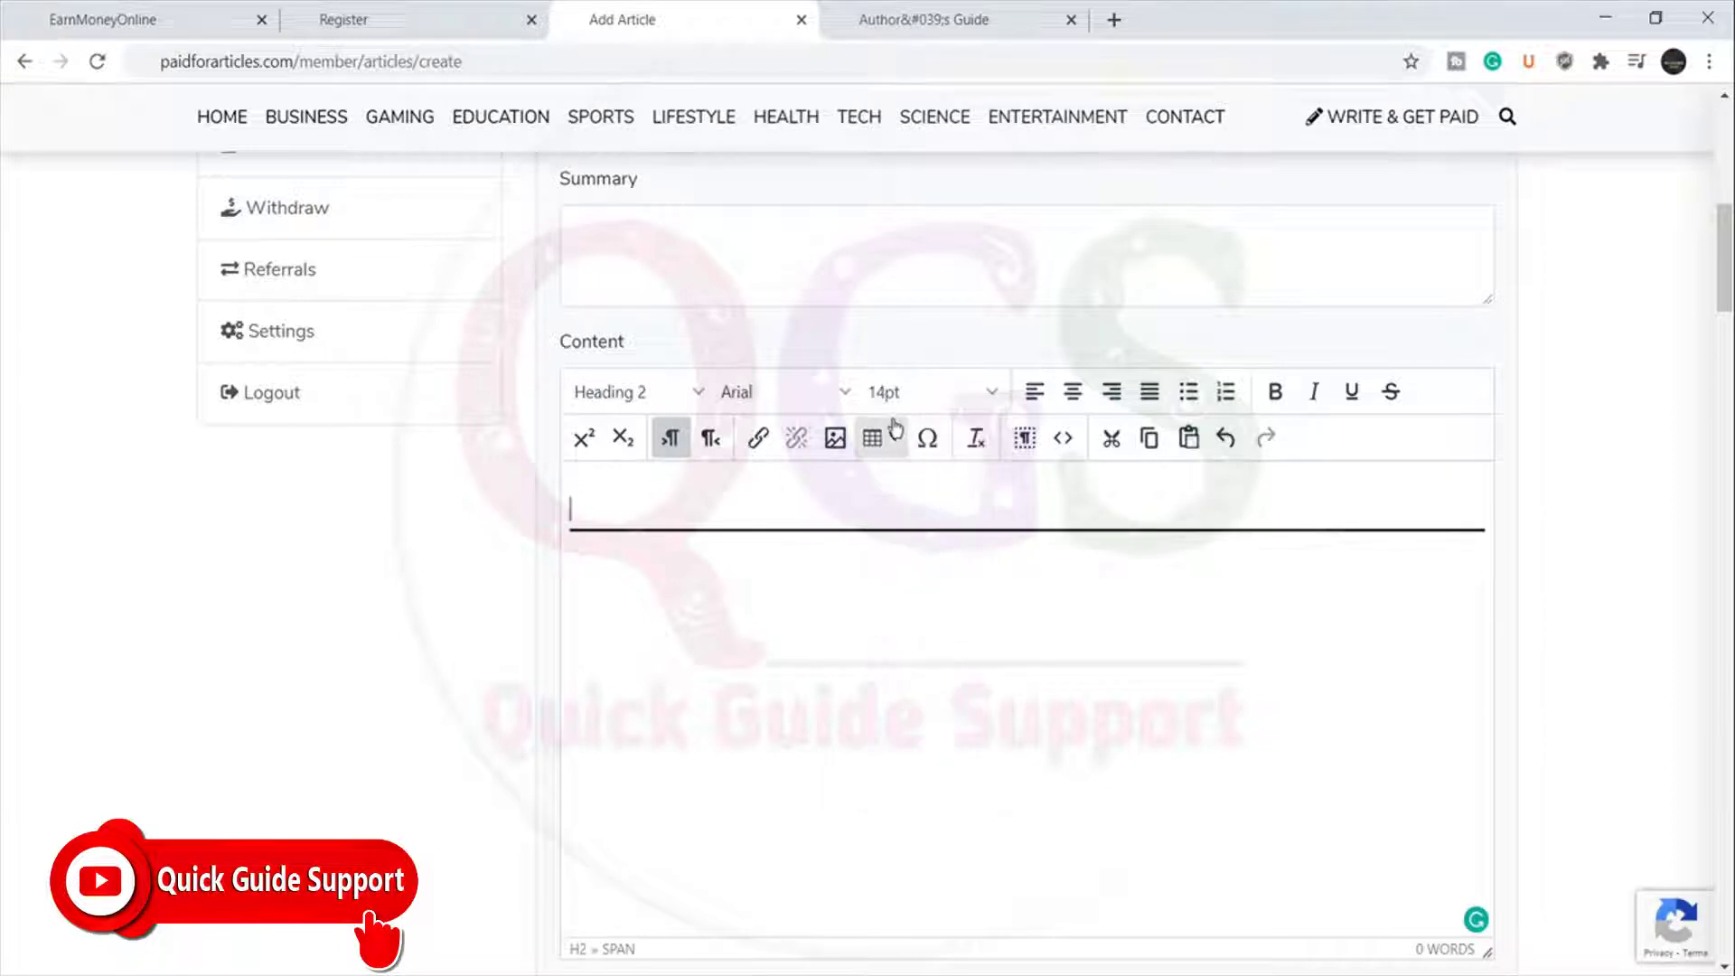
{"action": "left_click", "coordinate": [676, 396]}
{"action": "left_click", "coordinate": [679, 438]}
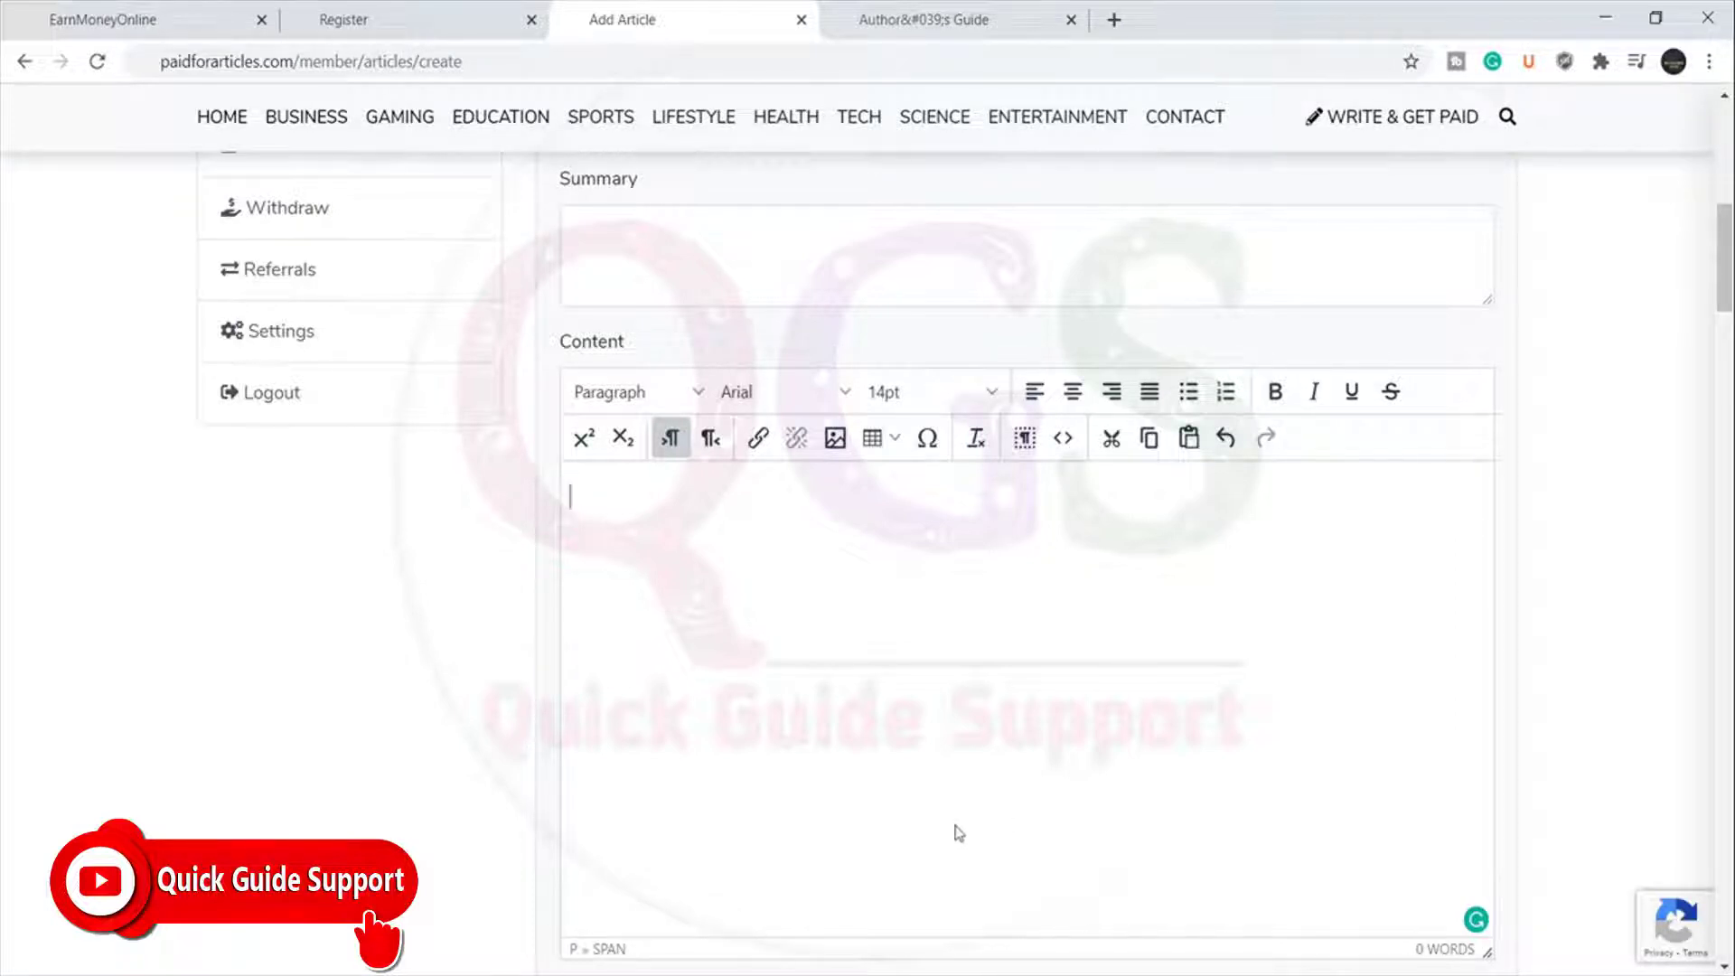
Open the existing Movierulz article from the member's own articles for editing and review its title, summary and content.
{"action": "scroll", "coordinate": [960, 830], "scroll_direction": "up", "scroll_amount": 1}
{"action": "scroll", "coordinate": [983, 600], "scroll_direction": "up", "scroll_amount": 3}
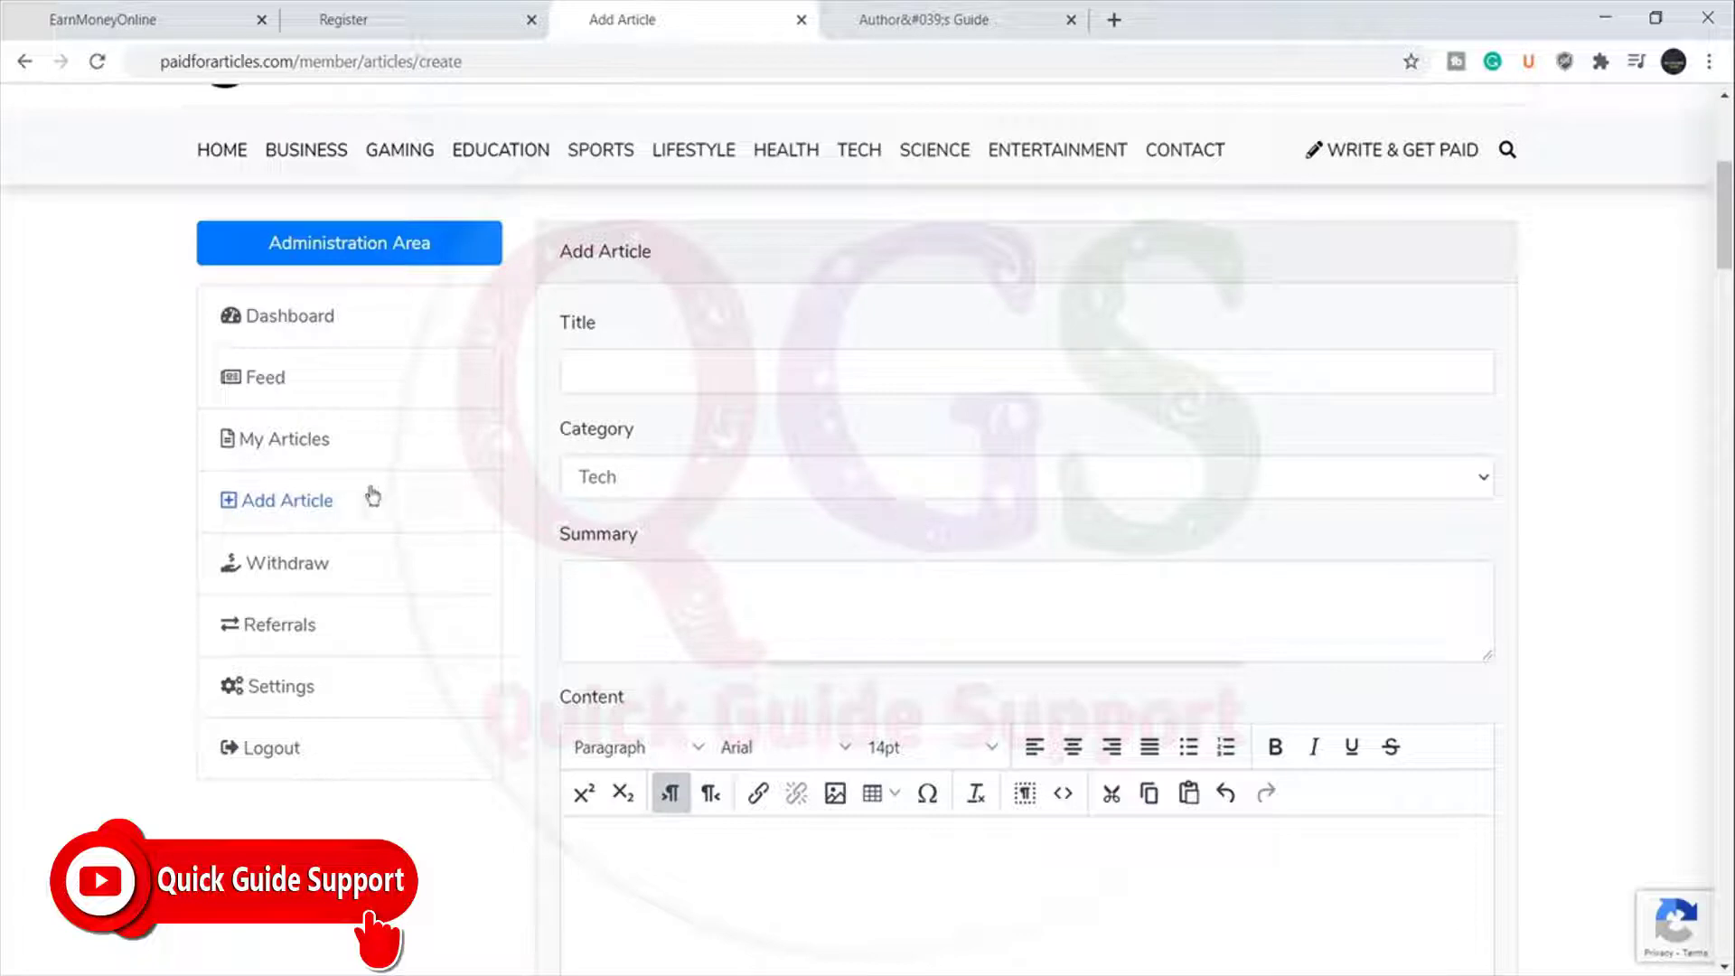
{"action": "left_click", "coordinate": [303, 440]}
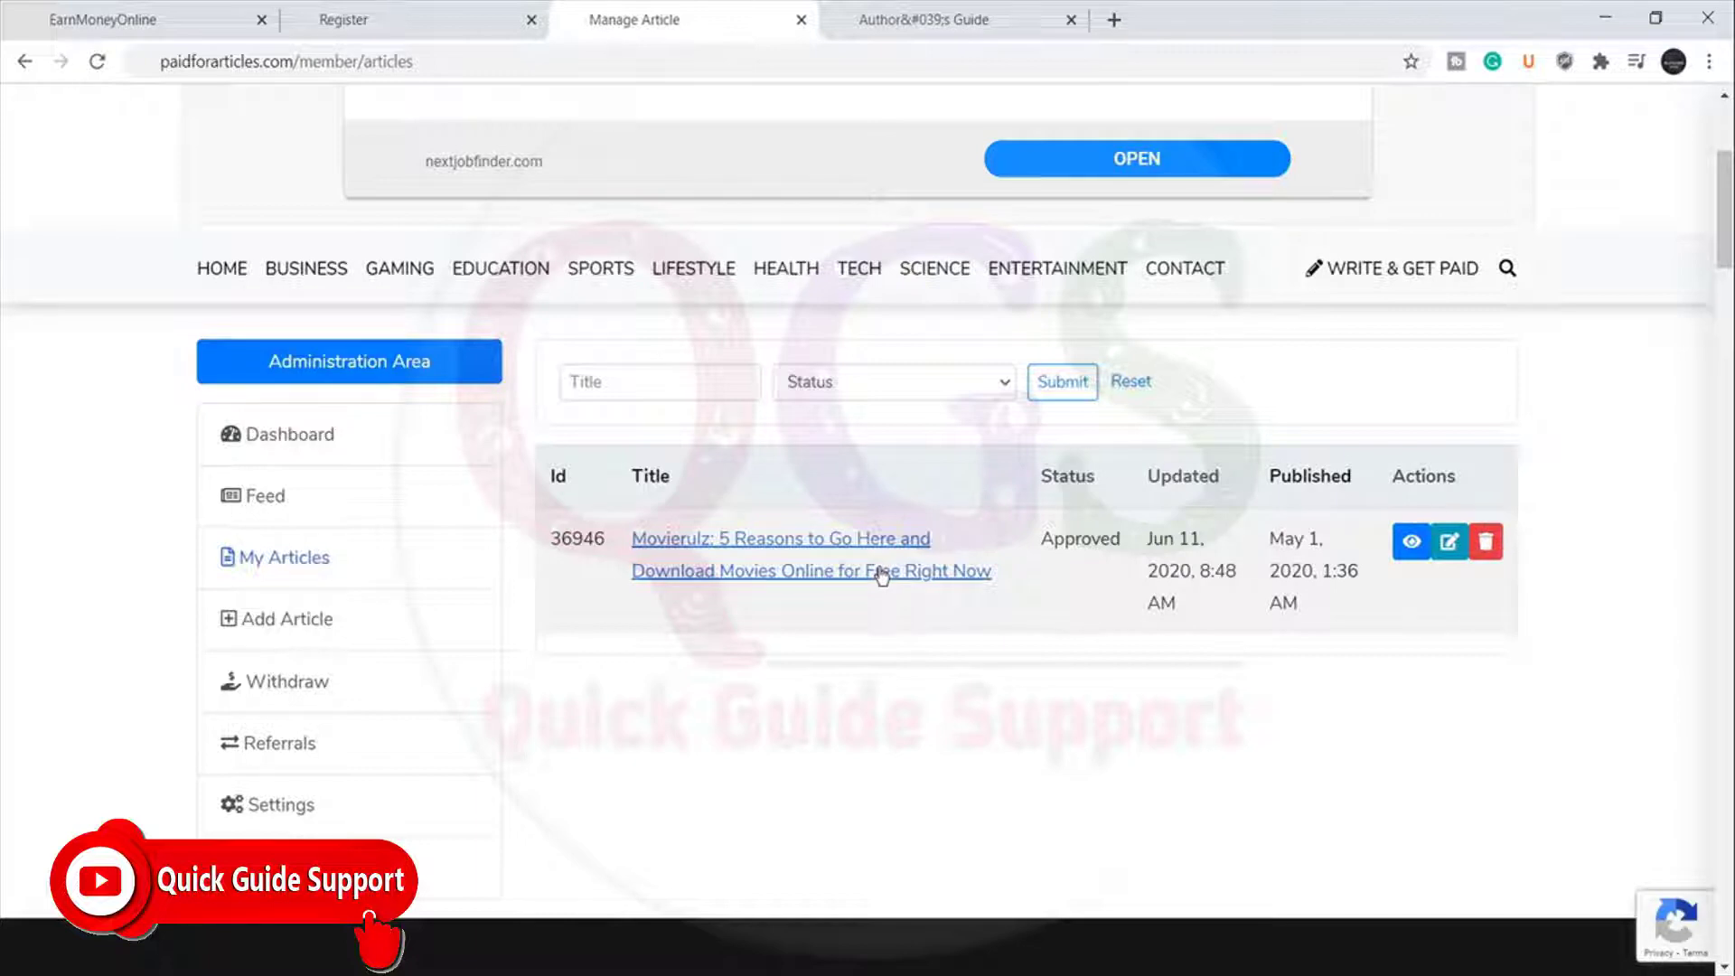
{"action": "left_click", "coordinate": [881, 573]}
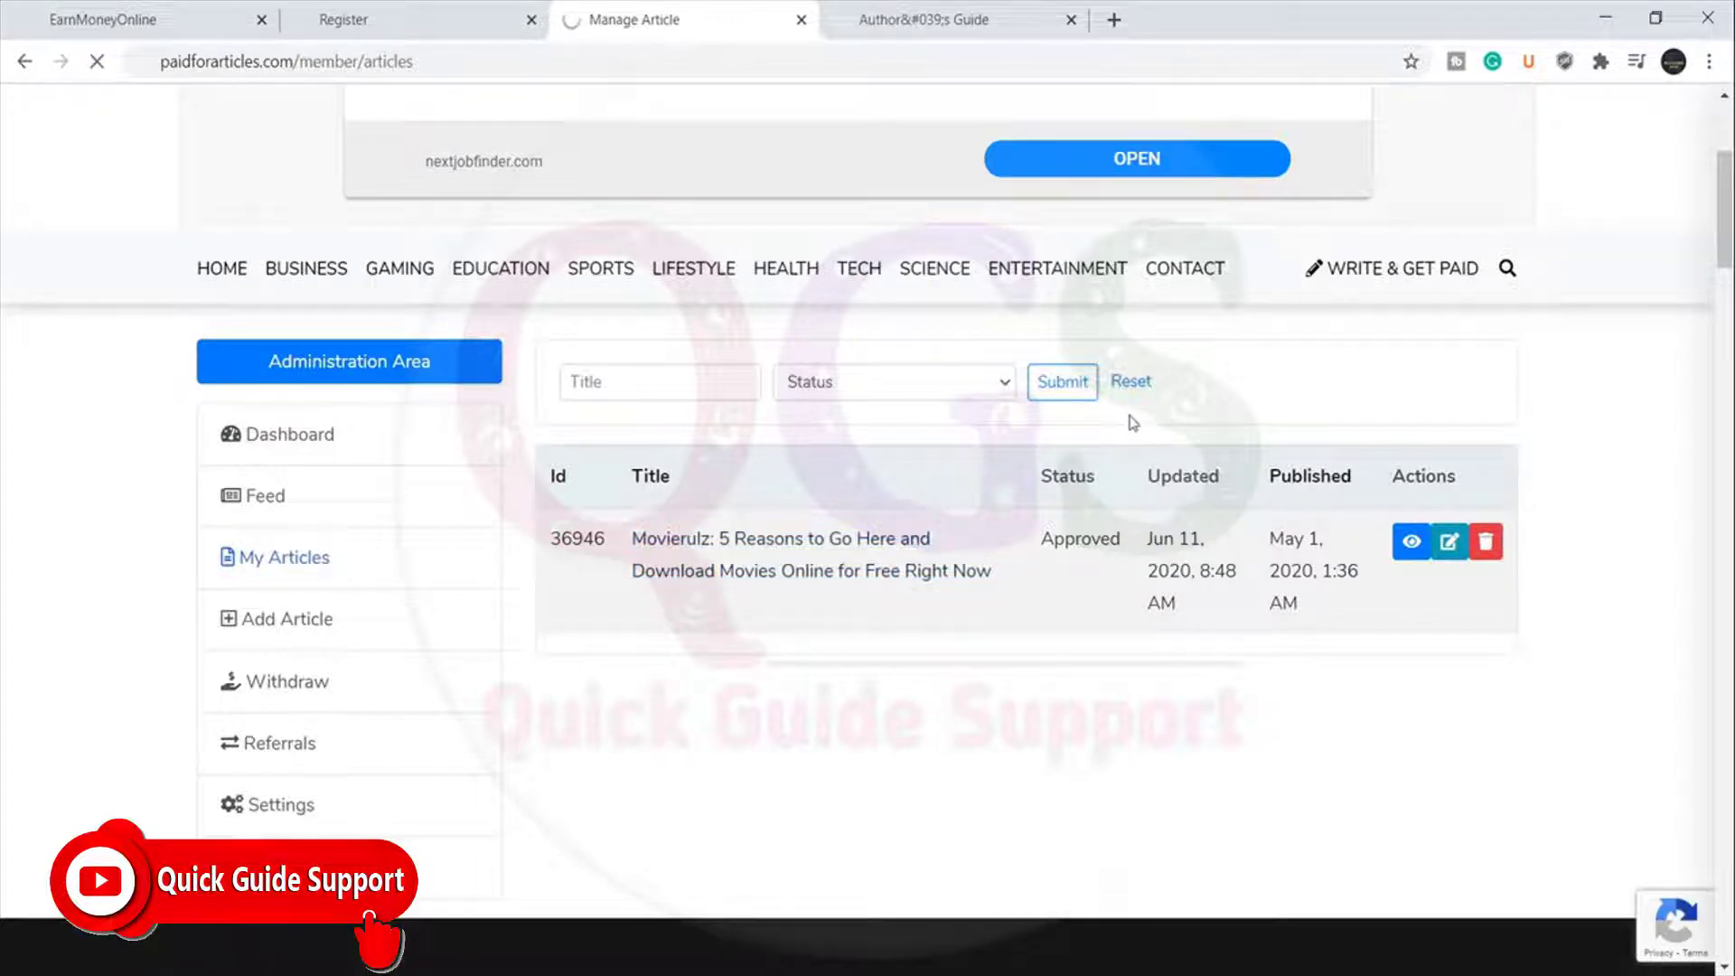
{"action": "scroll", "coordinate": [1147, 488], "scroll_direction": "down", "scroll_amount": 5}
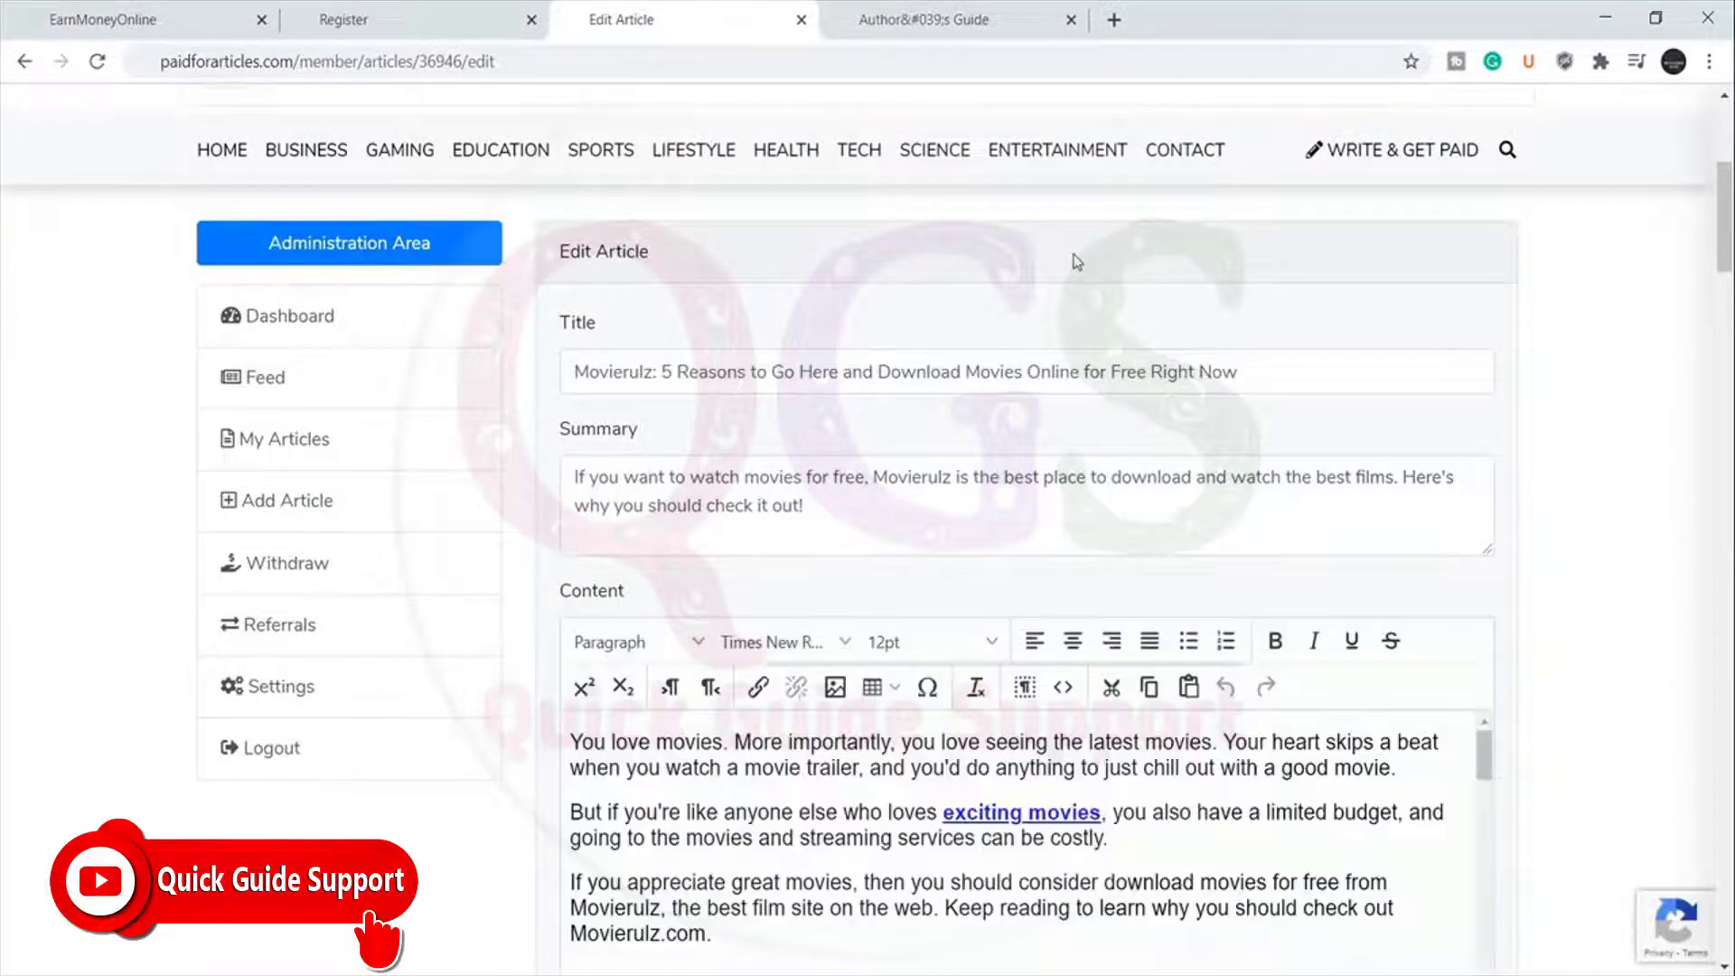
{"action": "scroll", "coordinate": [754, 265], "scroll_direction": "down", "scroll_amount": 1}
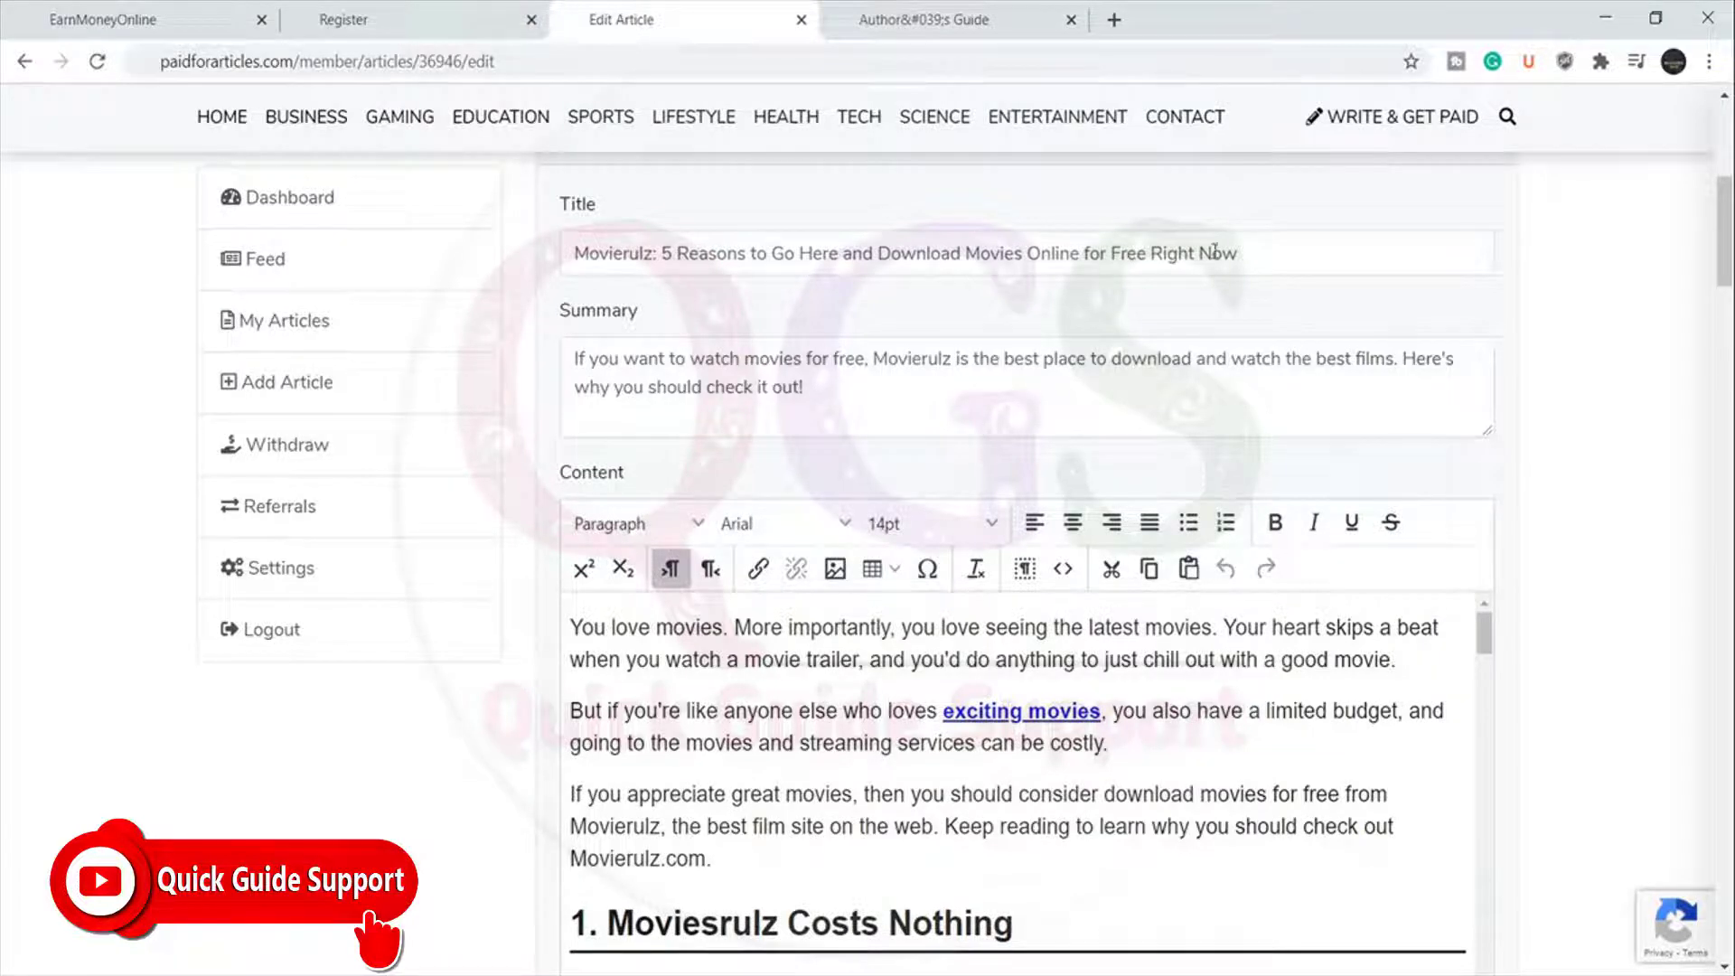
Review the title and summary of the example Movierulz article in its edit form.
{"action": "left_click", "coordinate": [1285, 248]}
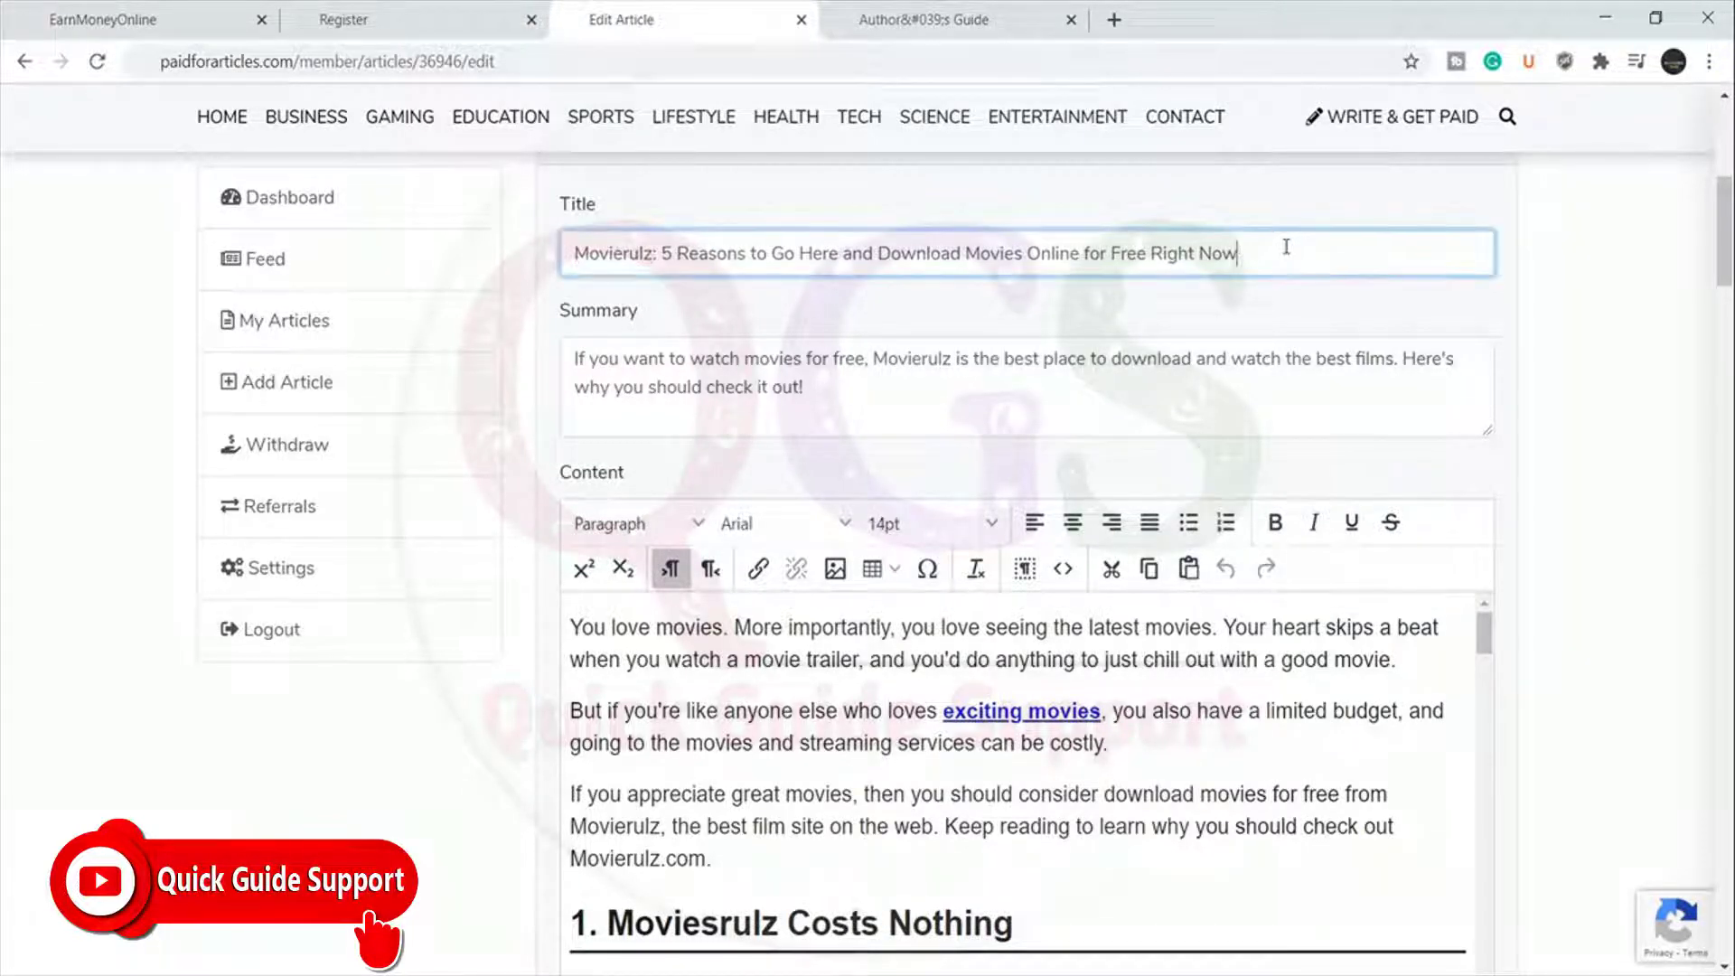
{"action": "left_click", "coordinate": [1617, 225]}
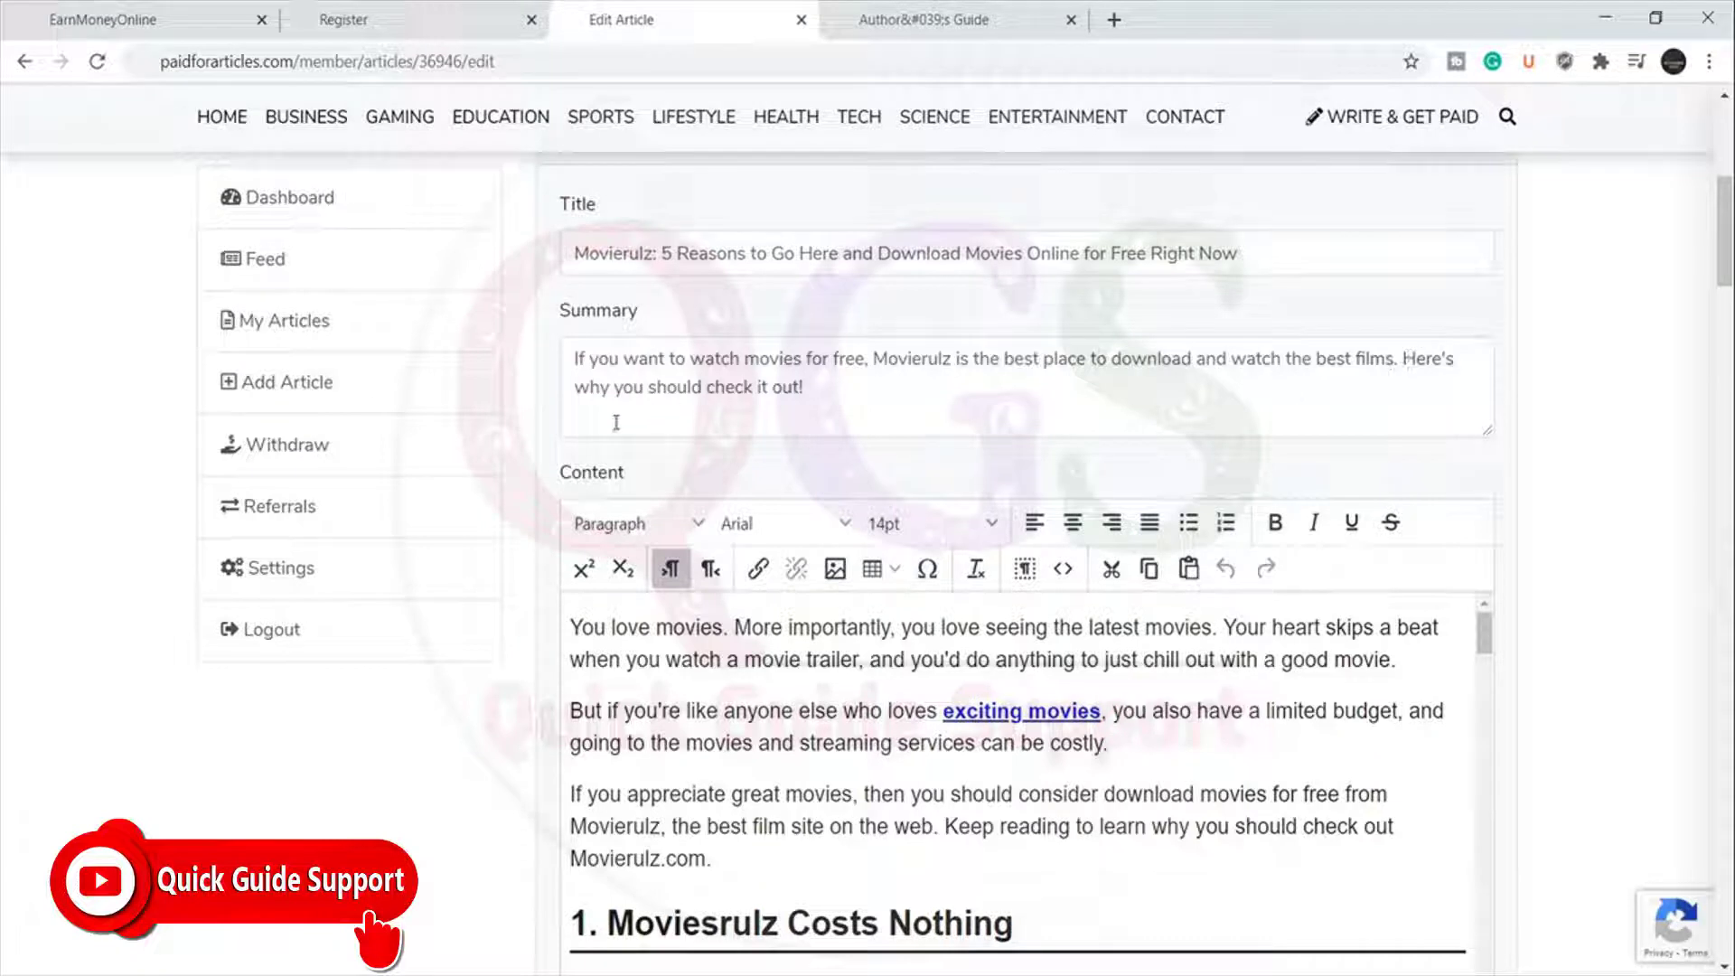
{"action": "left_click", "coordinate": [837, 391]}
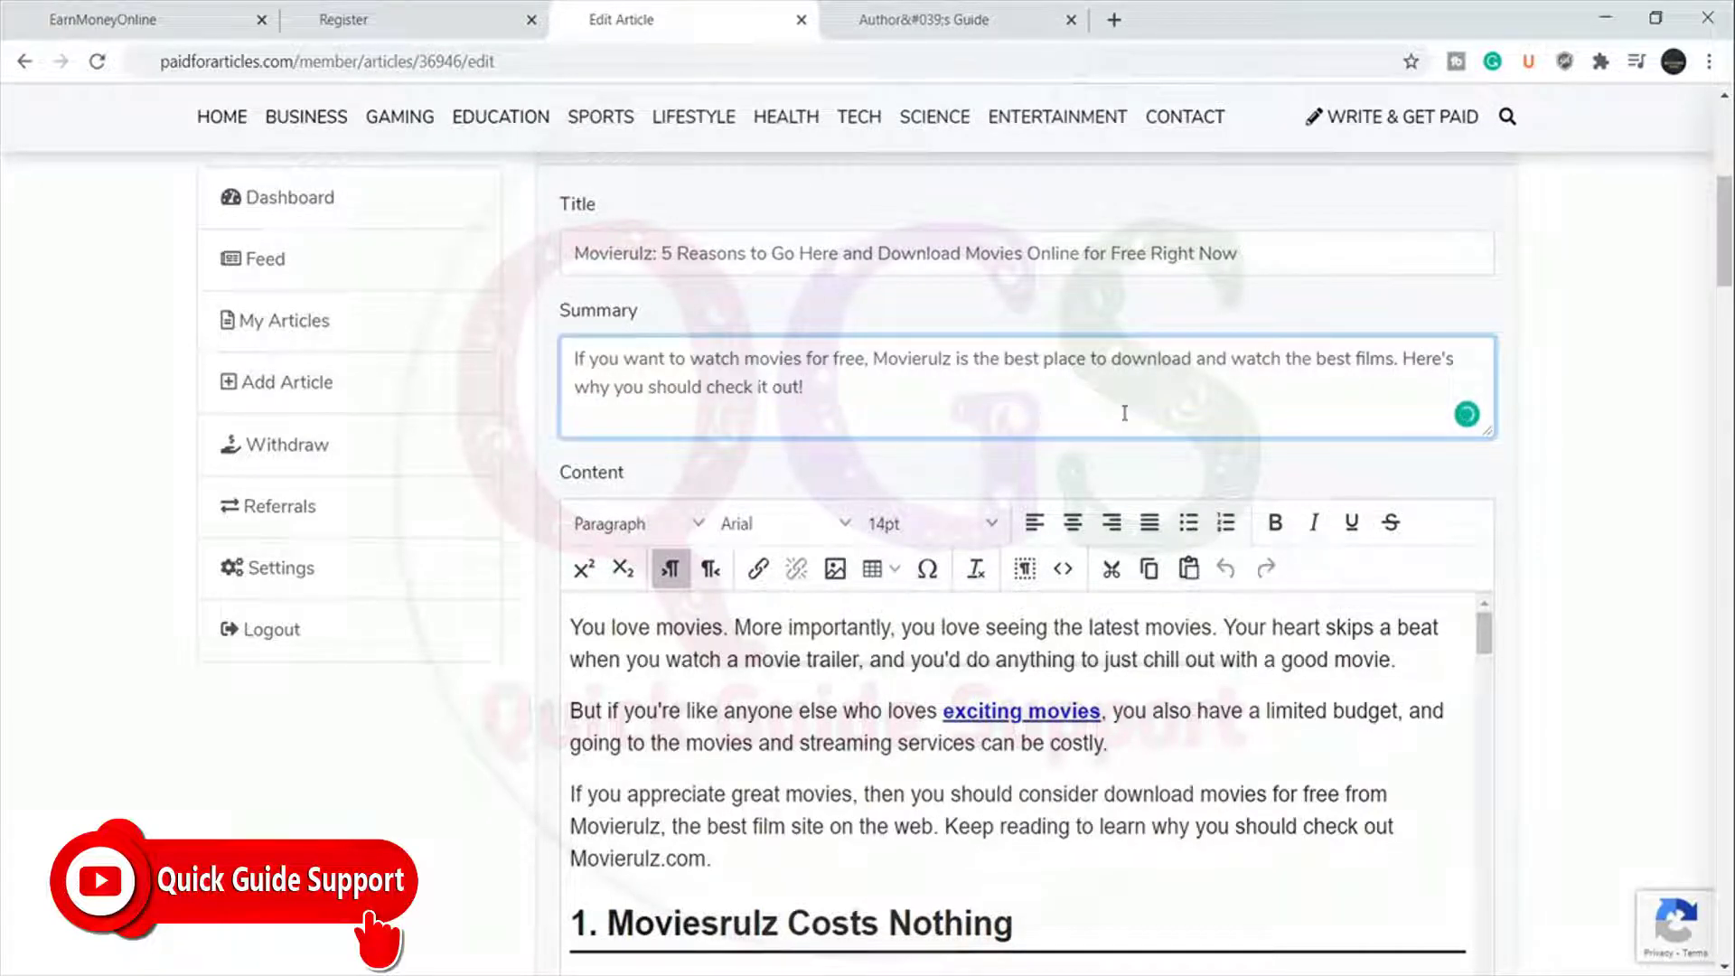
{"action": "left_click", "coordinate": [1018, 310]}
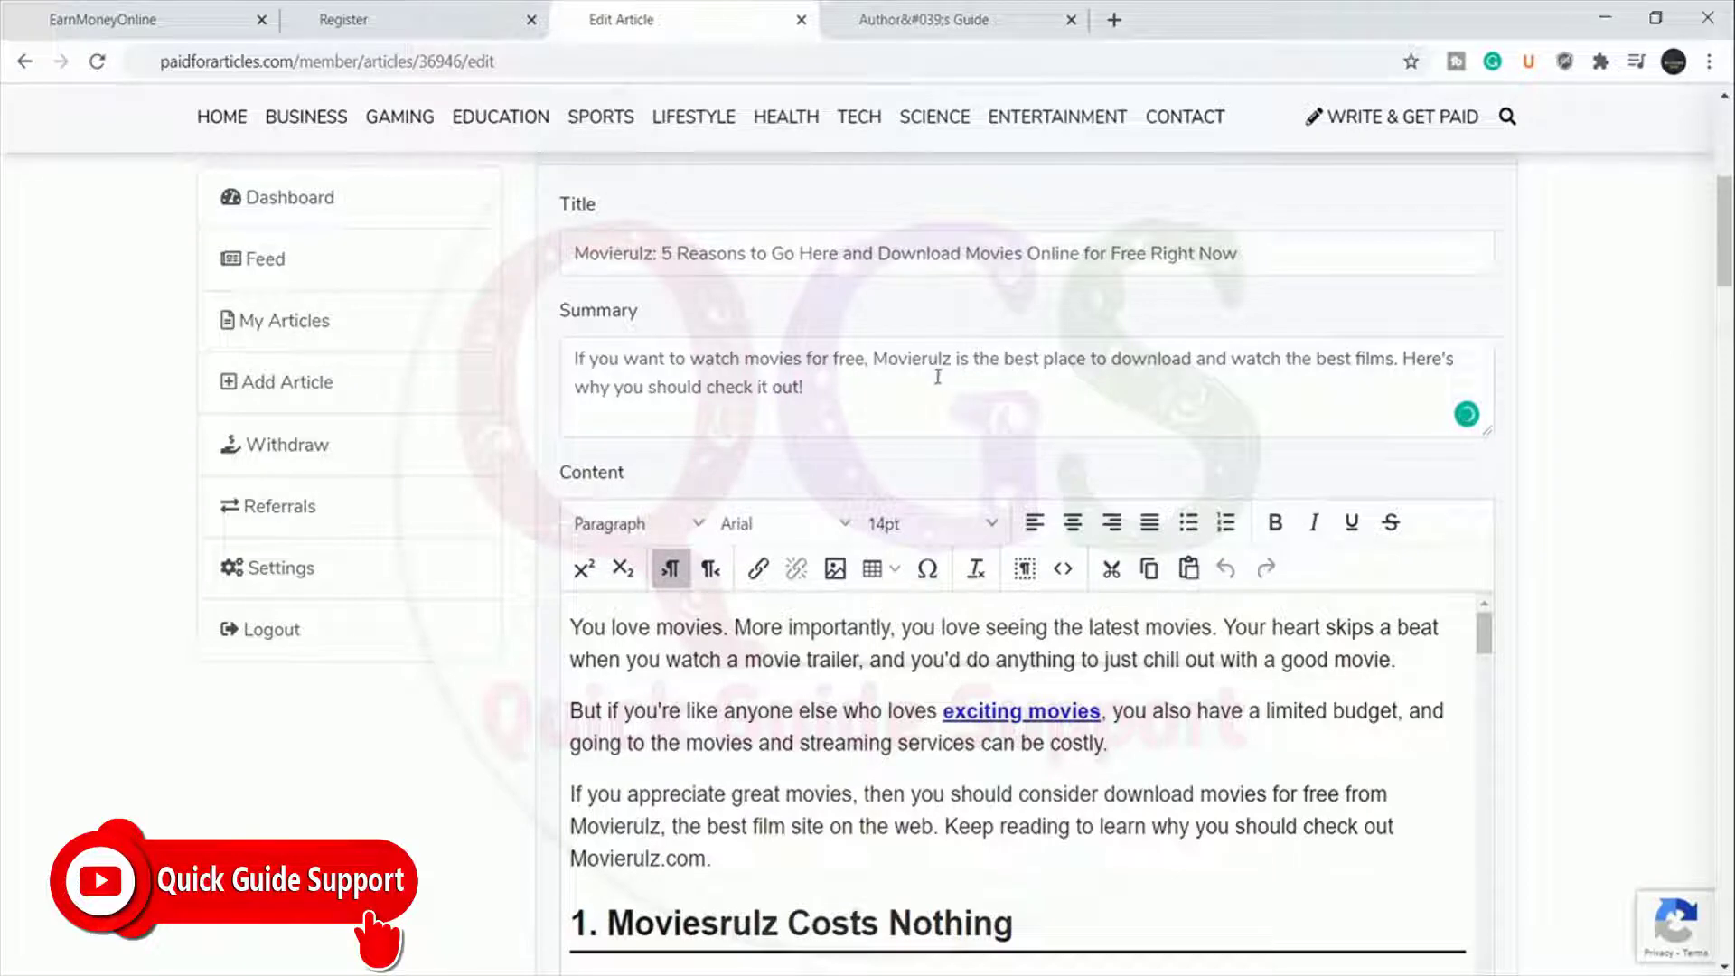
{"action": "scroll", "coordinate": [1062, 268], "scroll_direction": "down", "scroll_amount": 1}
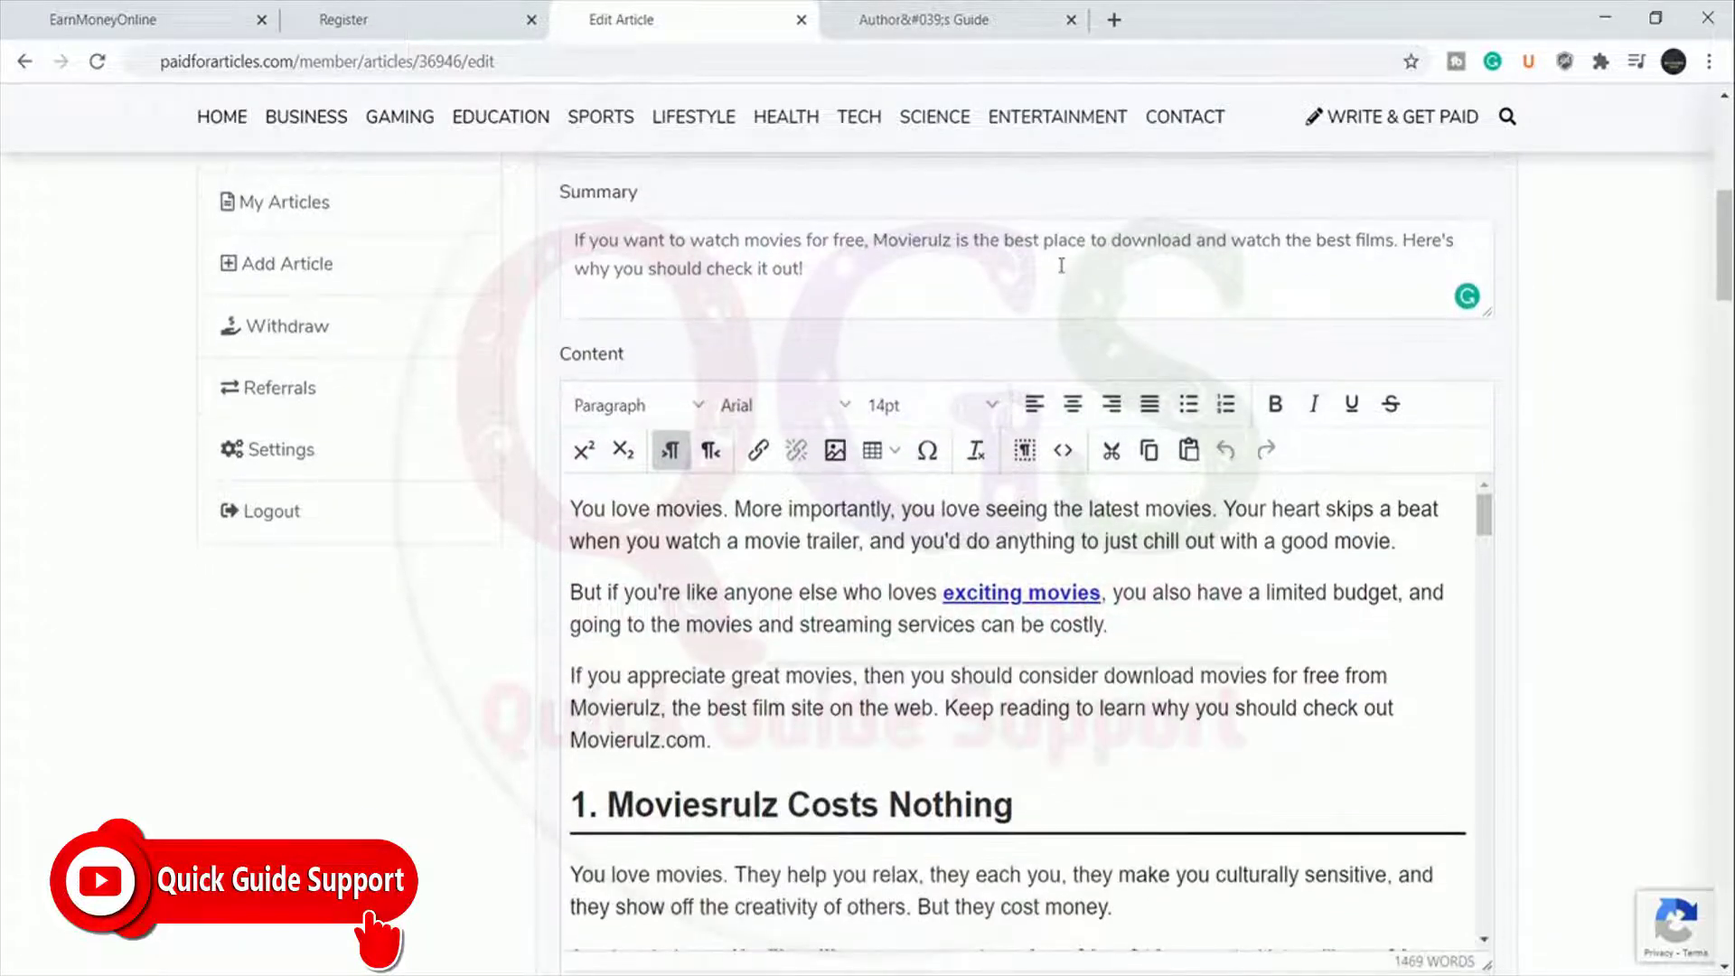
{"action": "scroll", "coordinate": [997, 219], "scroll_direction": "down", "scroll_amount": 1}
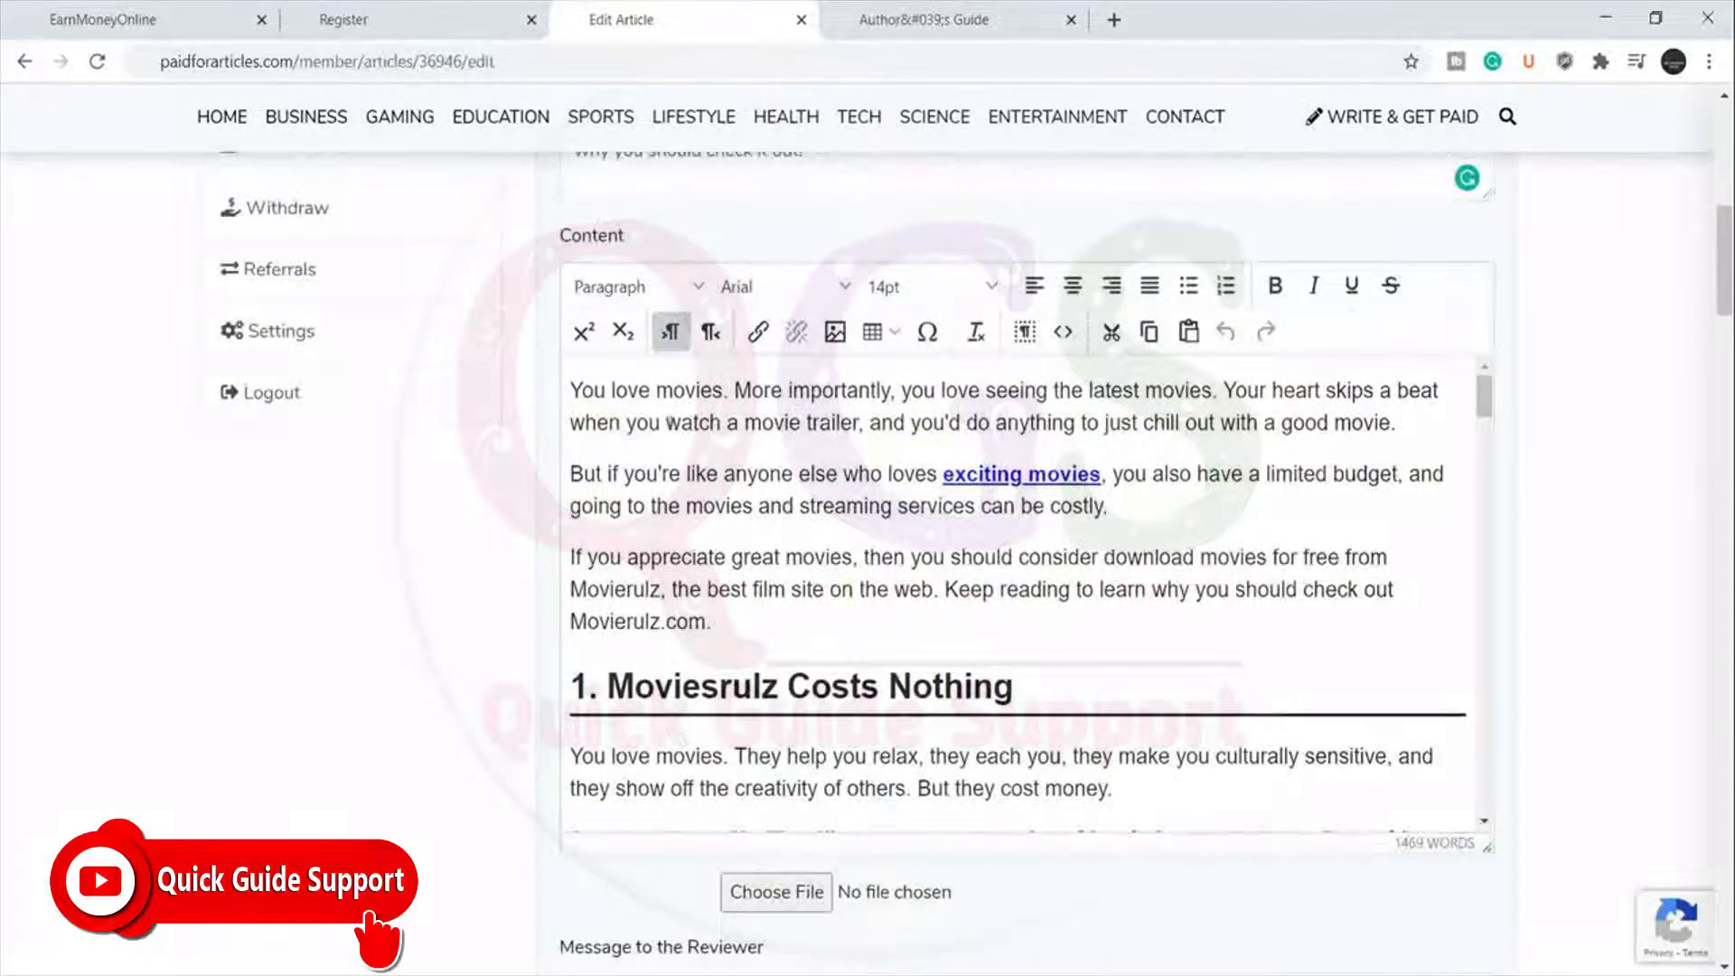
Examine the example article's content, including its introduction, numbered headings, links and bold text, and return to its title.
{"action": "left_click", "coordinate": [657, 390]}
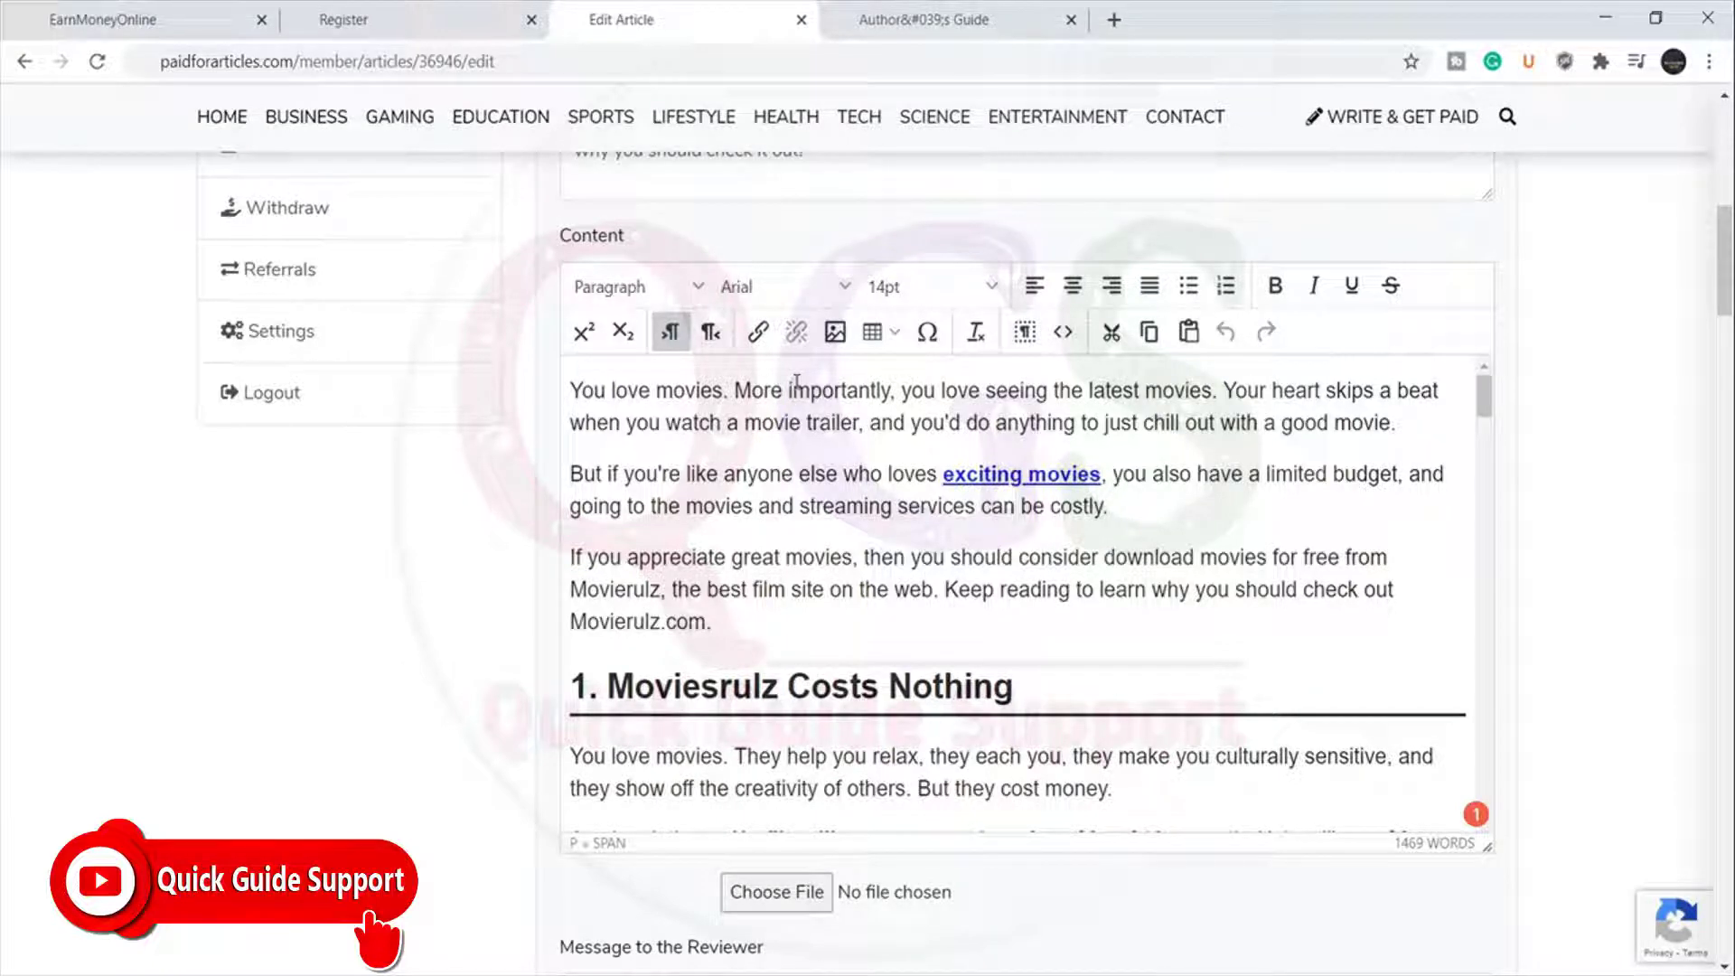
{"action": "scroll", "coordinate": [817, 451], "scroll_direction": "down", "scroll_amount": 4}
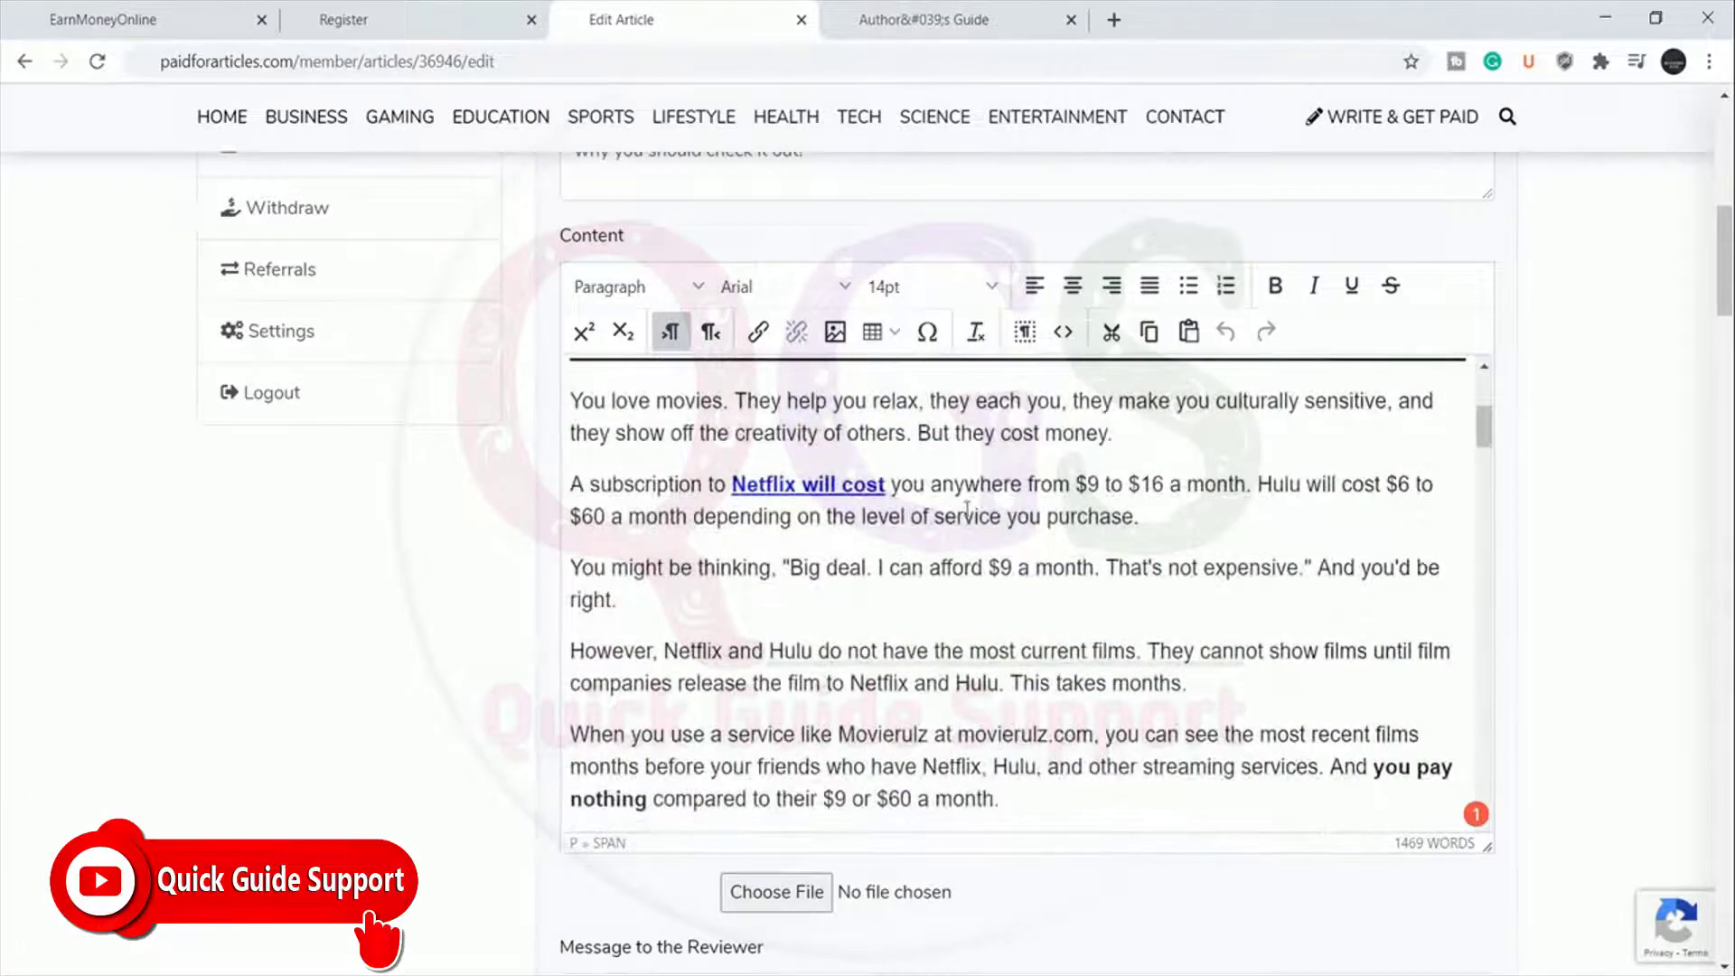
{"action": "scroll", "coordinate": [967, 509], "scroll_direction": "down", "scroll_amount": 4}
{"action": "scroll", "coordinate": [985, 531], "scroll_direction": "down", "scroll_amount": 4}
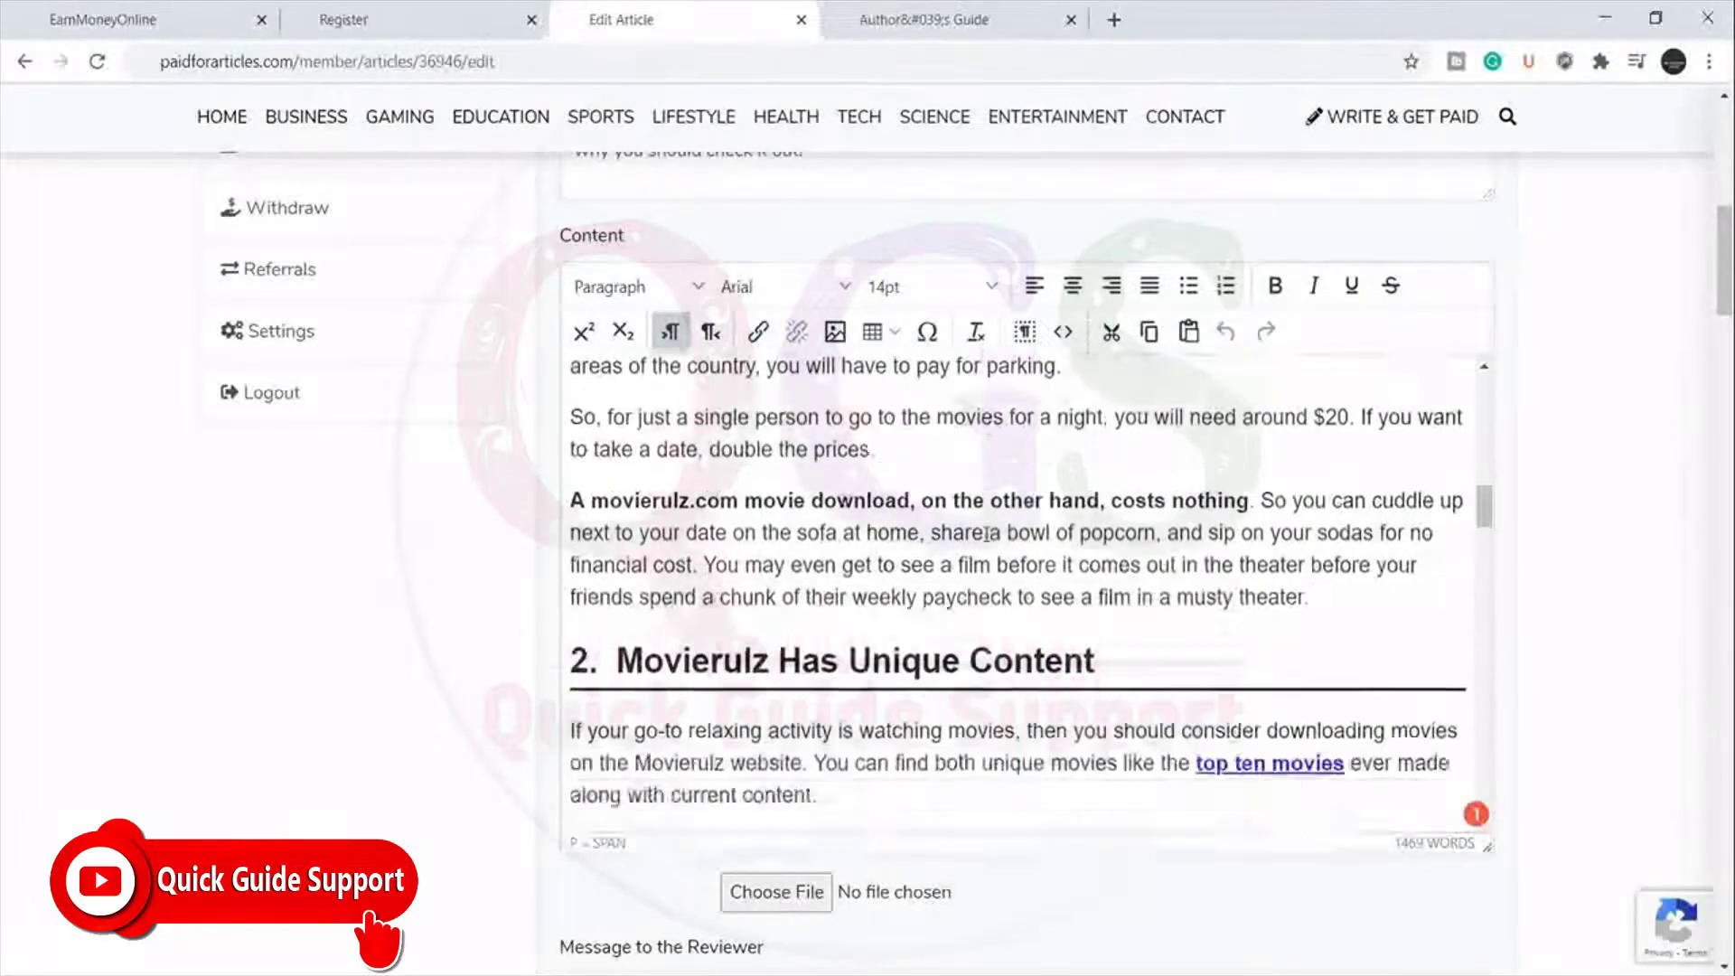
{"action": "scroll", "coordinate": [987, 533], "scroll_direction": "down", "scroll_amount": 7}
{"action": "scroll", "coordinate": [986, 535], "scroll_direction": "up", "scroll_amount": 2}
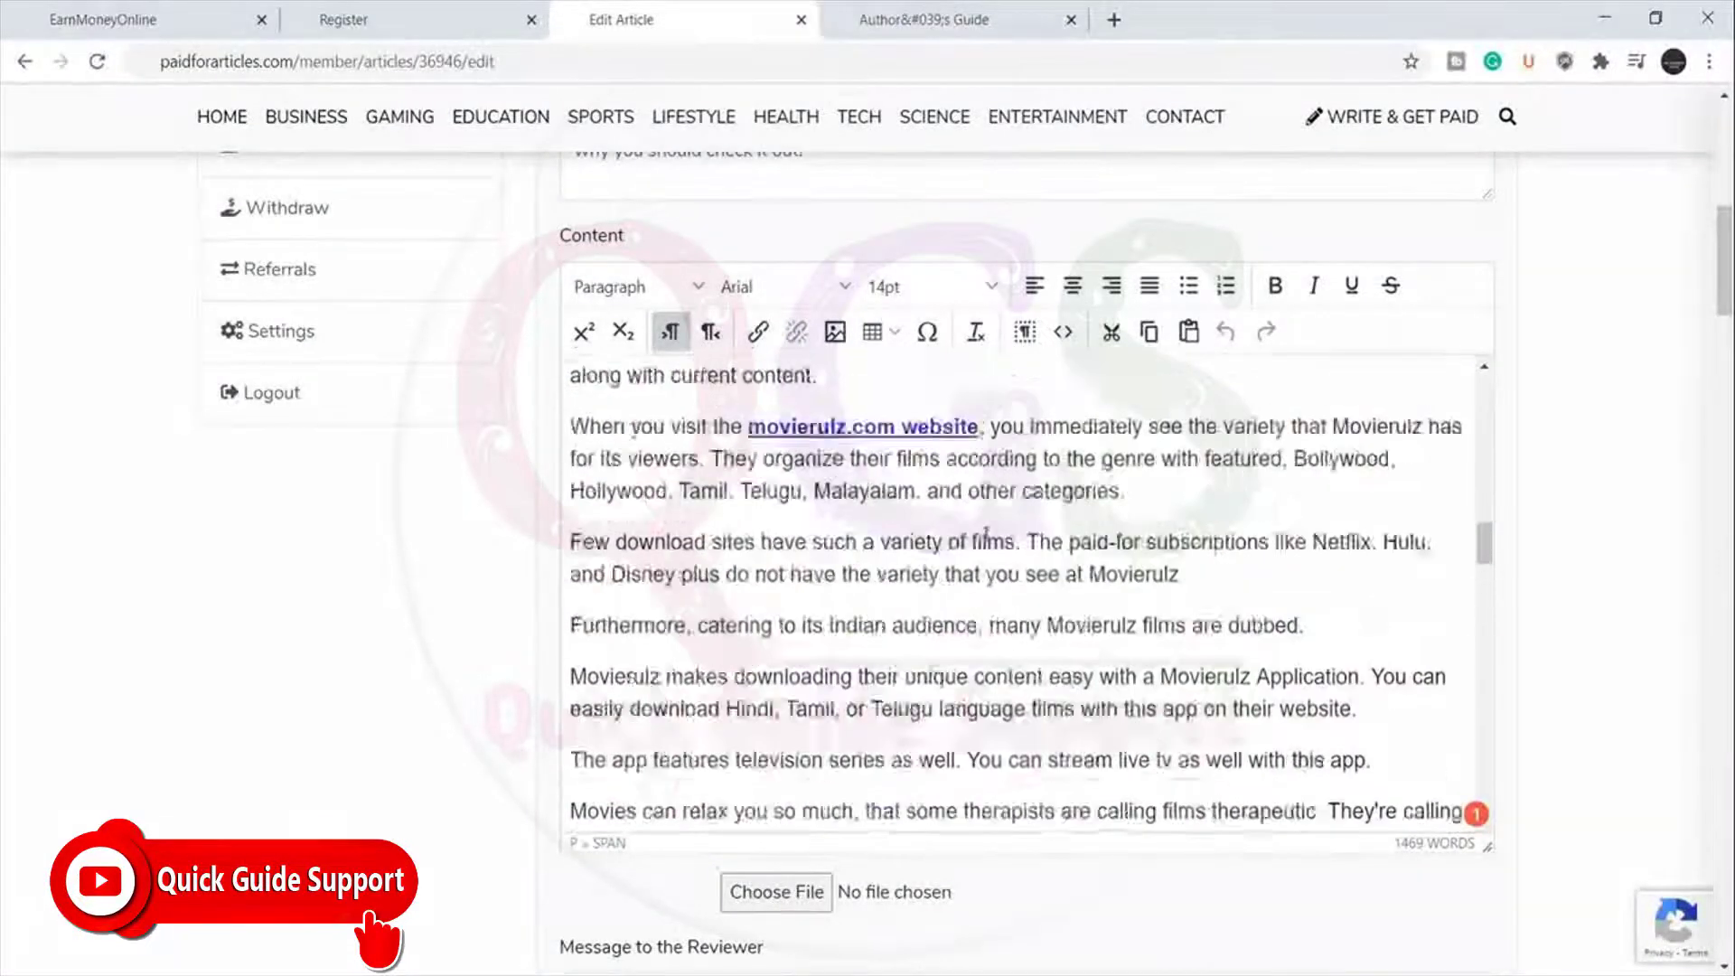
{"action": "scroll", "coordinate": [987, 535], "scroll_direction": "up", "scroll_amount": 10}
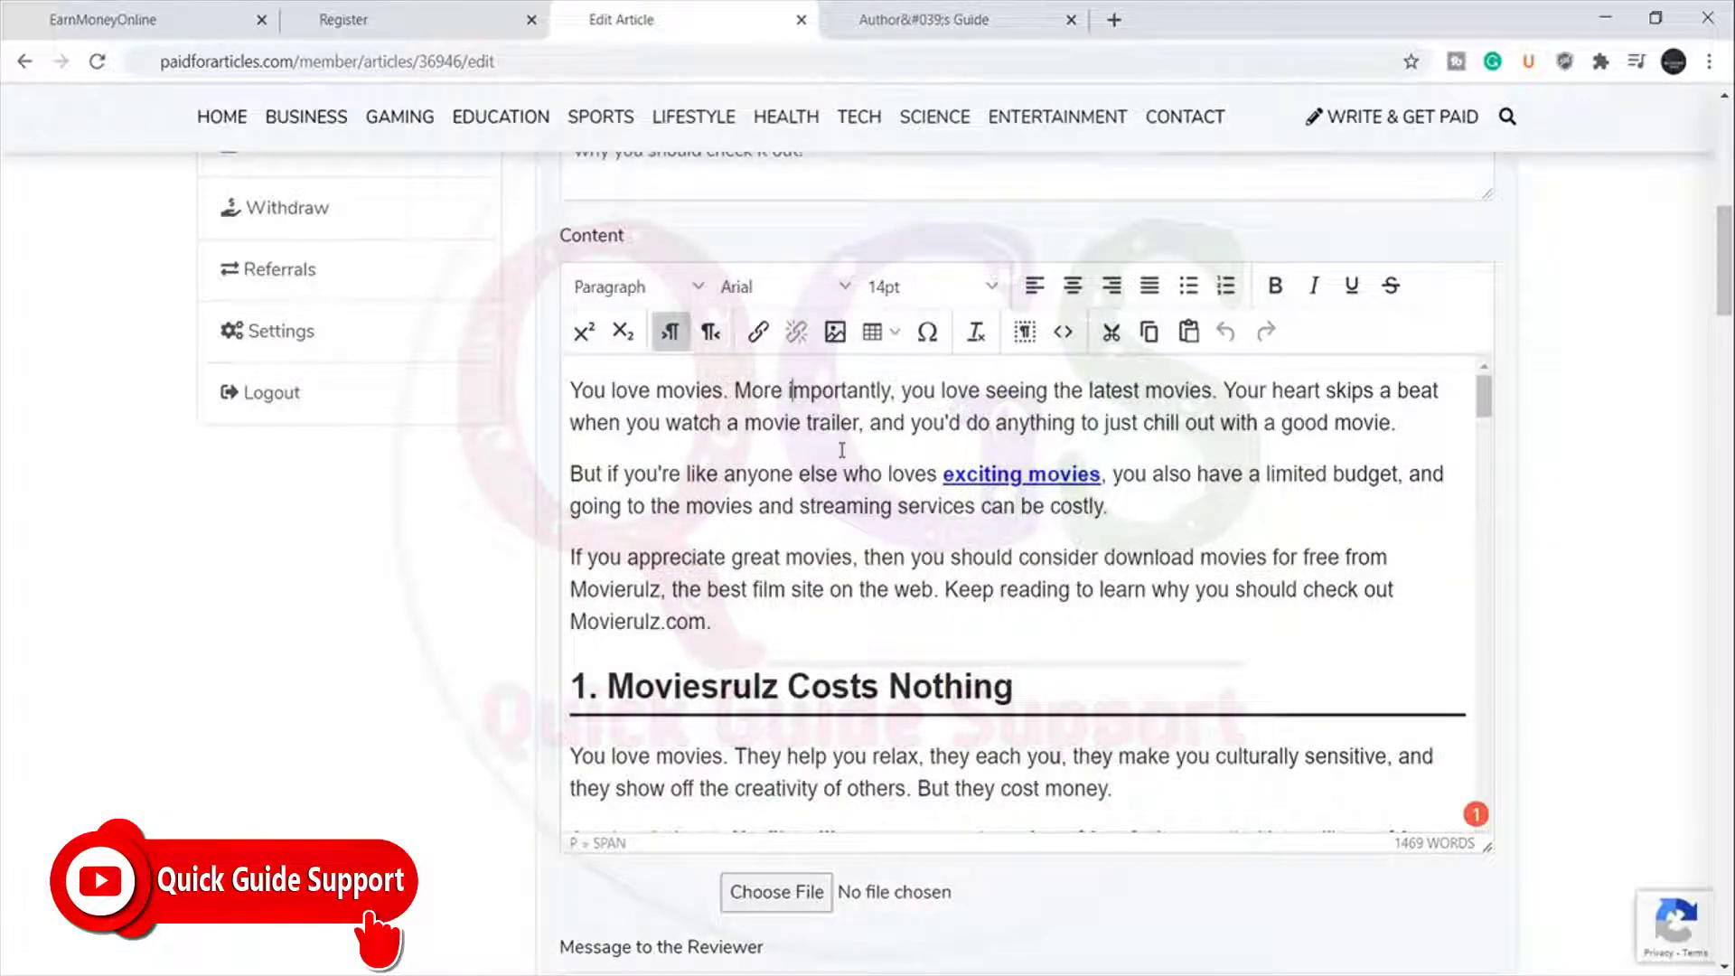
{"action": "scroll", "coordinate": [841, 449], "scroll_direction": "up", "scroll_amount": 4}
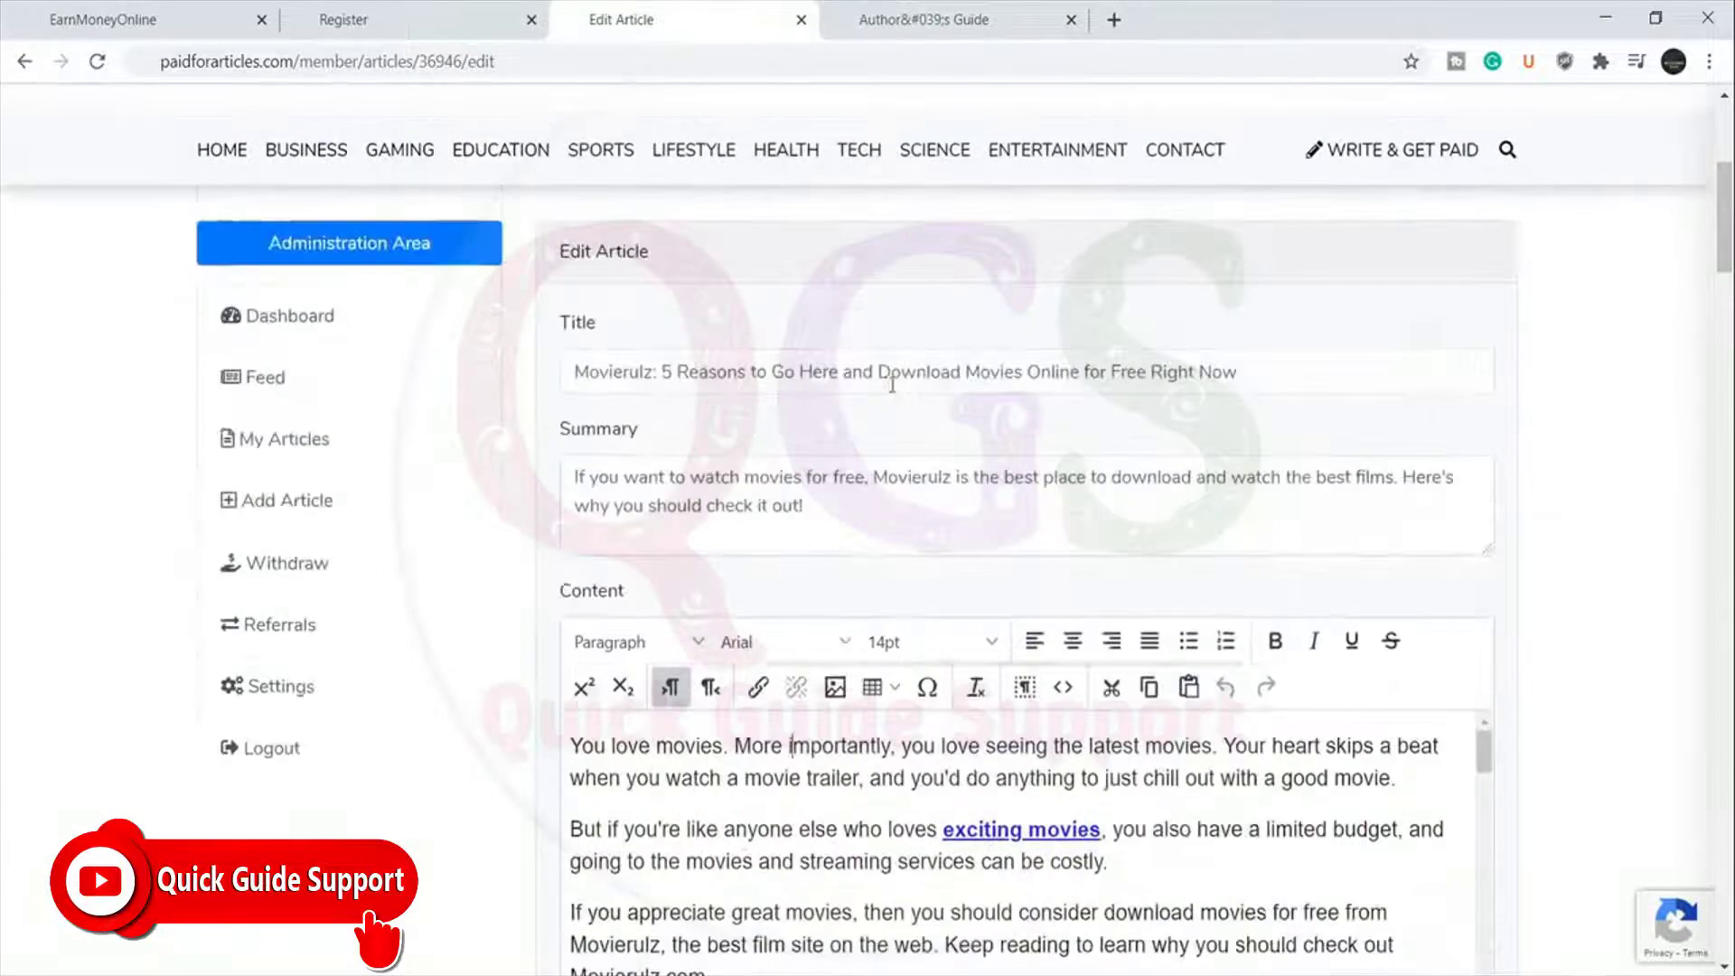
Switch to the Author's Guide and read the first article approval requirements, from topic form to the rule against already published articles.
{"action": "left_click", "coordinate": [958, 19]}
{"action": "scroll", "coordinate": [778, 368], "scroll_direction": "down", "scroll_amount": 5}
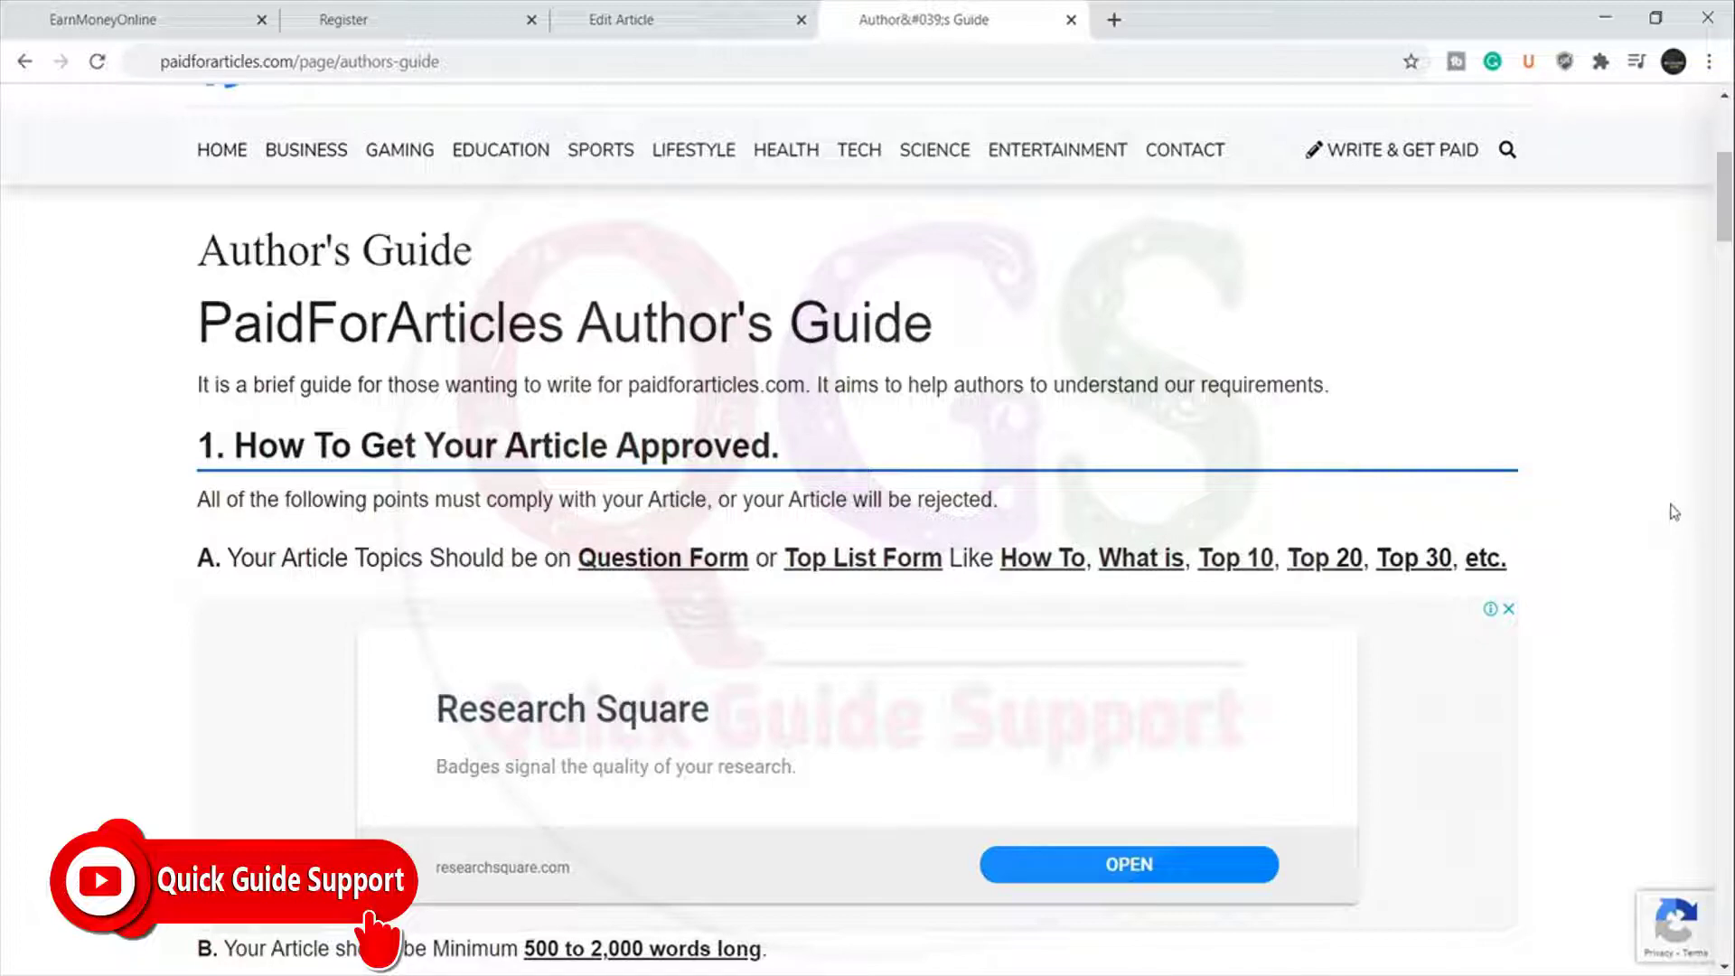
{"action": "scroll", "coordinate": [1452, 631], "scroll_direction": "down", "scroll_amount": 5}
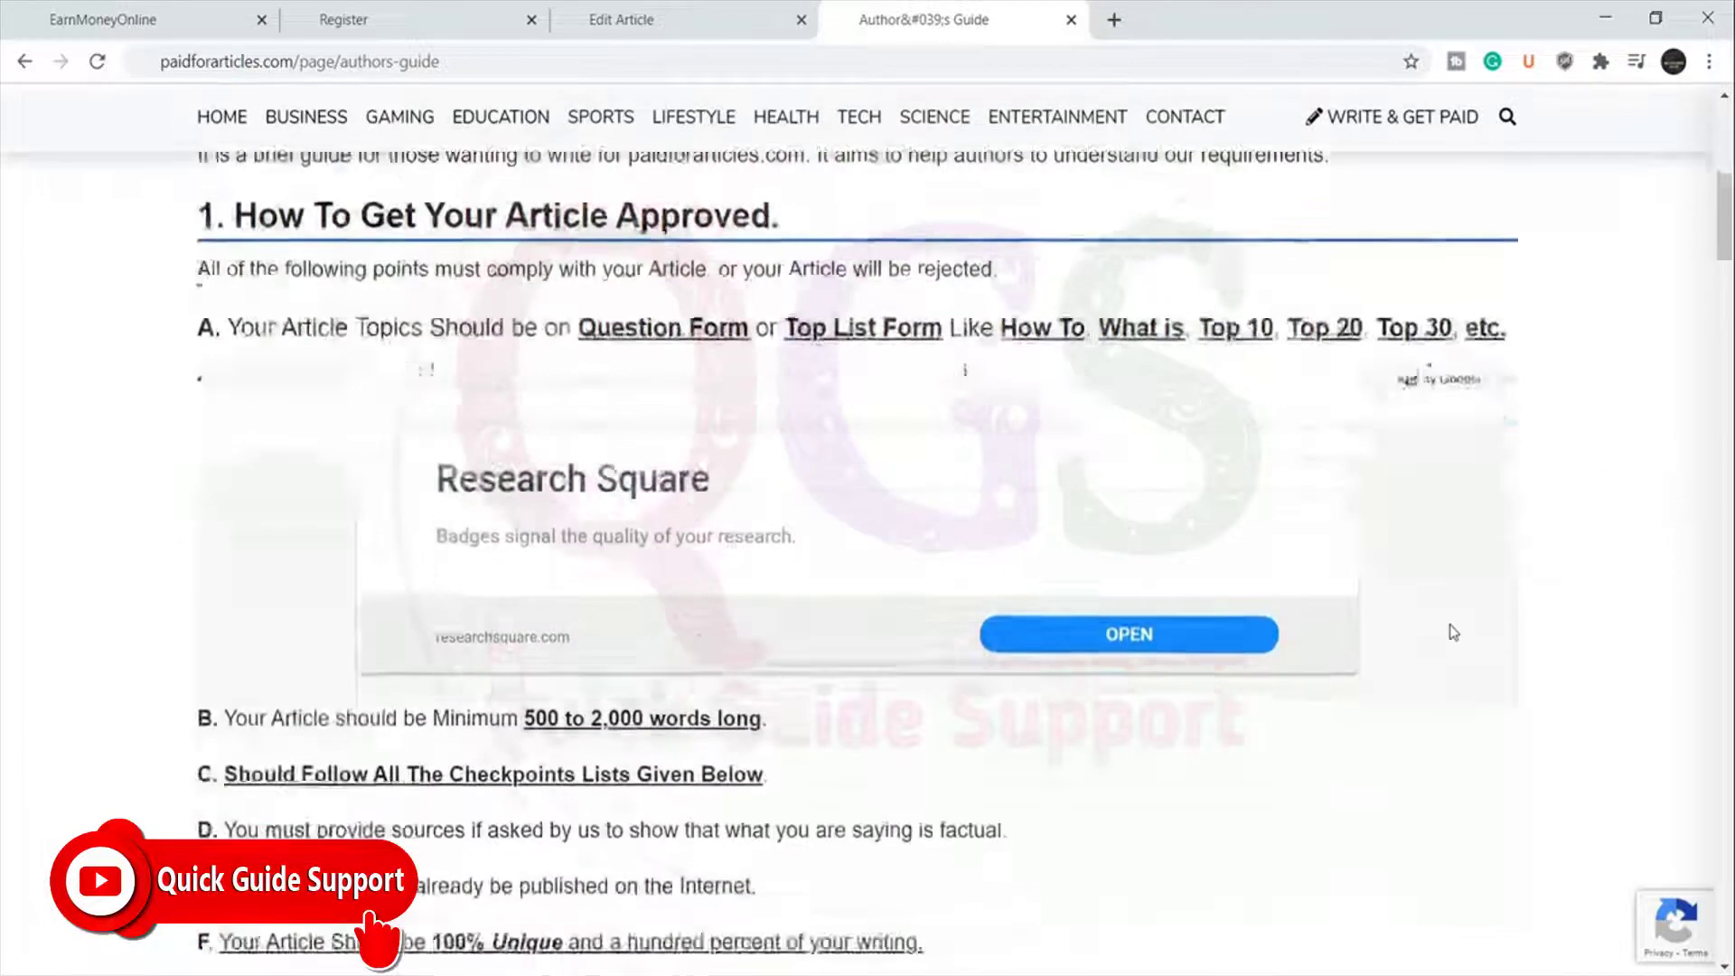
{"action": "scroll", "coordinate": [1081, 647], "scroll_direction": "up", "scroll_amount": 1}
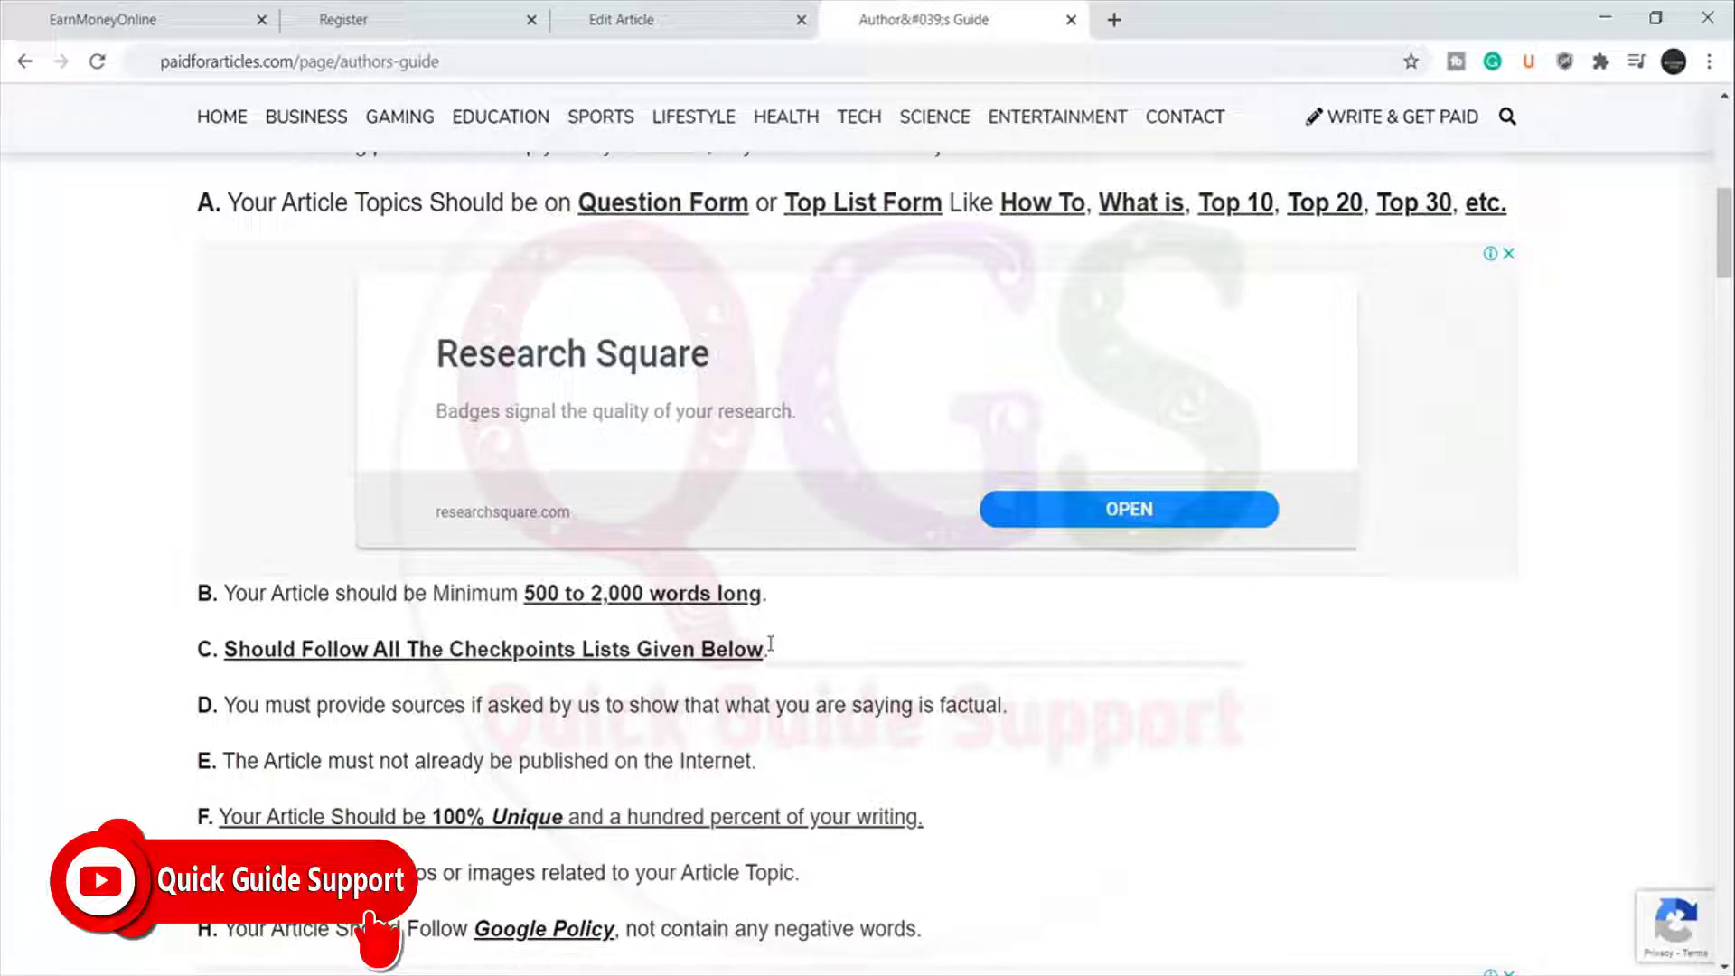
{"action": "scroll", "coordinate": [310, 532], "scroll_direction": "down", "scroll_amount": 3}
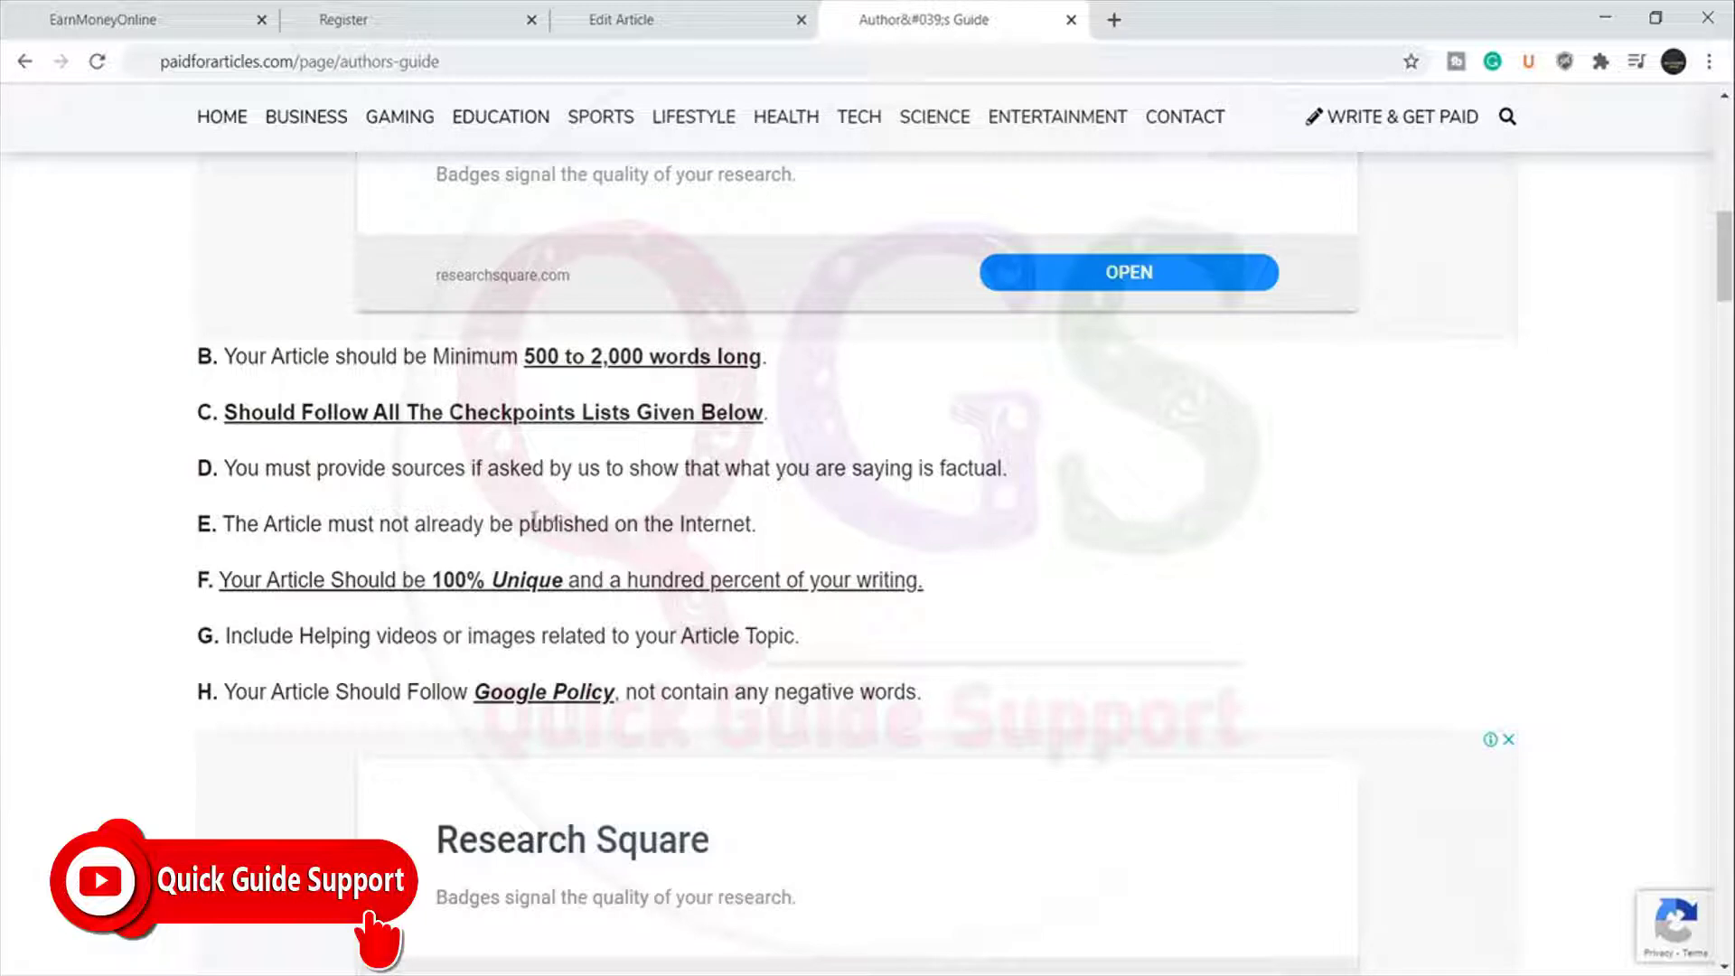
{"action": "left_click_drag", "start_coordinate": [522, 529], "coordinate": [609, 526]}
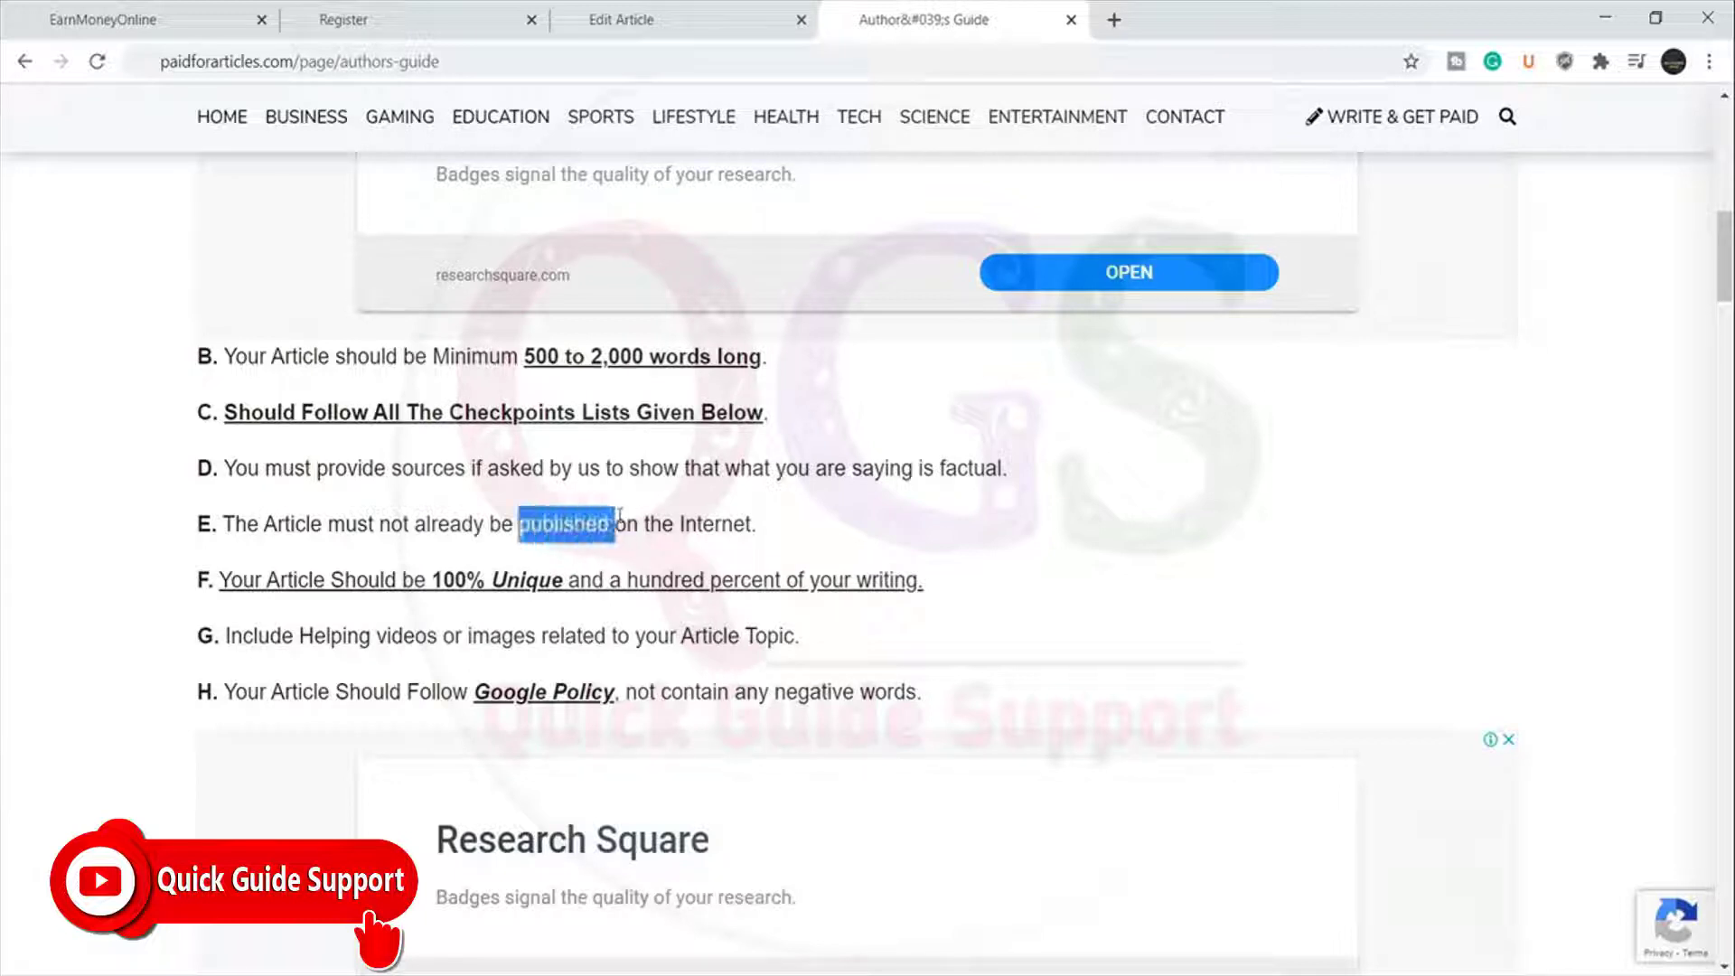
{"action": "left_click", "coordinate": [703, 516]}
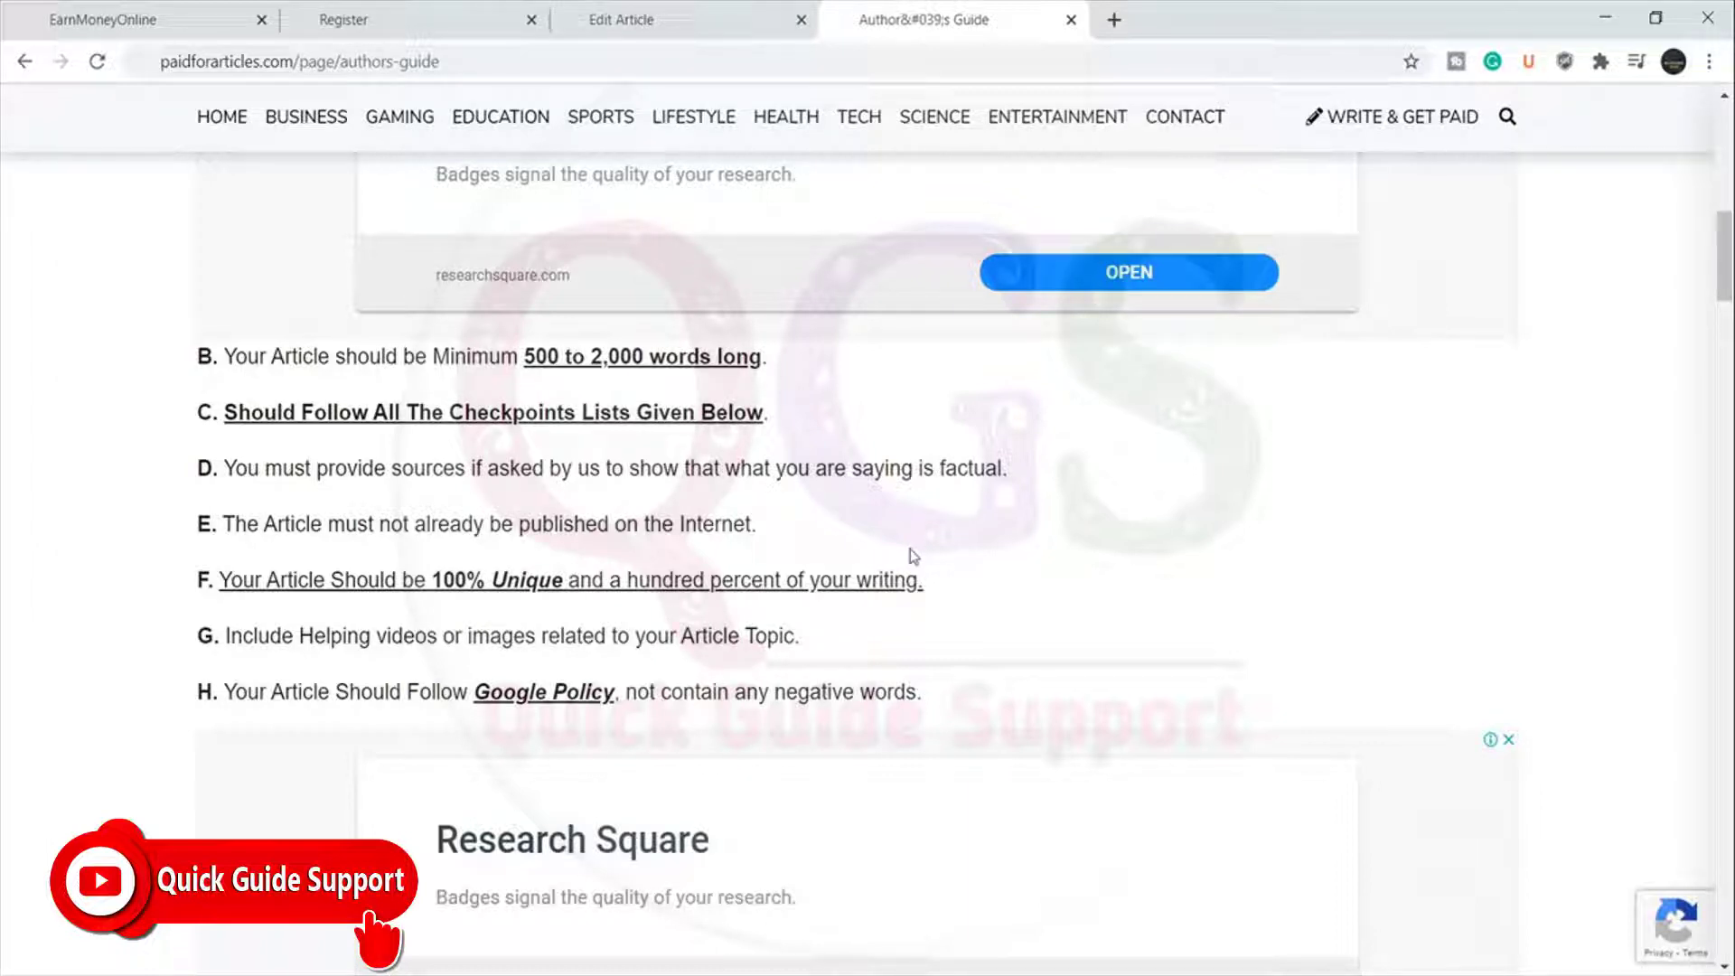
Open the plagiarism checker linked from the 100% Unique requirement, view it, and close it to return to the Author's Guide.
{"action": "left_click", "coordinate": [523, 583], "text": "ctrl"}
{"action": "left_click", "coordinate": [1143, 7]}
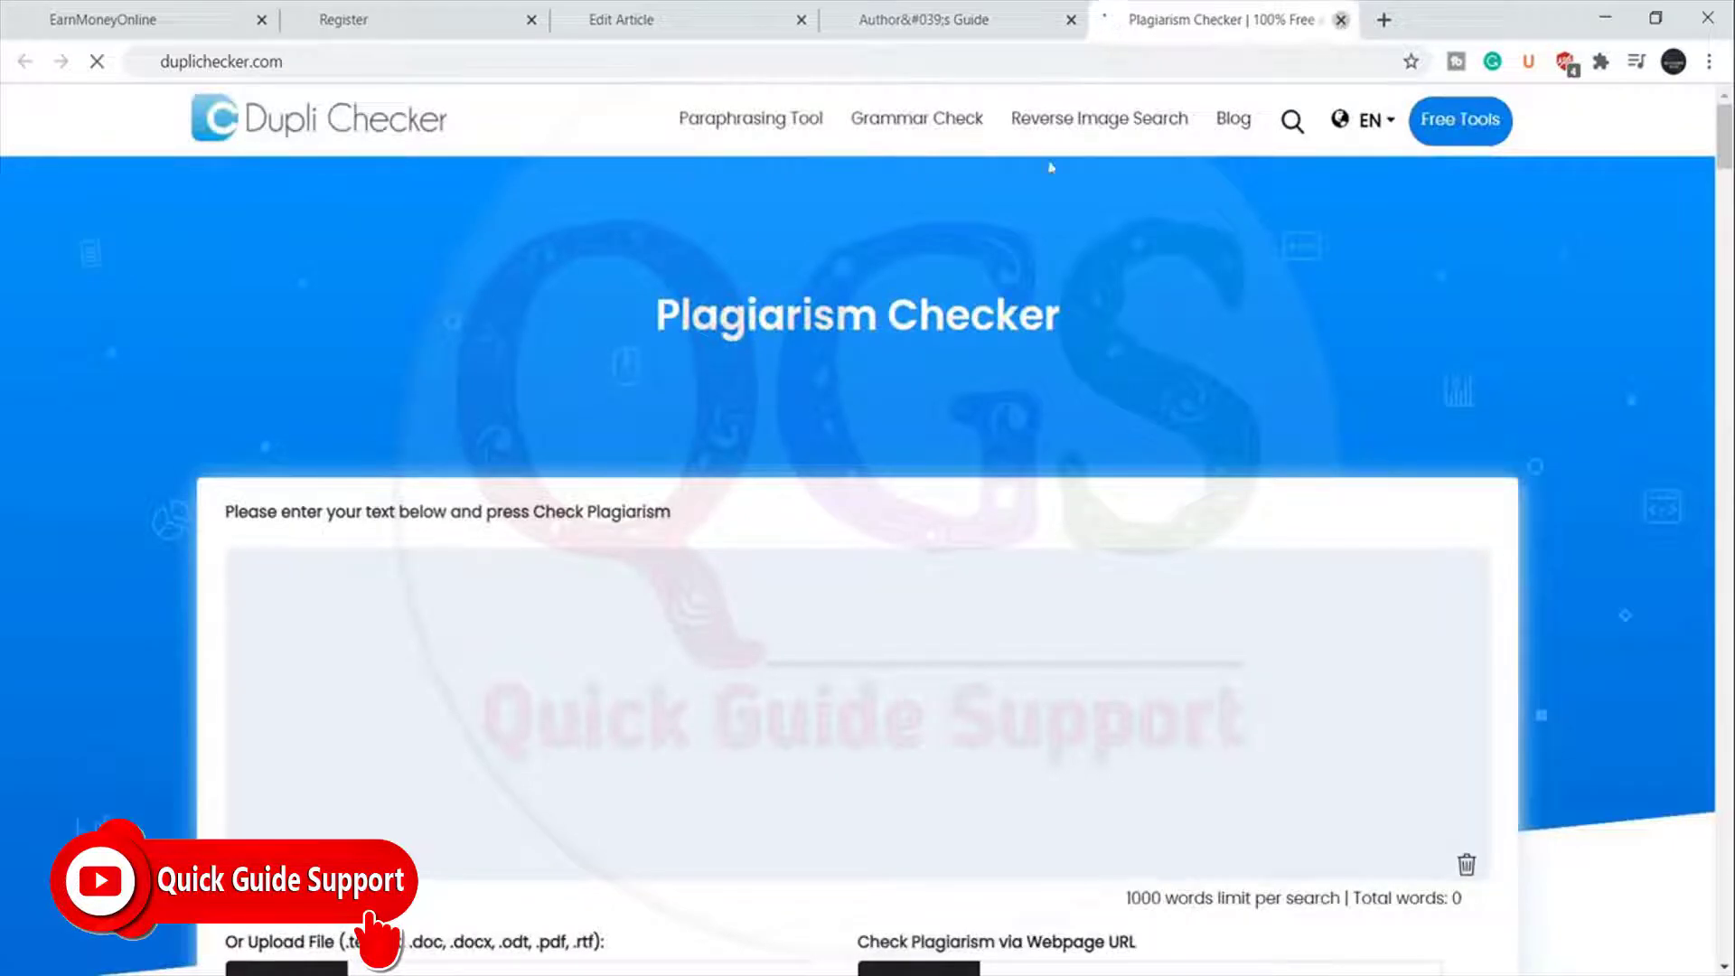
{"action": "left_click", "coordinate": [1342, 23]}
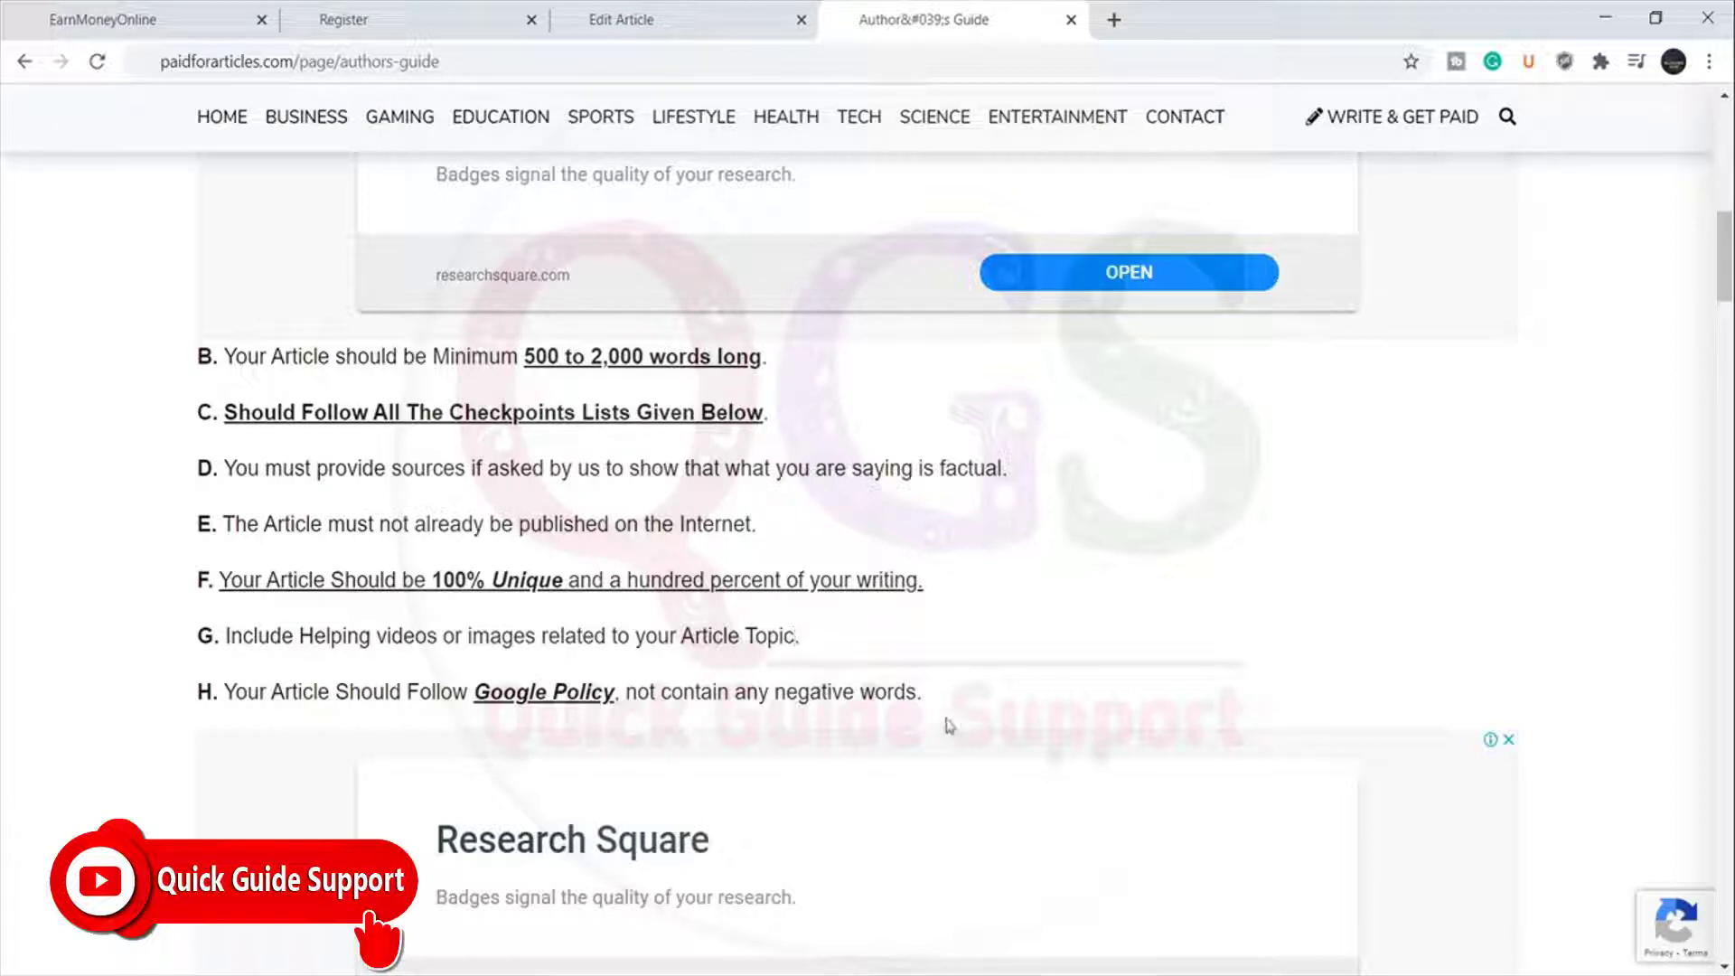
Read the remaining approval requirements in the Author's Guide, covering helping media, Google Policy, correct information and English level.
{"action": "scroll", "coordinate": [944, 686], "scroll_direction": "down", "scroll_amount": 1}
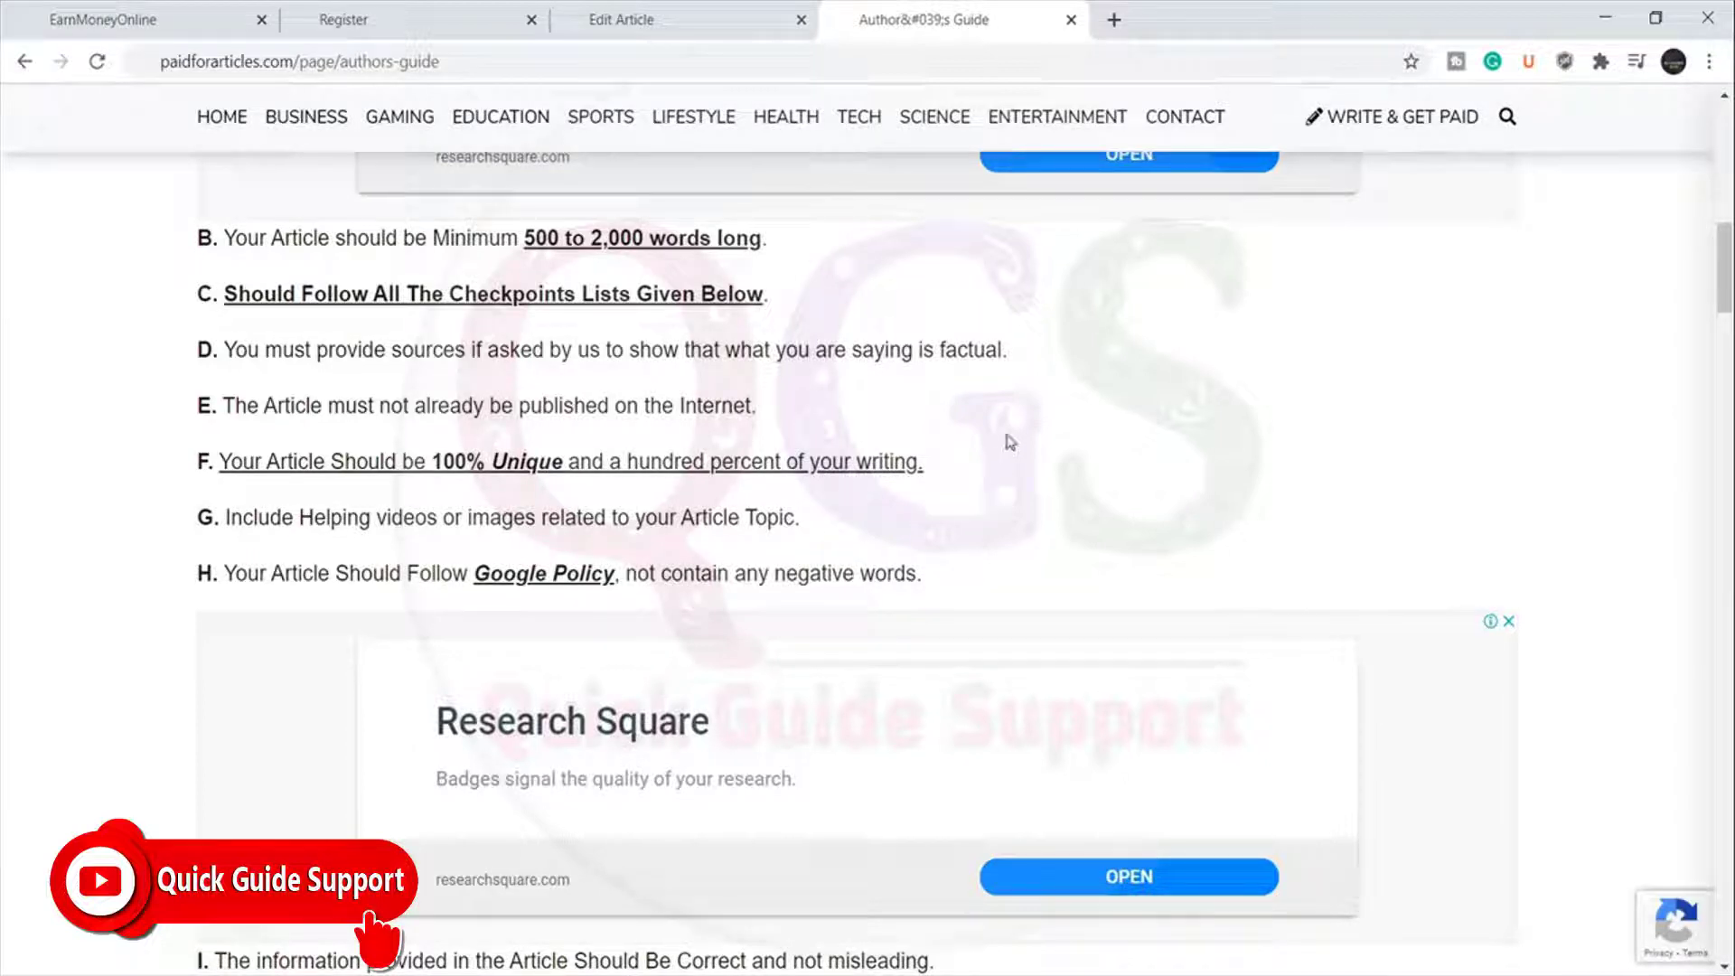
{"action": "scroll", "coordinate": [867, 479], "scroll_direction": "down", "scroll_amount": 1}
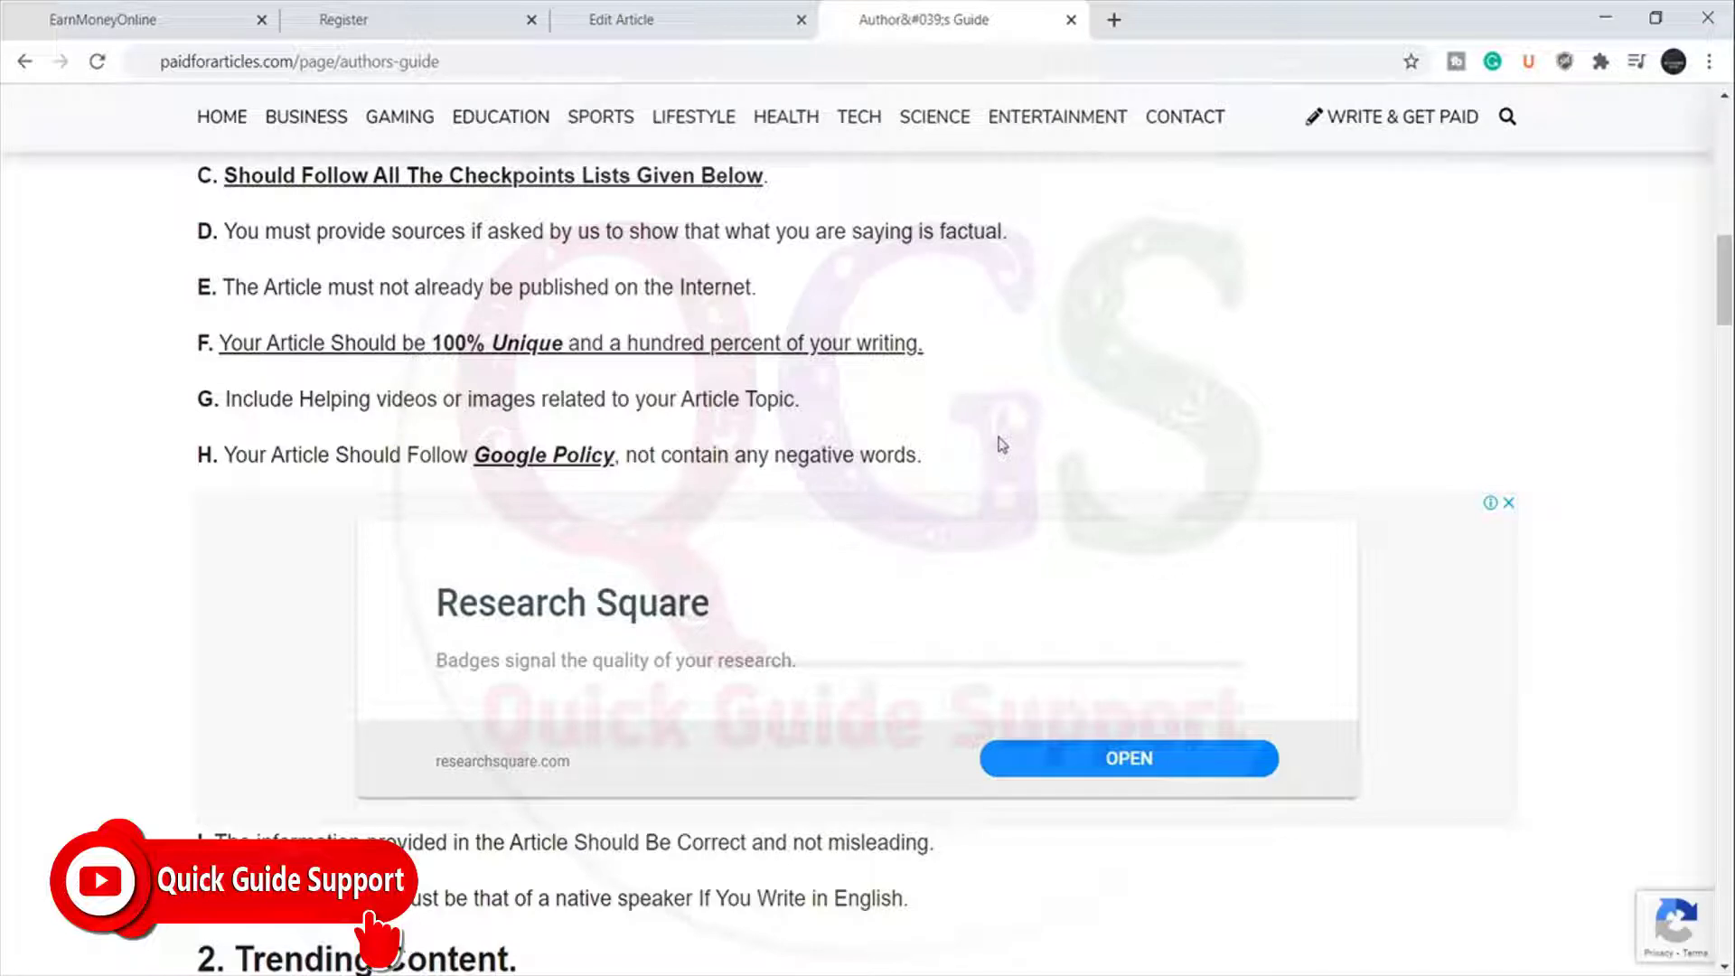
{"action": "scroll", "coordinate": [1001, 443], "scroll_direction": "down", "scroll_amount": 2}
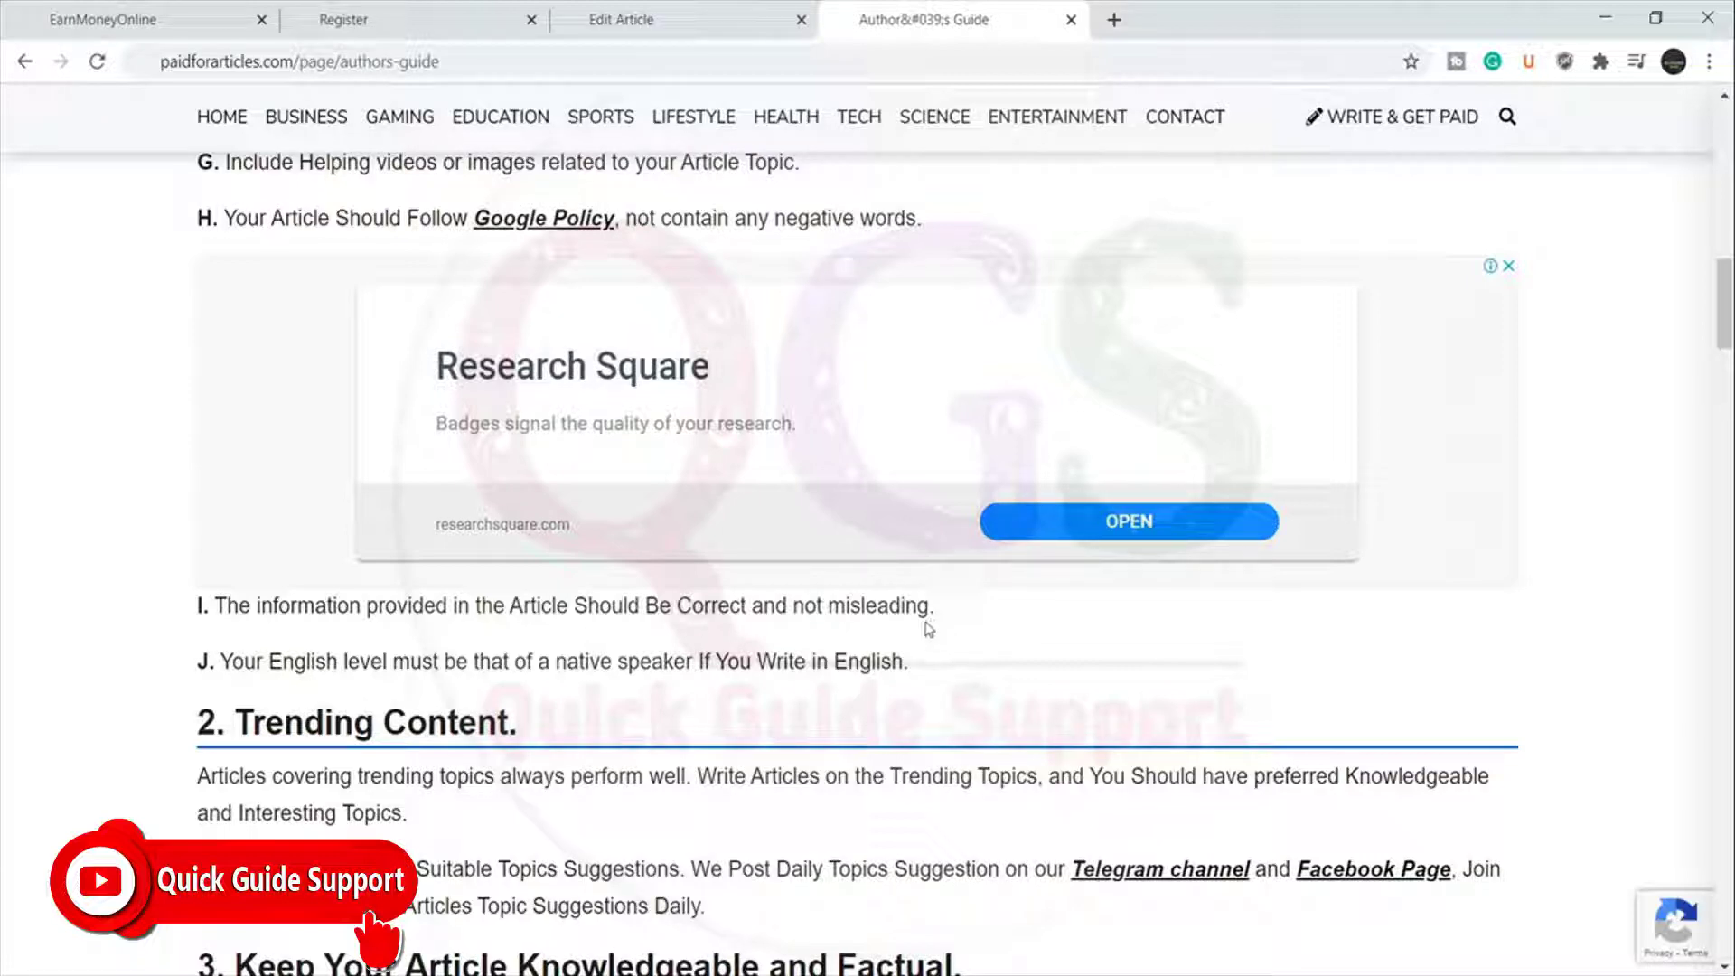
{"action": "scroll", "coordinate": [746, 574], "scroll_direction": "down", "scroll_amount": 1}
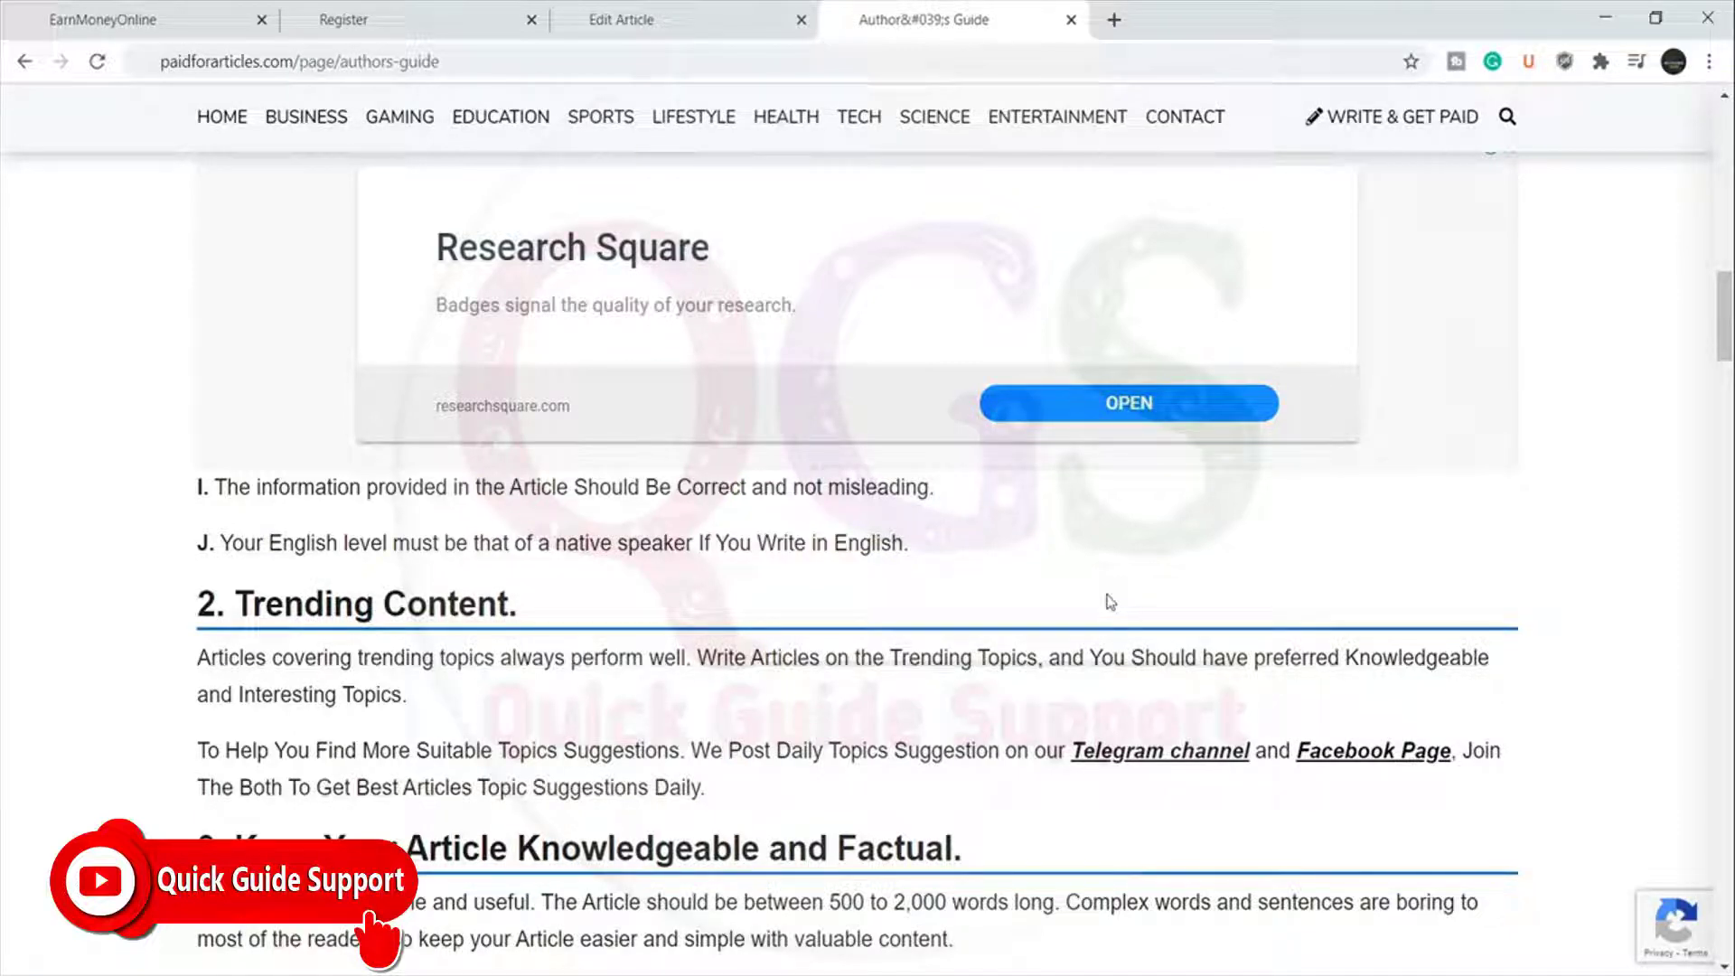
Read the Author's Guide sections on trending content, knowledgeable and factual writing, and the checkpoints for an article.
{"action": "scroll", "coordinate": [1110, 602], "scroll_direction": "down", "scroll_amount": 3}
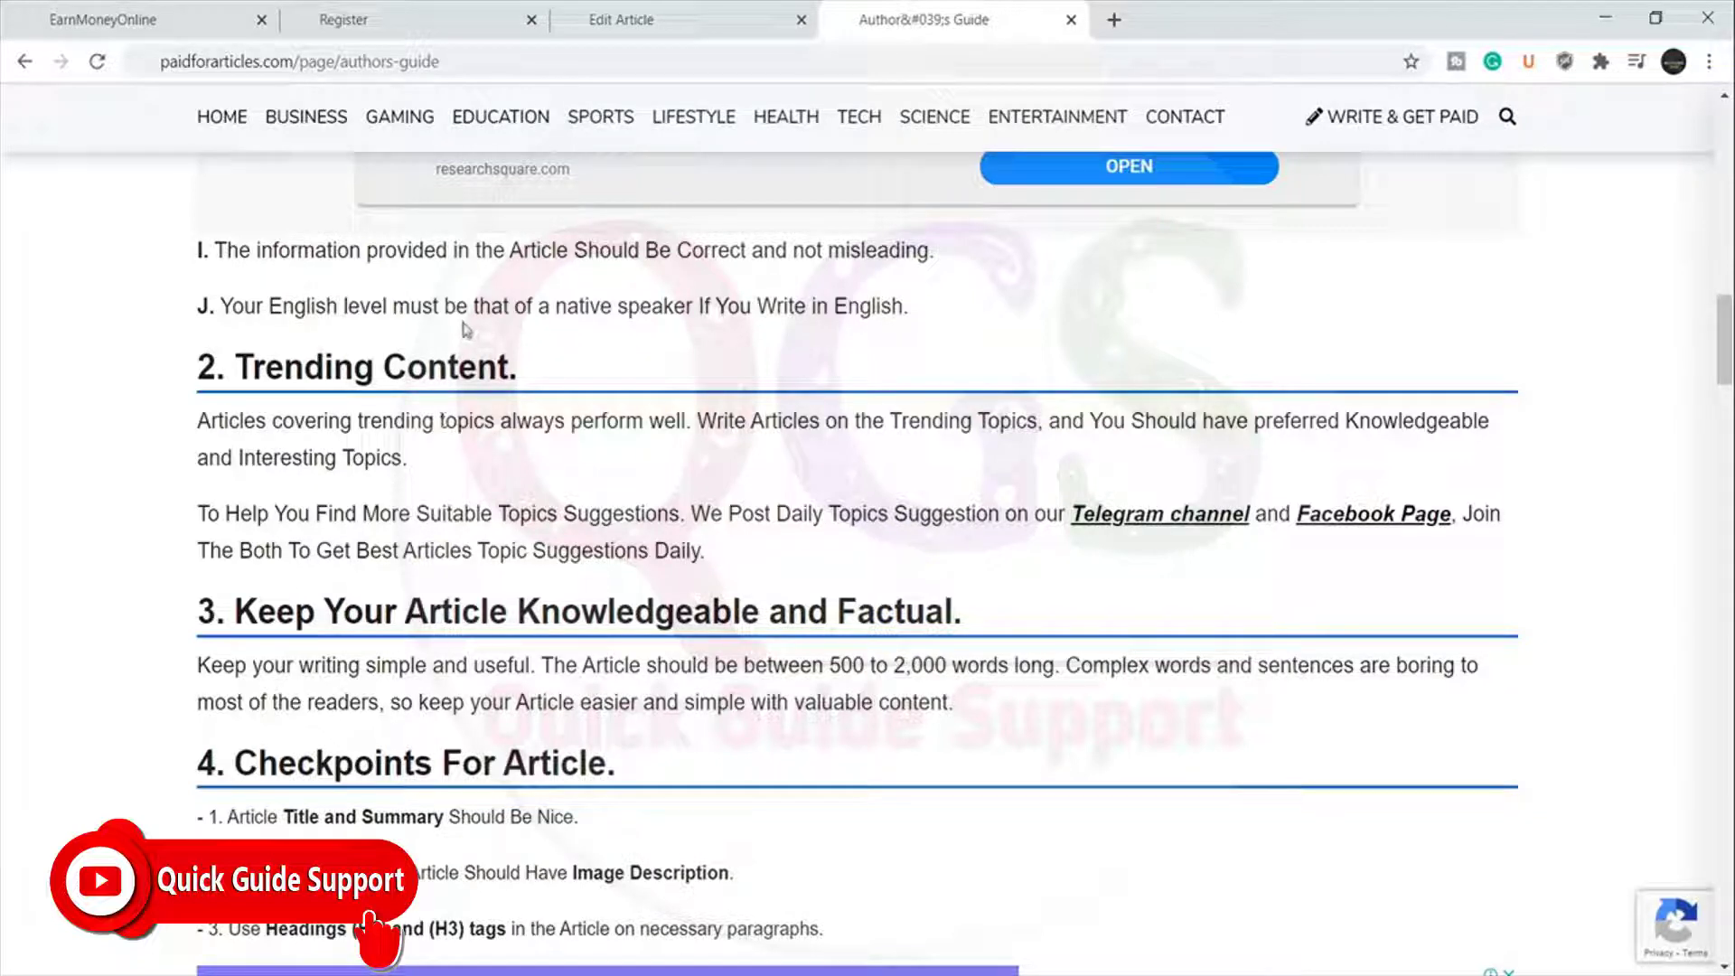
{"action": "scroll", "coordinate": [986, 368], "scroll_direction": "down", "scroll_amount": 2}
{"action": "scroll", "coordinate": [987, 367], "scroll_direction": "down", "scroll_amount": 1}
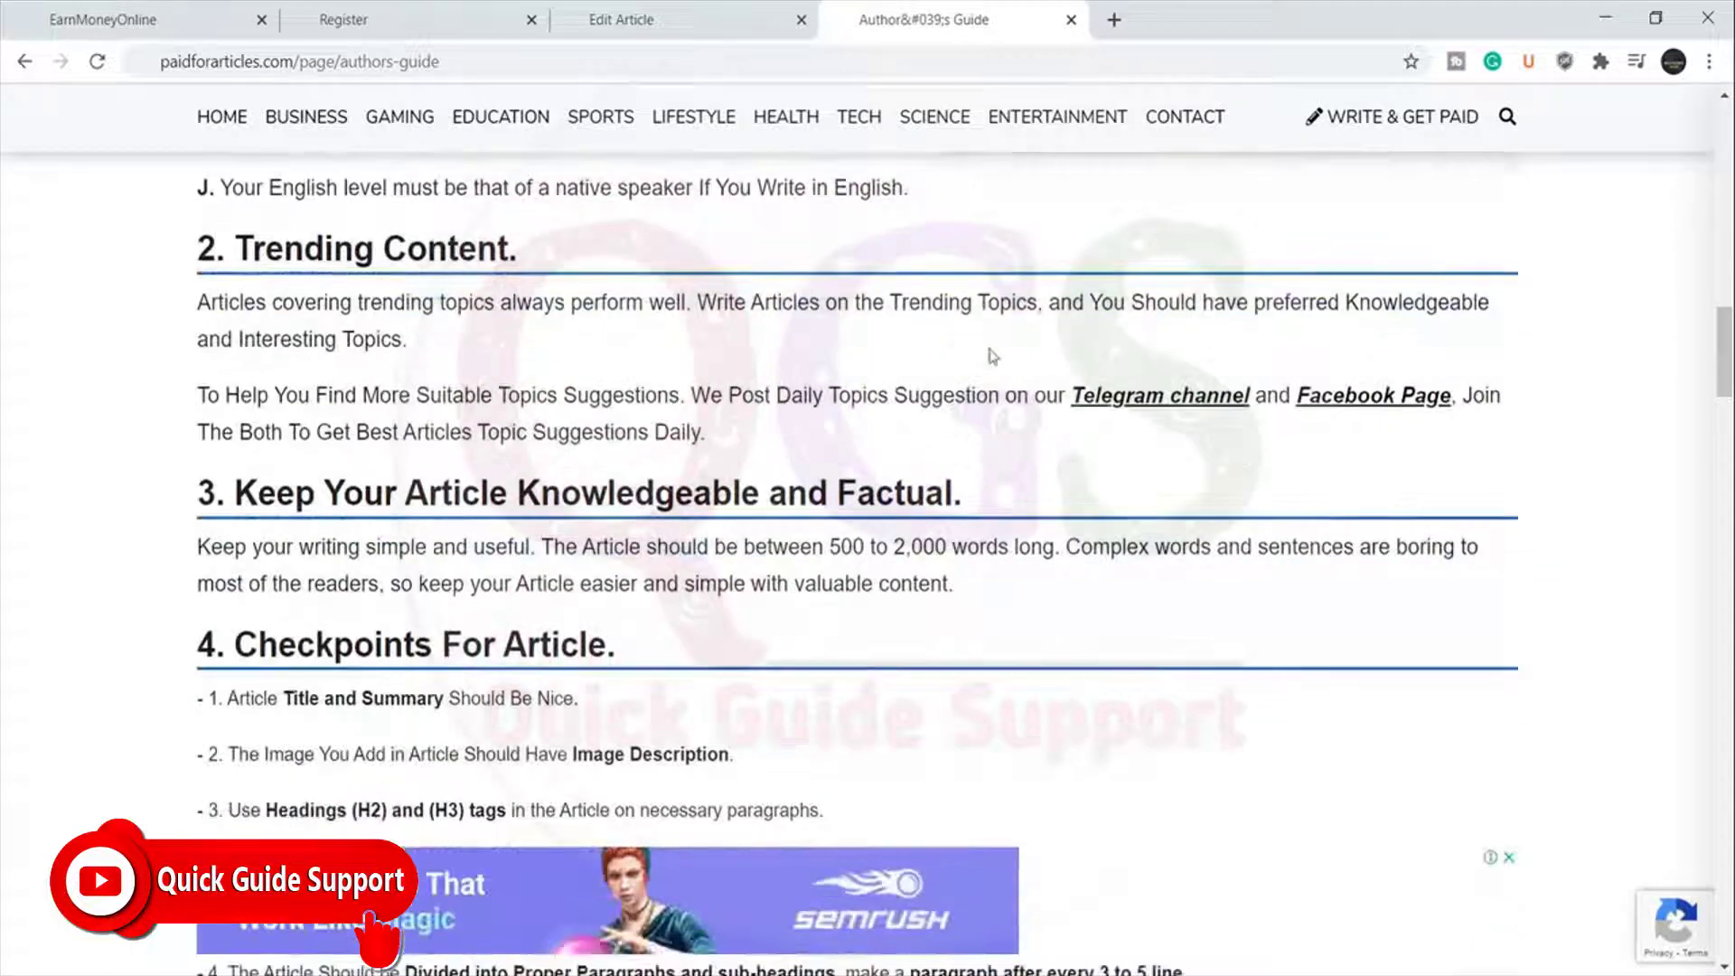
{"action": "scroll", "coordinate": [1008, 301], "scroll_direction": "down", "scroll_amount": 1}
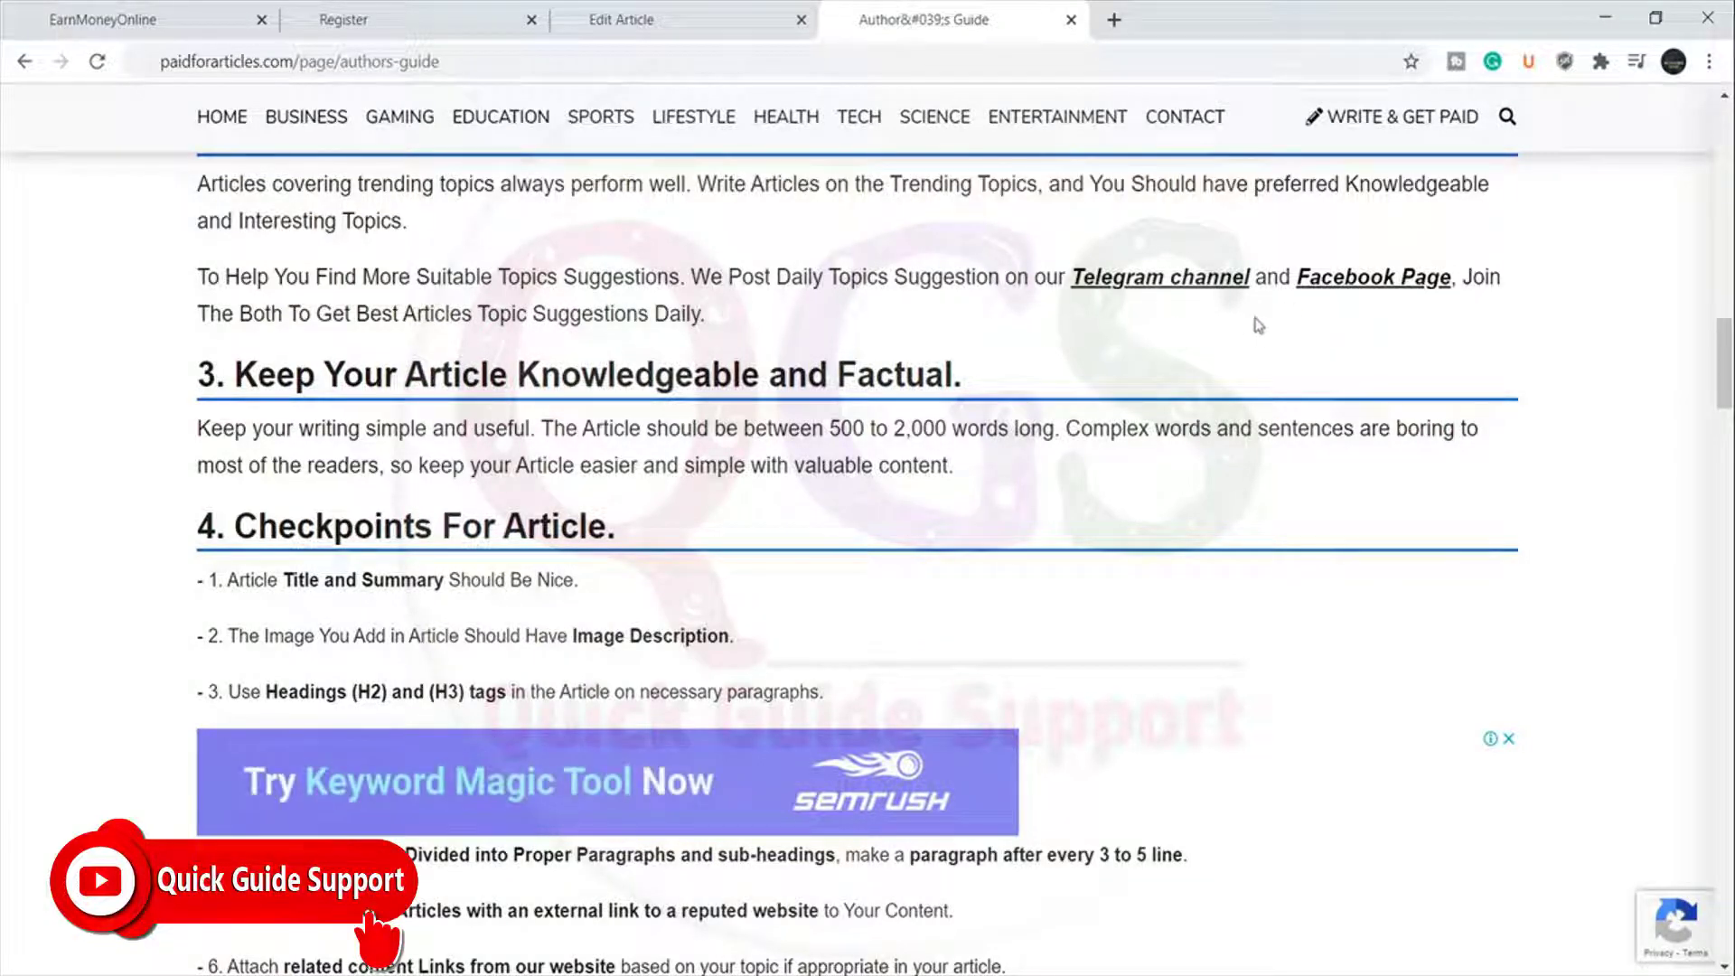
{"action": "scroll", "coordinate": [1302, 329], "scroll_direction": "down", "scroll_amount": 1}
{"action": "scroll", "coordinate": [1302, 329], "scroll_direction": "down", "scroll_amount": 1}
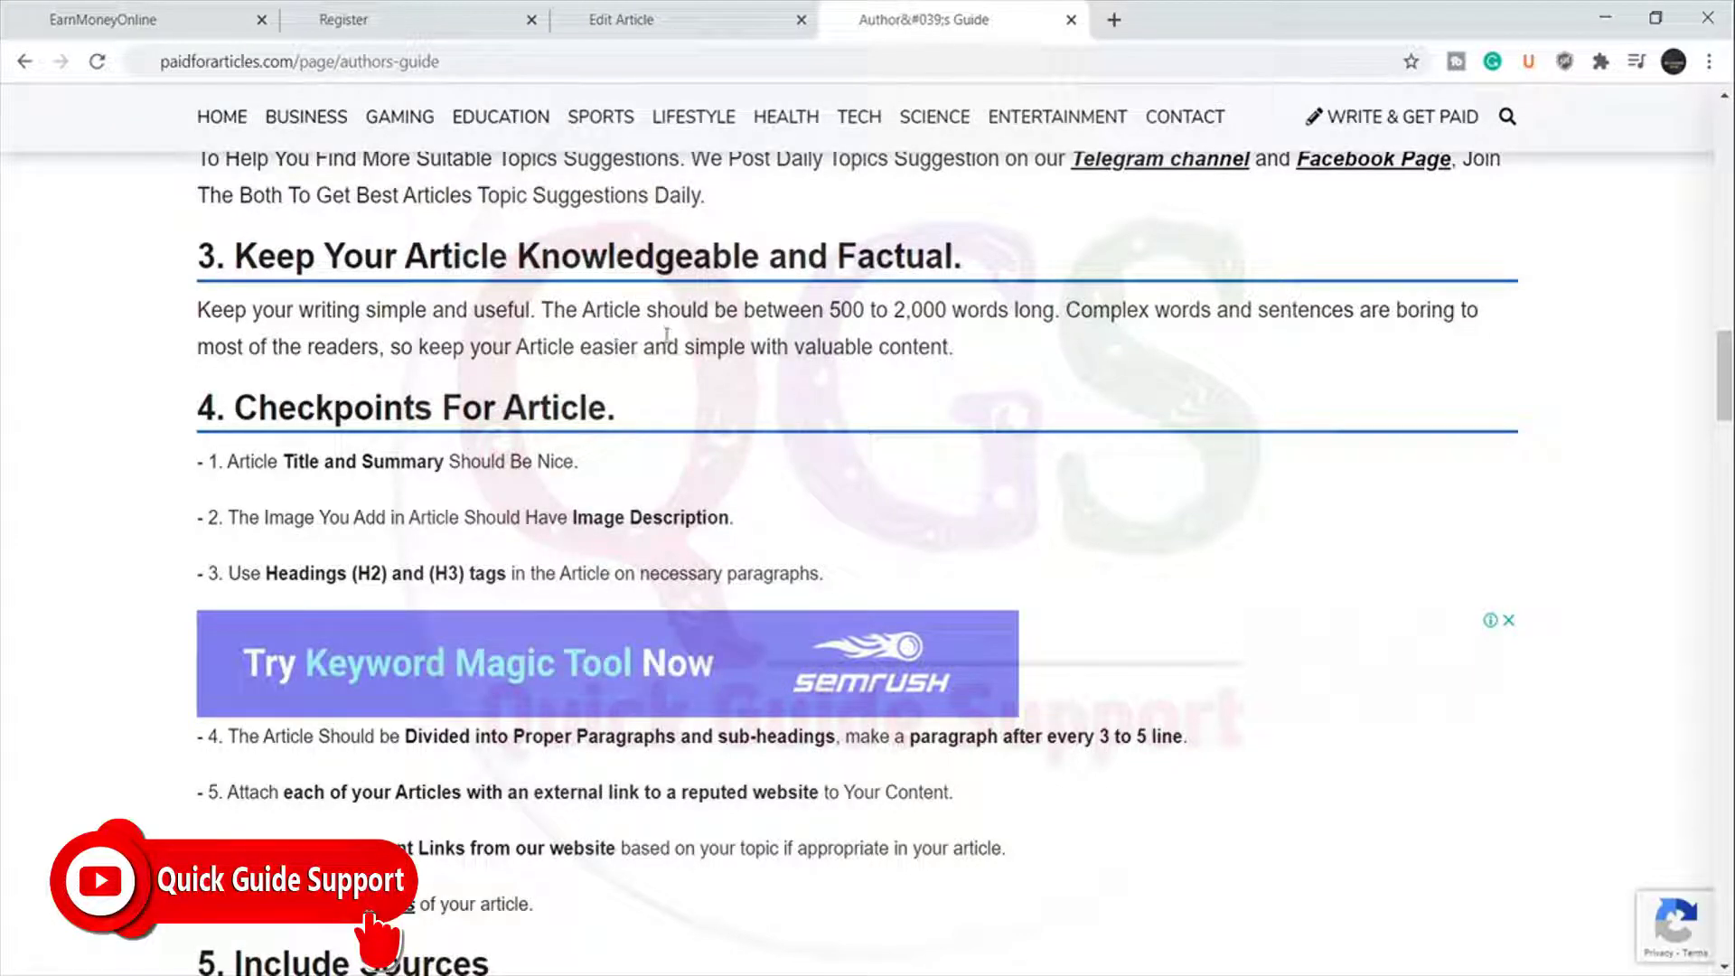
{"action": "scroll", "coordinate": [669, 339], "scroll_direction": "down", "scroll_amount": 1}
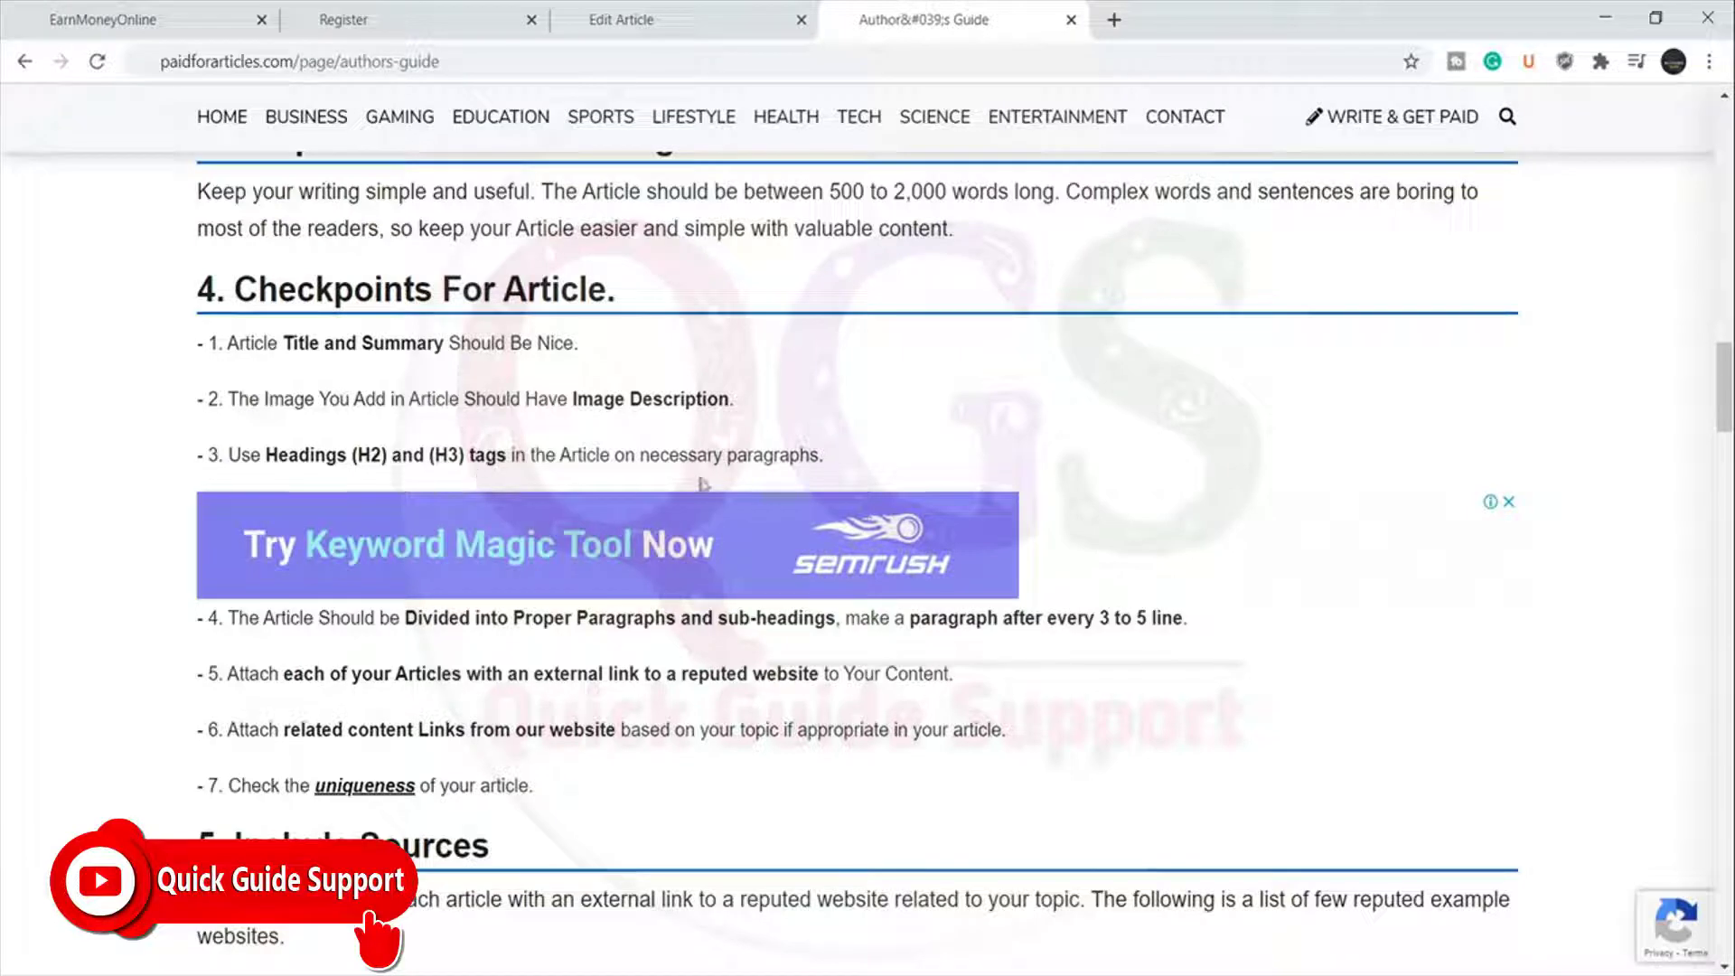
{"action": "scroll", "coordinate": [473, 477], "scroll_direction": "down", "scroll_amount": 1}
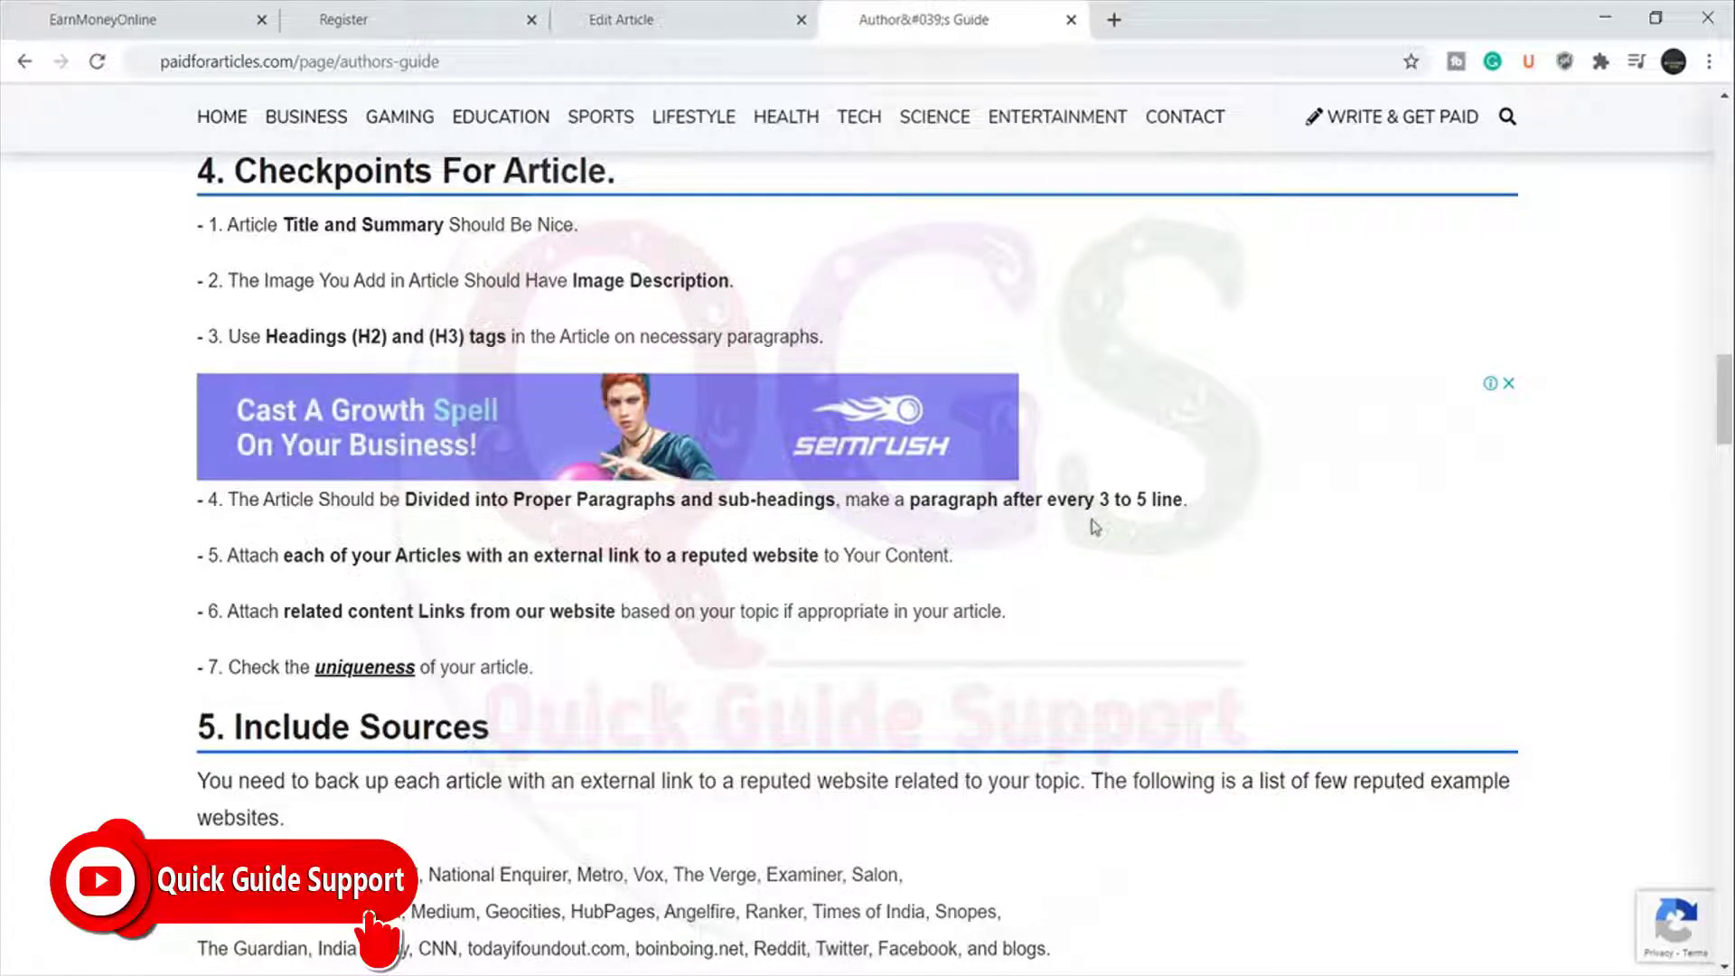
Compare the example article's paragraph and sub-heading division with the guide's checkpoint, and return to the Author's Guide.
{"action": "left_click", "coordinate": [658, 11]}
{"action": "scroll", "coordinate": [763, 426], "scroll_direction": "down", "scroll_amount": 4}
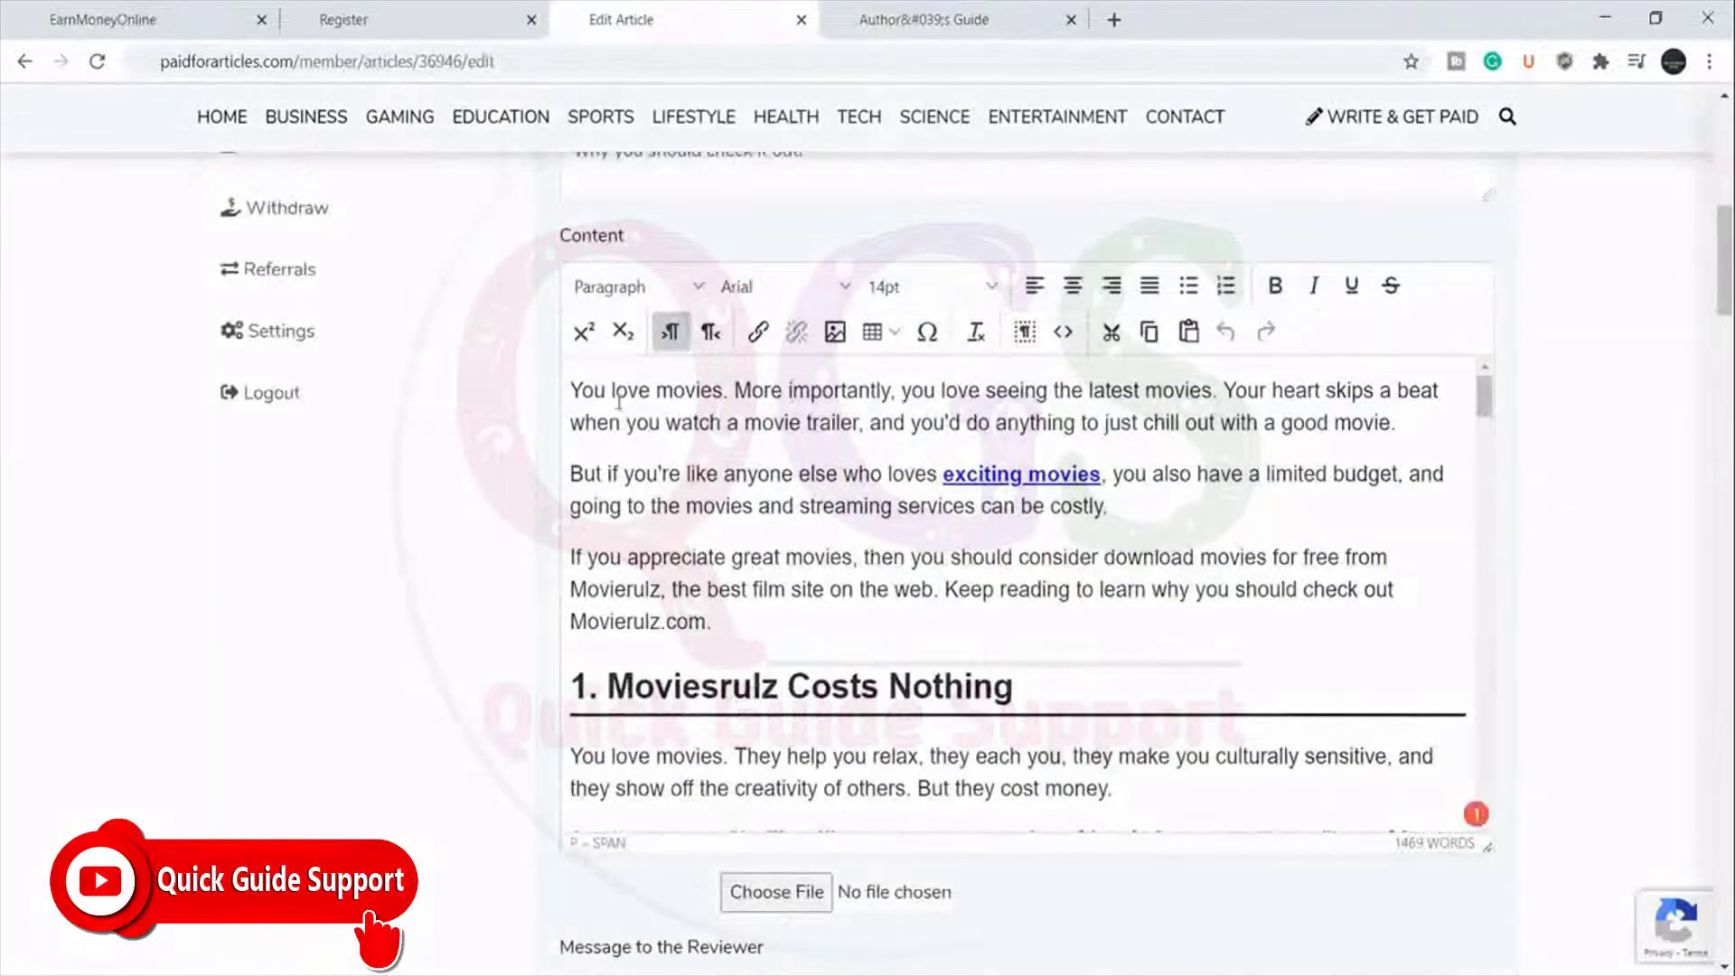
{"action": "left_click", "coordinate": [1352, 424]}
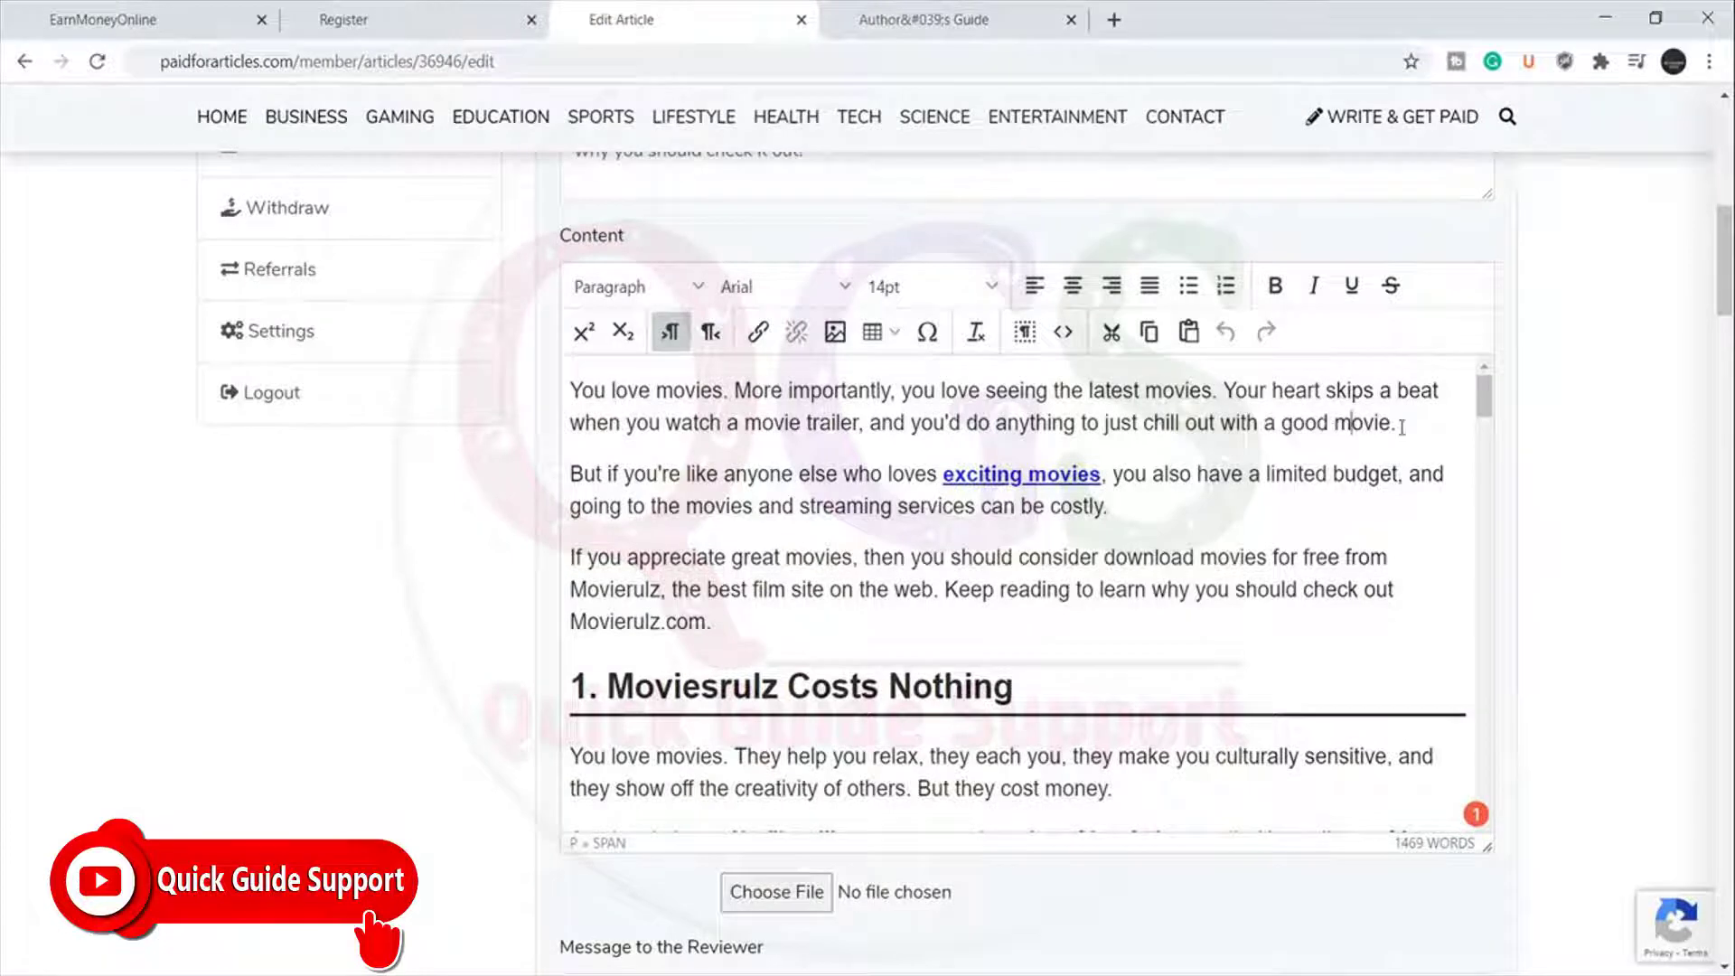
{"action": "left_click", "coordinate": [660, 503]}
{"action": "scroll", "coordinate": [996, 560], "scroll_direction": "down", "scroll_amount": 3}
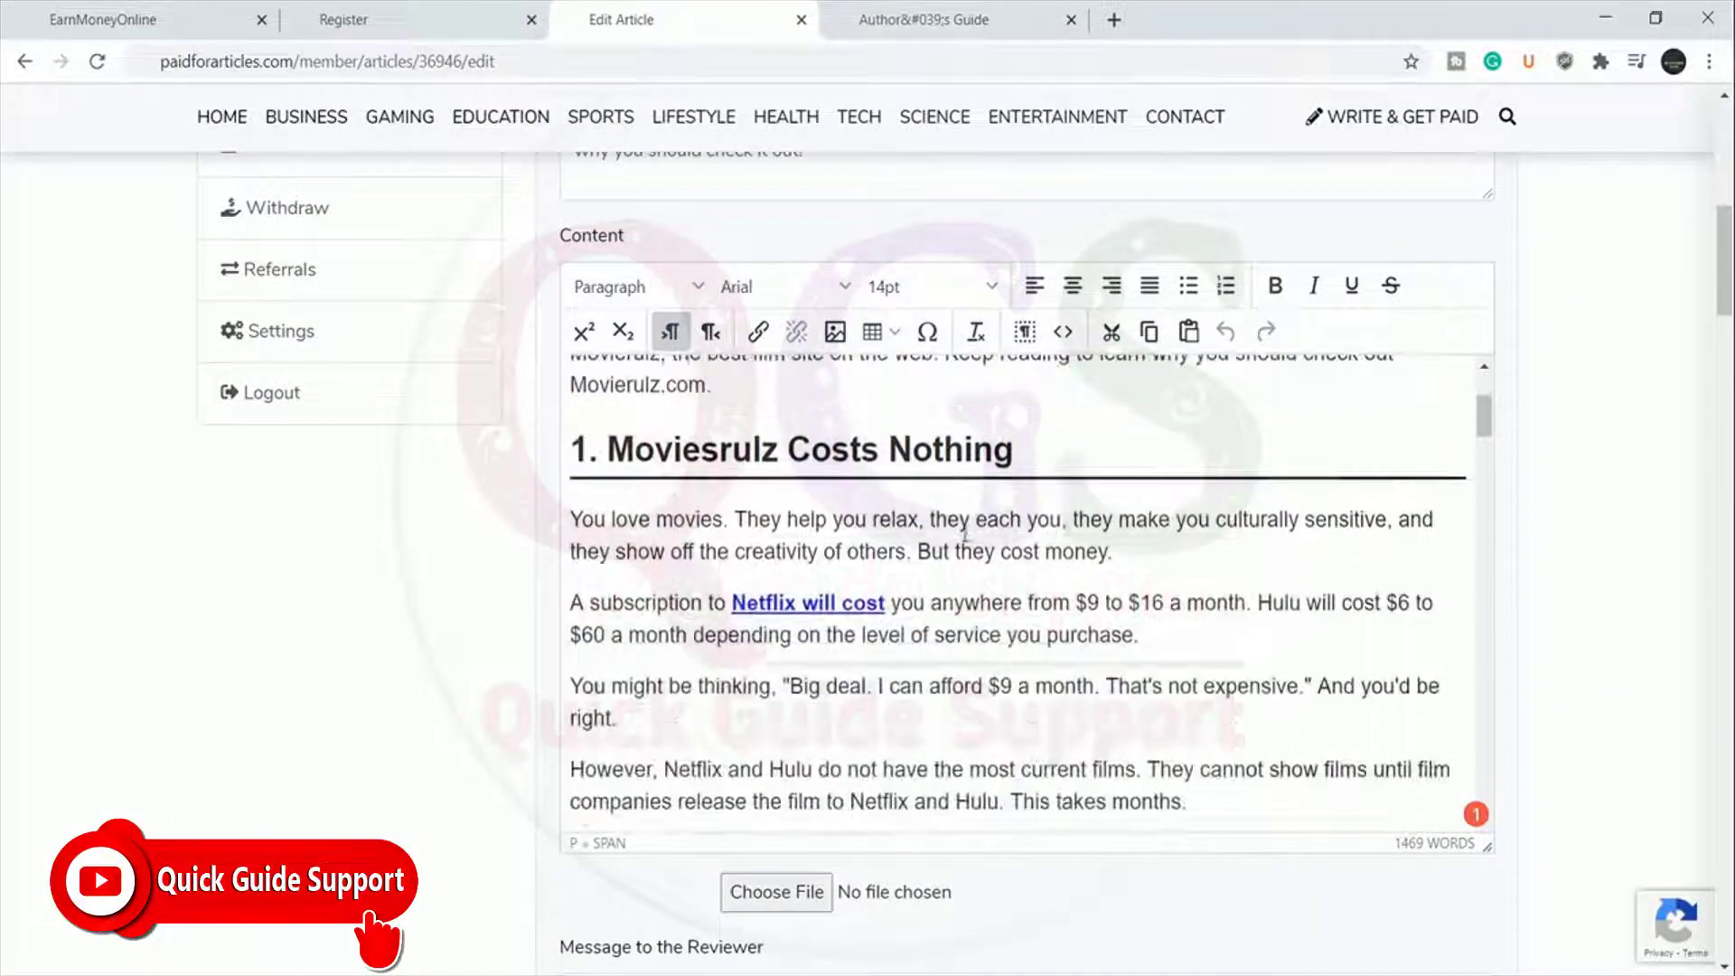
{"action": "scroll", "coordinate": [996, 574], "scroll_direction": "down", "scroll_amount": 3}
{"action": "scroll", "coordinate": [904, 576], "scroll_direction": "up", "scroll_amount": 5}
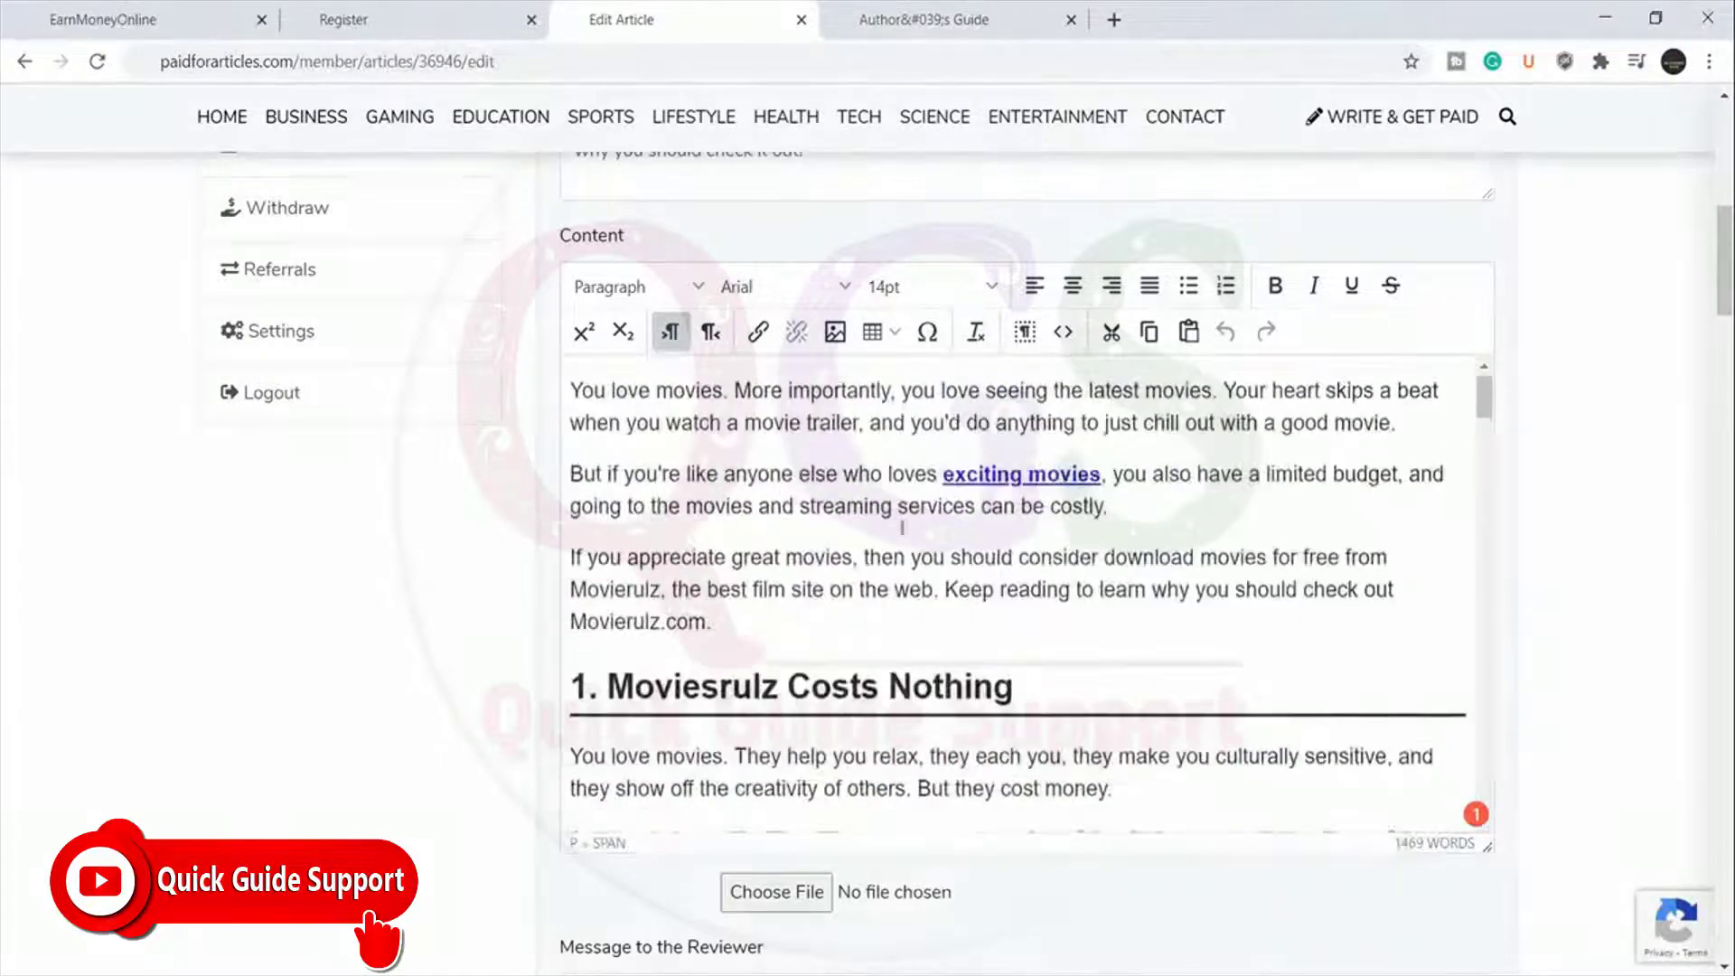
{"action": "left_click", "coordinate": [922, 19]}
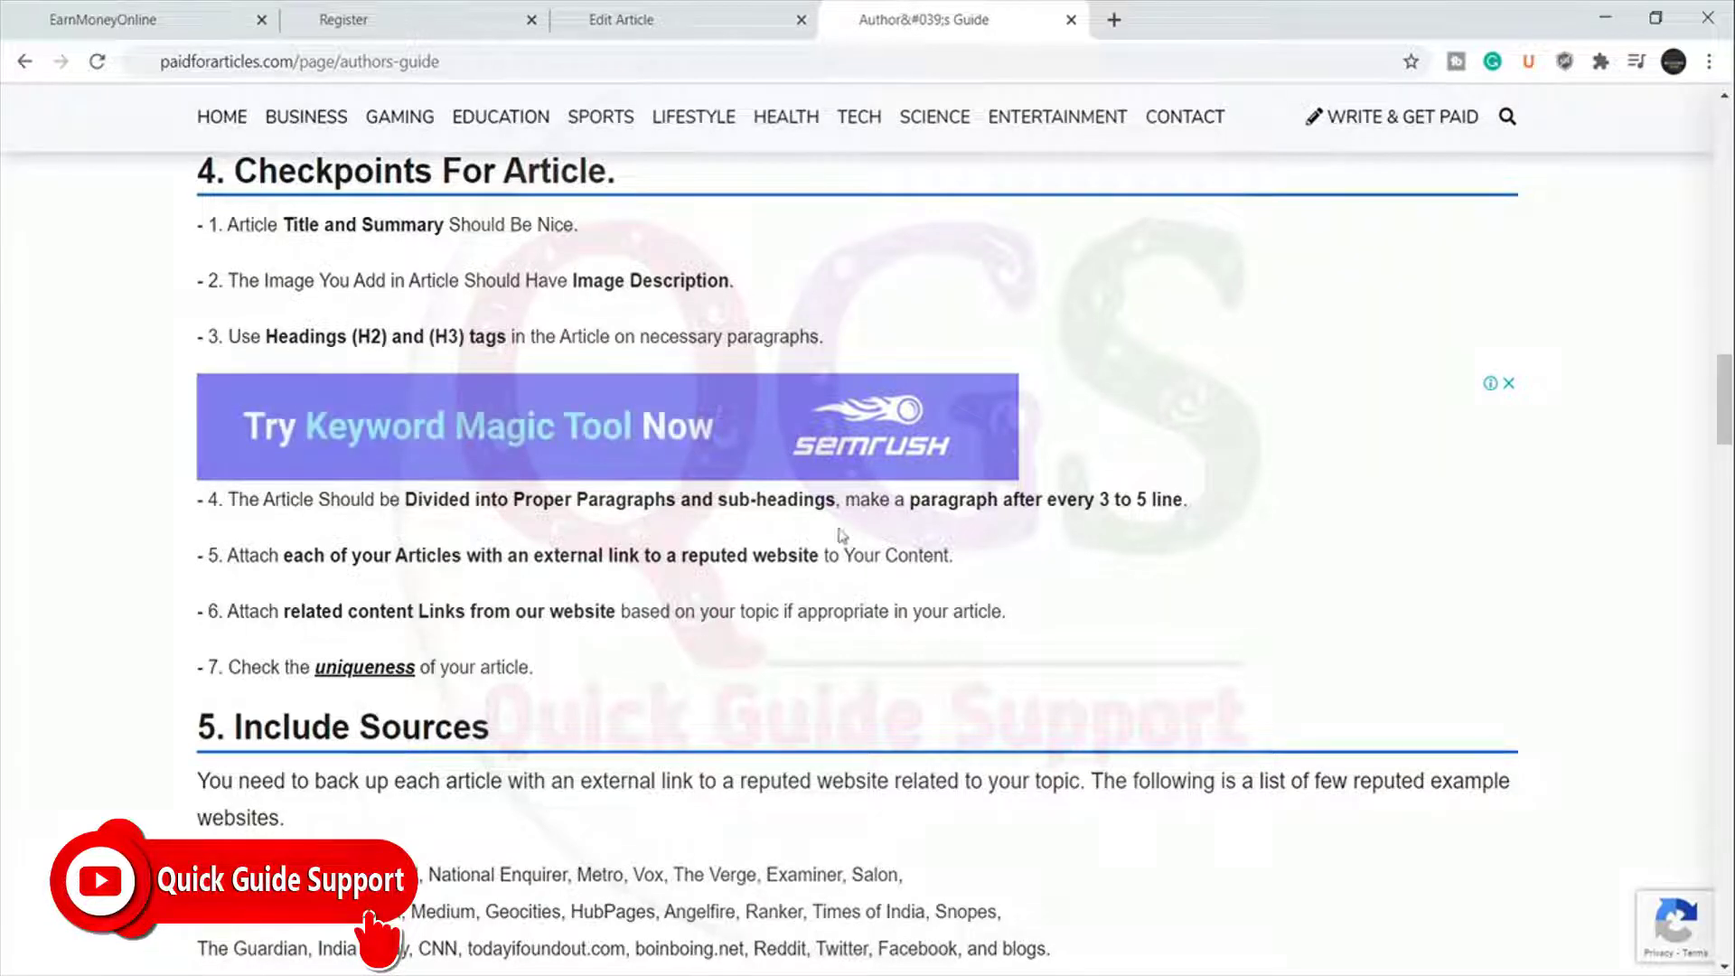
Check the site's keyword search as a source of related content links, and review checkpoint 6 in the Author's Guide.
{"action": "left_click", "coordinate": [1507, 117]}
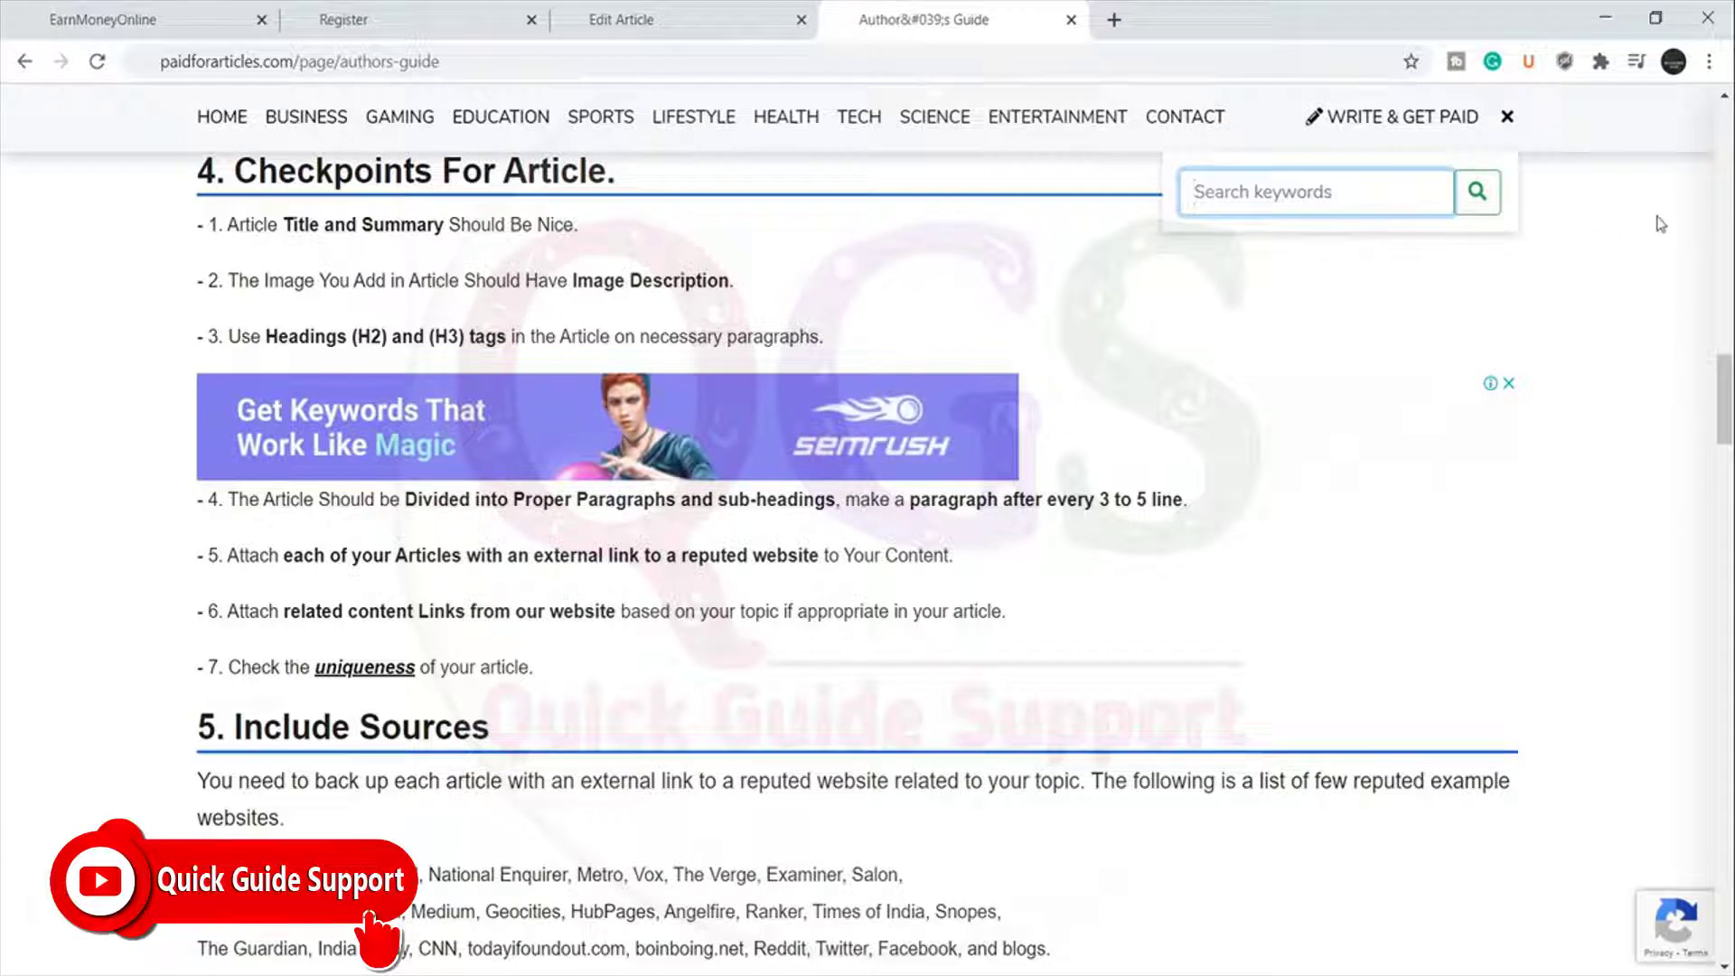
{"action": "left_click", "coordinate": [1507, 116]}
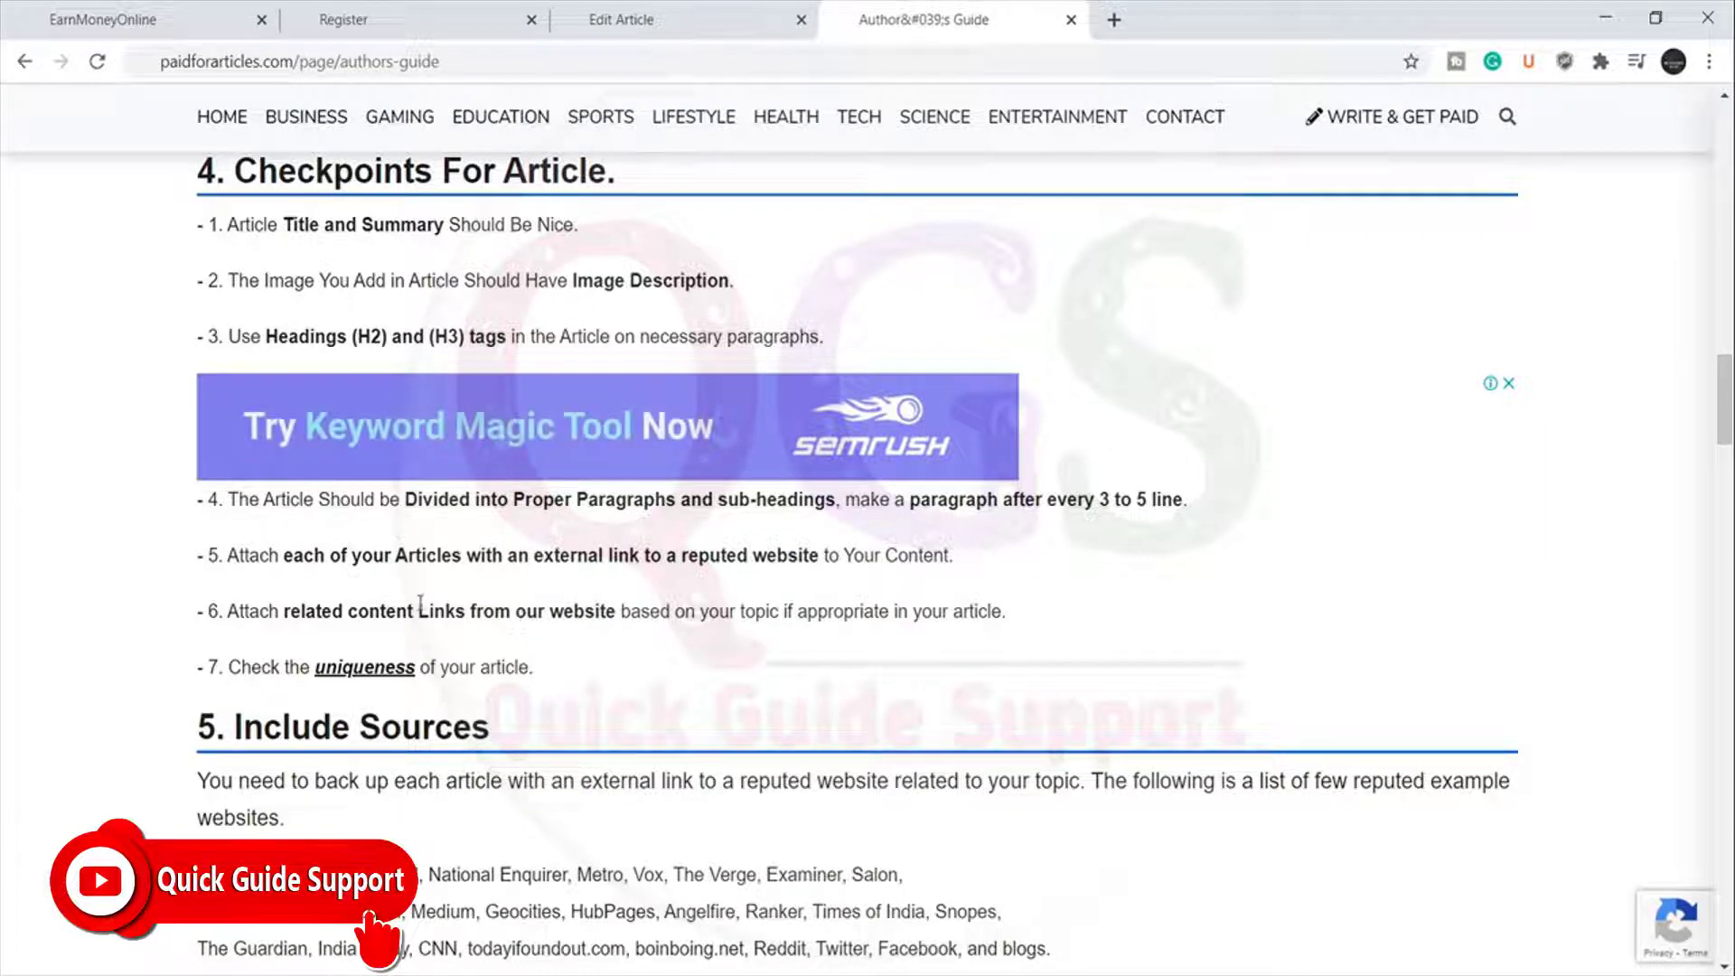
{"action": "left_click_drag", "start_coordinate": [421, 608], "coordinate": [471, 607]}
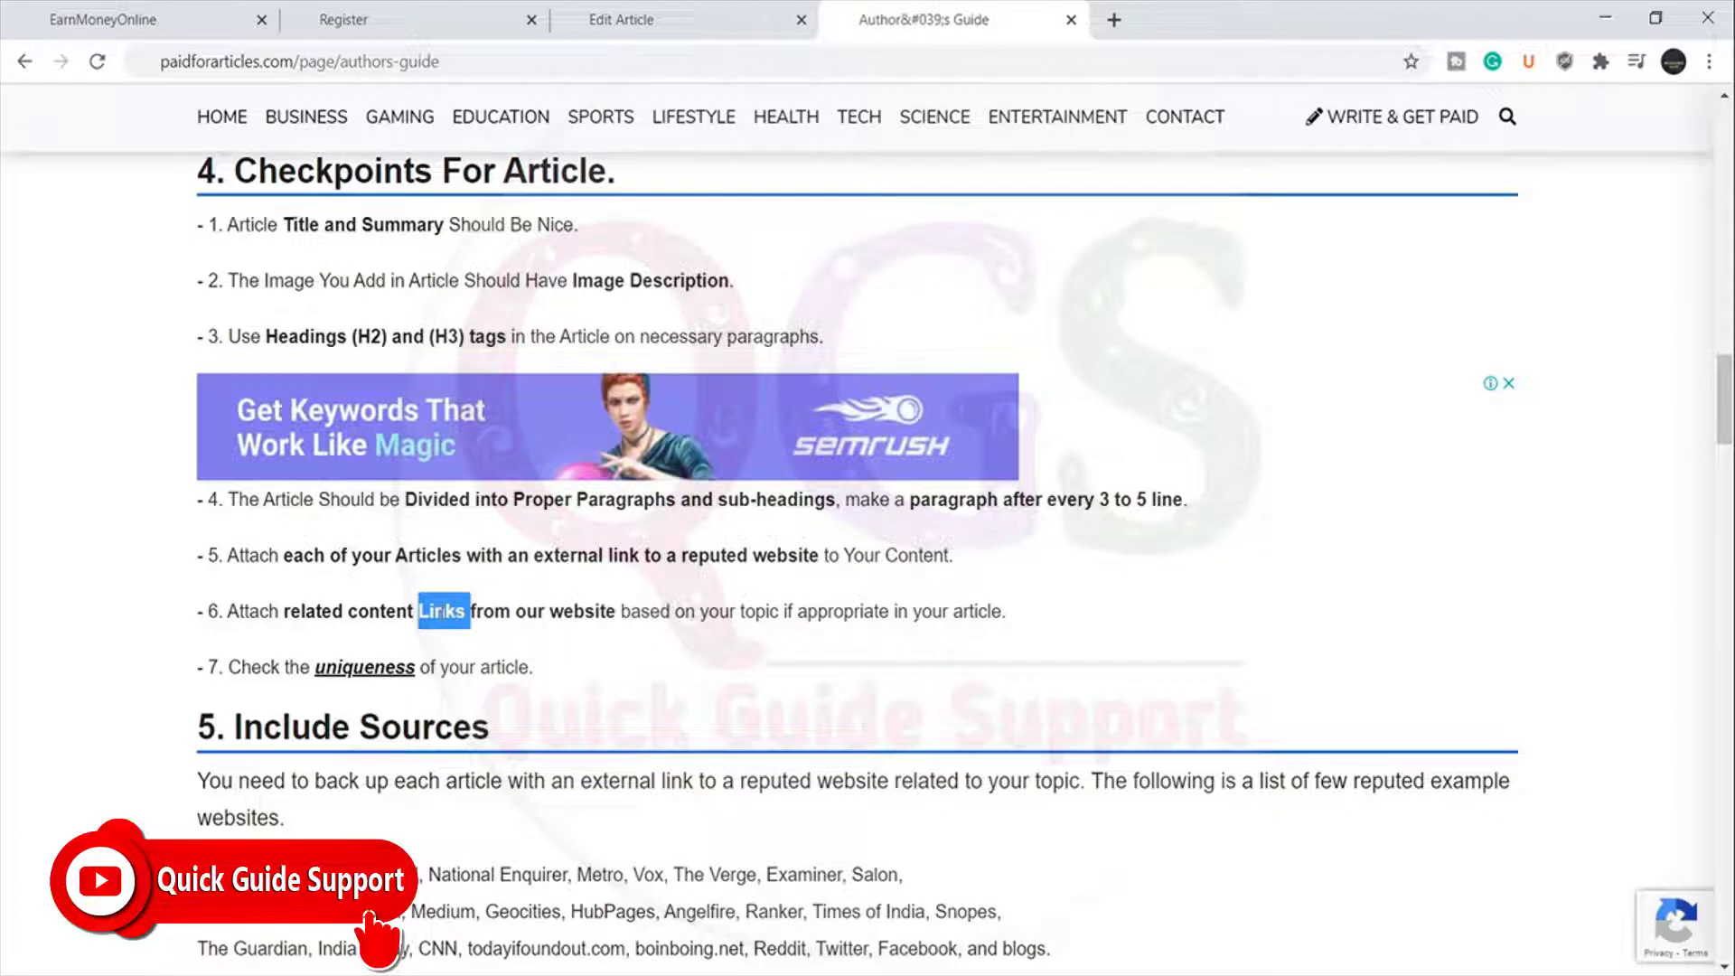
{"action": "left_click", "coordinate": [621, 606]}
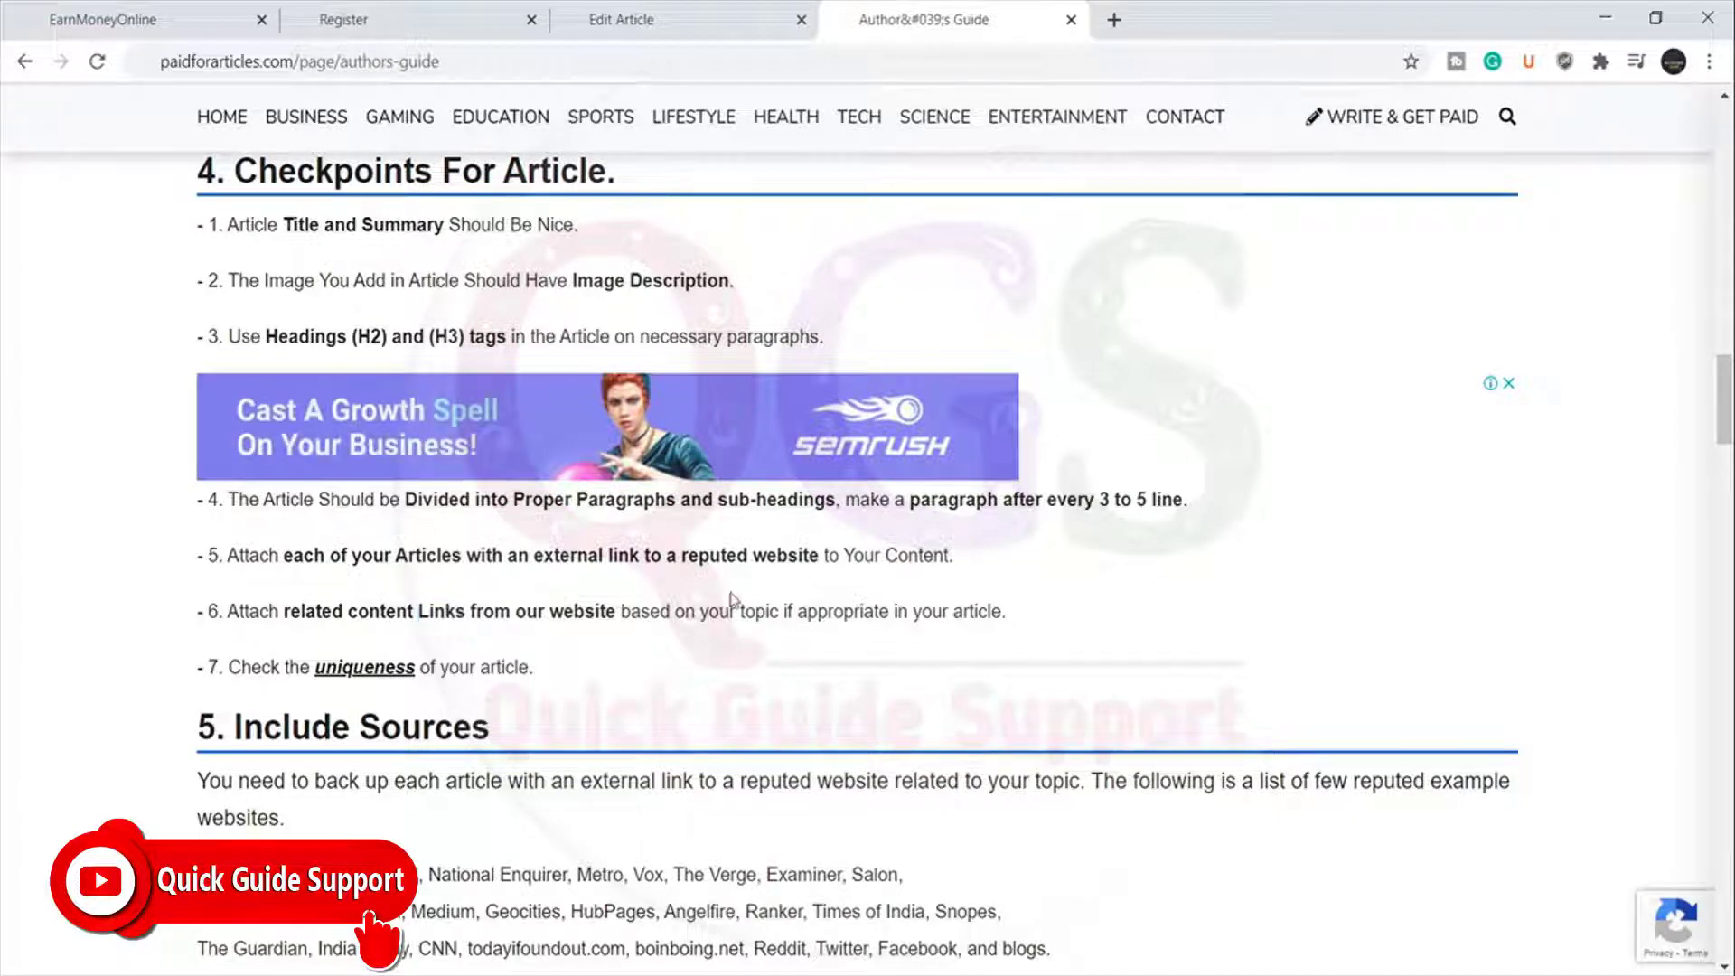
Open the plagiarism checker from the uniqueness link in checkpoint 7, view it, and close it to return to the Author's Guide.
{"action": "left_click", "coordinate": [392, 670], "text": "ctrl"}
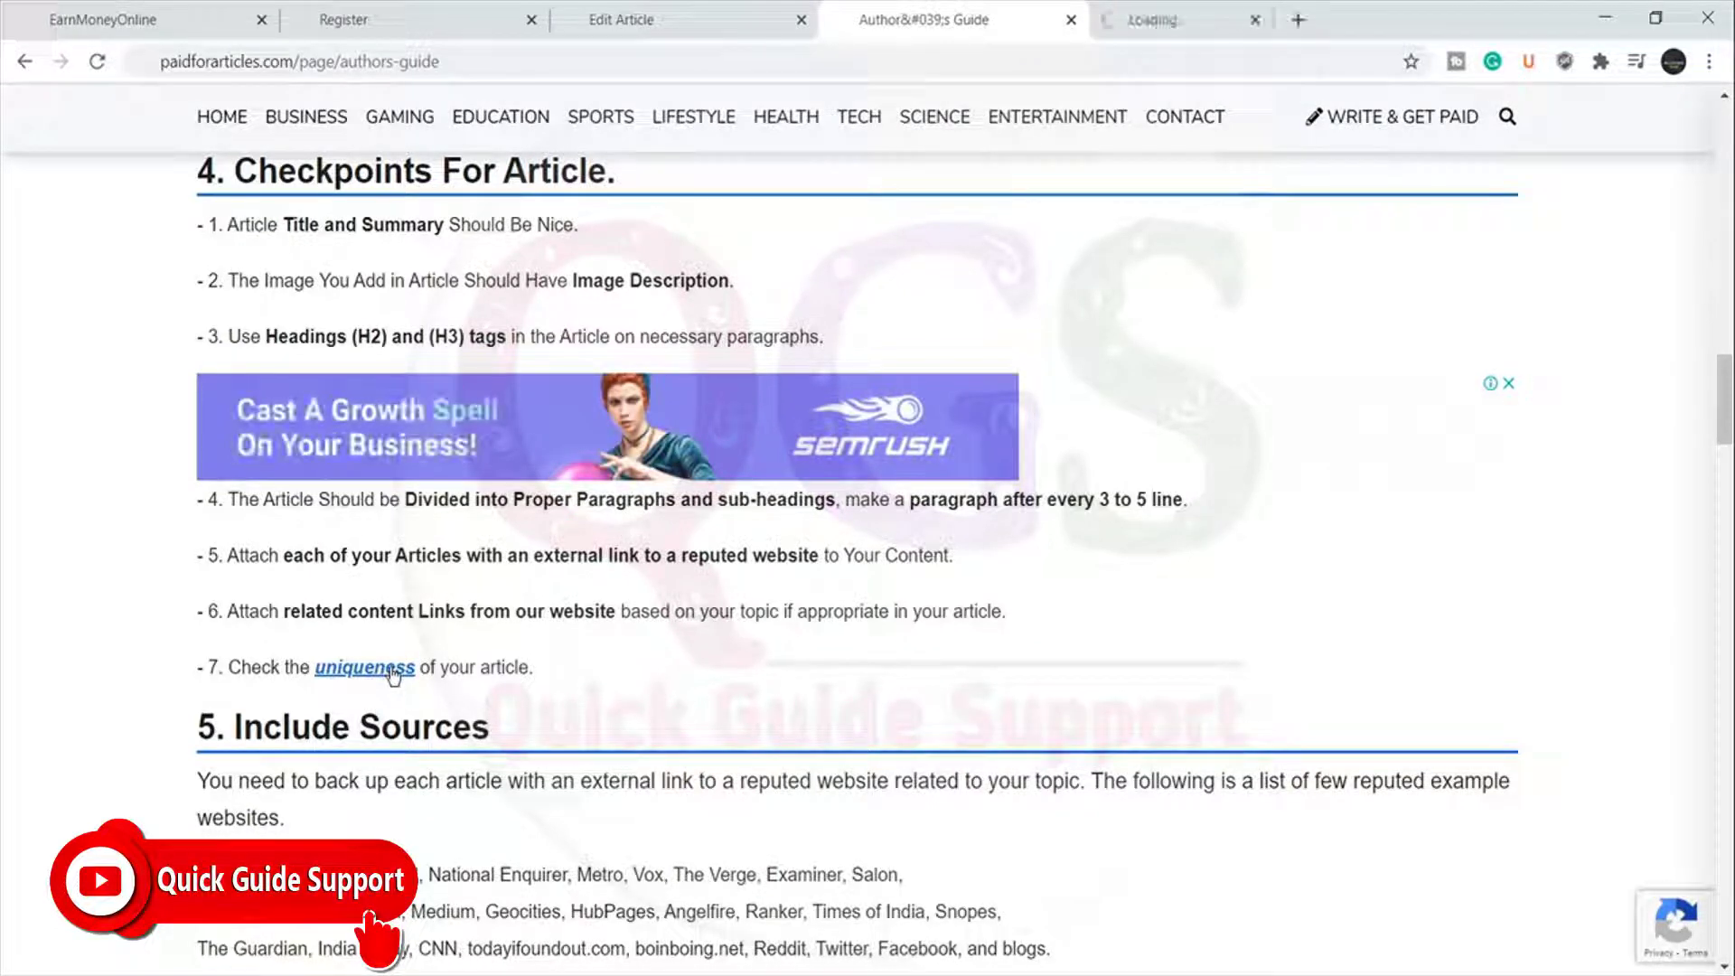
{"action": "left_click", "coordinate": [1208, 22]}
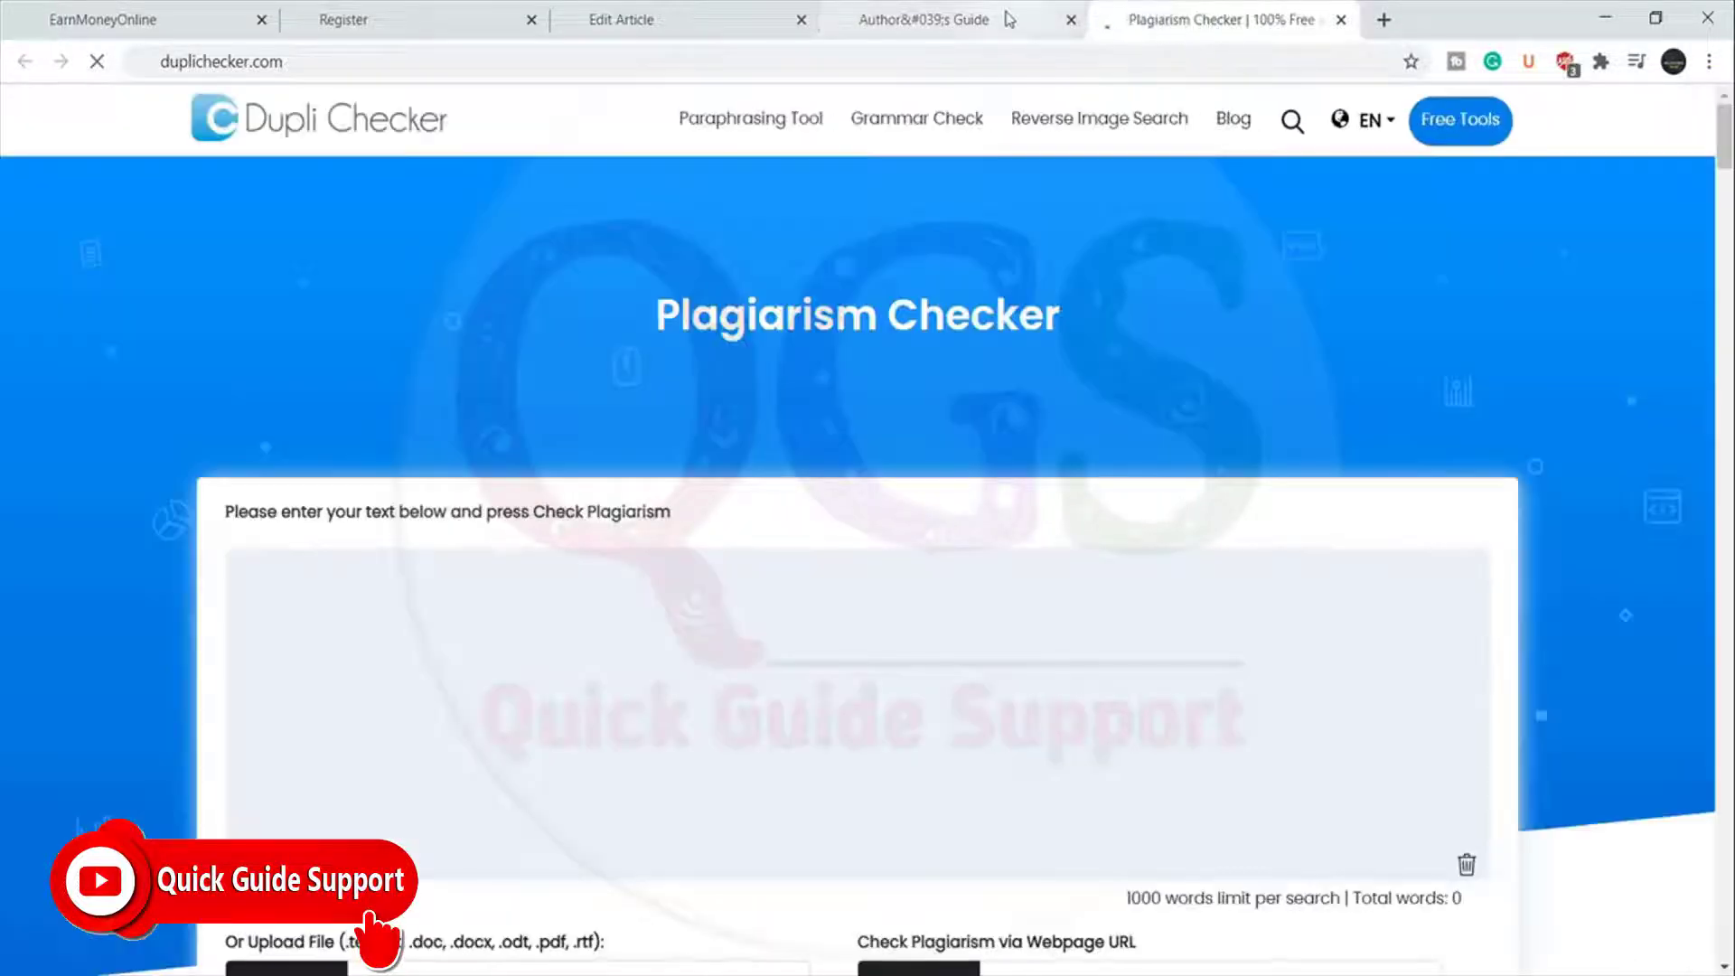
{"action": "left_click", "coordinate": [1010, 19]}
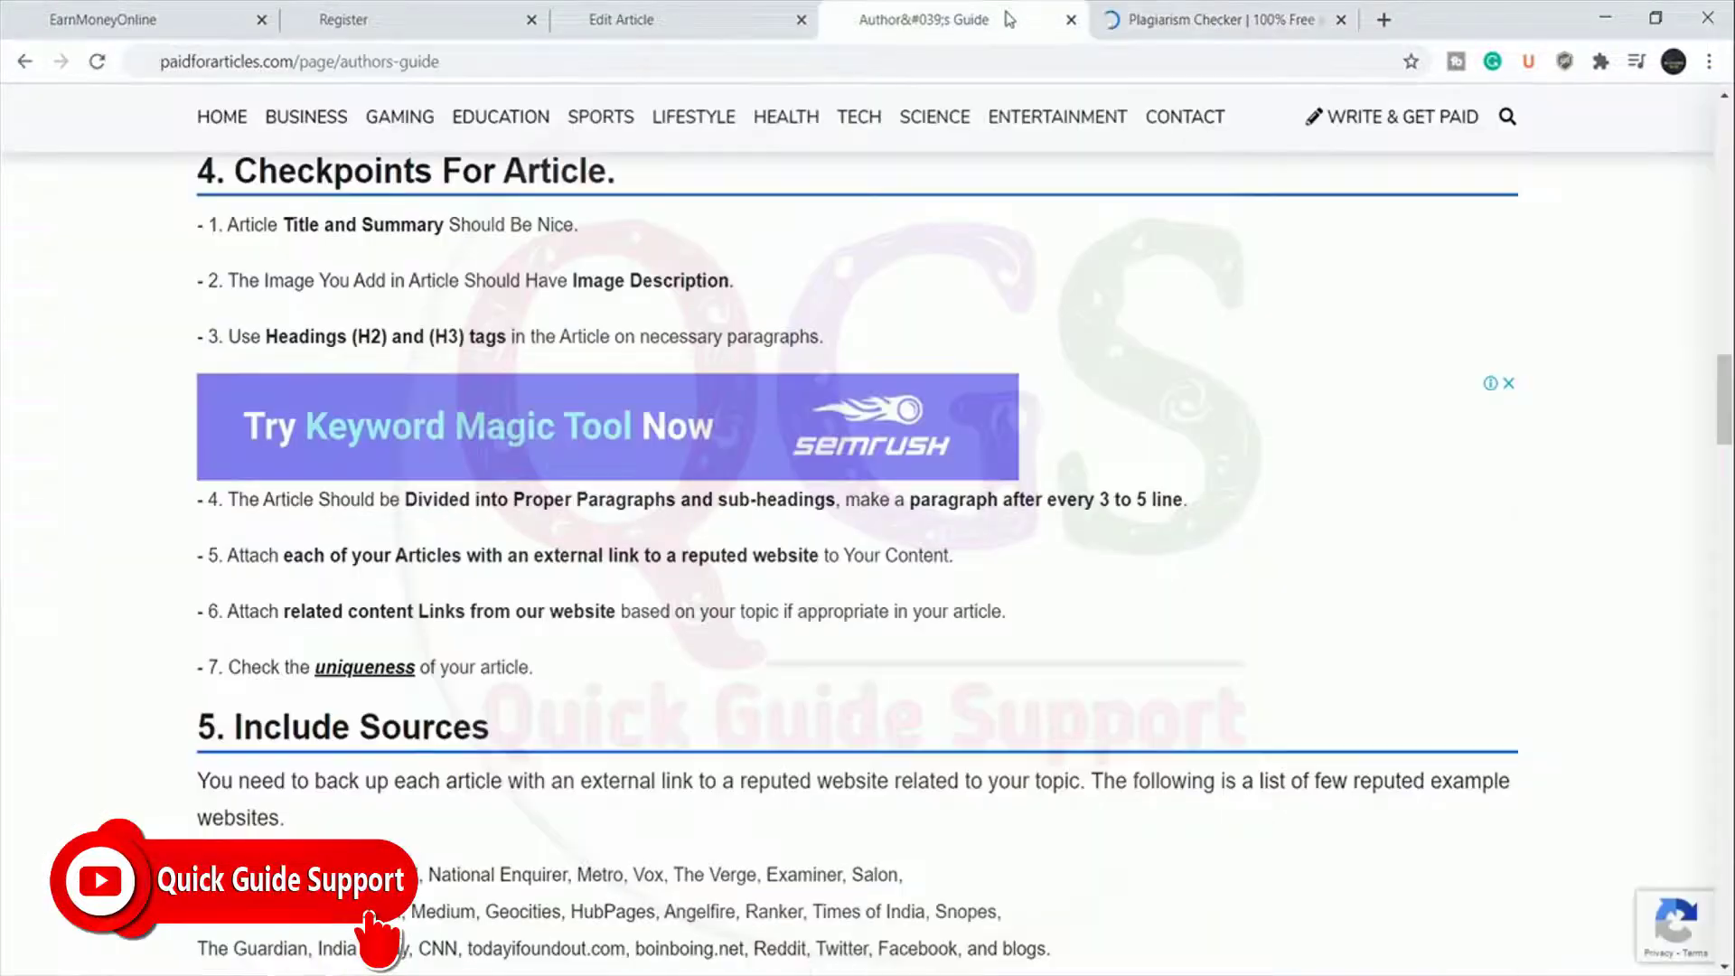
{"action": "left_click", "coordinate": [1341, 19]}
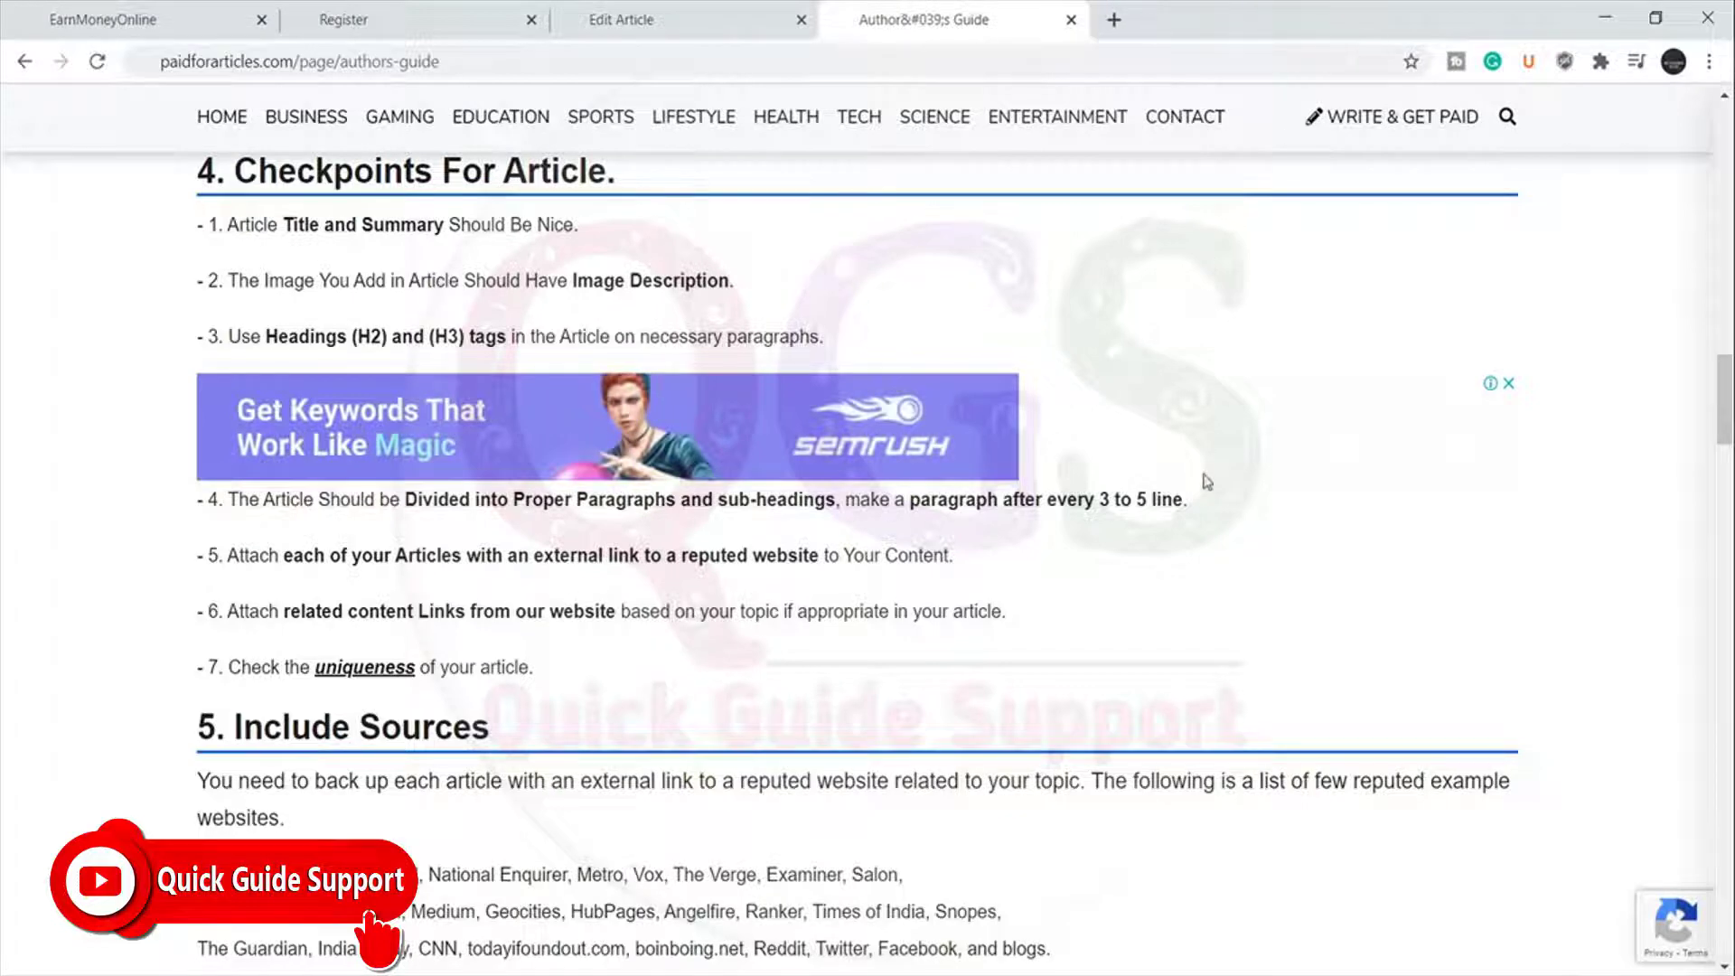
Read the Author's Guide sections on including sources and revising before submission, plus the note on sharing published articles on social media.
{"action": "scroll", "coordinate": [1208, 489], "scroll_direction": "down", "scroll_amount": 1}
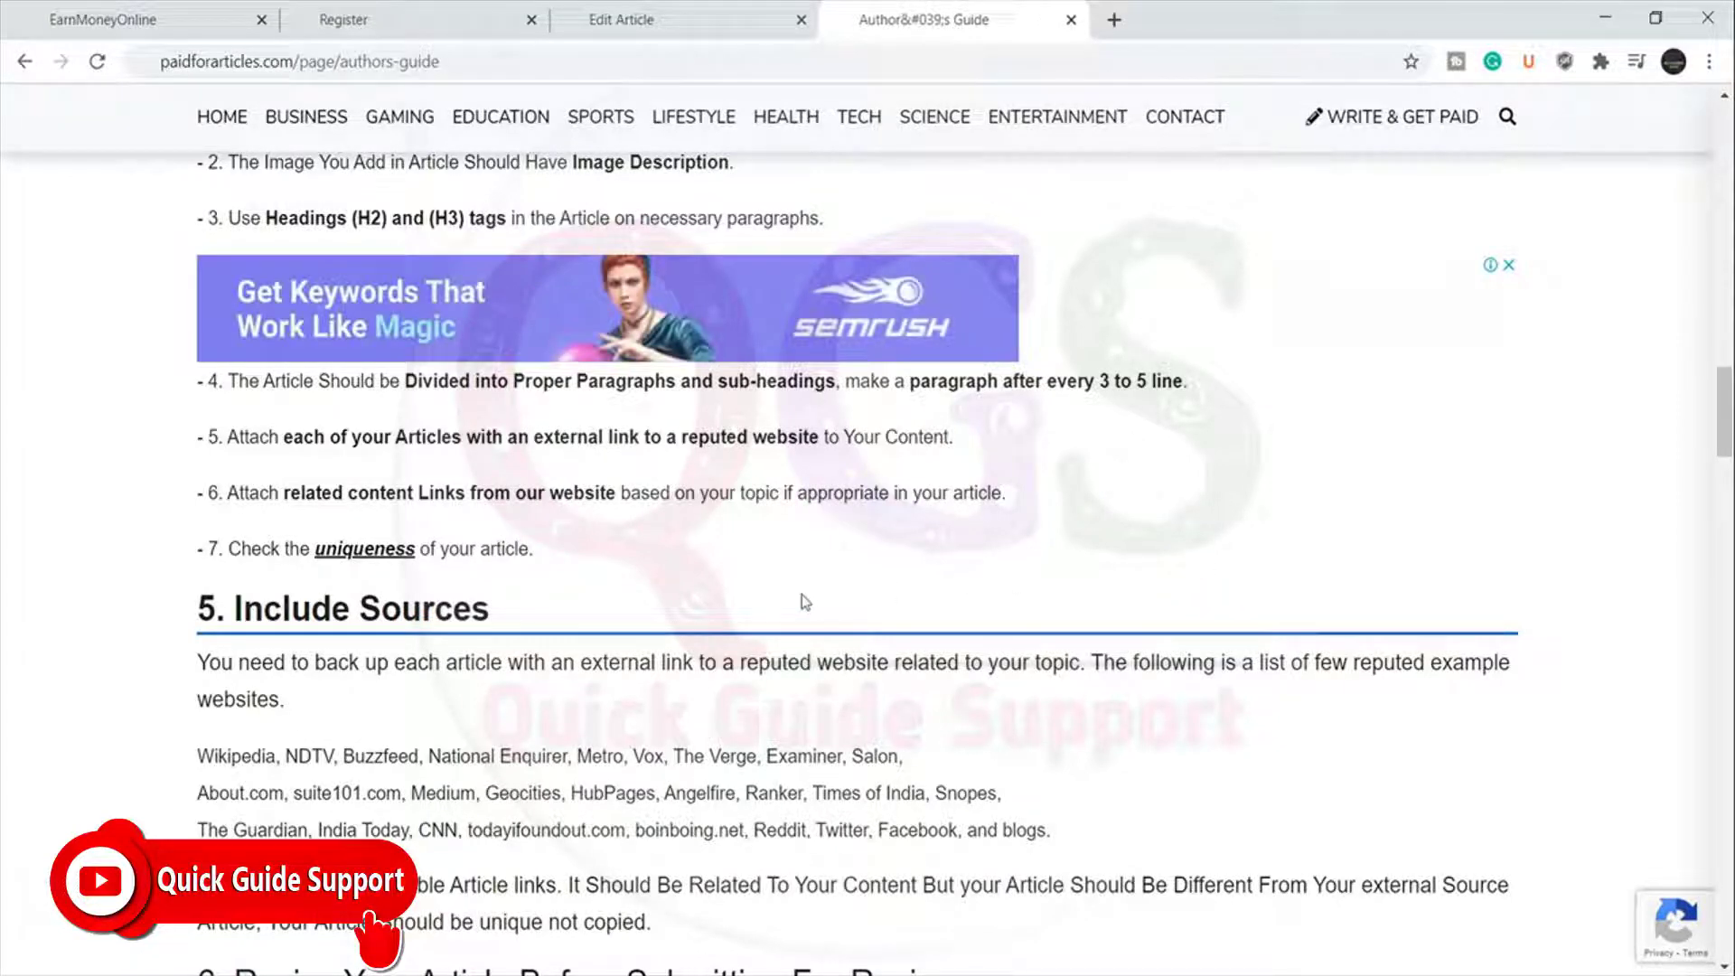
{"action": "scroll", "coordinate": [803, 599], "scroll_direction": "down", "scroll_amount": 1}
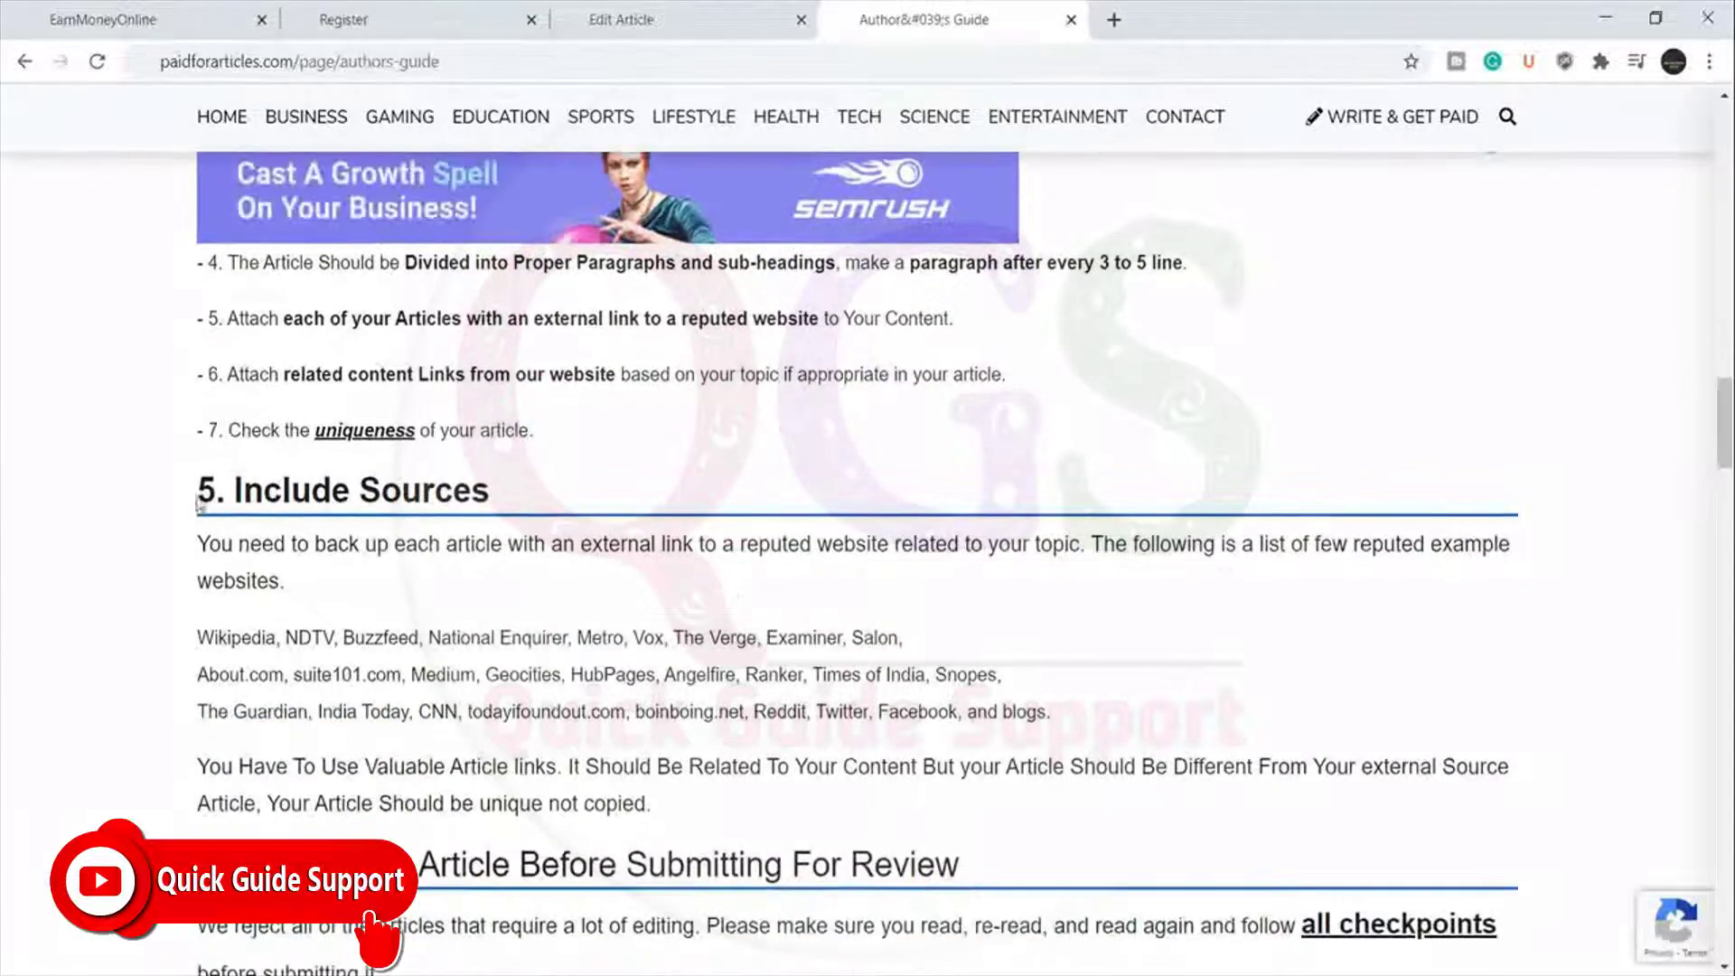
{"action": "scroll", "coordinate": [351, 427], "scroll_direction": "down", "scroll_amount": 1}
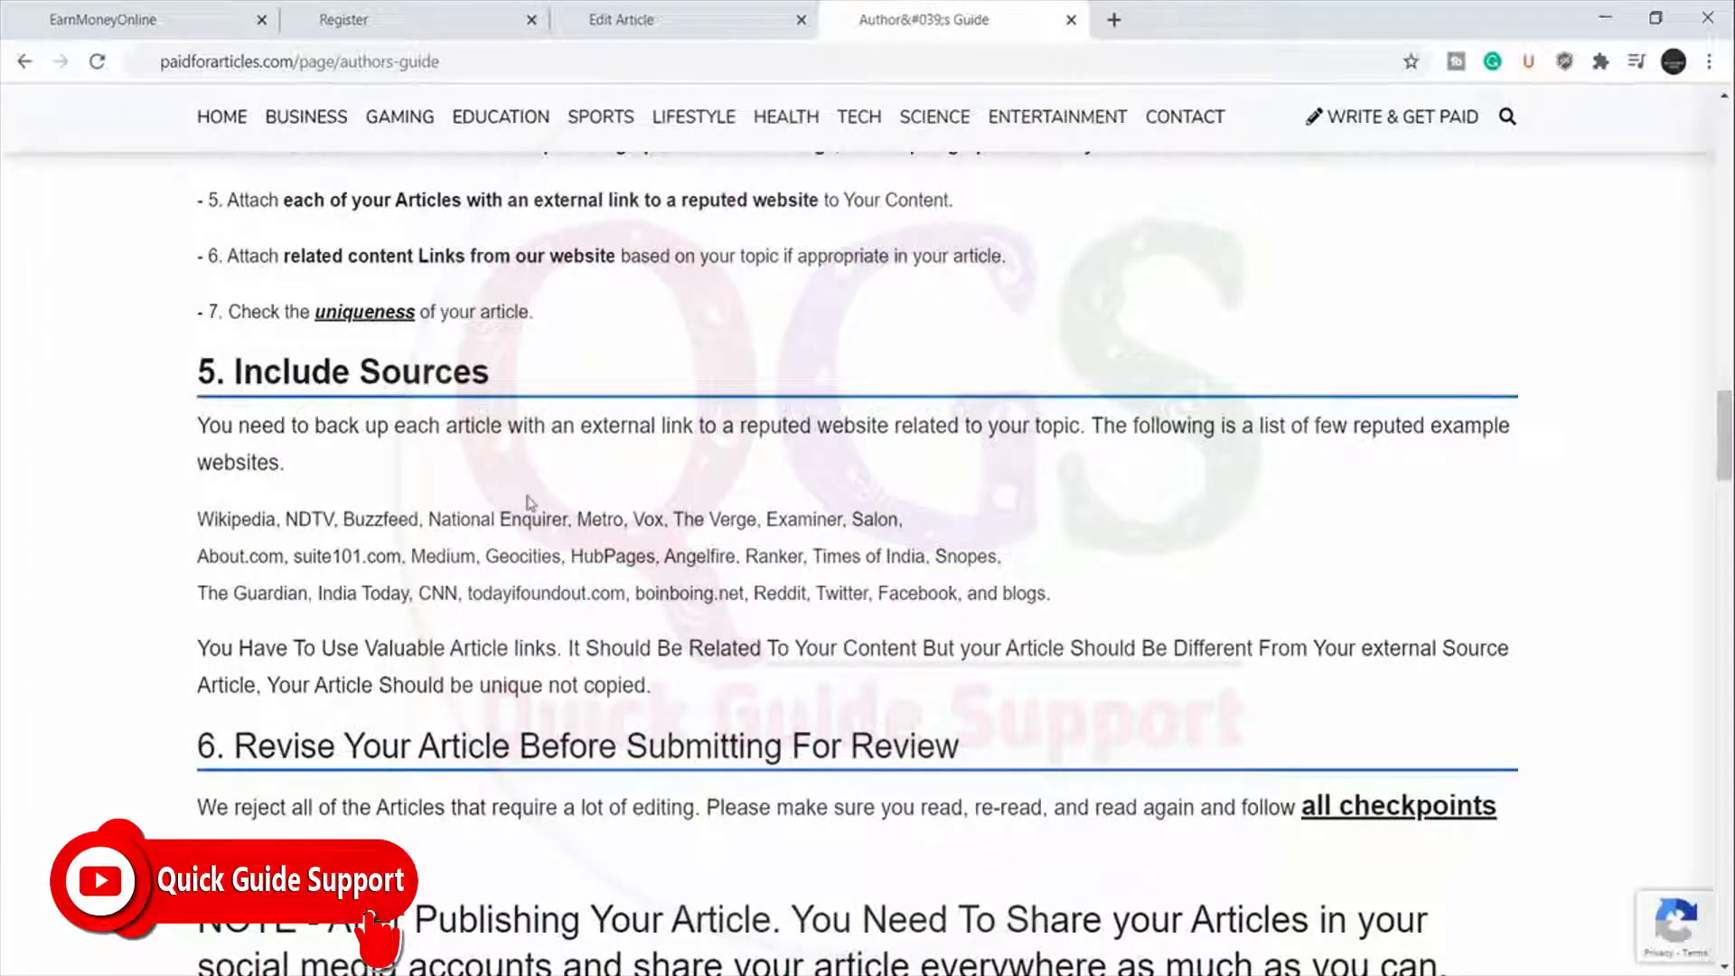
{"action": "scroll", "coordinate": [524, 443], "scroll_direction": "down", "scroll_amount": 1}
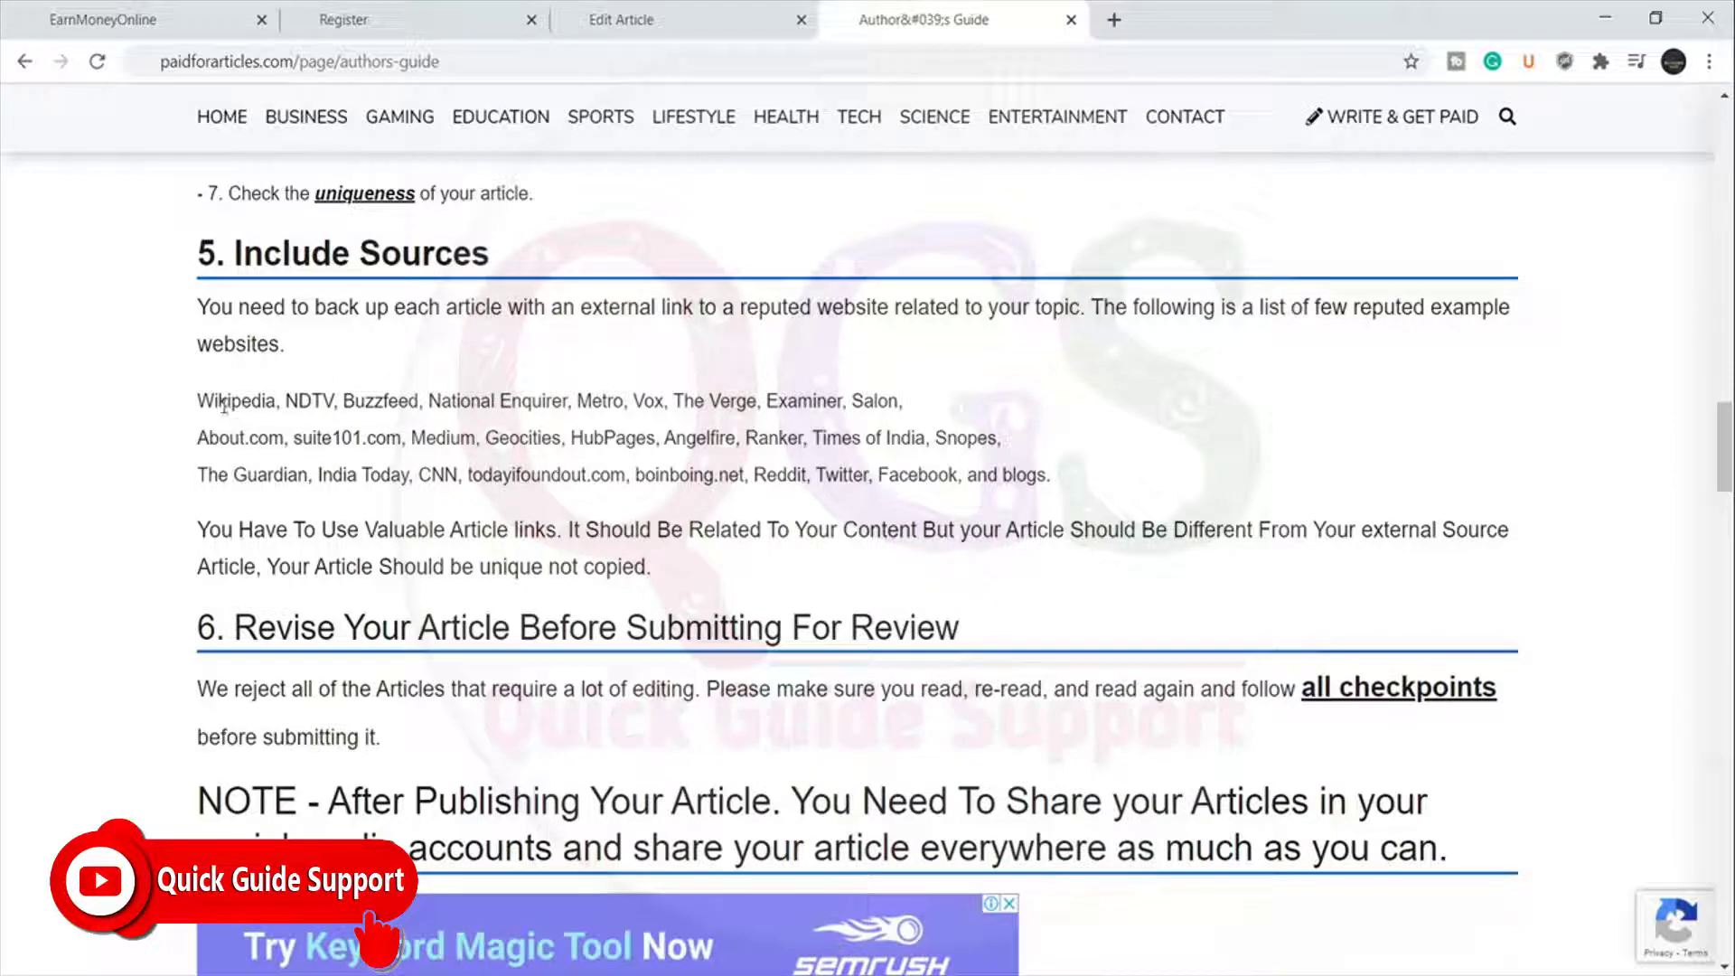
{"action": "left_click_drag", "start_coordinate": [222, 401], "coordinate": [365, 402]}
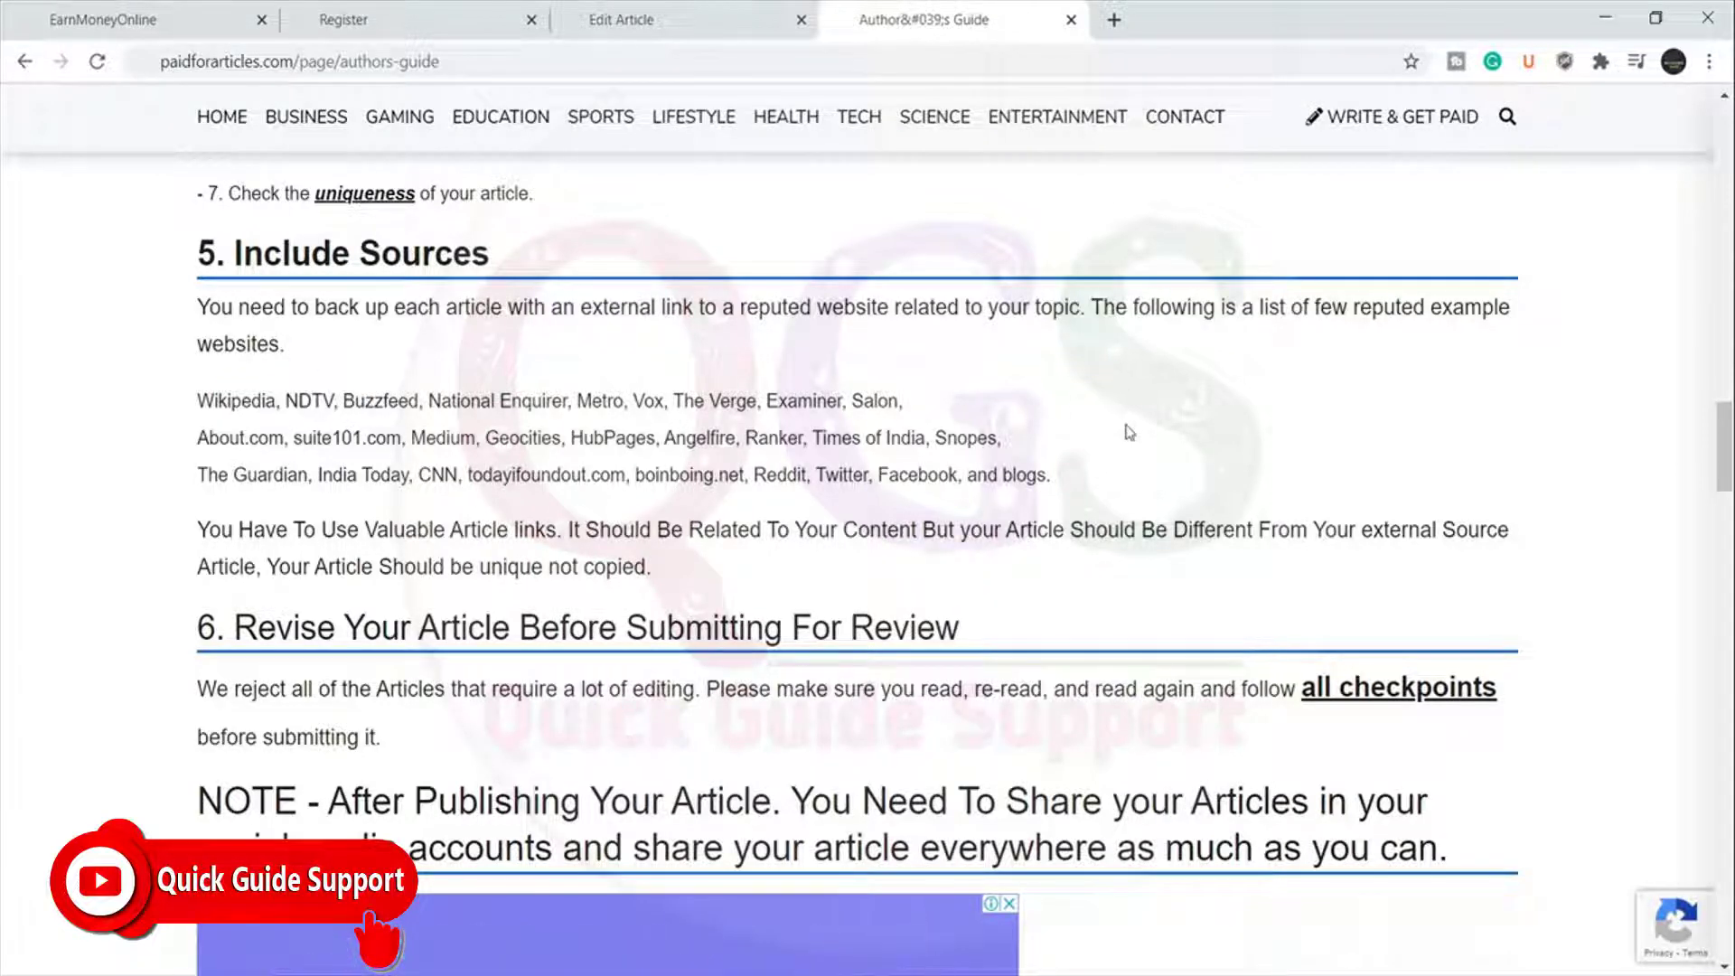
{"action": "scroll", "coordinate": [1130, 424], "scroll_direction": "down", "scroll_amount": 1}
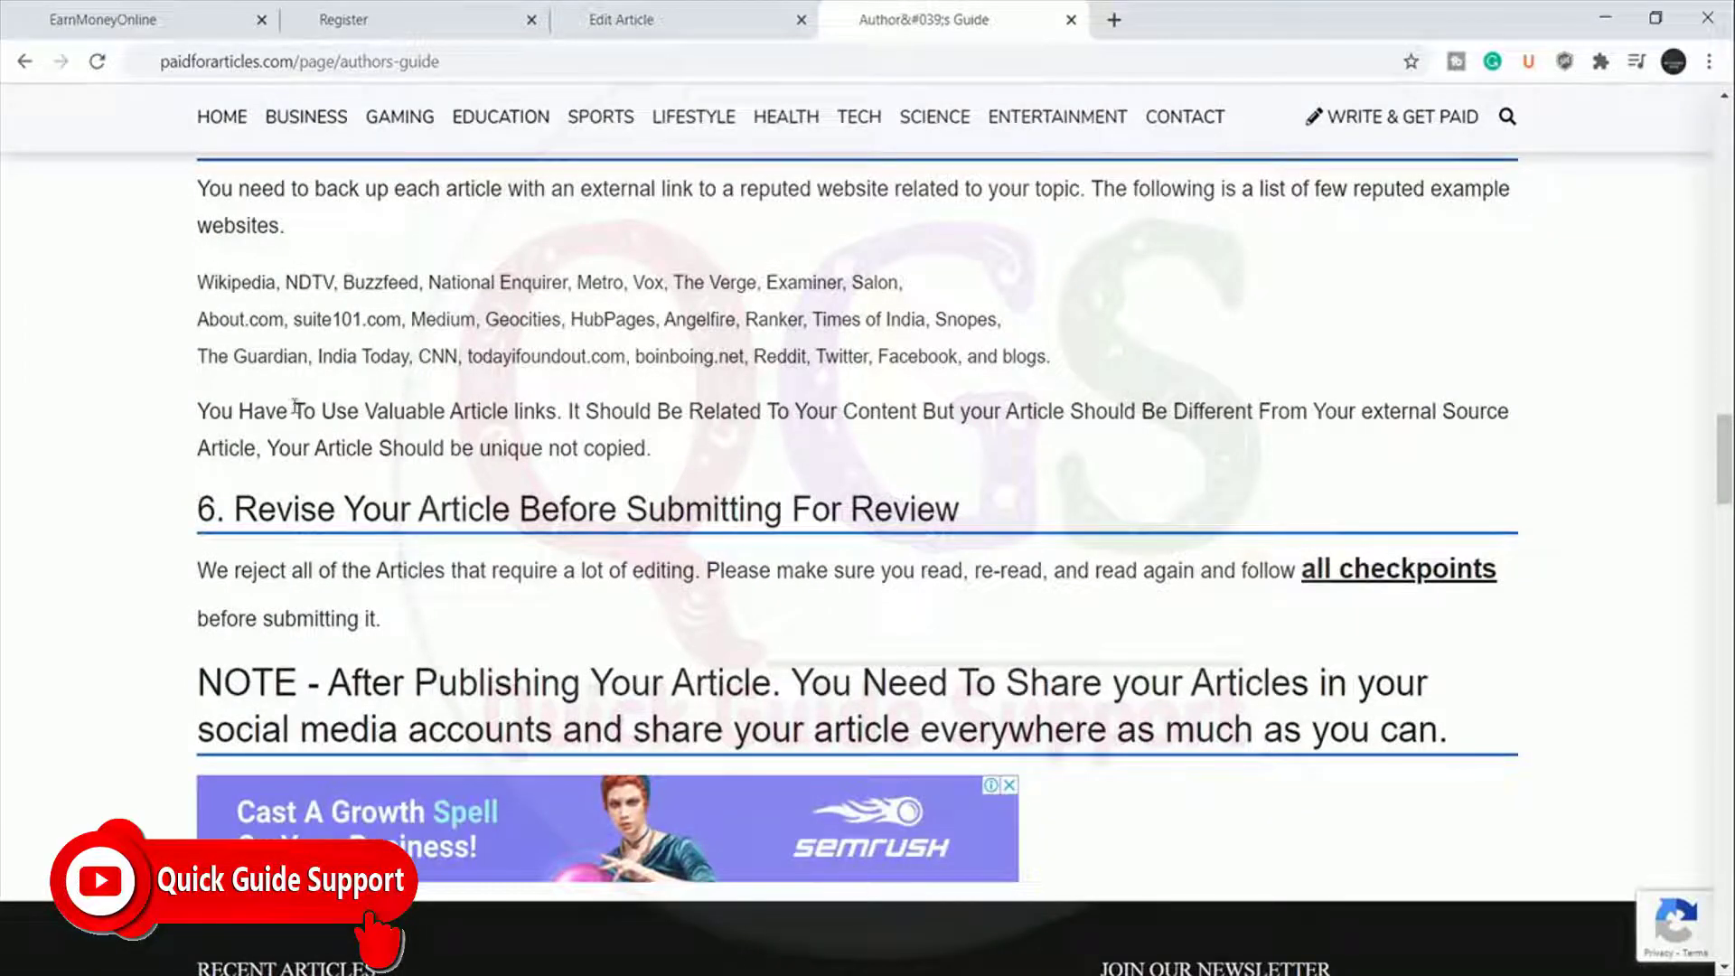
{"action": "scroll", "coordinate": [456, 335], "scroll_direction": "down", "scroll_amount": 2}
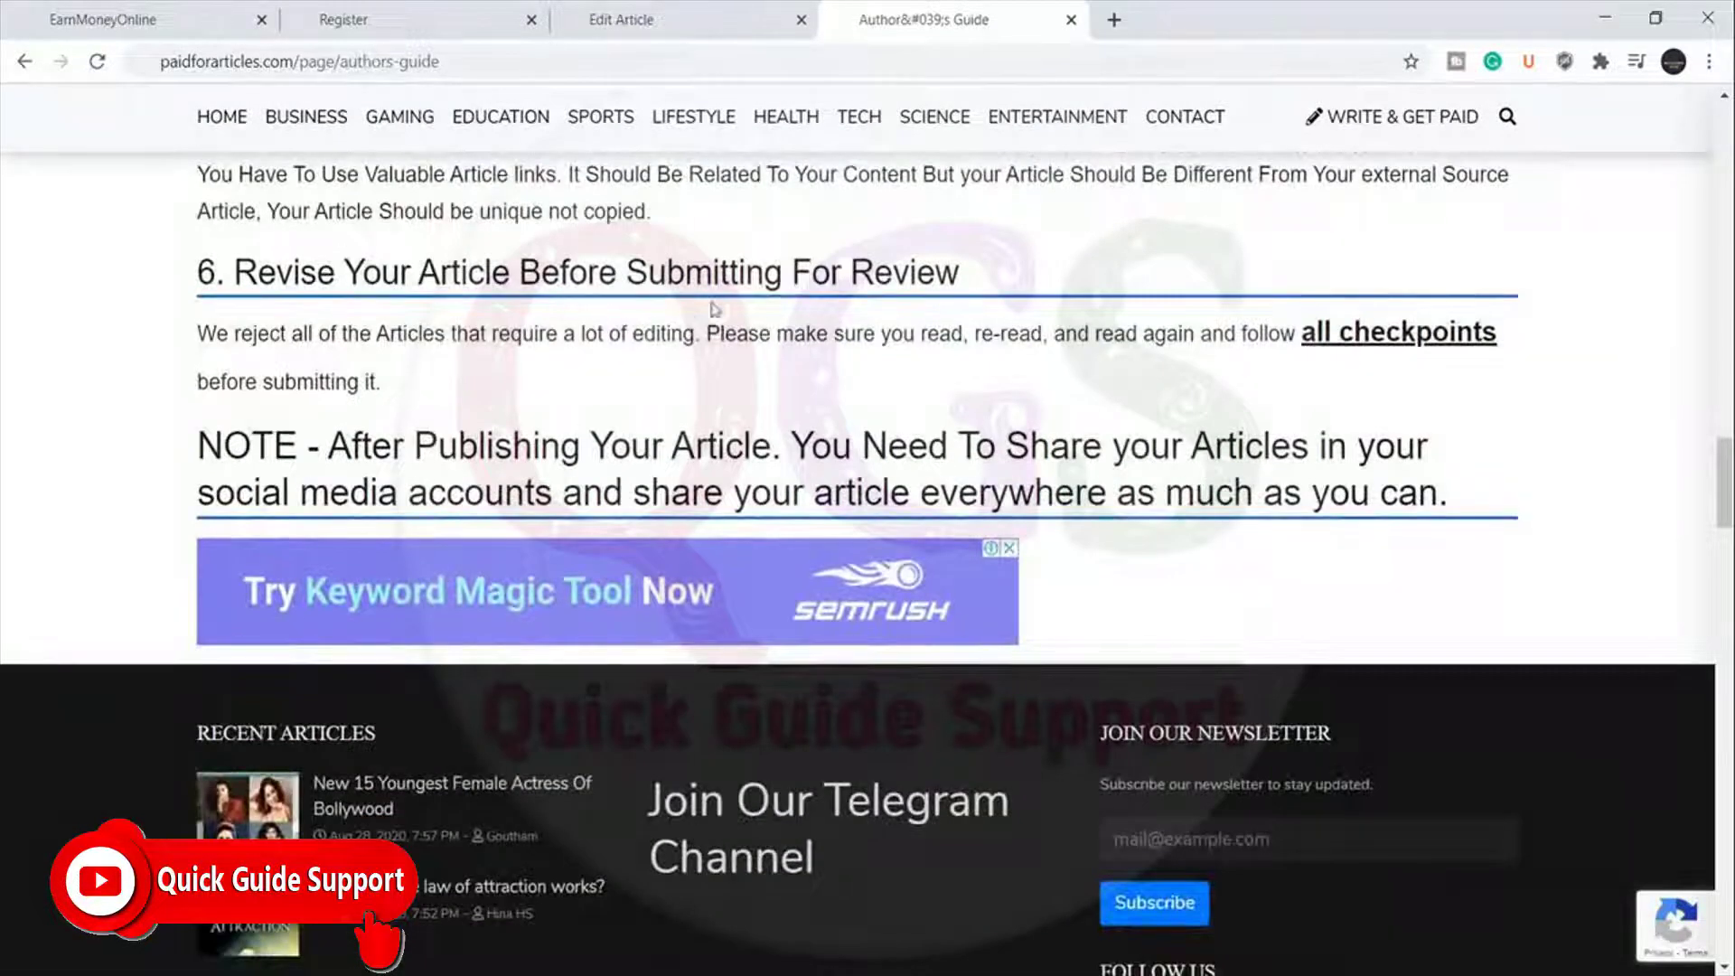
{"action": "scroll", "coordinate": [1003, 307], "scroll_direction": "down", "scroll_amount": 1}
{"action": "scroll", "coordinate": [967, 318], "scroll_direction": "up", "scroll_amount": 2}
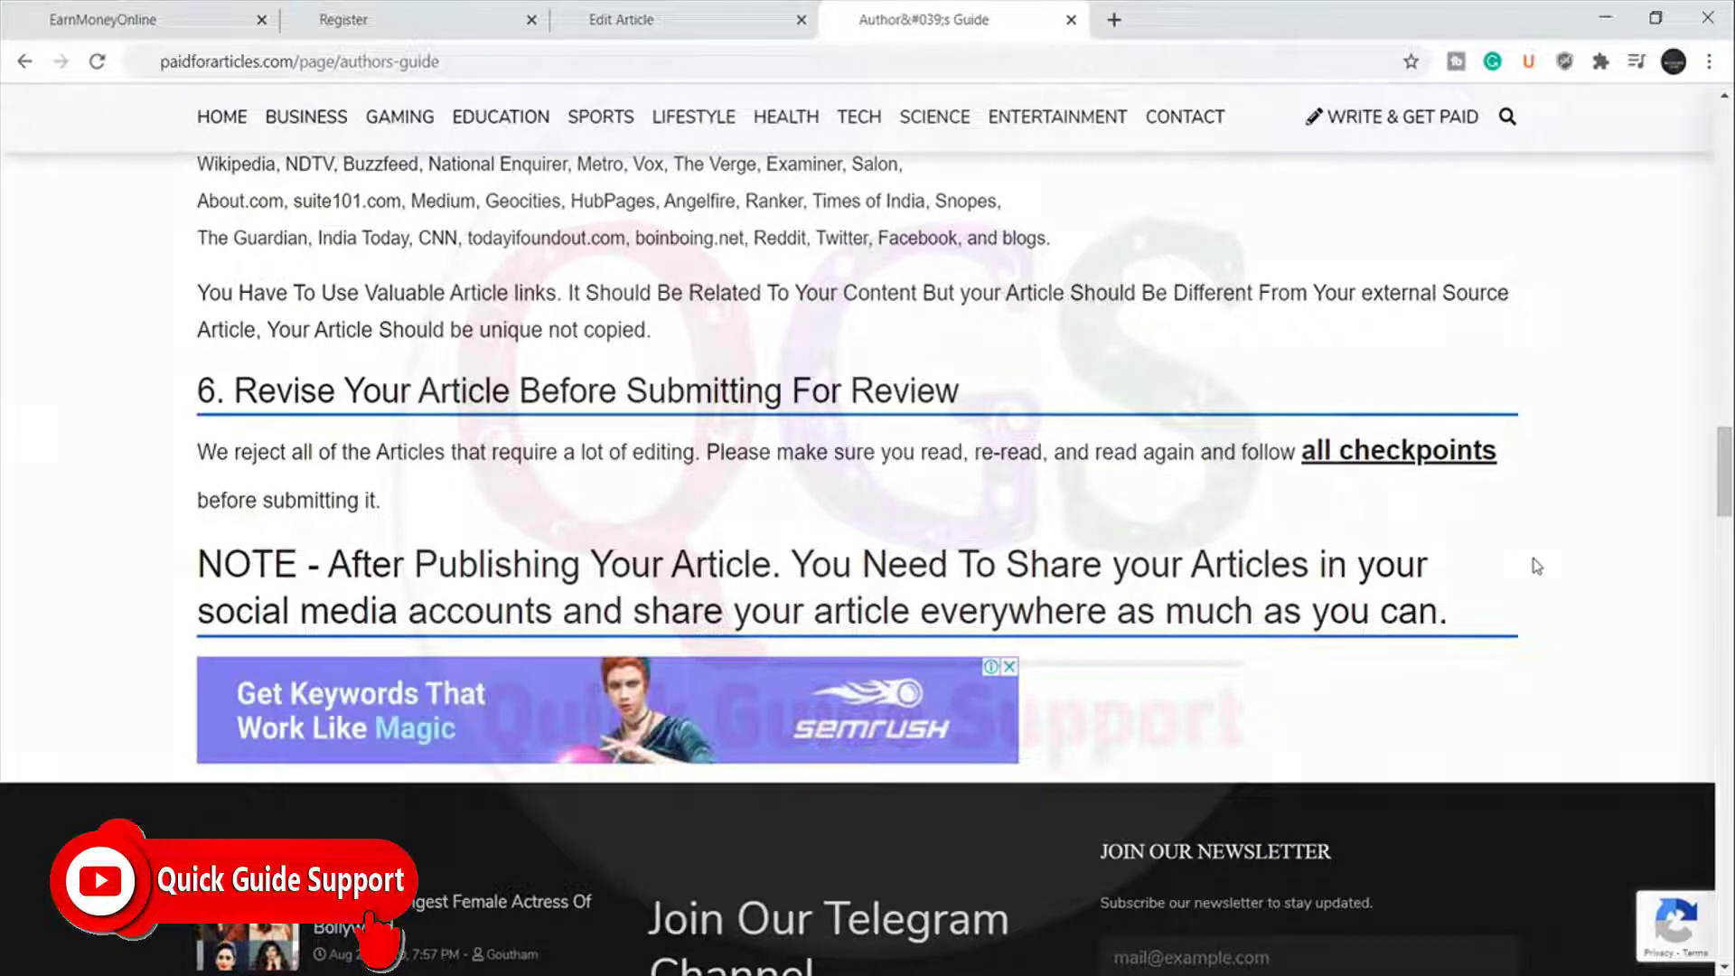
{"action": "scroll", "coordinate": [1536, 567], "scroll_direction": "up", "scroll_amount": 20}
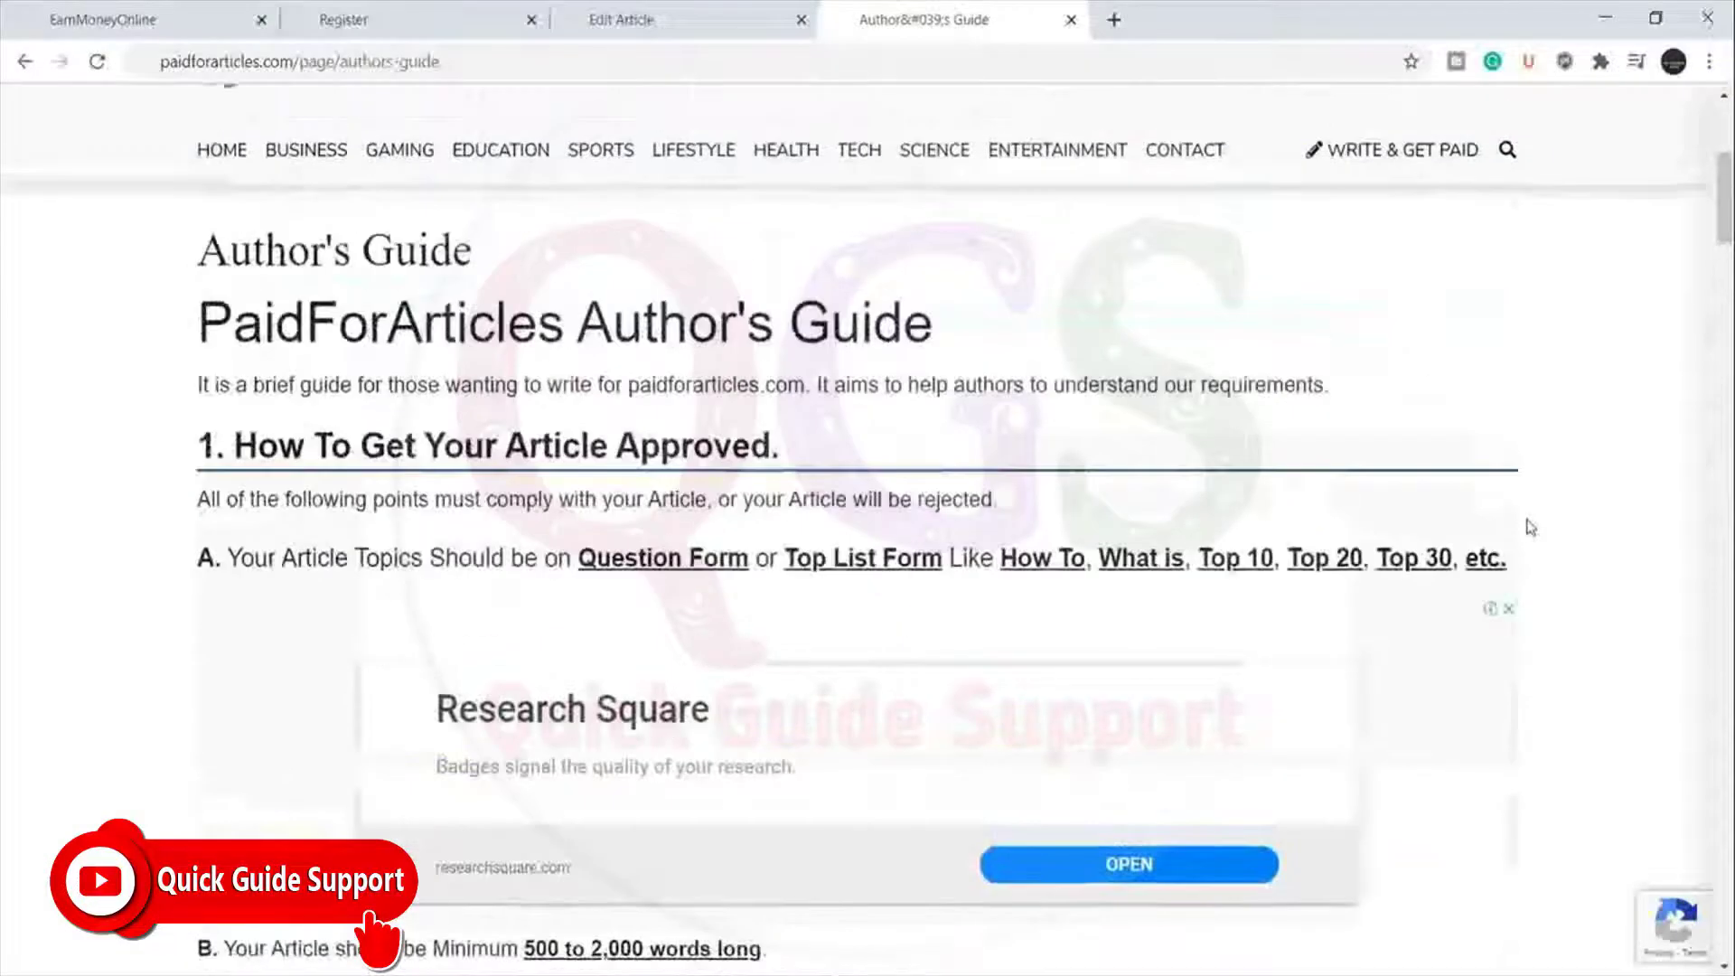
{"action": "scroll", "coordinate": [1530, 527], "scroll_direction": "up", "scroll_amount": 5}
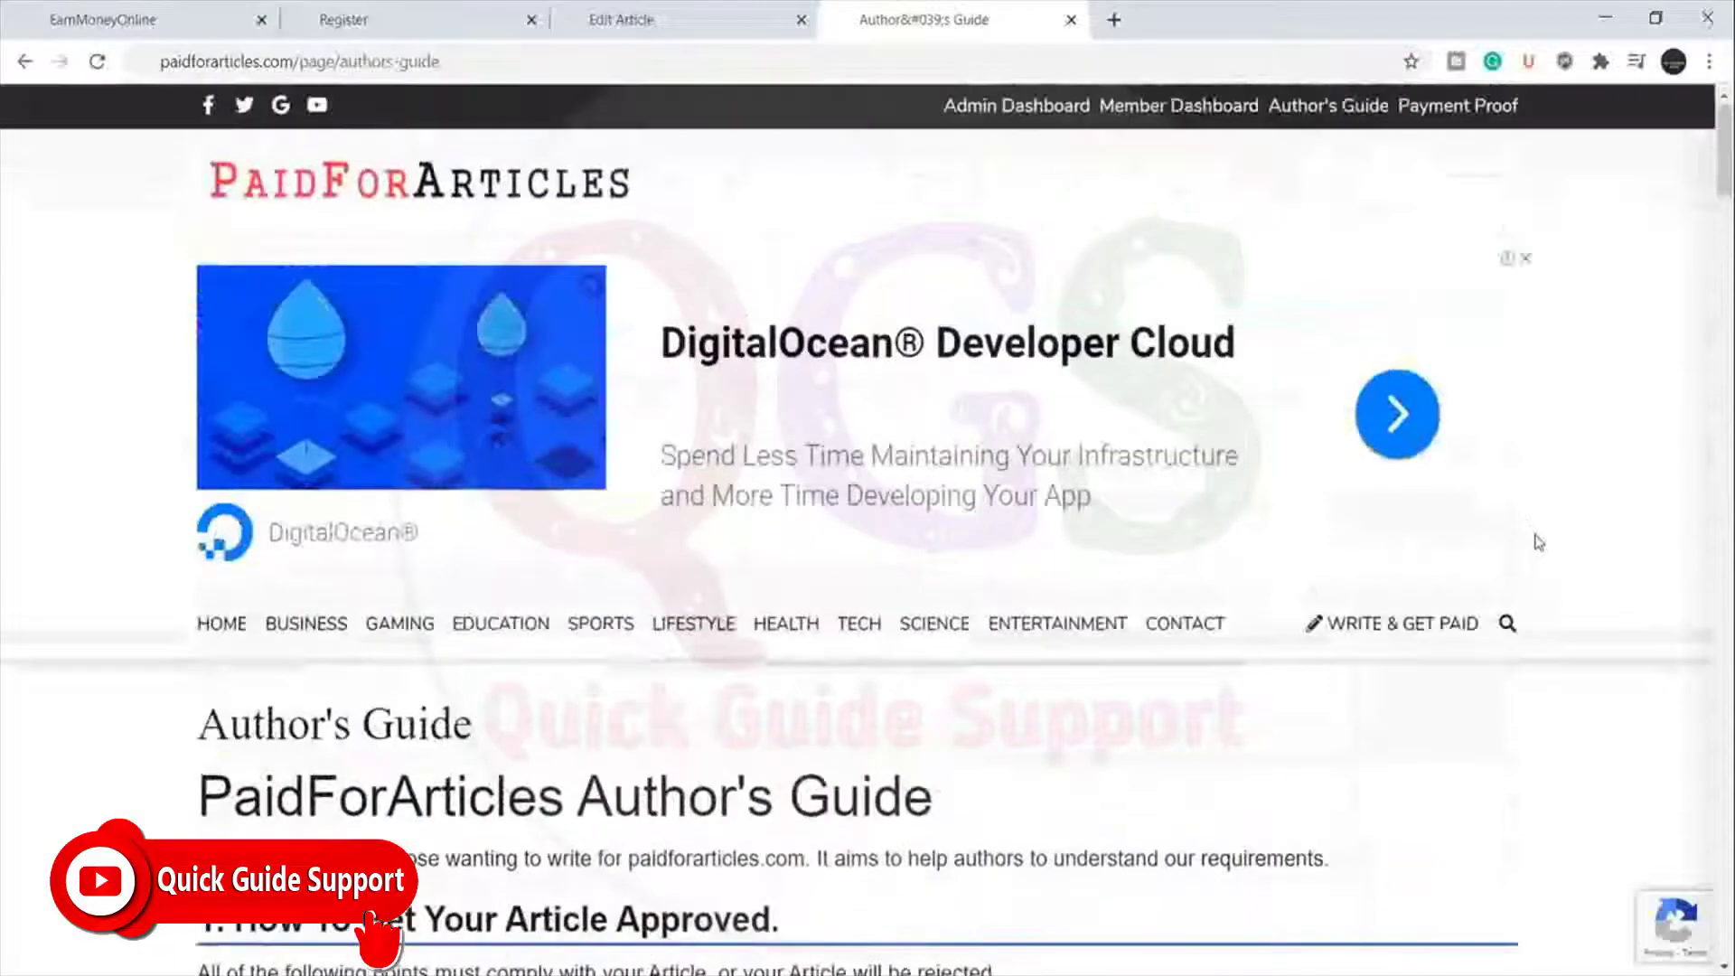
Return to the example article and examine its title, summary and the word count of its content.
{"action": "left_click", "coordinate": [711, 11]}
{"action": "scroll", "coordinate": [1072, 244], "scroll_direction": "up", "scroll_amount": 4}
{"action": "scroll", "coordinate": [1098, 307], "scroll_direction": "down", "scroll_amount": 1}
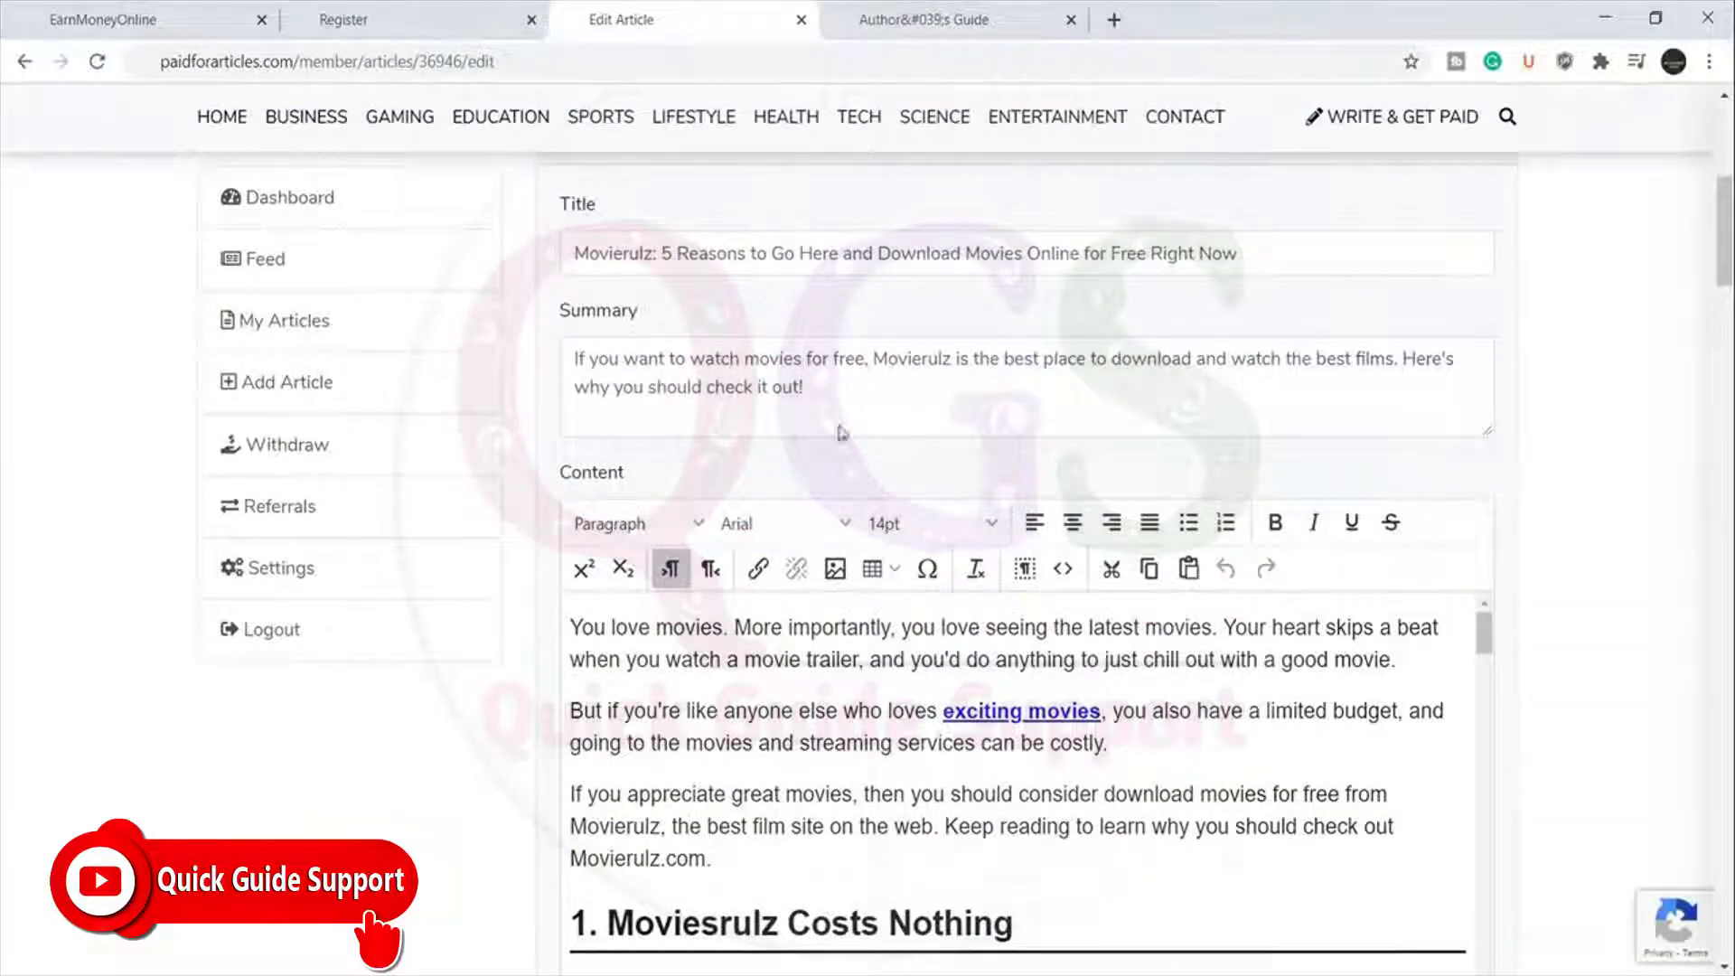
{"action": "scroll", "coordinate": [847, 353], "scroll_direction": "down", "scroll_amount": 1}
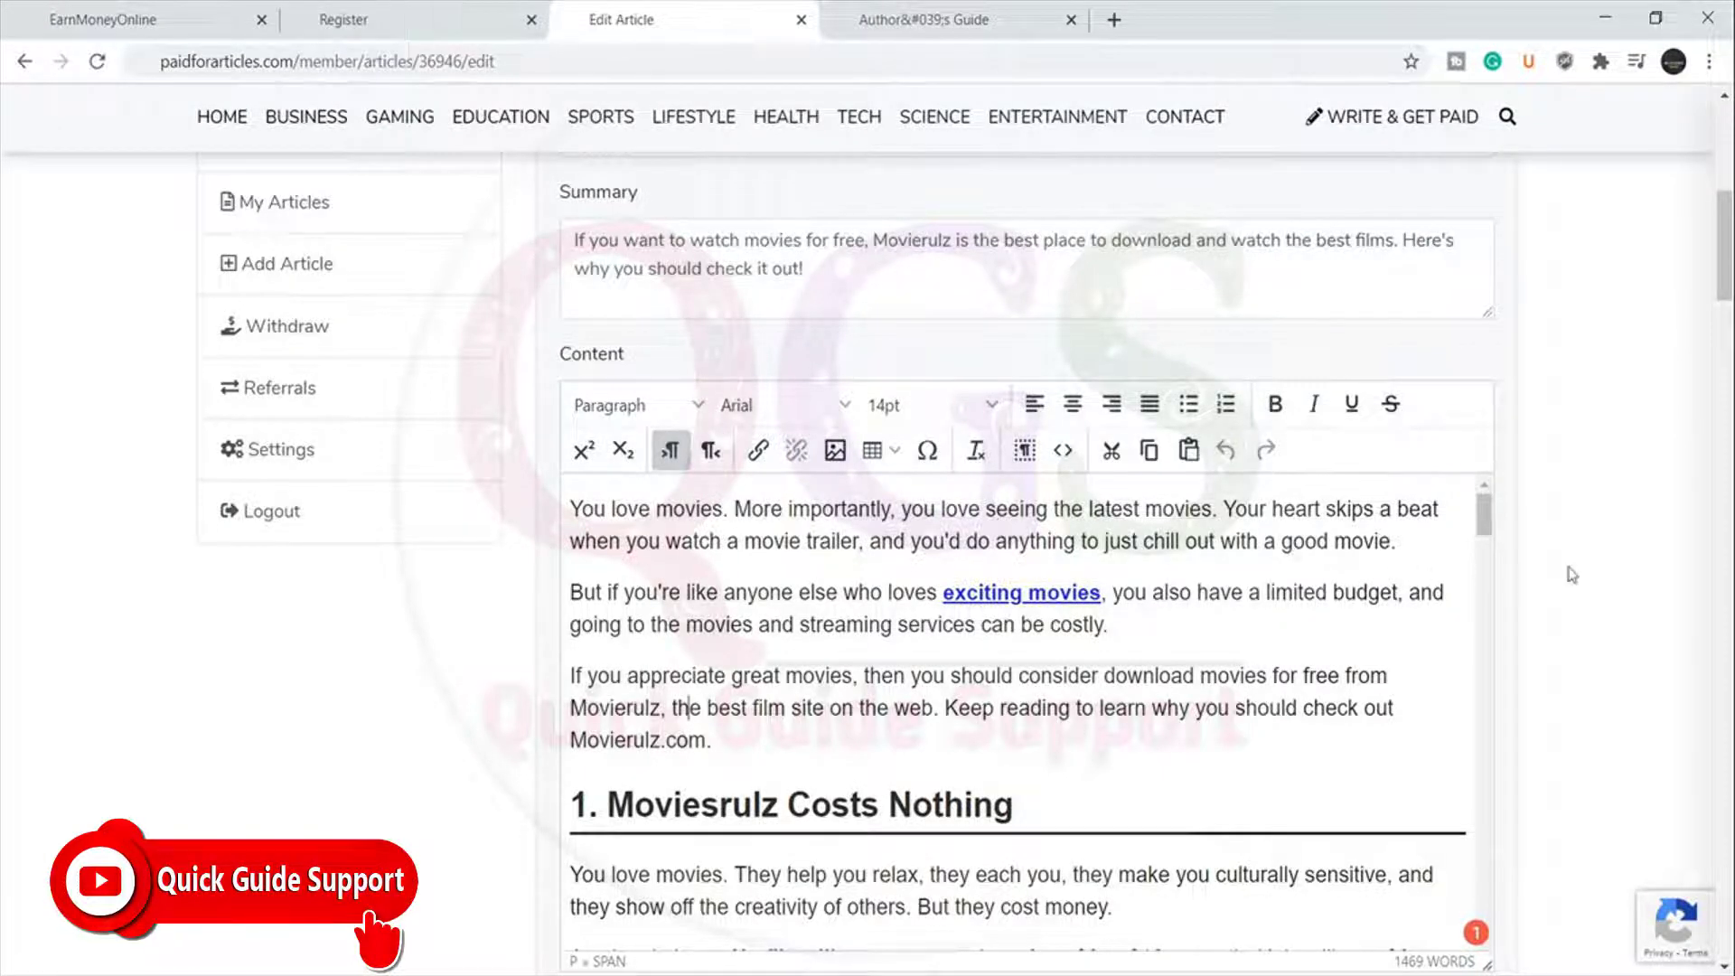
{"action": "scroll", "coordinate": [1571, 569], "scroll_direction": "down", "scroll_amount": 1}
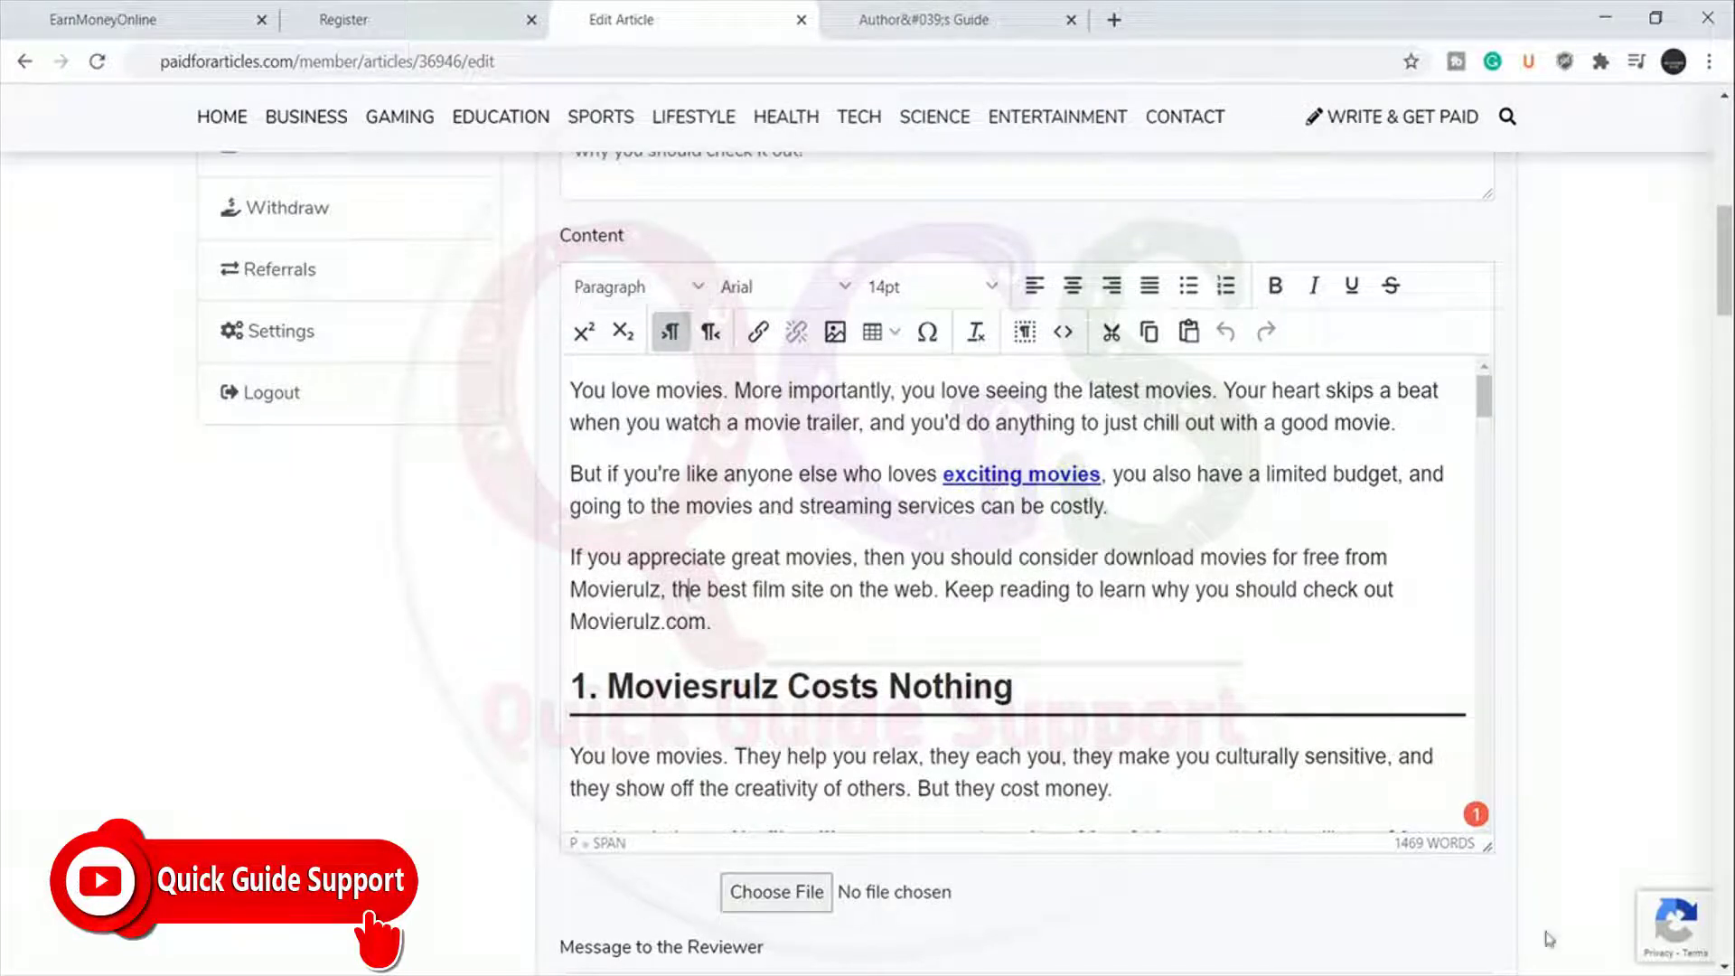
{"action": "left_click_drag", "start_coordinate": [1382, 846], "coordinate": [1468, 847]}
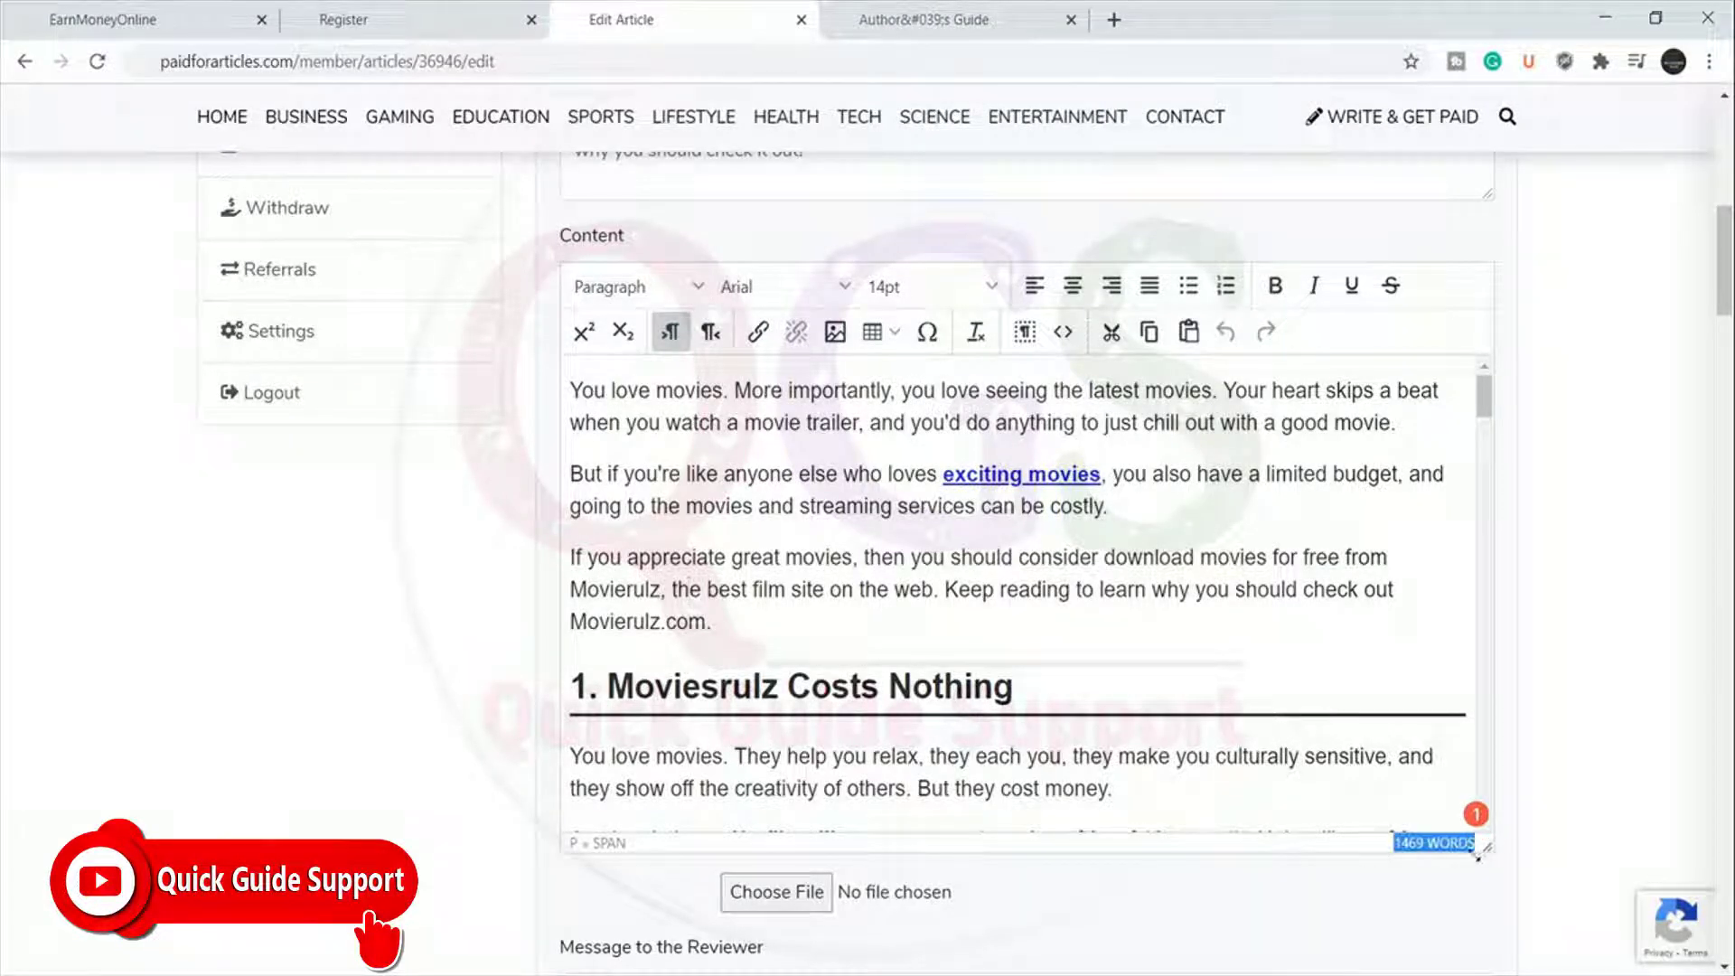
{"action": "left_click", "coordinate": [1434, 903]}
{"action": "left_click_drag", "start_coordinate": [1360, 849], "coordinate": [1509, 850]}
{"action": "left_click", "coordinate": [1369, 900]}
Examine the length of the example article's first paragraph, and compare it with the paragraph checkpoint in the Author's Guide.
{"action": "left_click_drag", "start_coordinate": [570, 391], "coordinate": [1404, 409]}
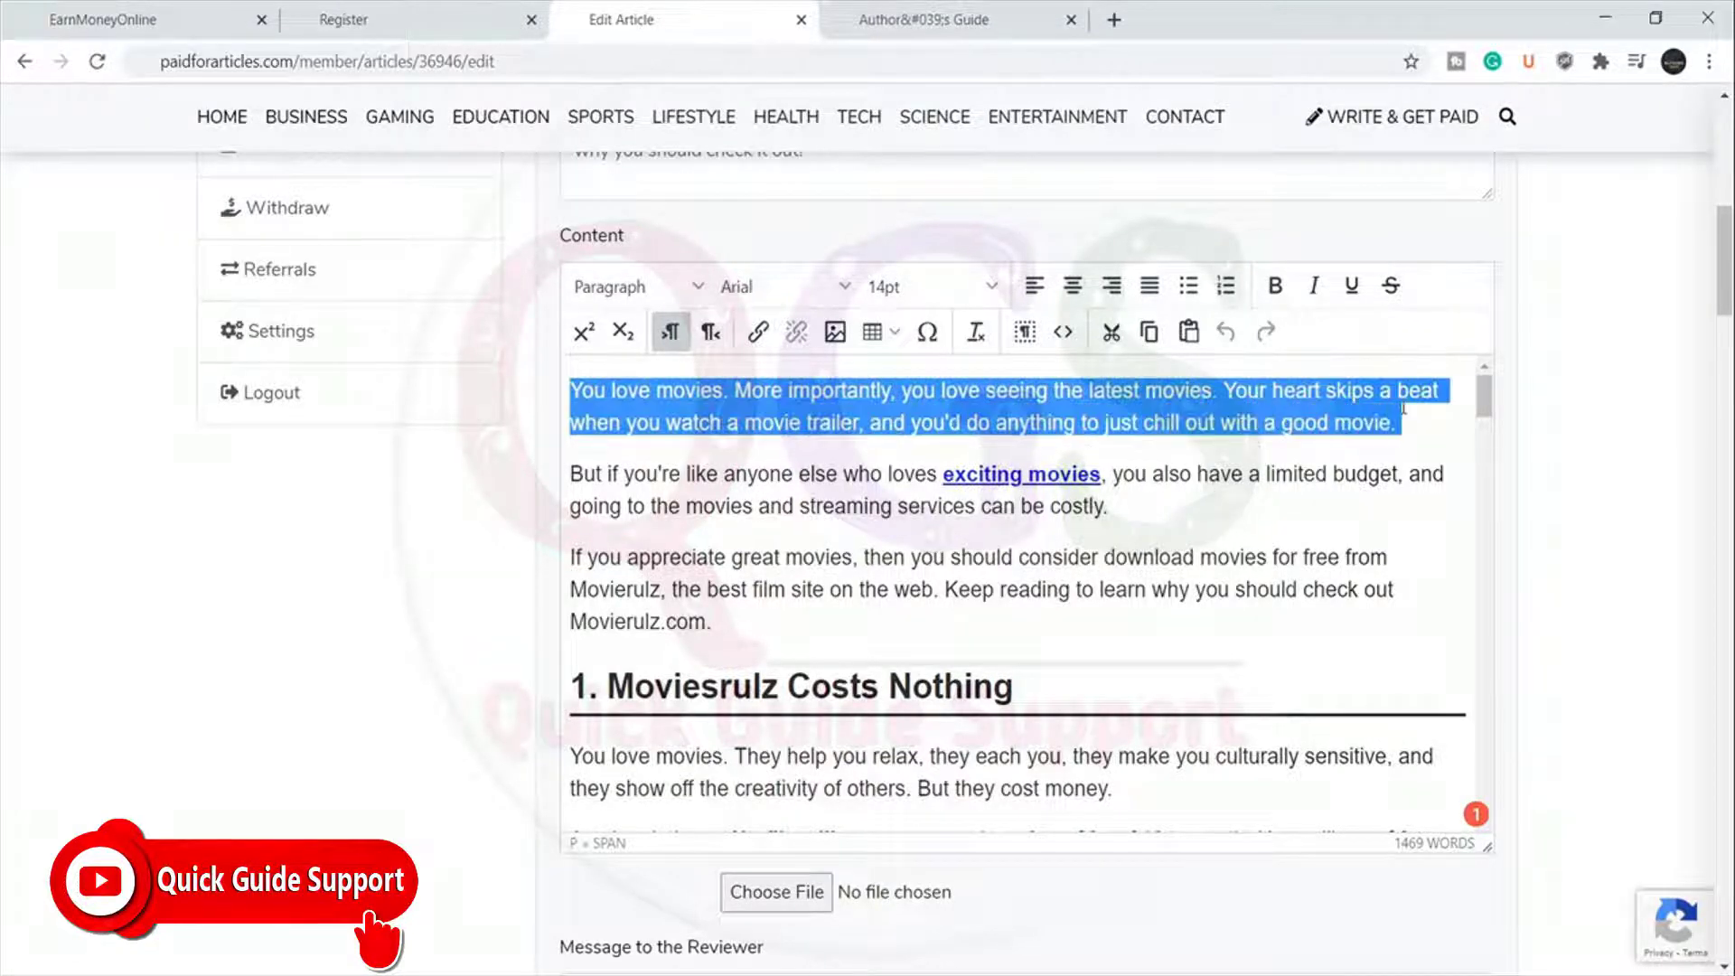
{"action": "left_click", "coordinate": [1415, 416]}
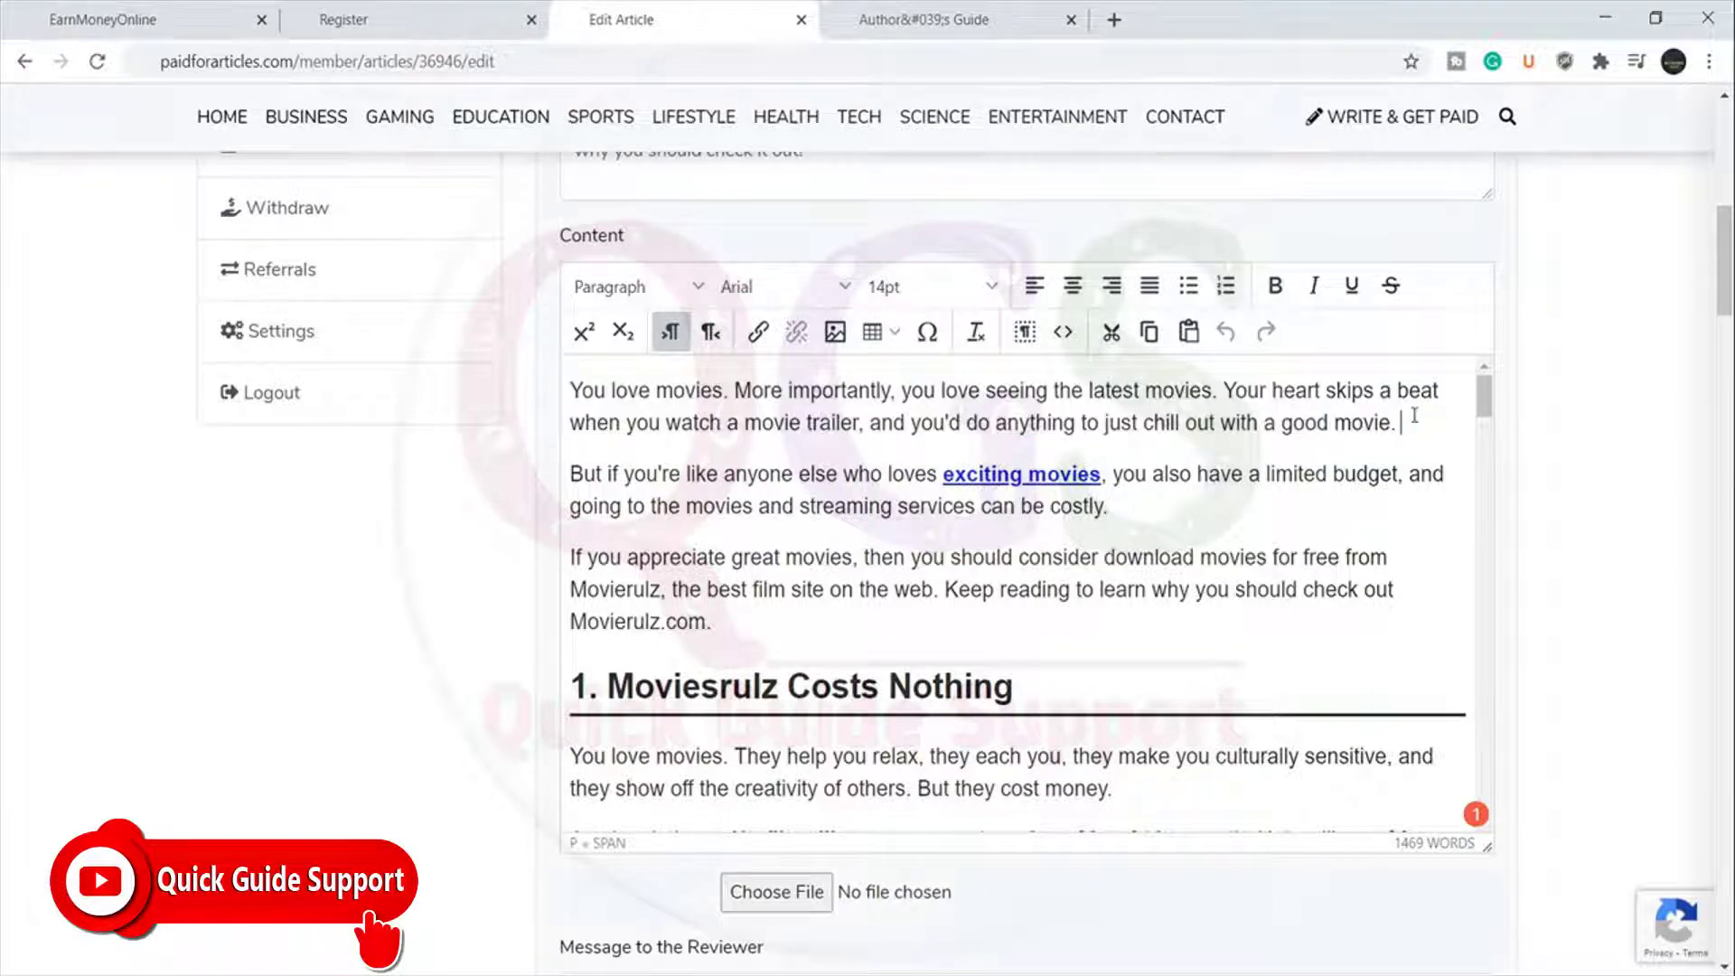
{"action": "left_click", "coordinate": [1012, 13]}
{"action": "scroll", "coordinate": [985, 488], "scroll_direction": "down", "scroll_amount": 12}
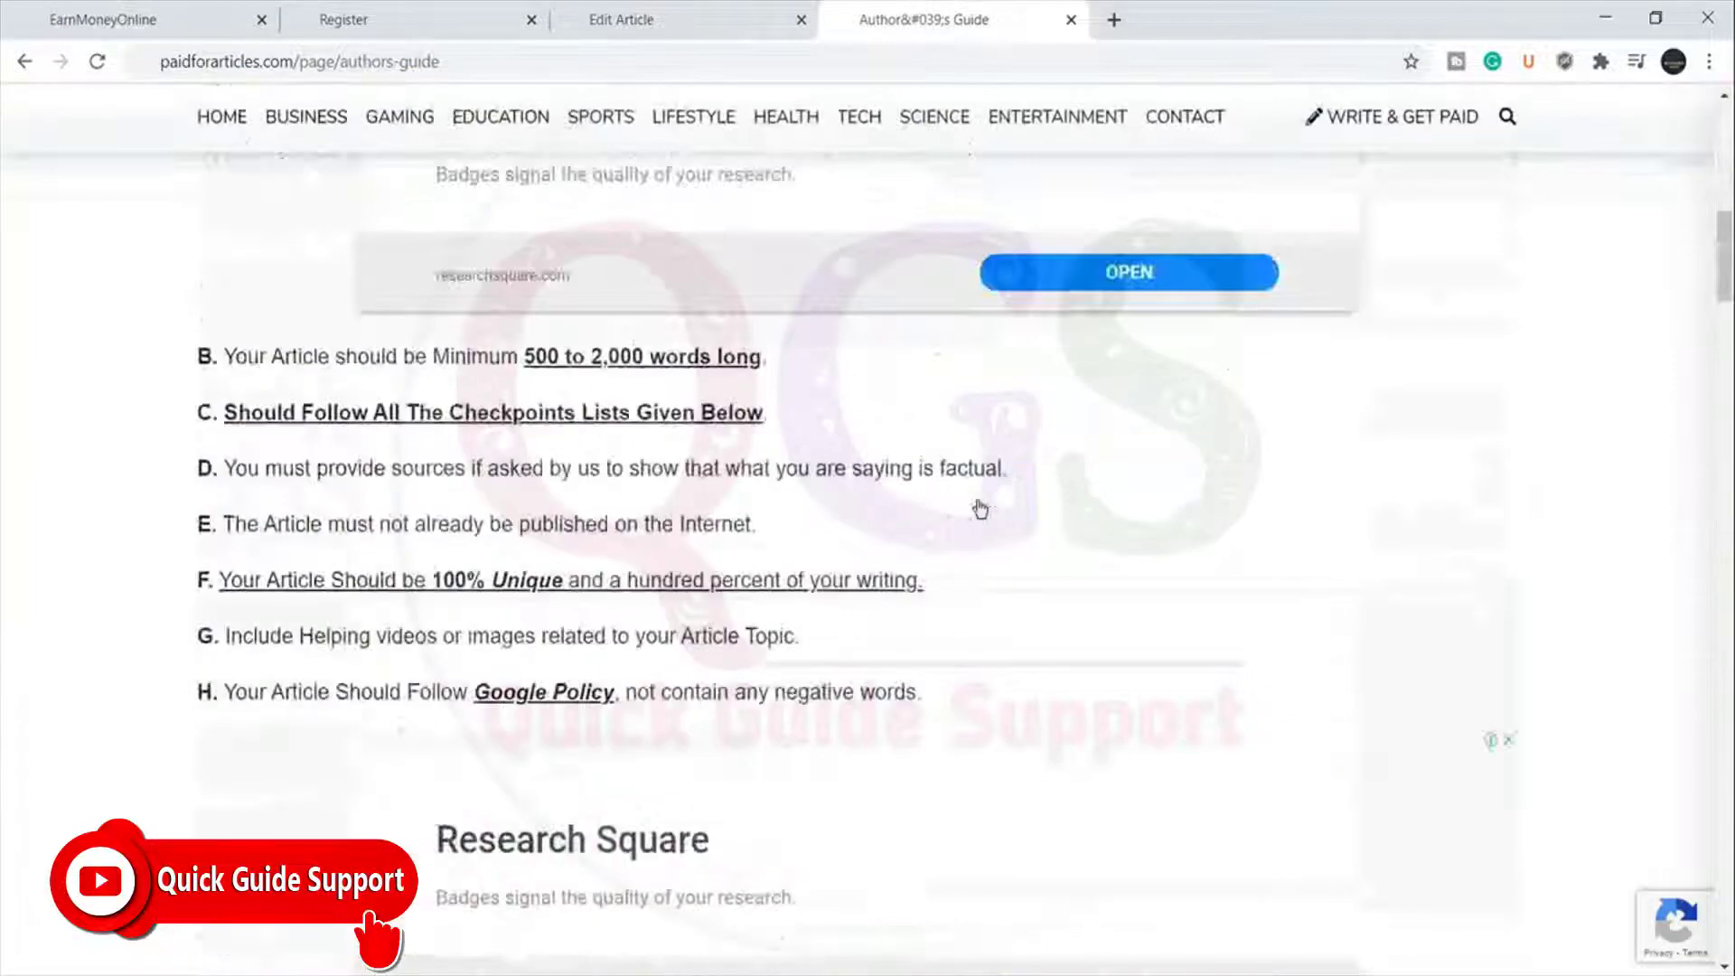
{"action": "scroll", "coordinate": [981, 509], "scroll_direction": "down", "scroll_amount": 10}
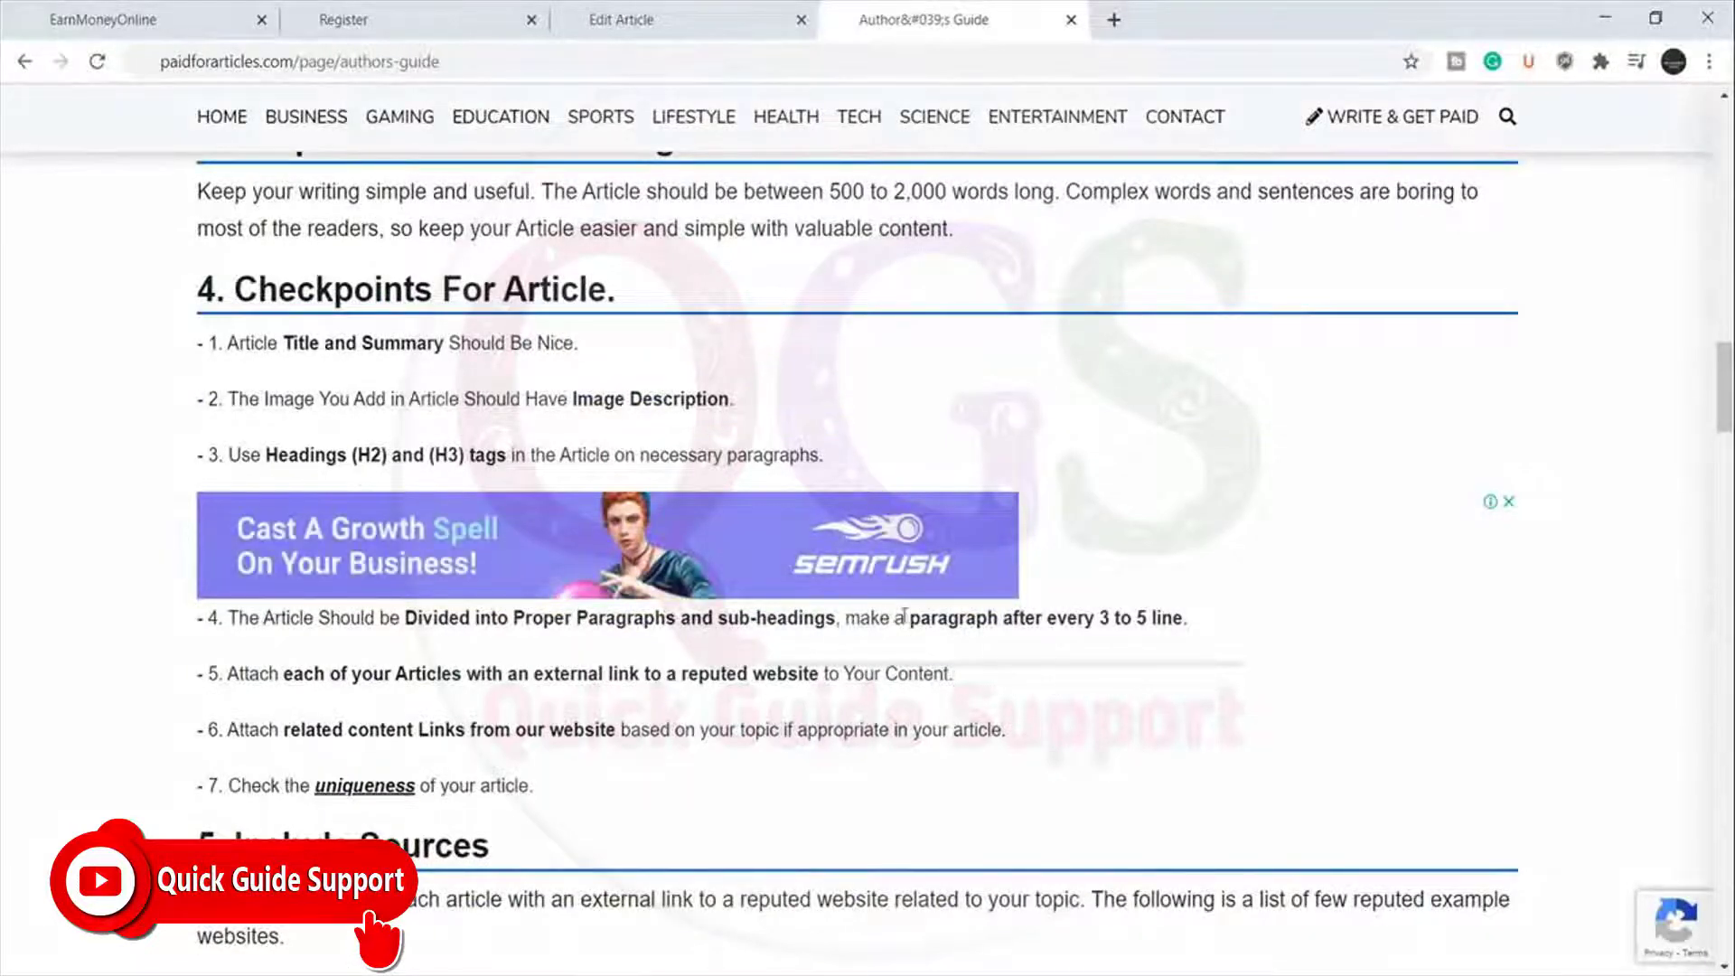
Inspect the "exciting movies" link in the example article, copy part of its URL, check its target window option, and close without saving.
{"action": "left_click", "coordinate": [651, 19]}
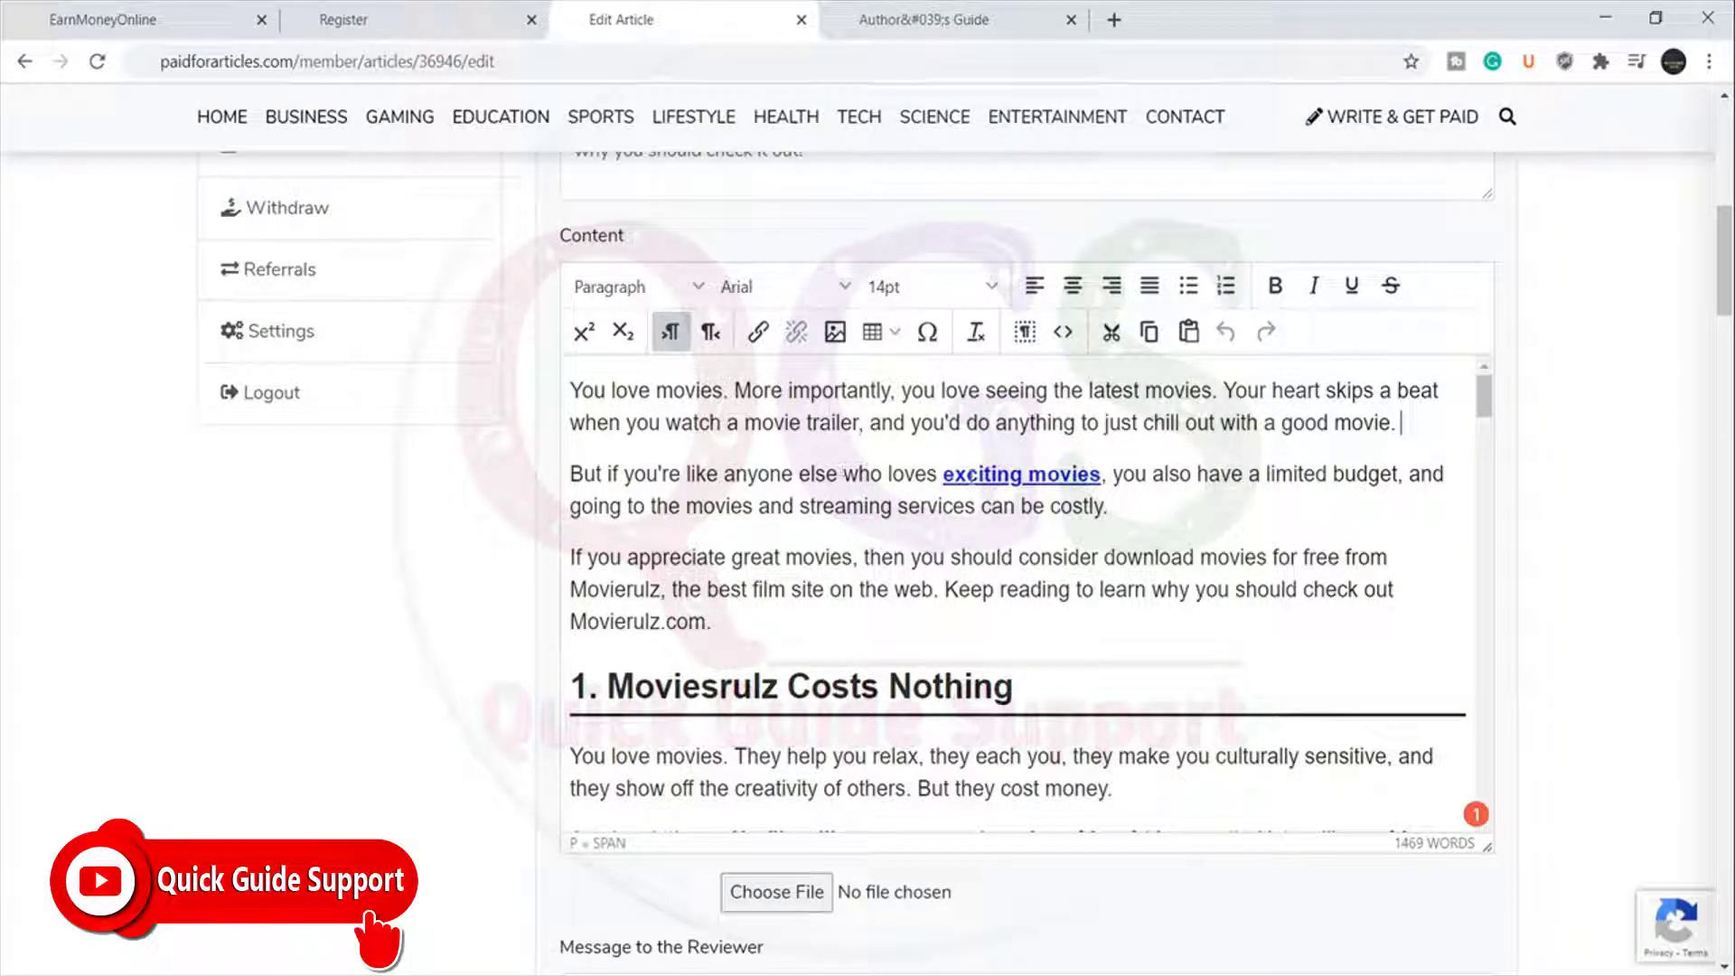
{"action": "double_click", "coordinate": [972, 476]}
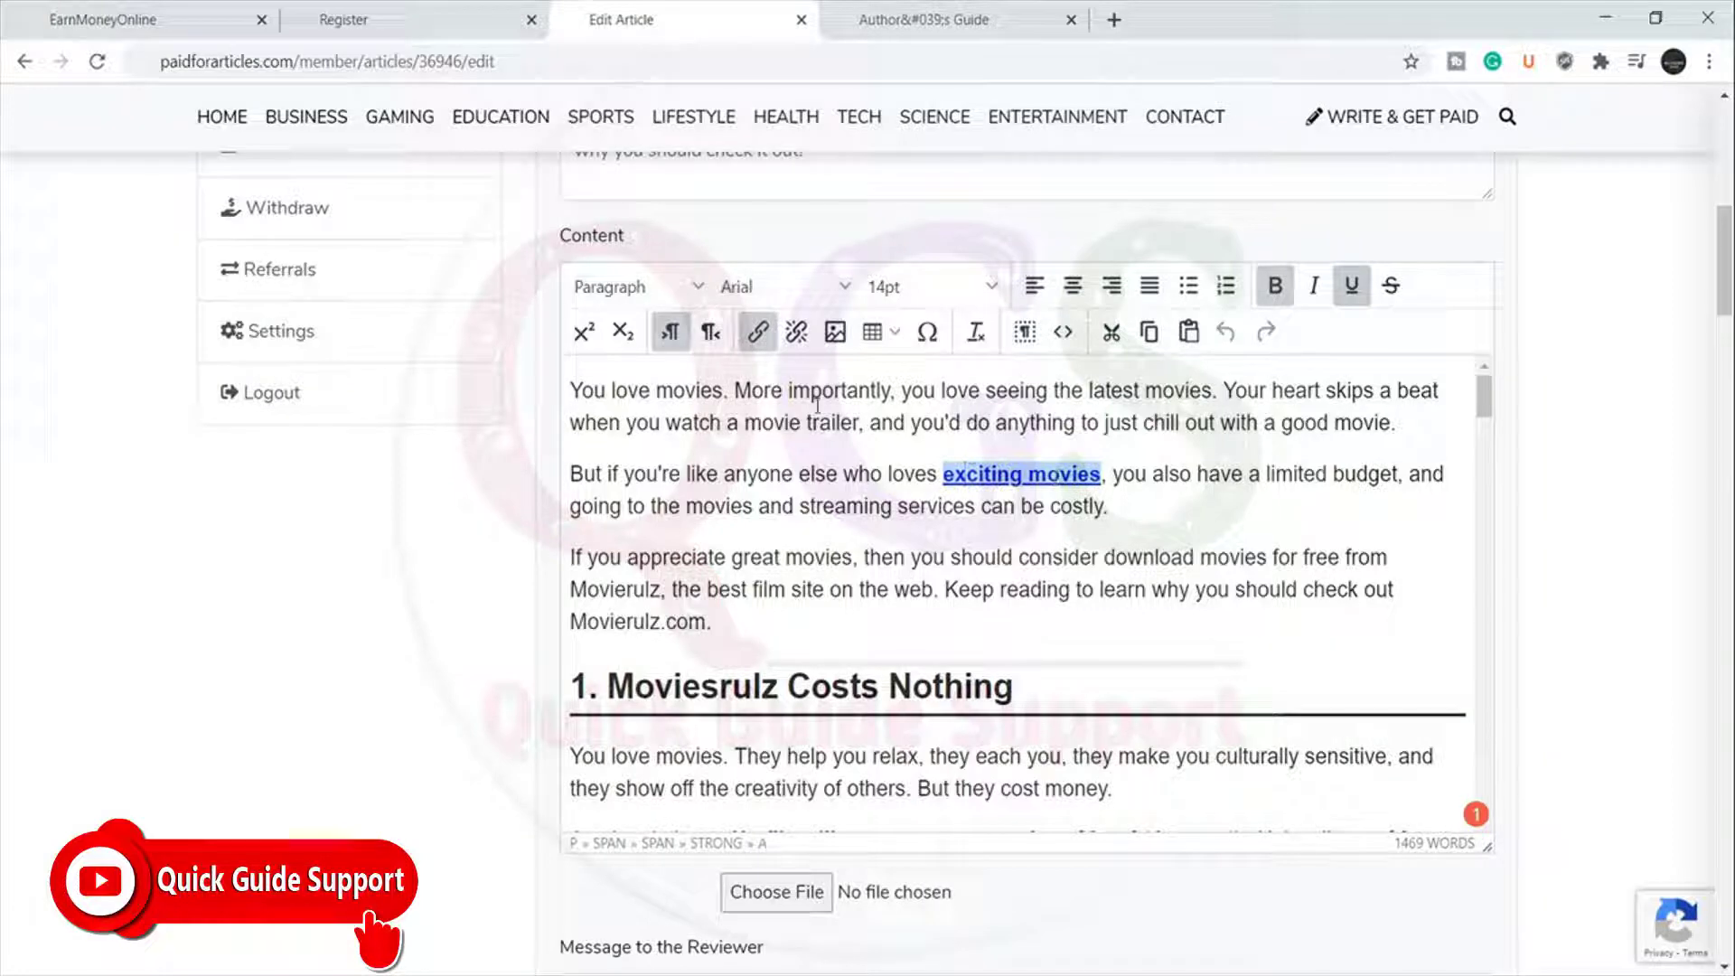
{"action": "left_click", "coordinate": [760, 336]}
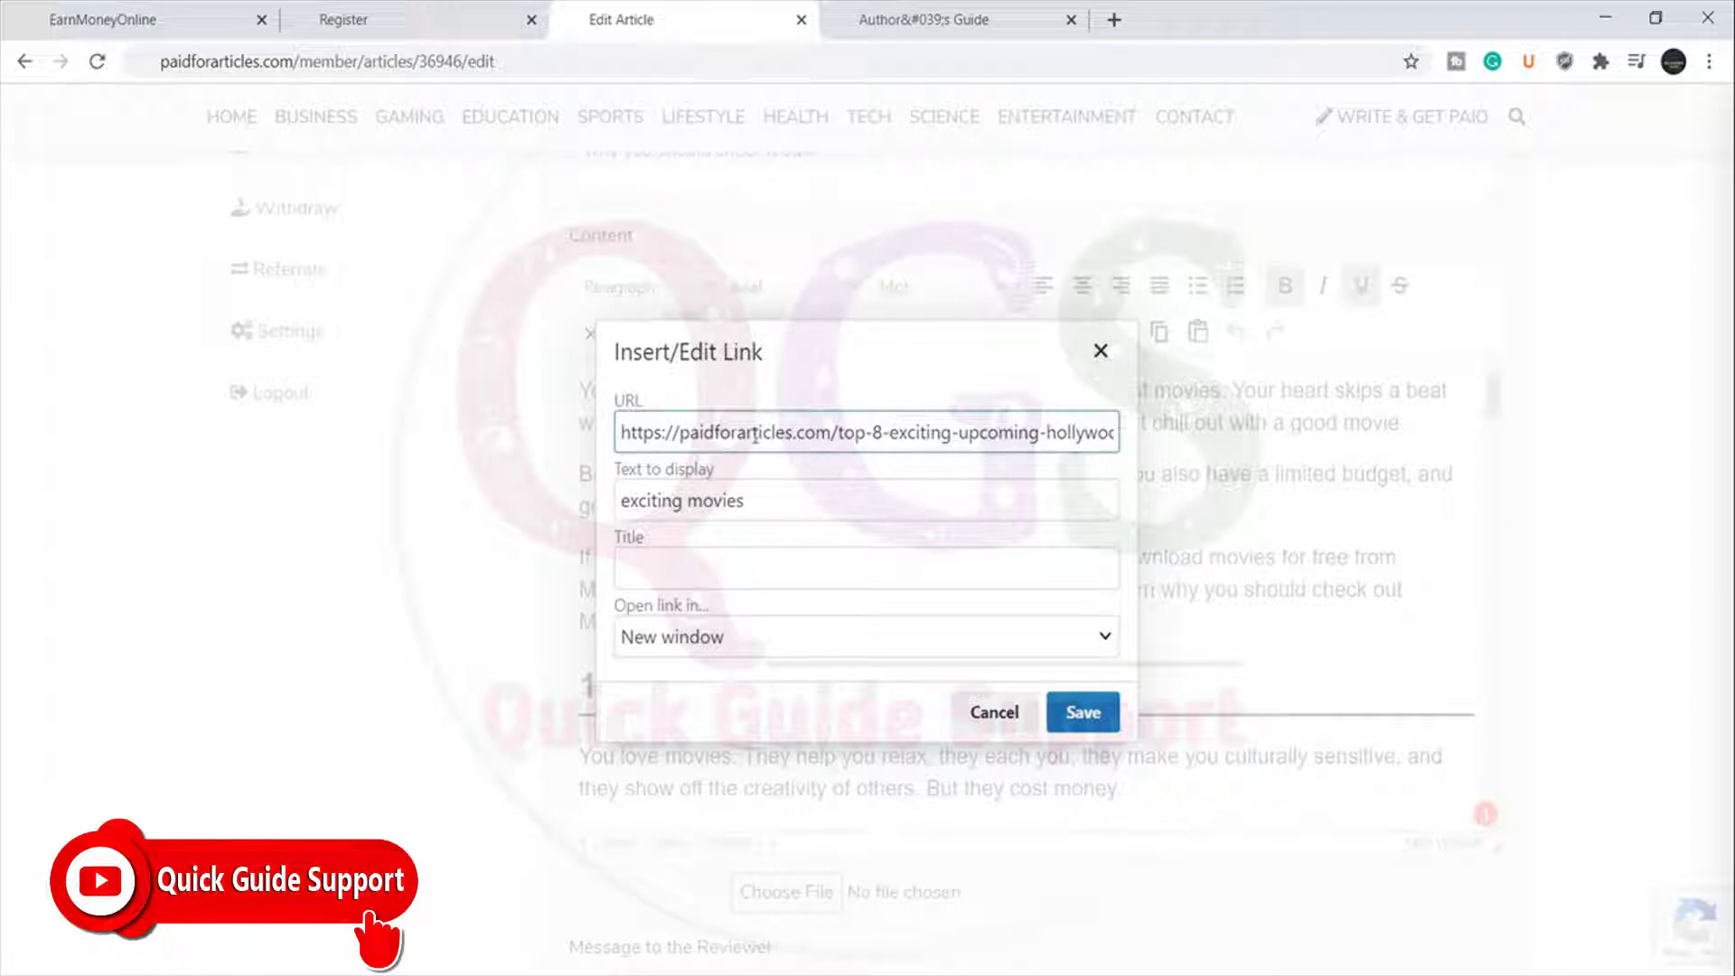
{"action": "left_click_drag", "start_coordinate": [736, 426], "coordinate": [1106, 436]}
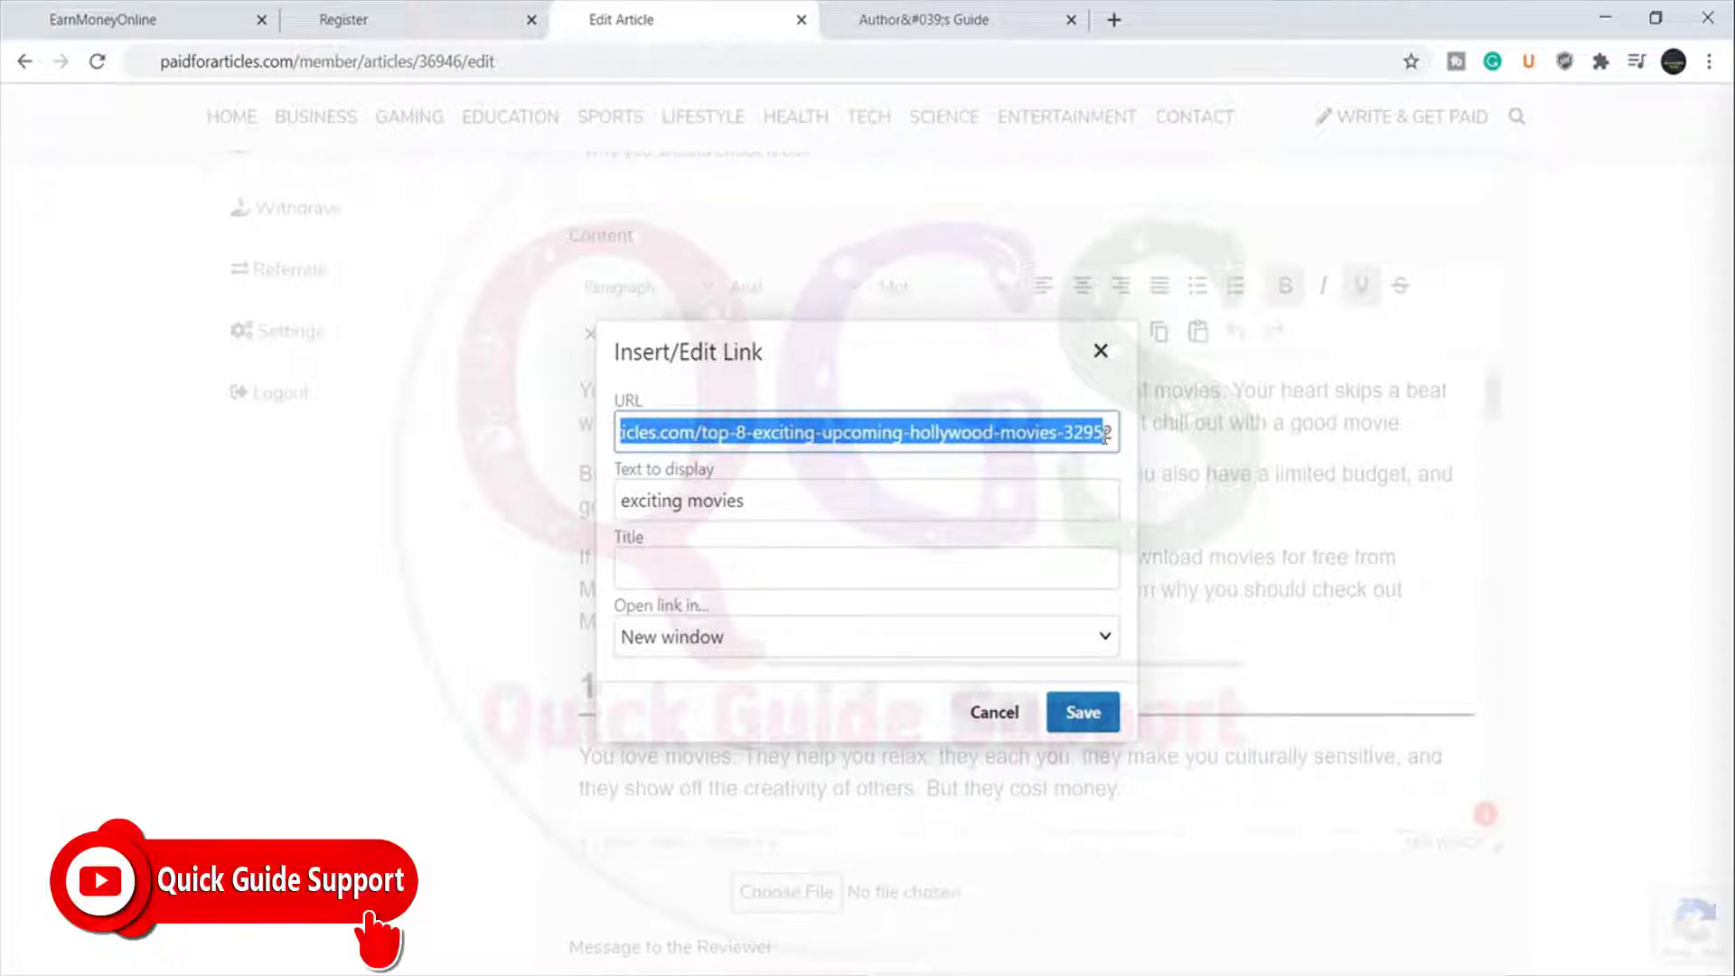
{"action": "key", "text": "ctrl+c"}
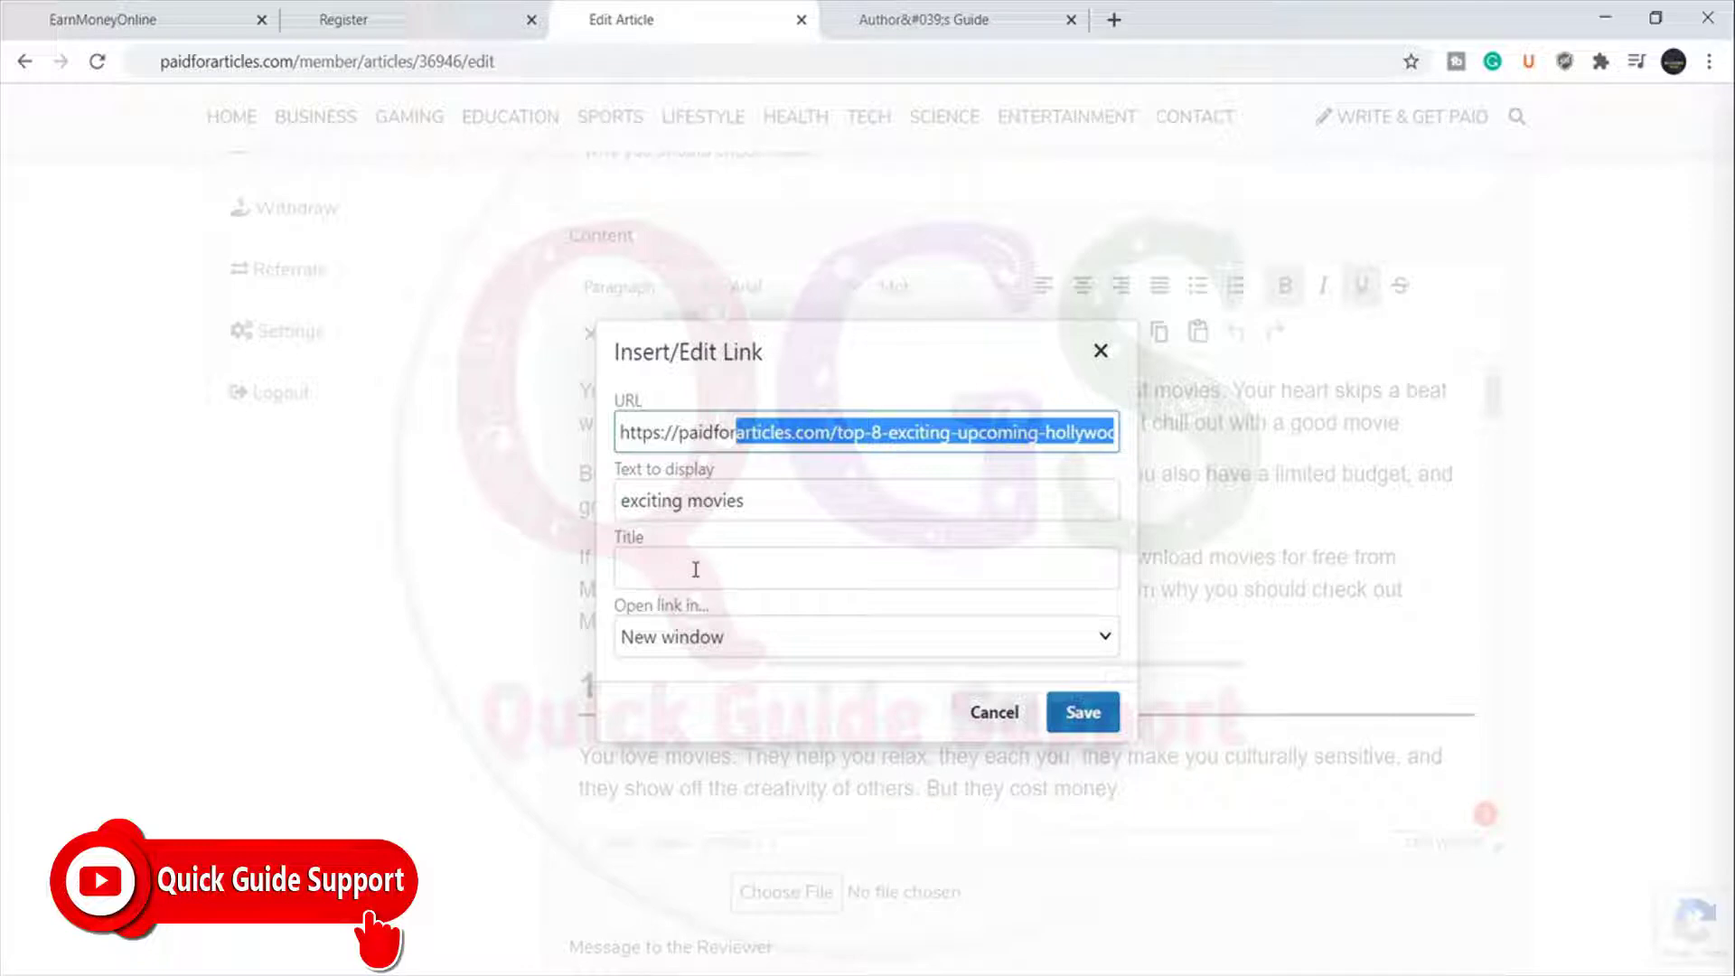
{"action": "left_click", "coordinate": [882, 644]}
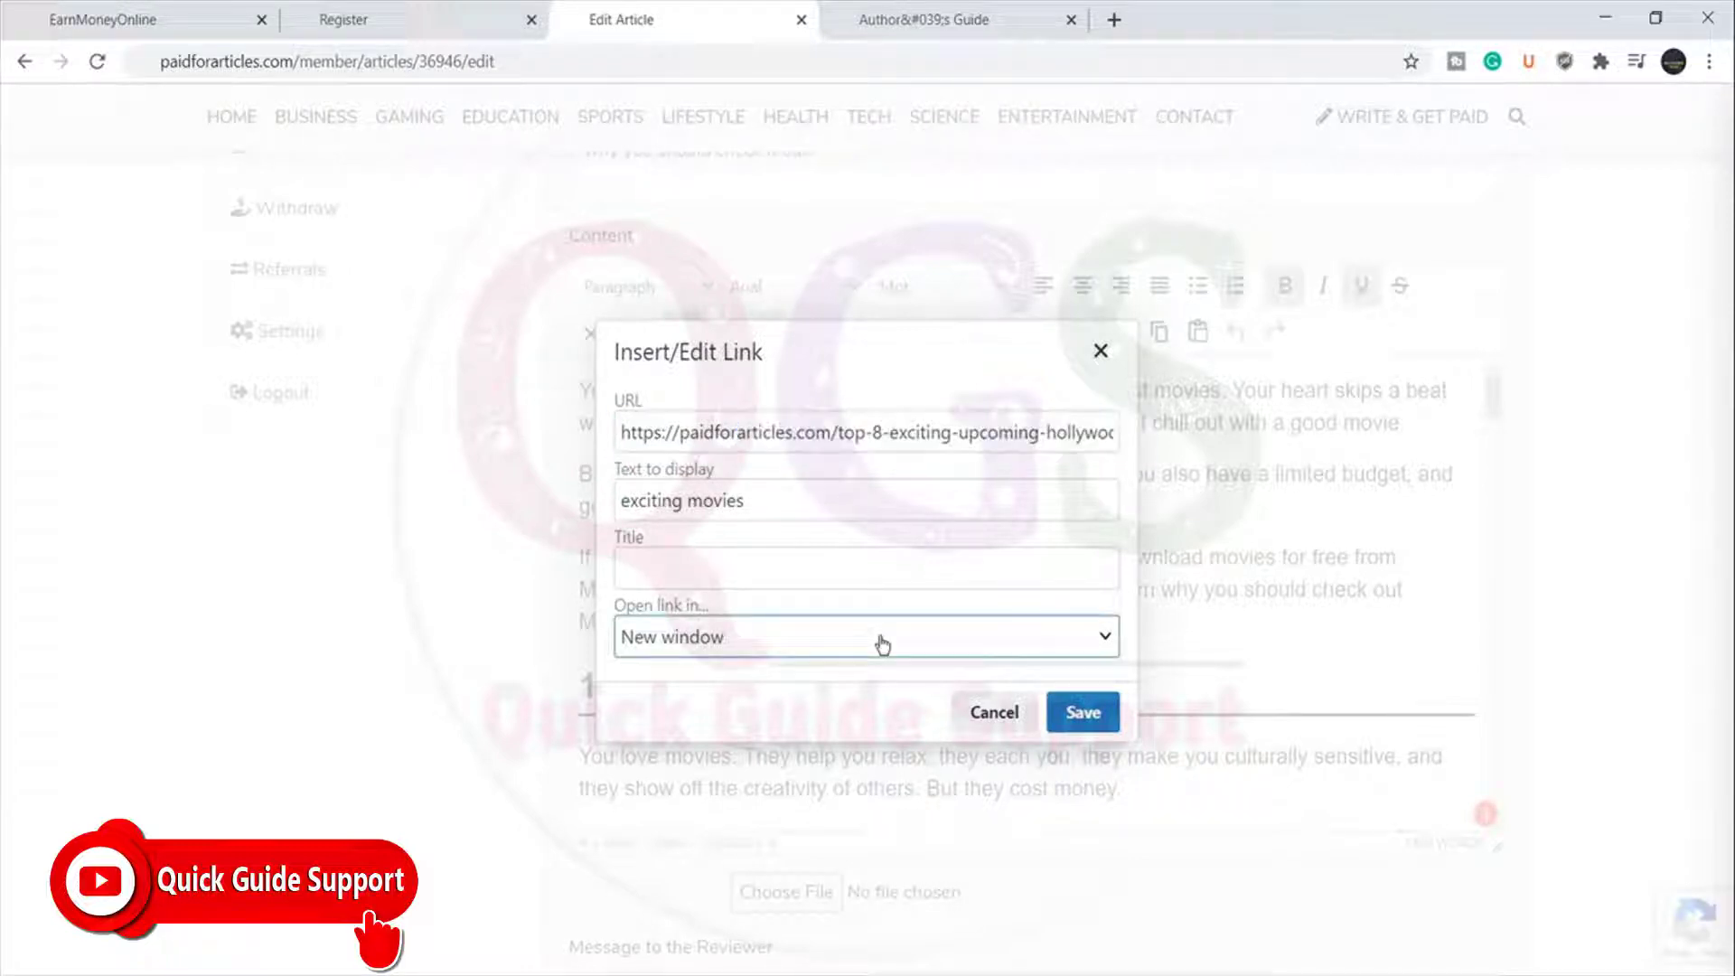
{"action": "left_click", "coordinate": [994, 712]}
{"action": "left_click", "coordinate": [916, 471]}
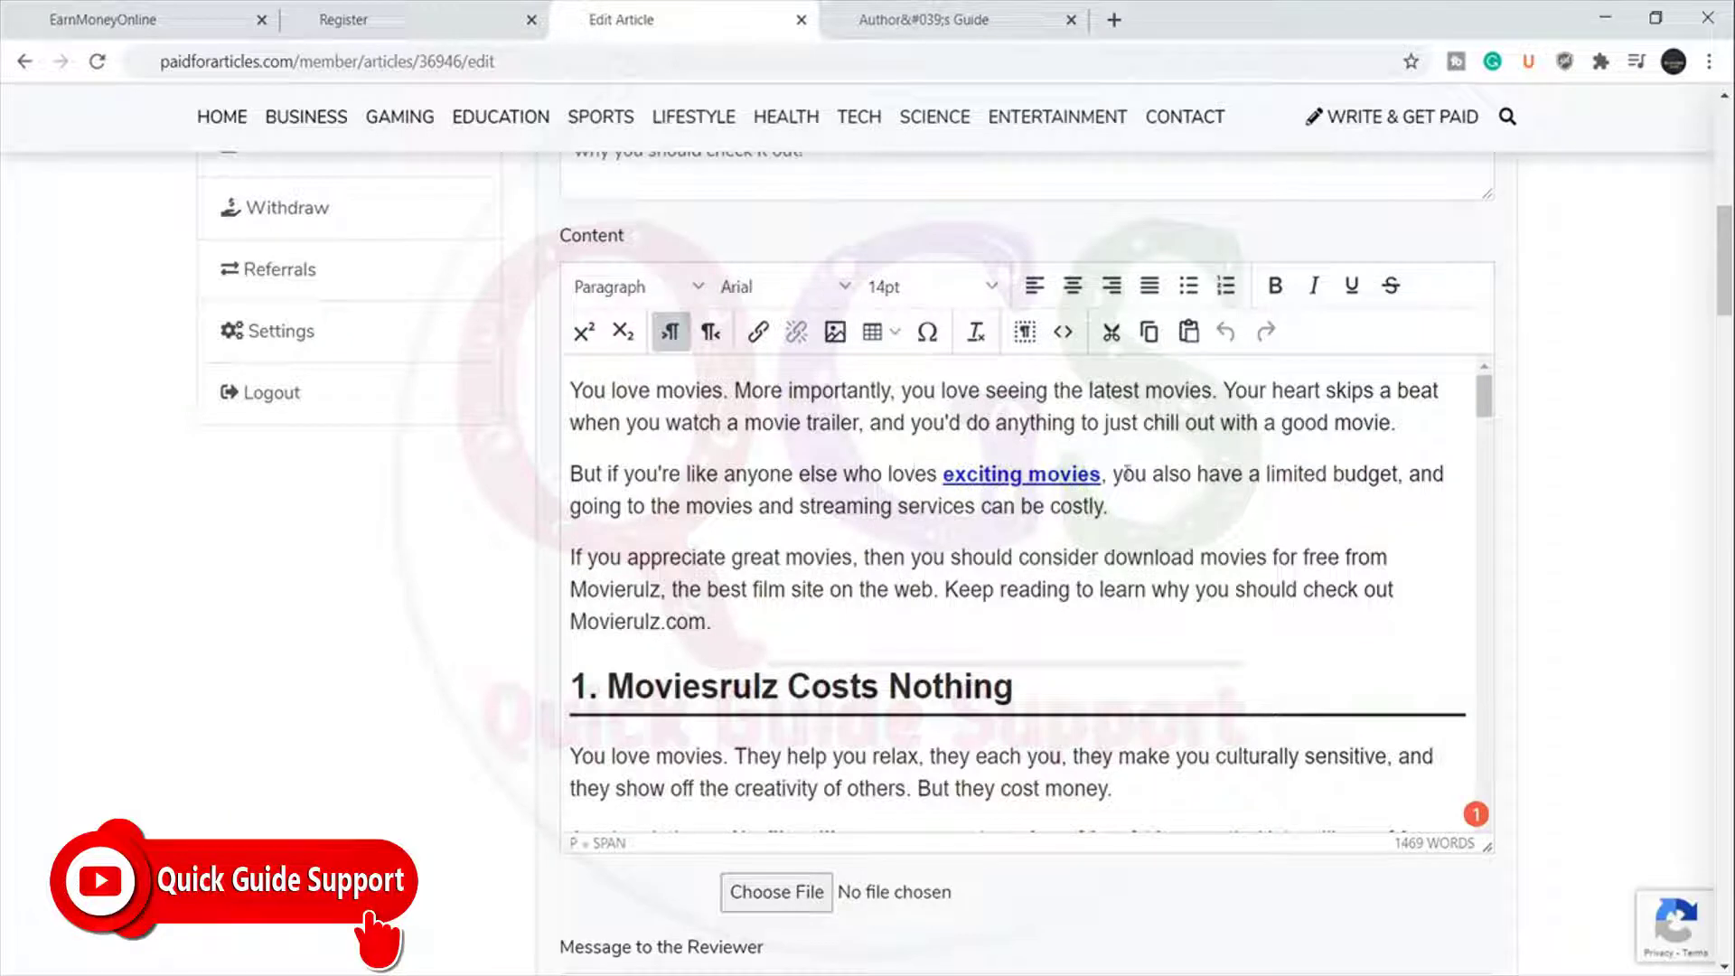
Examine the heading level, font size and bold formatting of the example article's "1. Moviesrulz Costs Nothing" heading.
{"action": "scroll", "coordinate": [1128, 472], "scroll_direction": "down", "scroll_amount": 1}
{"action": "scroll", "coordinate": [783, 438], "scroll_direction": "down", "scroll_amount": 1}
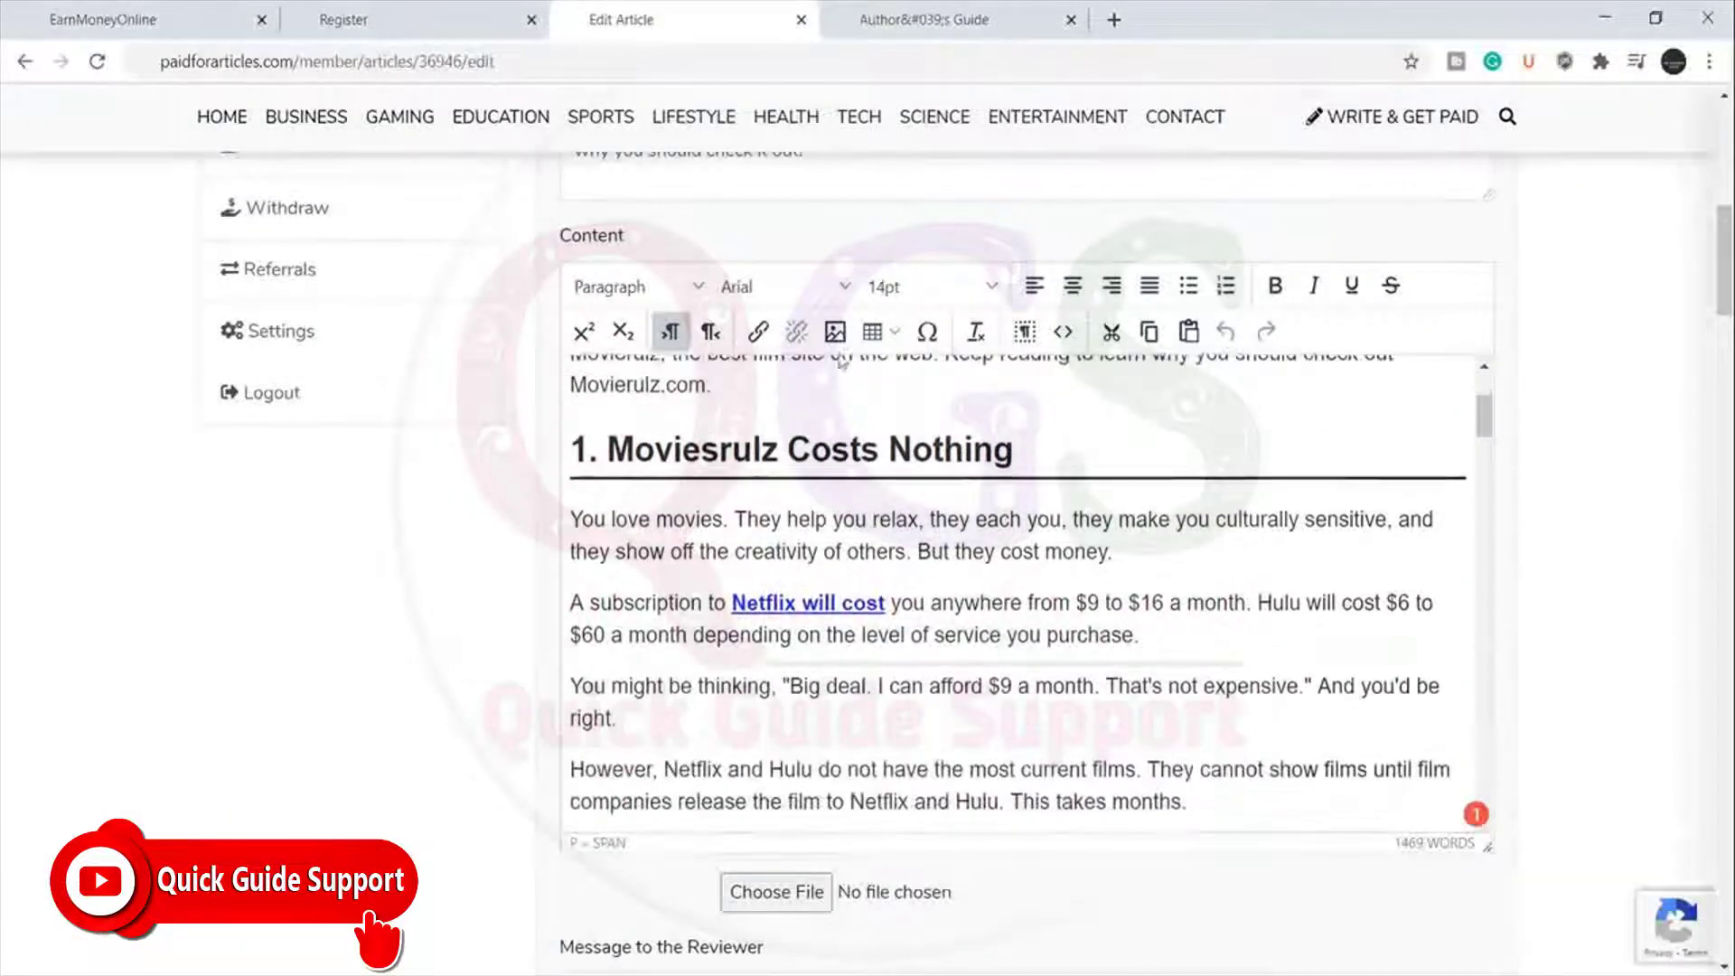
{"action": "scroll", "coordinate": [677, 619], "scroll_direction": "up", "scroll_amount": 1}
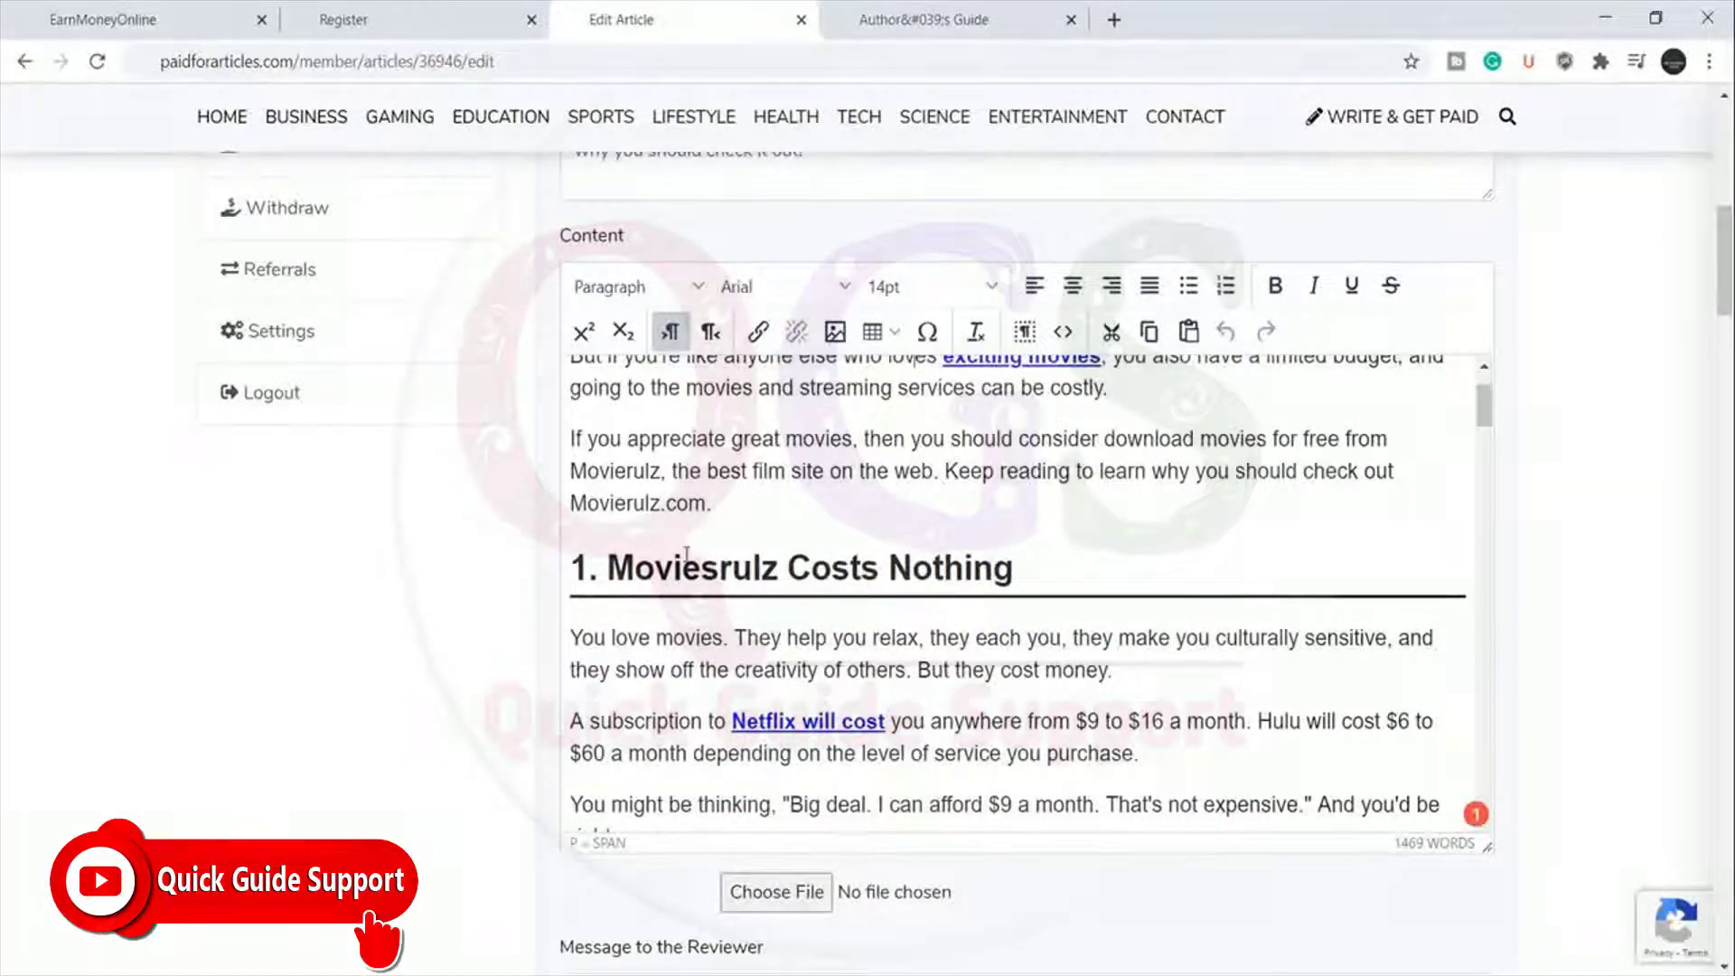
{"action": "left_click", "coordinate": [849, 567]}
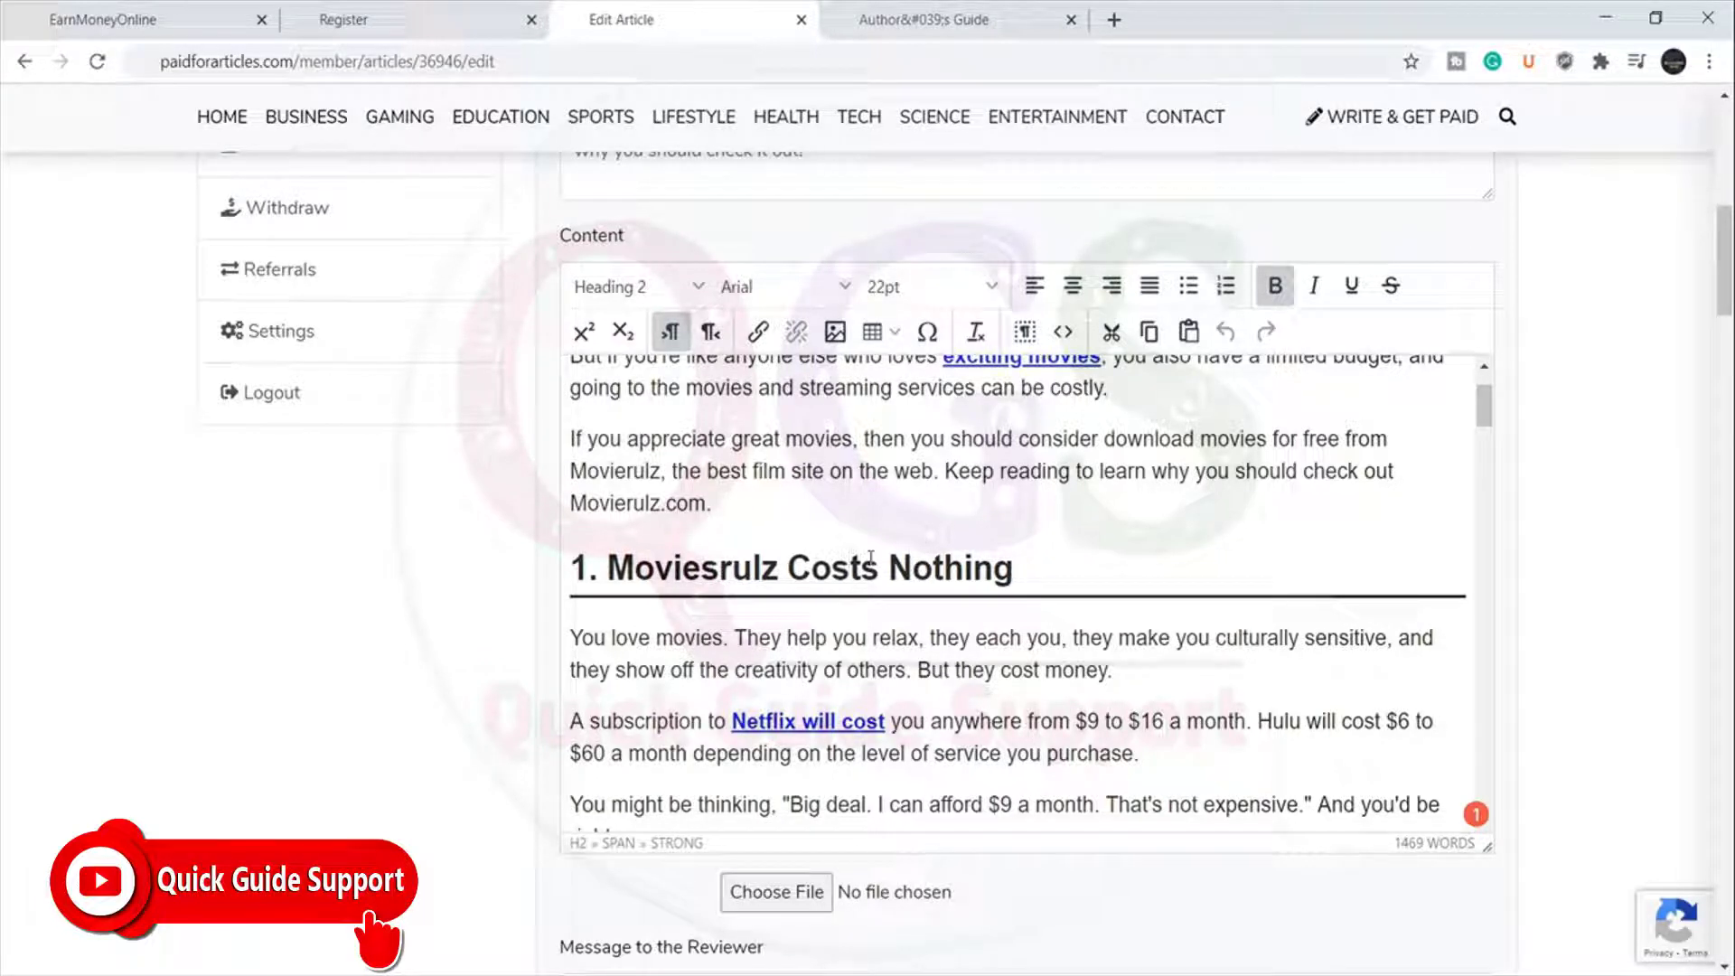
{"action": "left_click", "coordinate": [770, 471]}
{"action": "left_click_drag", "start_coordinate": [1013, 570], "coordinate": [573, 591]}
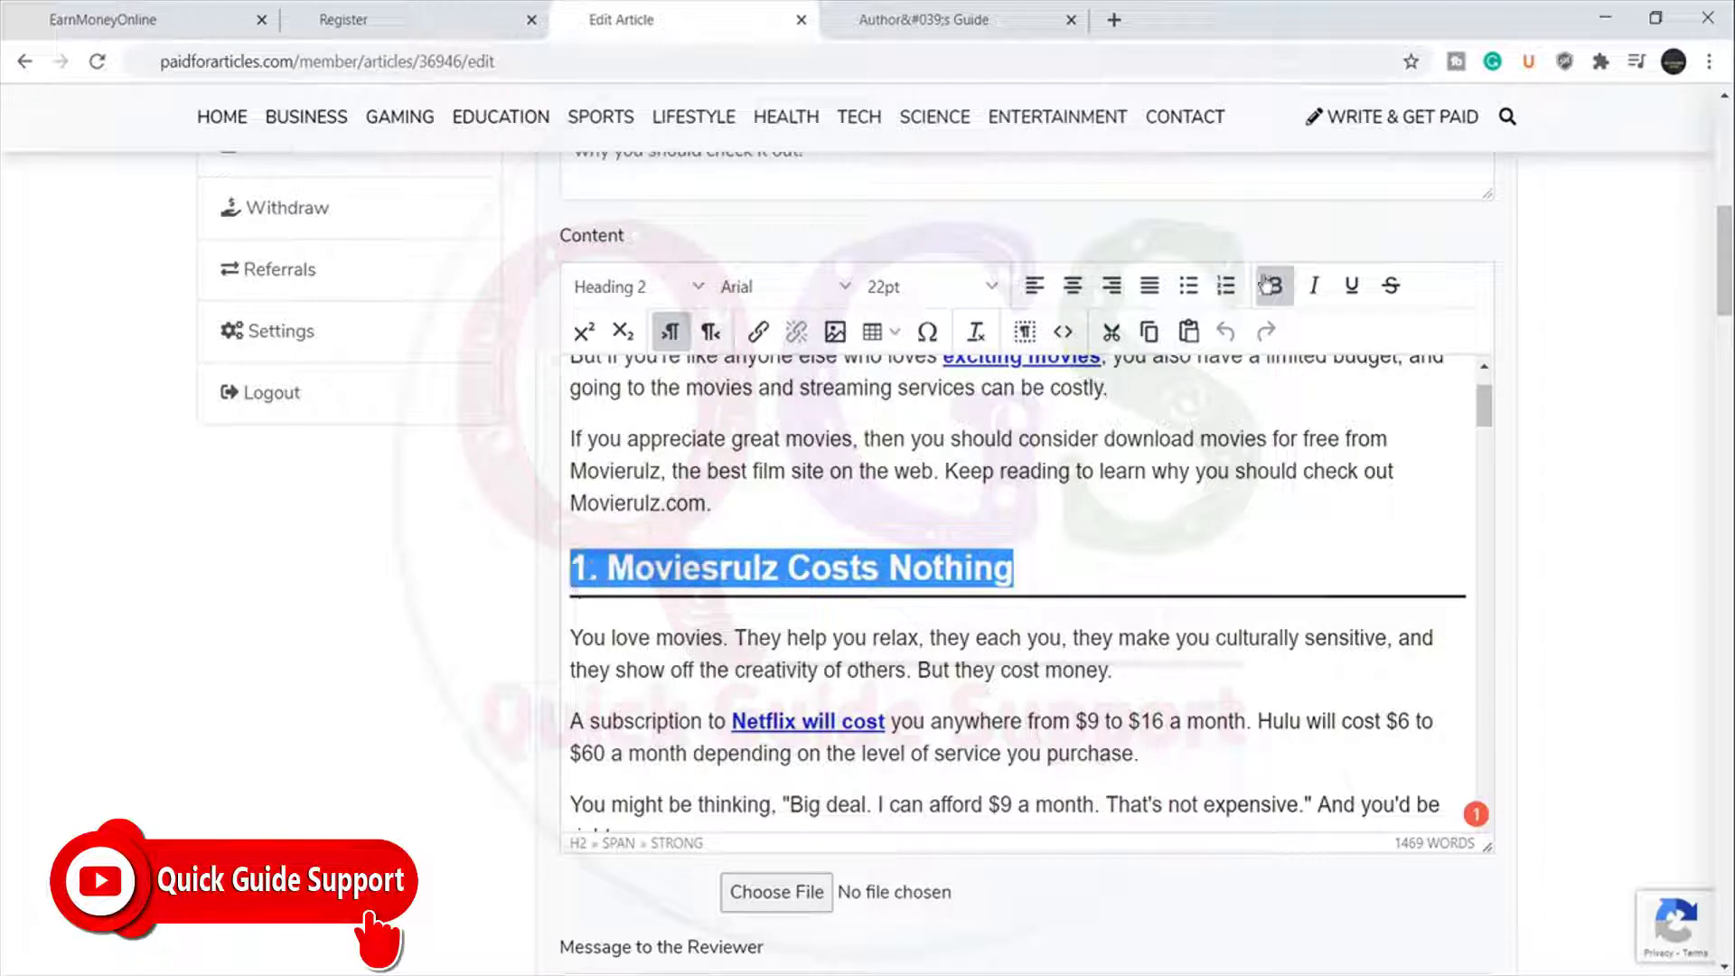
{"action": "left_click", "coordinate": [1068, 570]}
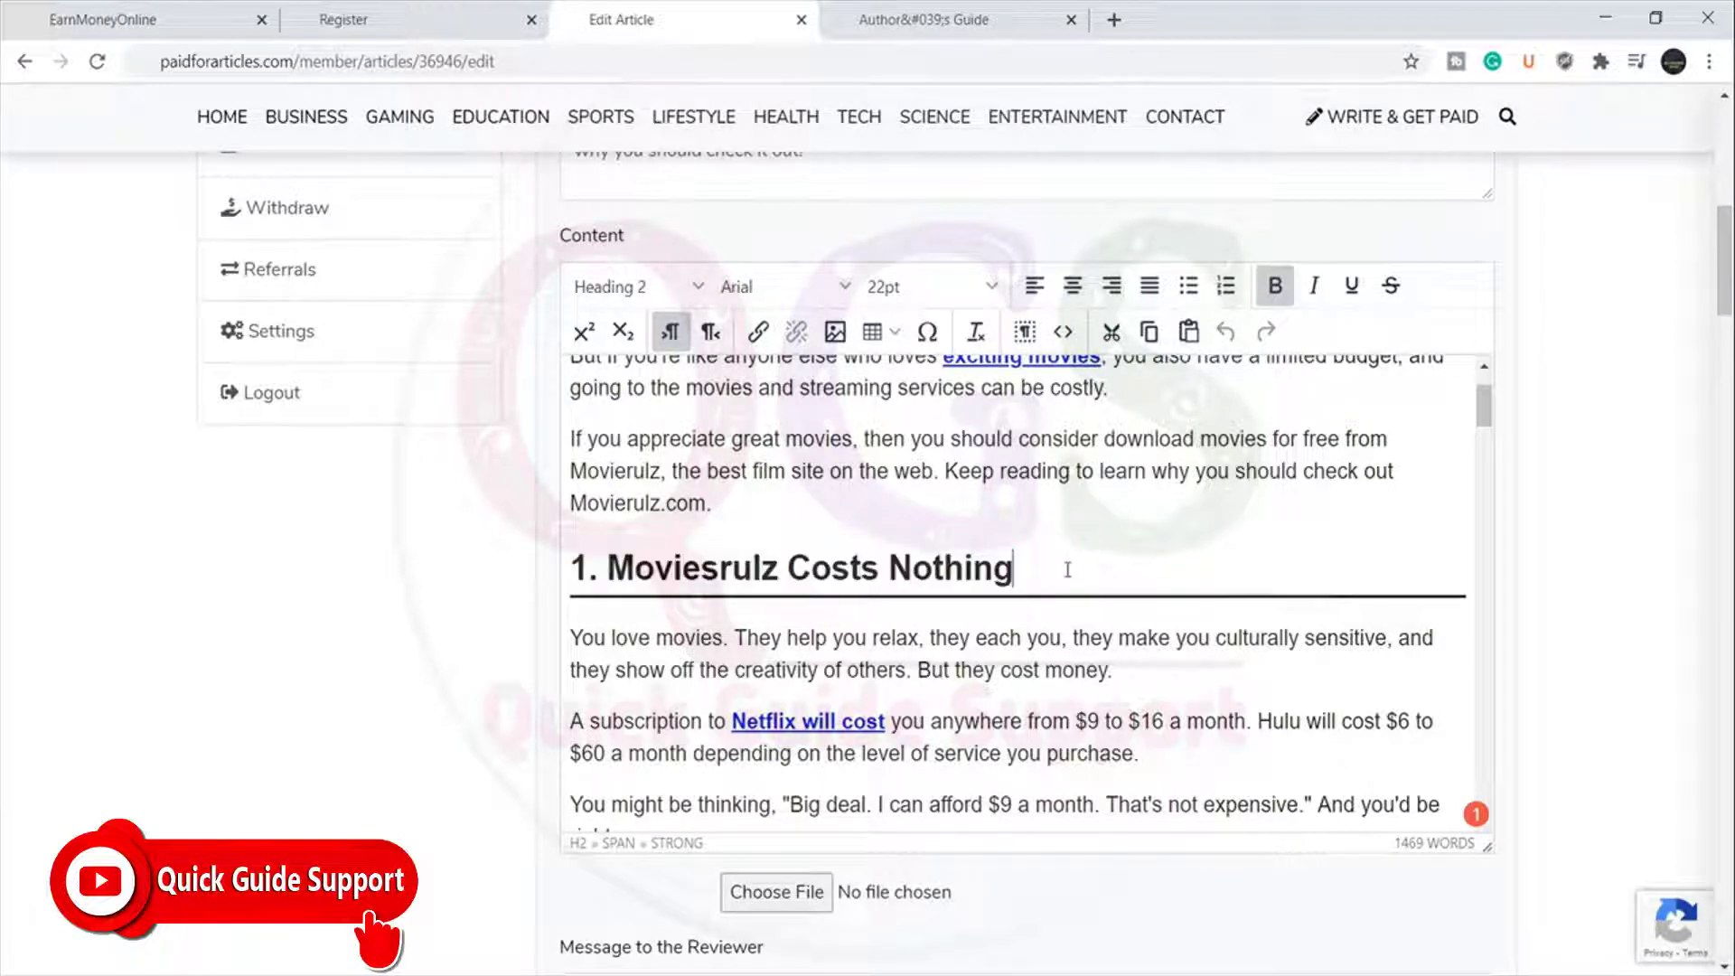
Check the Author's Guide checkpoint on using H2 and H3 heading tags, and return to the example article.
{"action": "left_click", "coordinate": [949, 22]}
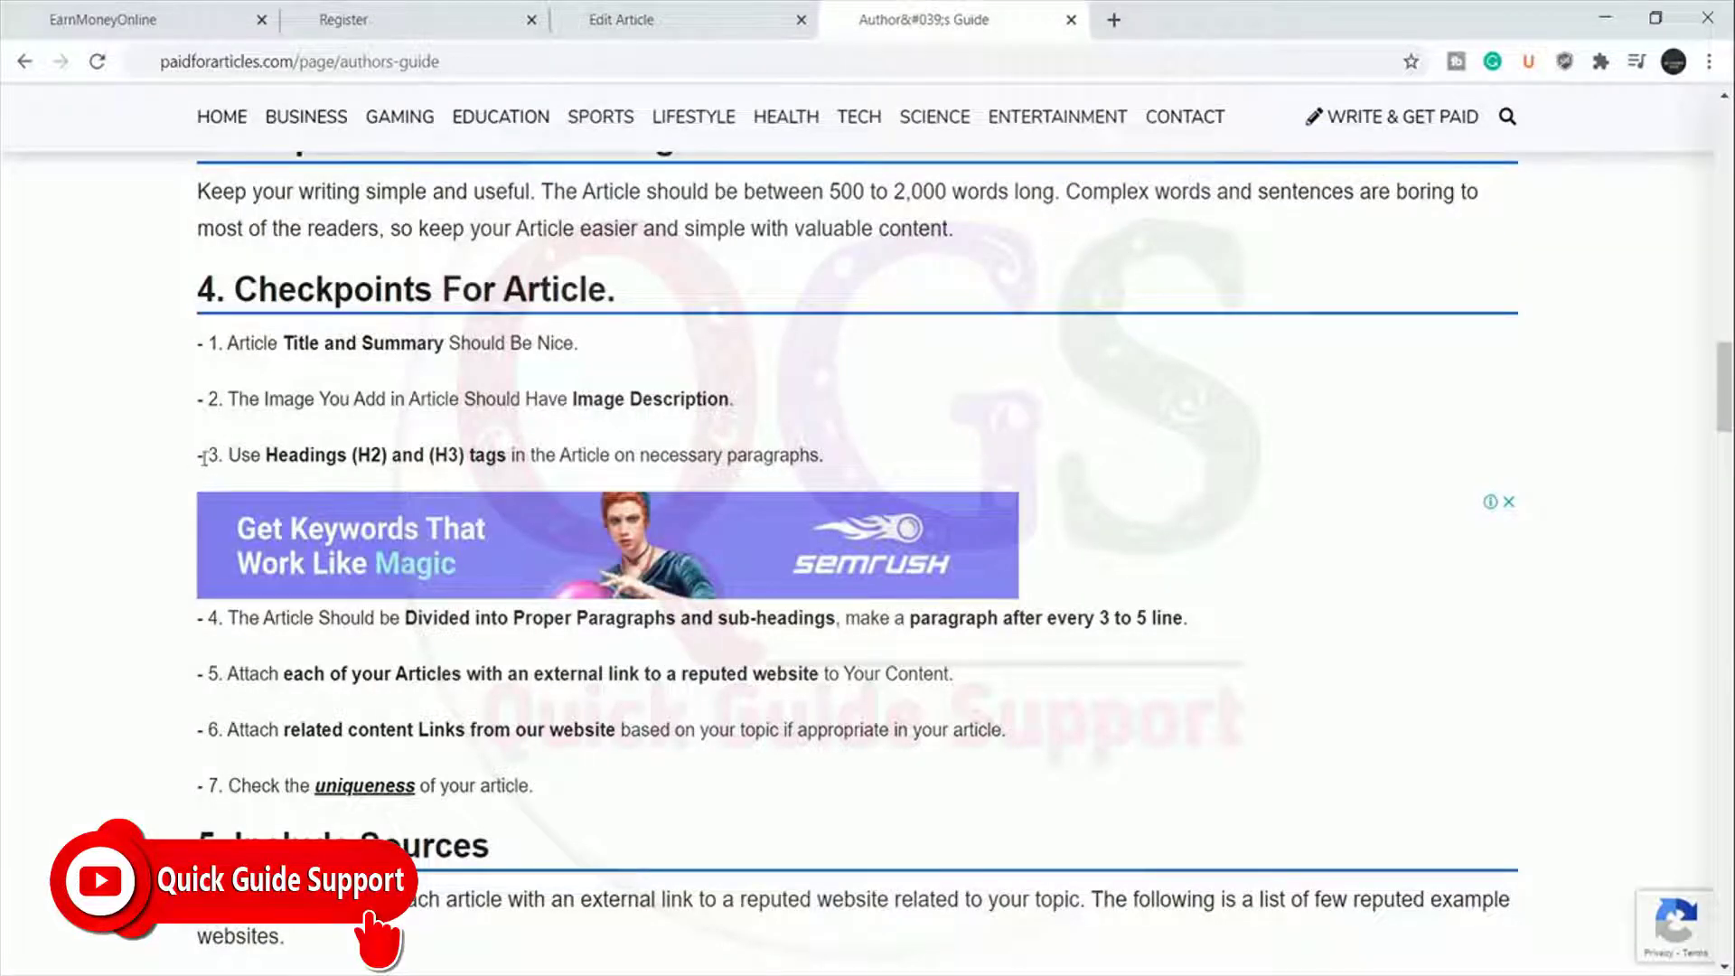
{"action": "left_click_drag", "start_coordinate": [211, 456], "coordinate": [448, 456]}
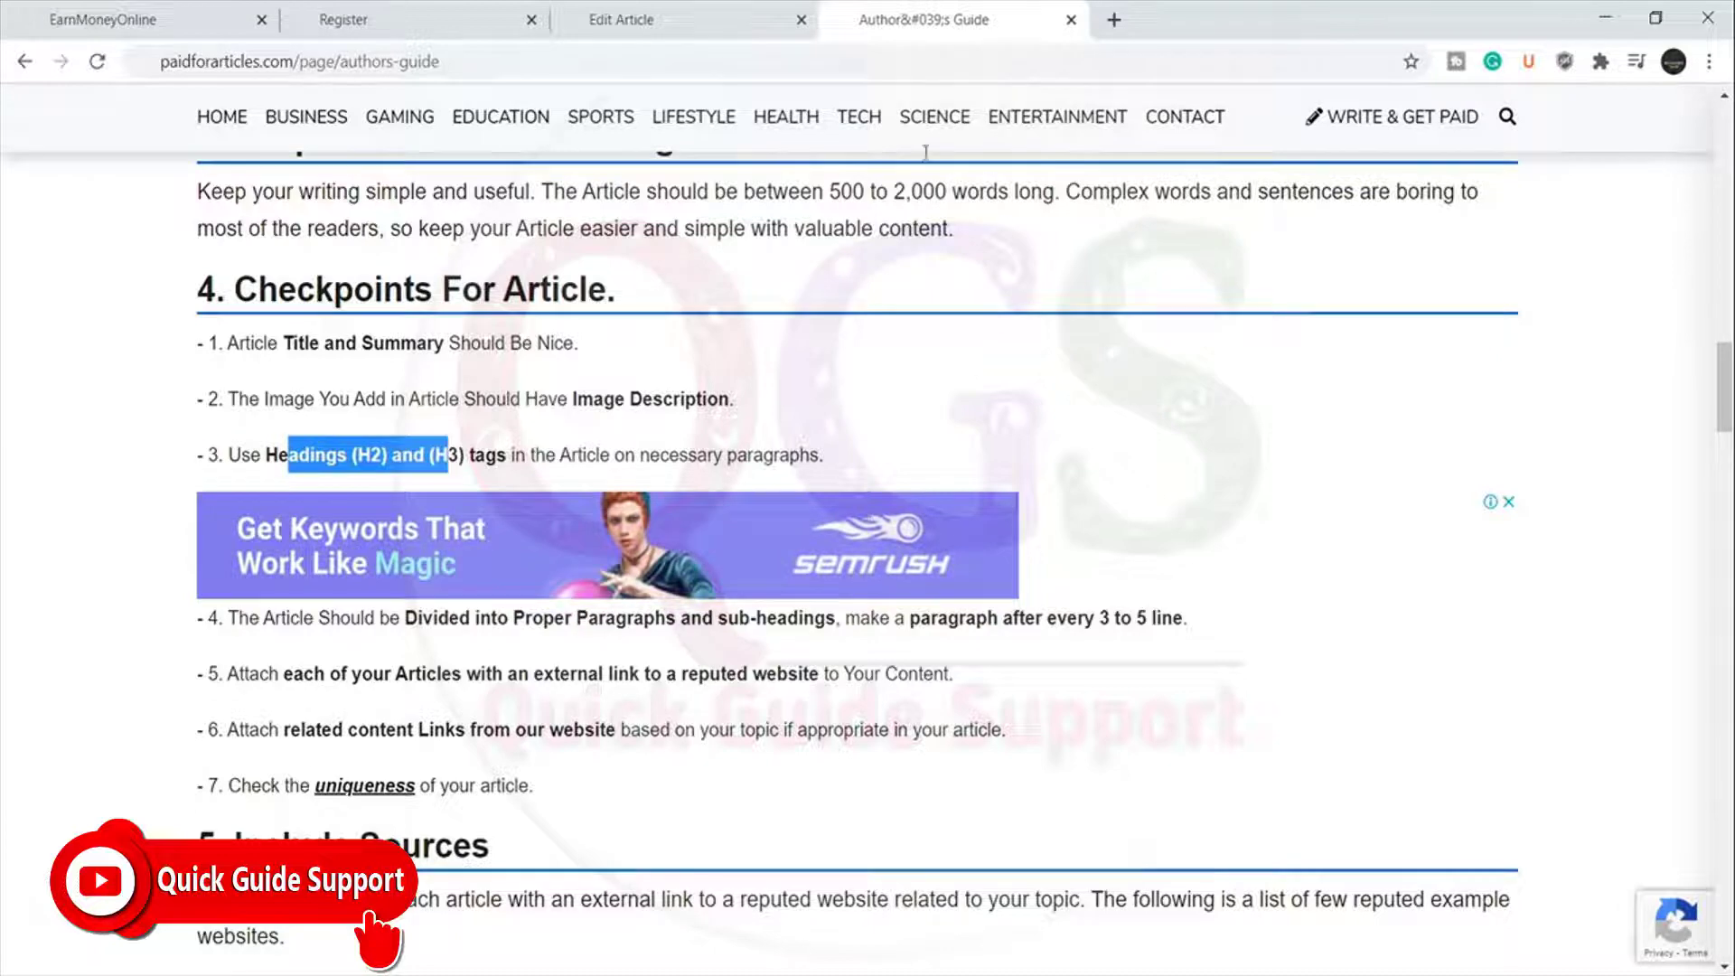
{"action": "left_click", "coordinate": [622, 18]}
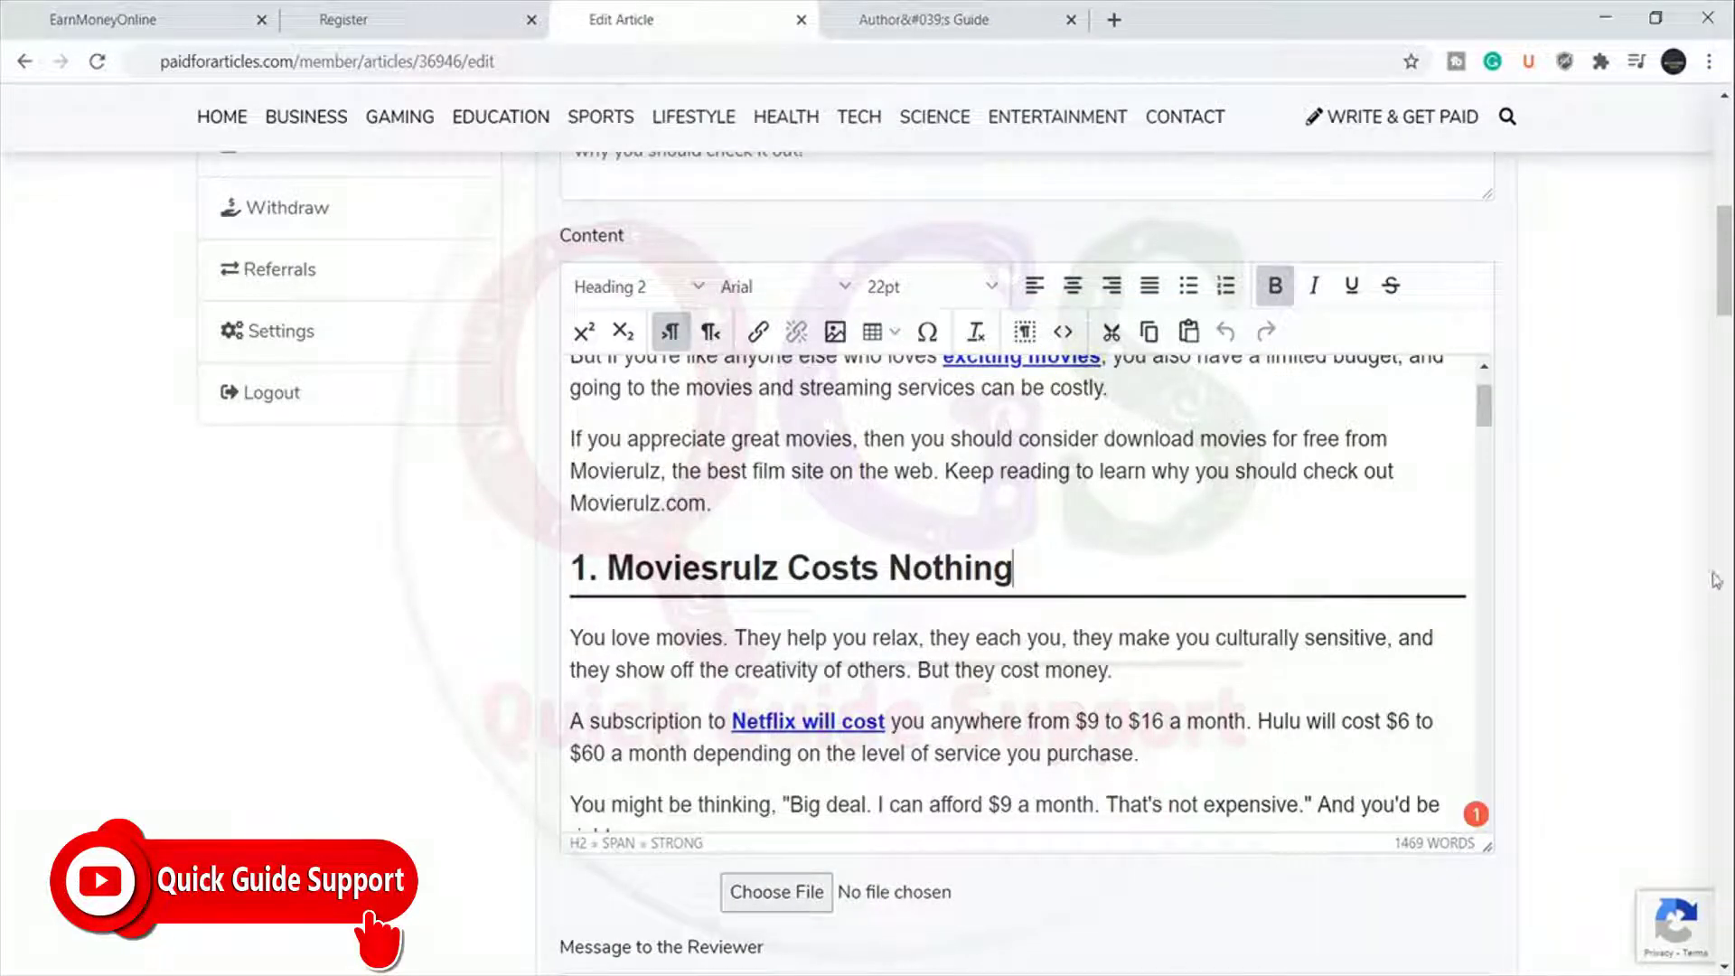
Examine the formatting and length of the paragraphs directly under the "1. Moviesrulz Costs Nothing" heading.
{"action": "scroll", "coordinate": [1597, 451], "scroll_direction": "down", "scroll_amount": 1}
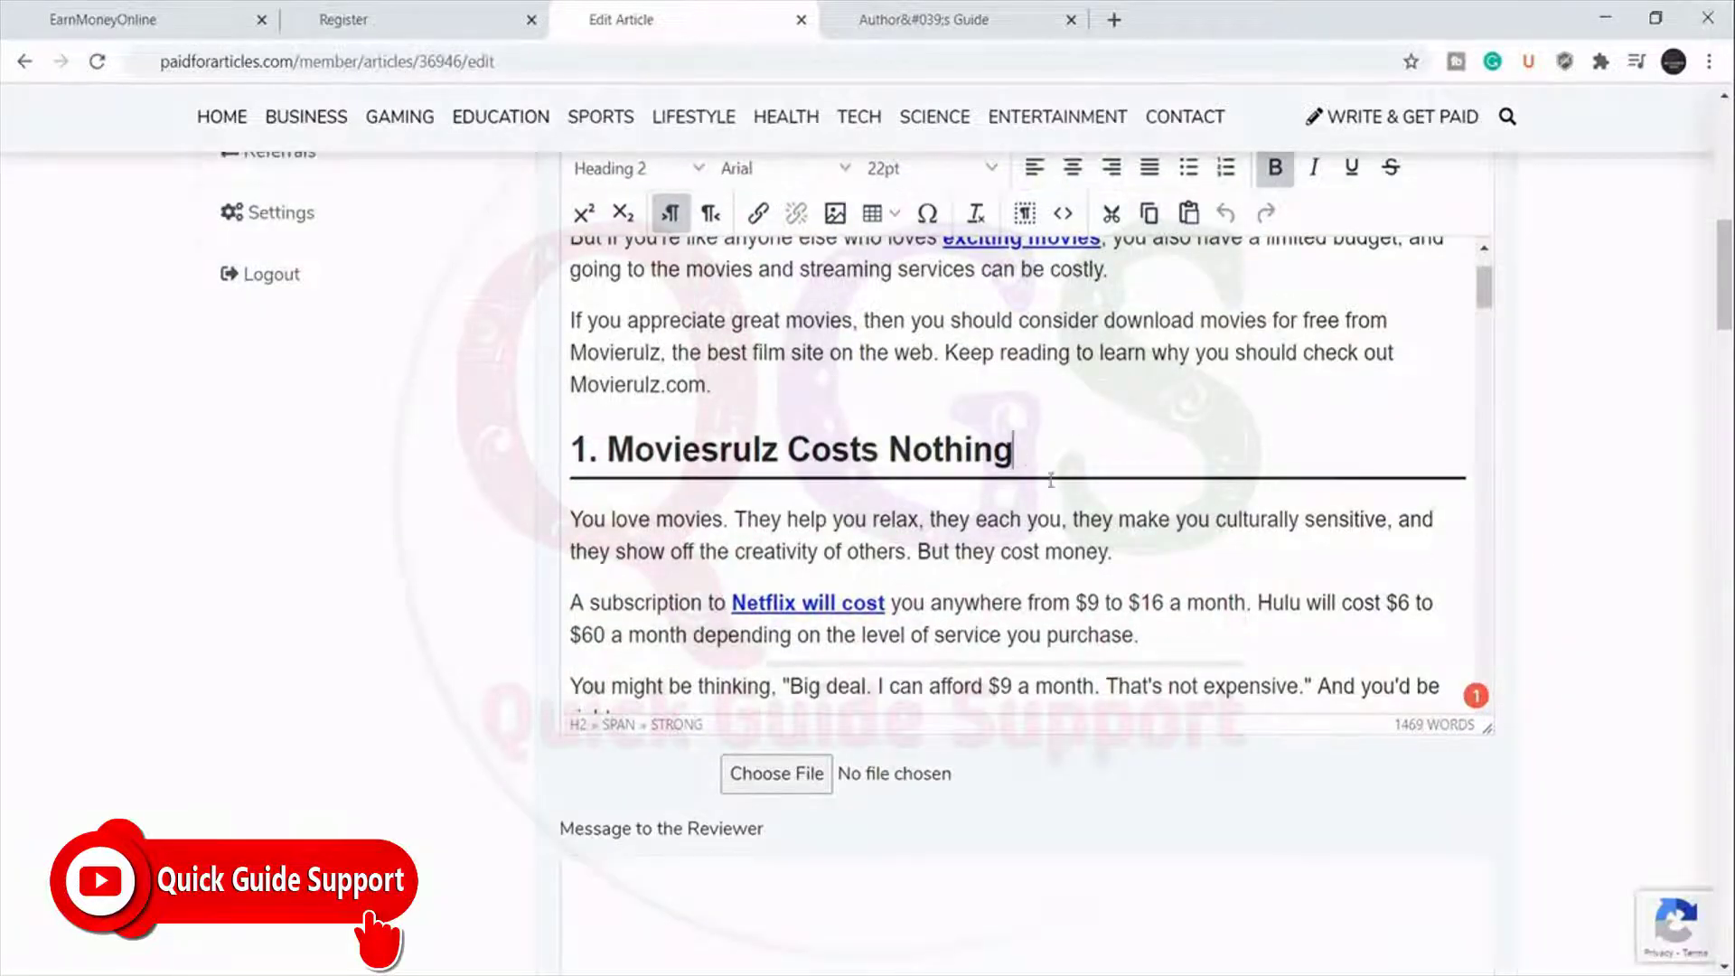
{"action": "scroll", "coordinate": [824, 415], "scroll_direction": "down", "scroll_amount": 1}
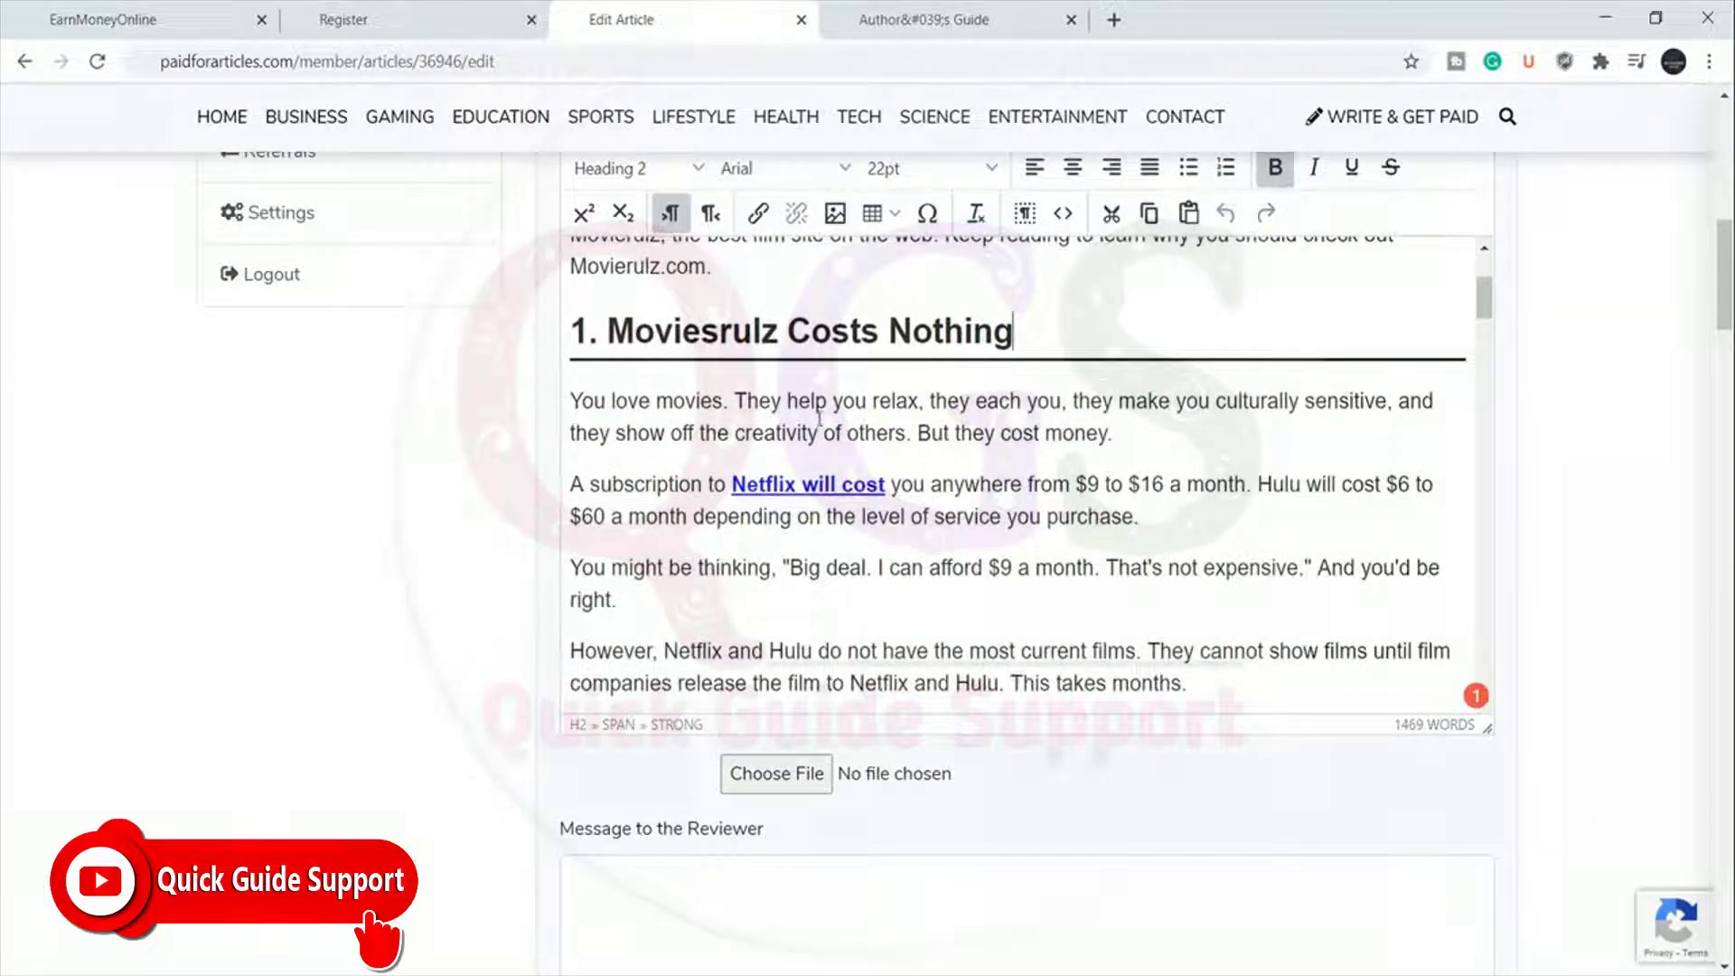
{"action": "left_click", "coordinate": [1123, 438]}
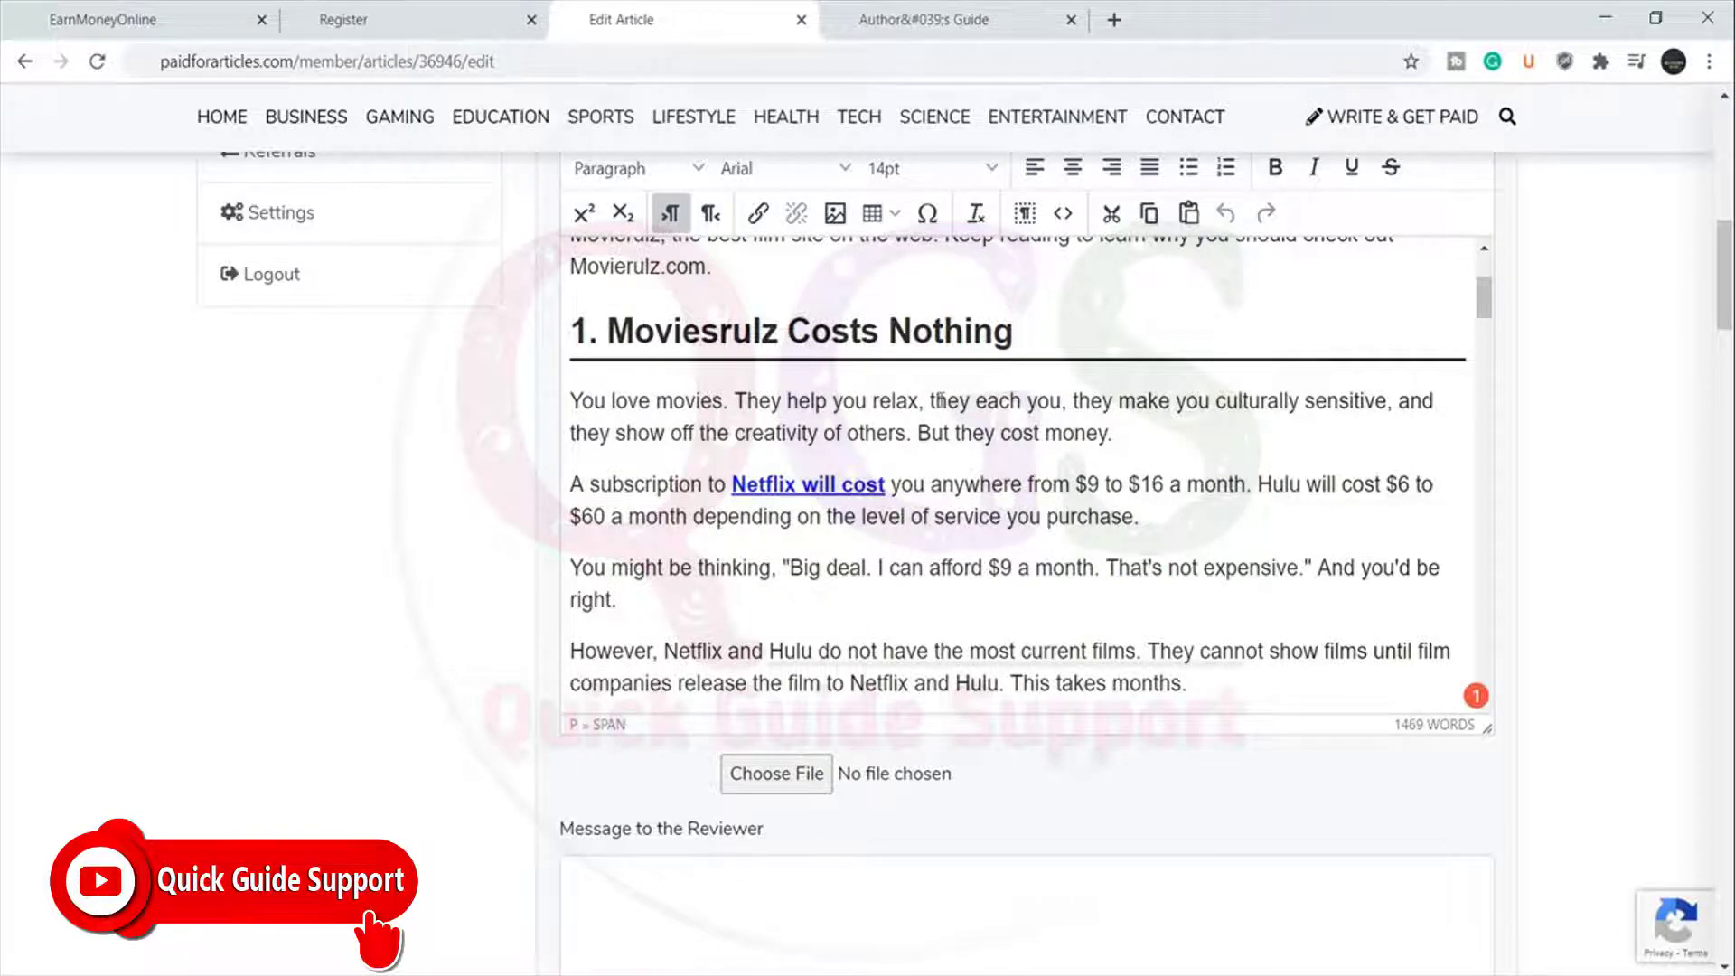
{"action": "scroll", "coordinate": [940, 400], "scroll_direction": "up", "scroll_amount": 1}
{"action": "scroll", "coordinate": [942, 390], "scroll_direction": "down", "scroll_amount": 1}
{"action": "scroll", "coordinate": [910, 380], "scroll_direction": "up", "scroll_amount": 1}
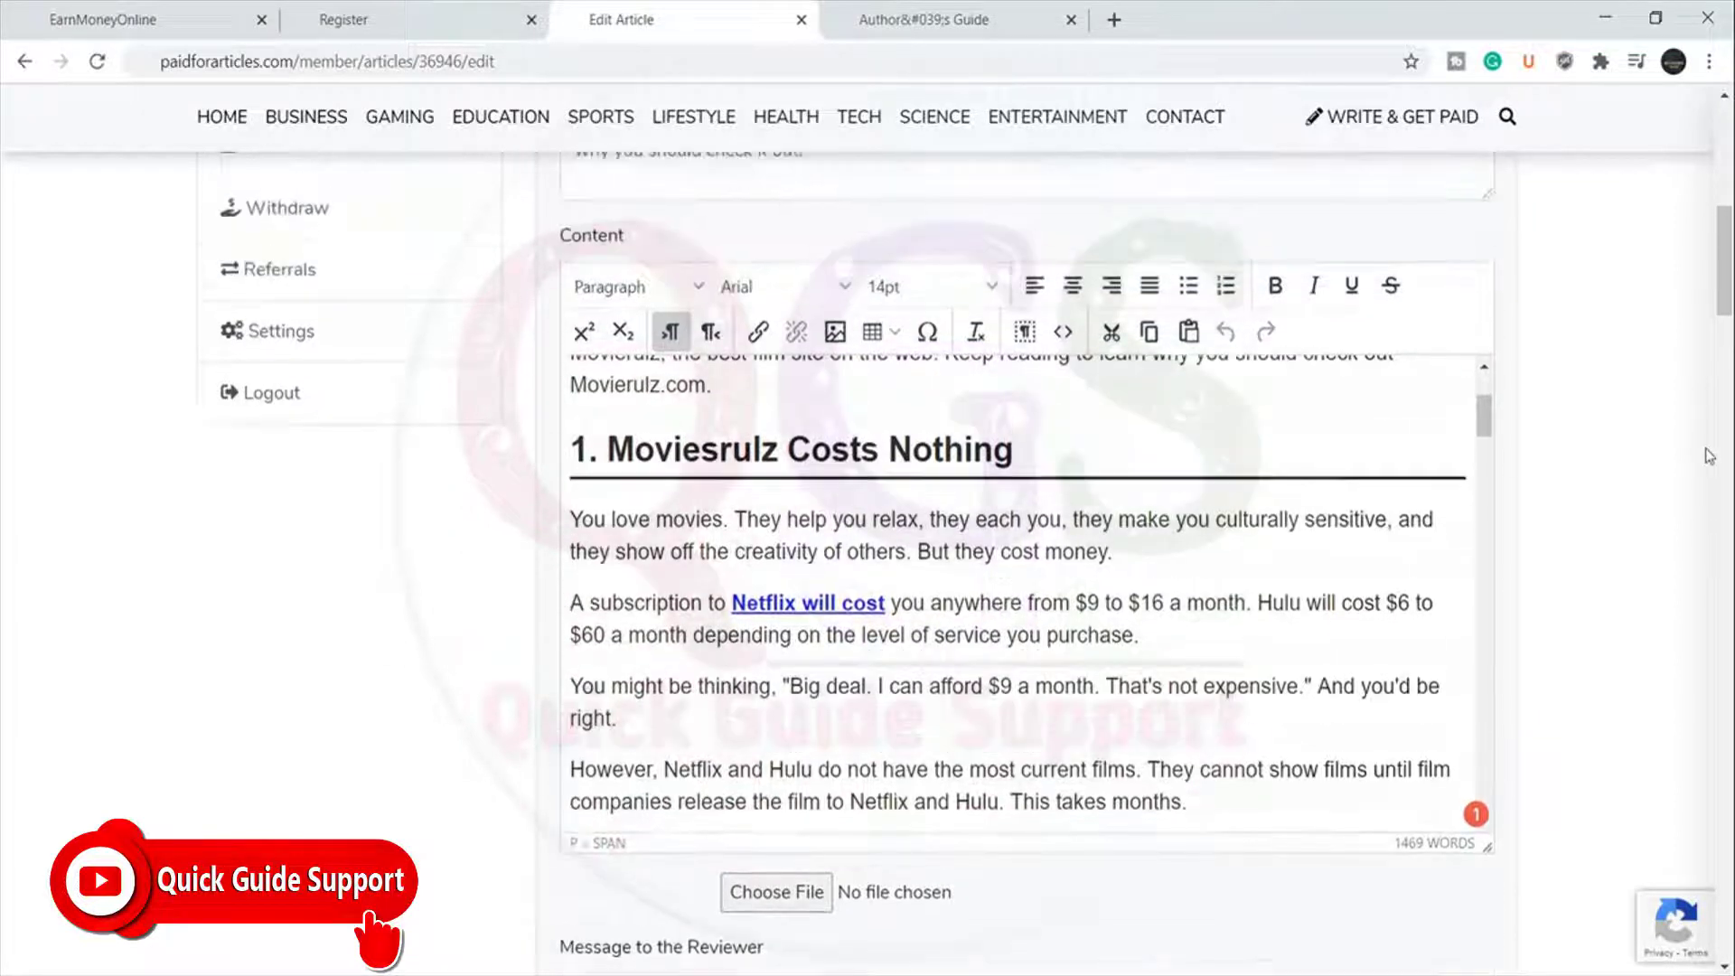
{"action": "scroll", "coordinate": [626, 409], "scroll_direction": "down", "scroll_amount": 2}
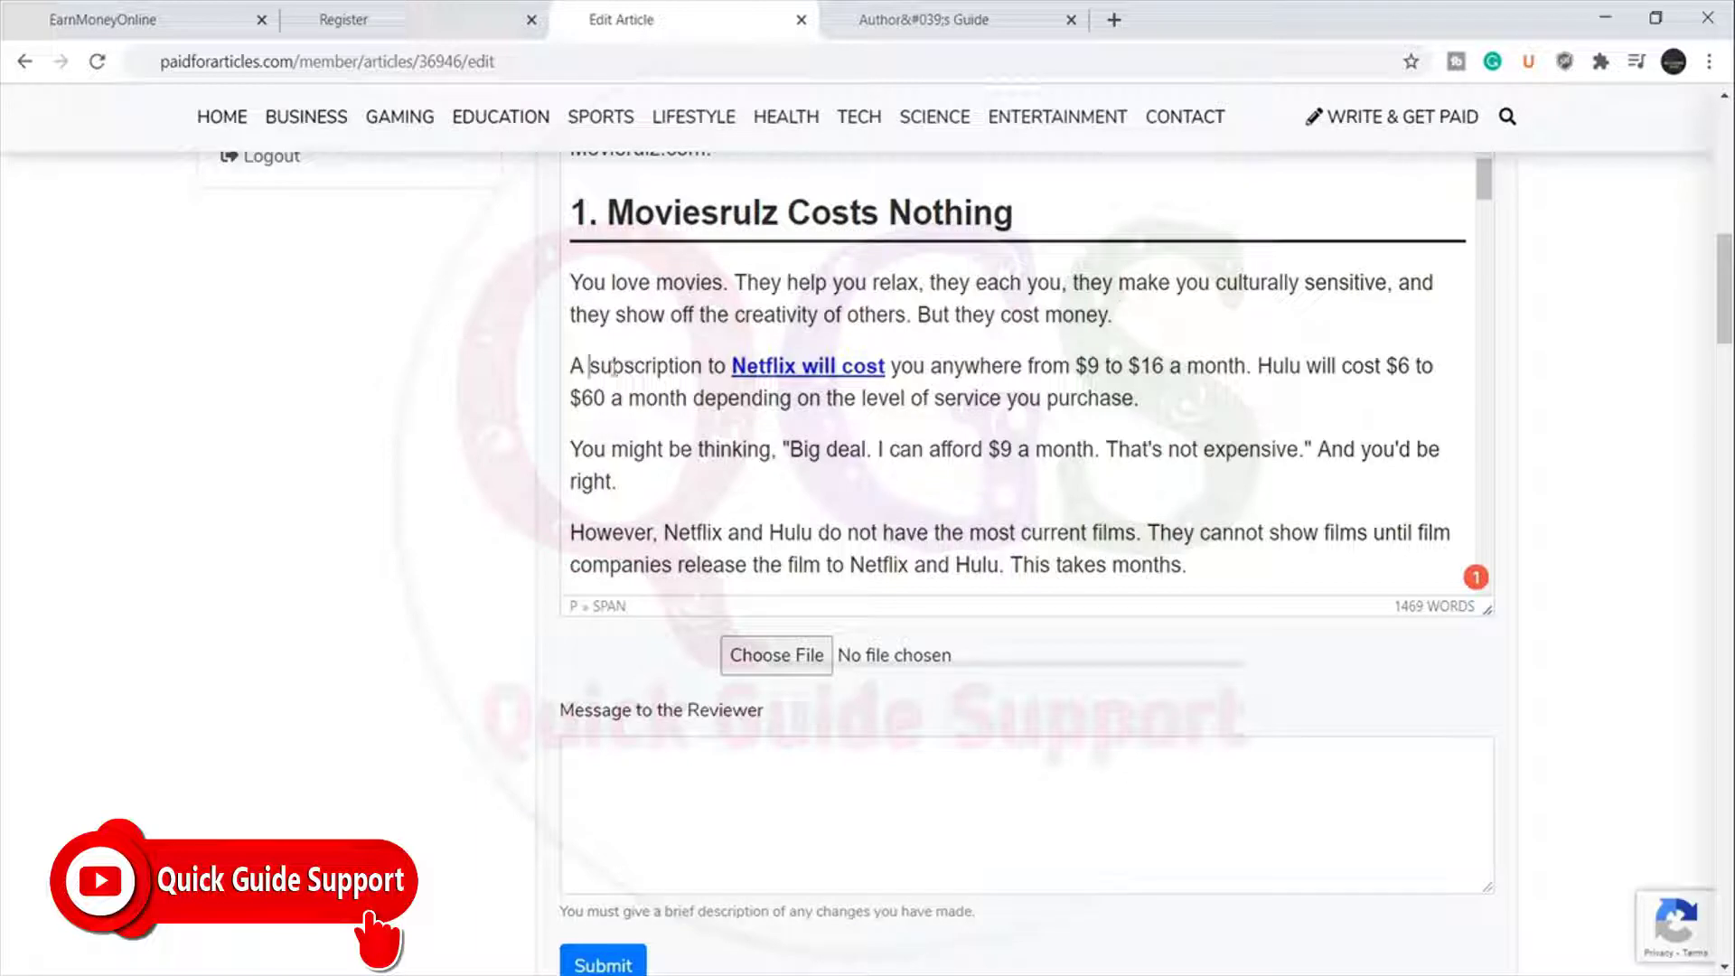
Inspect the full URL of the "Netflix will cost" link in the example article, and close the link settings without saving.
{"action": "left_click", "coordinate": [589, 365]}
{"action": "double_click", "coordinate": [835, 364]}
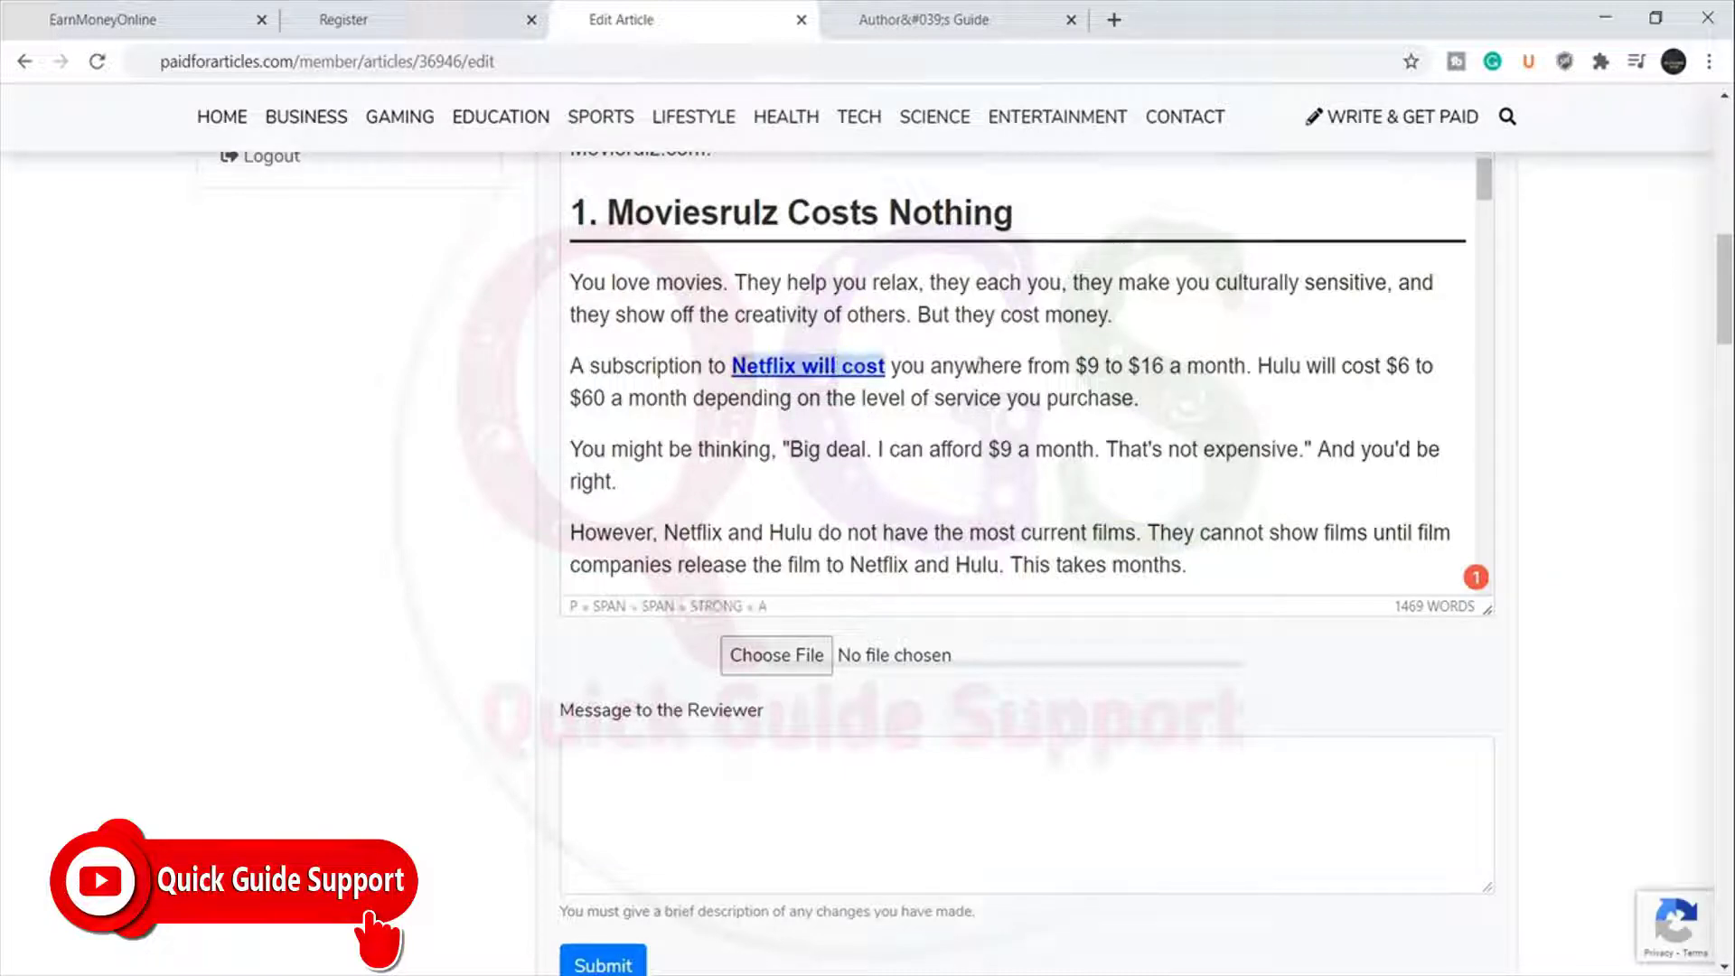
{"action": "scroll", "coordinate": [888, 318], "scroll_direction": "up", "scroll_amount": 3}
{"action": "scroll", "coordinate": [1428, 333], "scroll_direction": "down", "scroll_amount": 1}
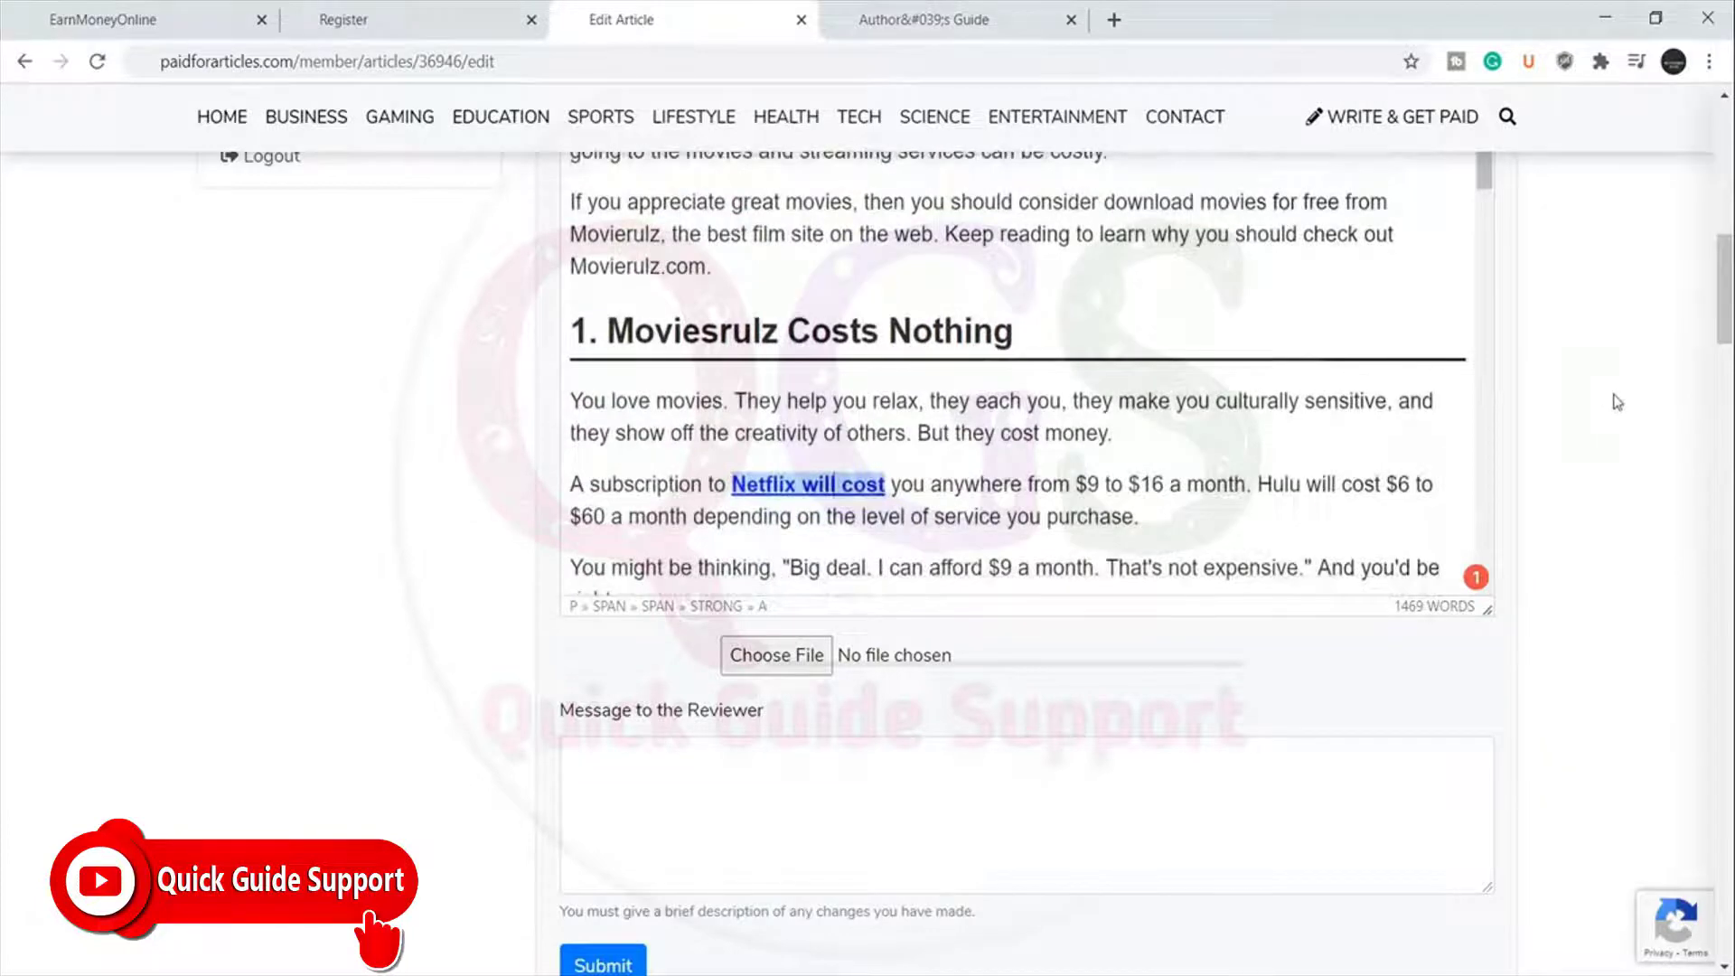
{"action": "scroll", "coordinate": [1614, 398], "scroll_direction": "up", "scroll_amount": 3}
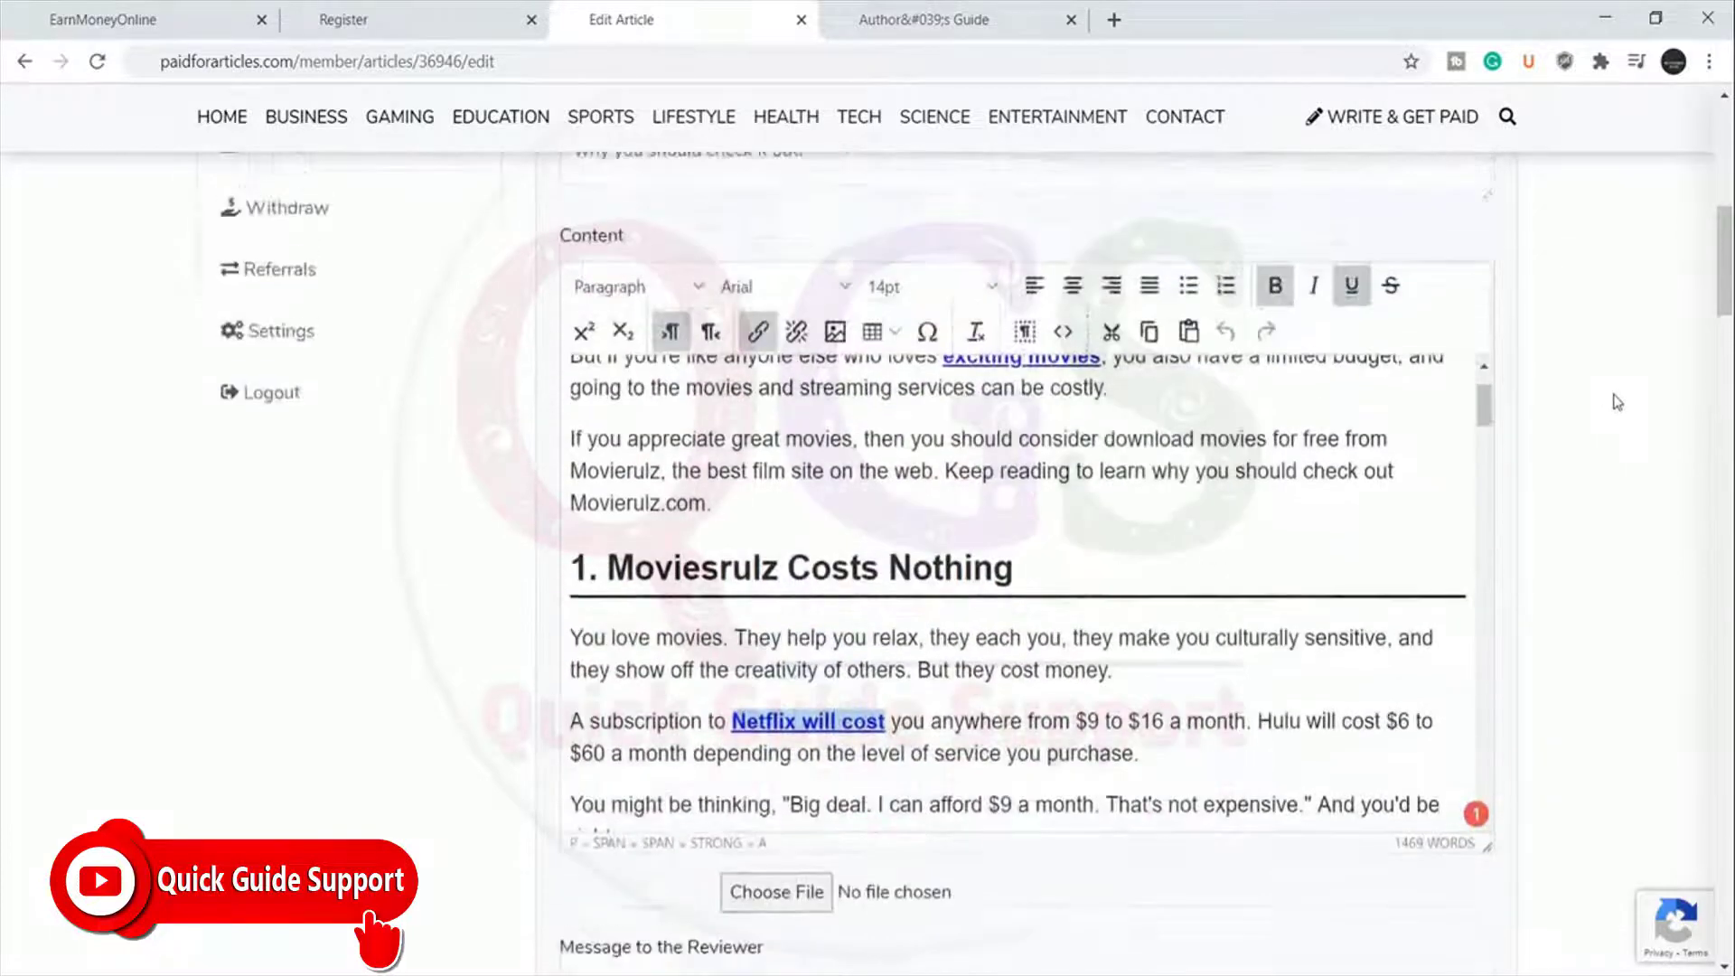
{"action": "left_click", "coordinate": [757, 334]}
{"action": "left_click_drag", "start_coordinate": [729, 432], "coordinate": [831, 433]}
{"action": "left_click", "coordinate": [704, 443]}
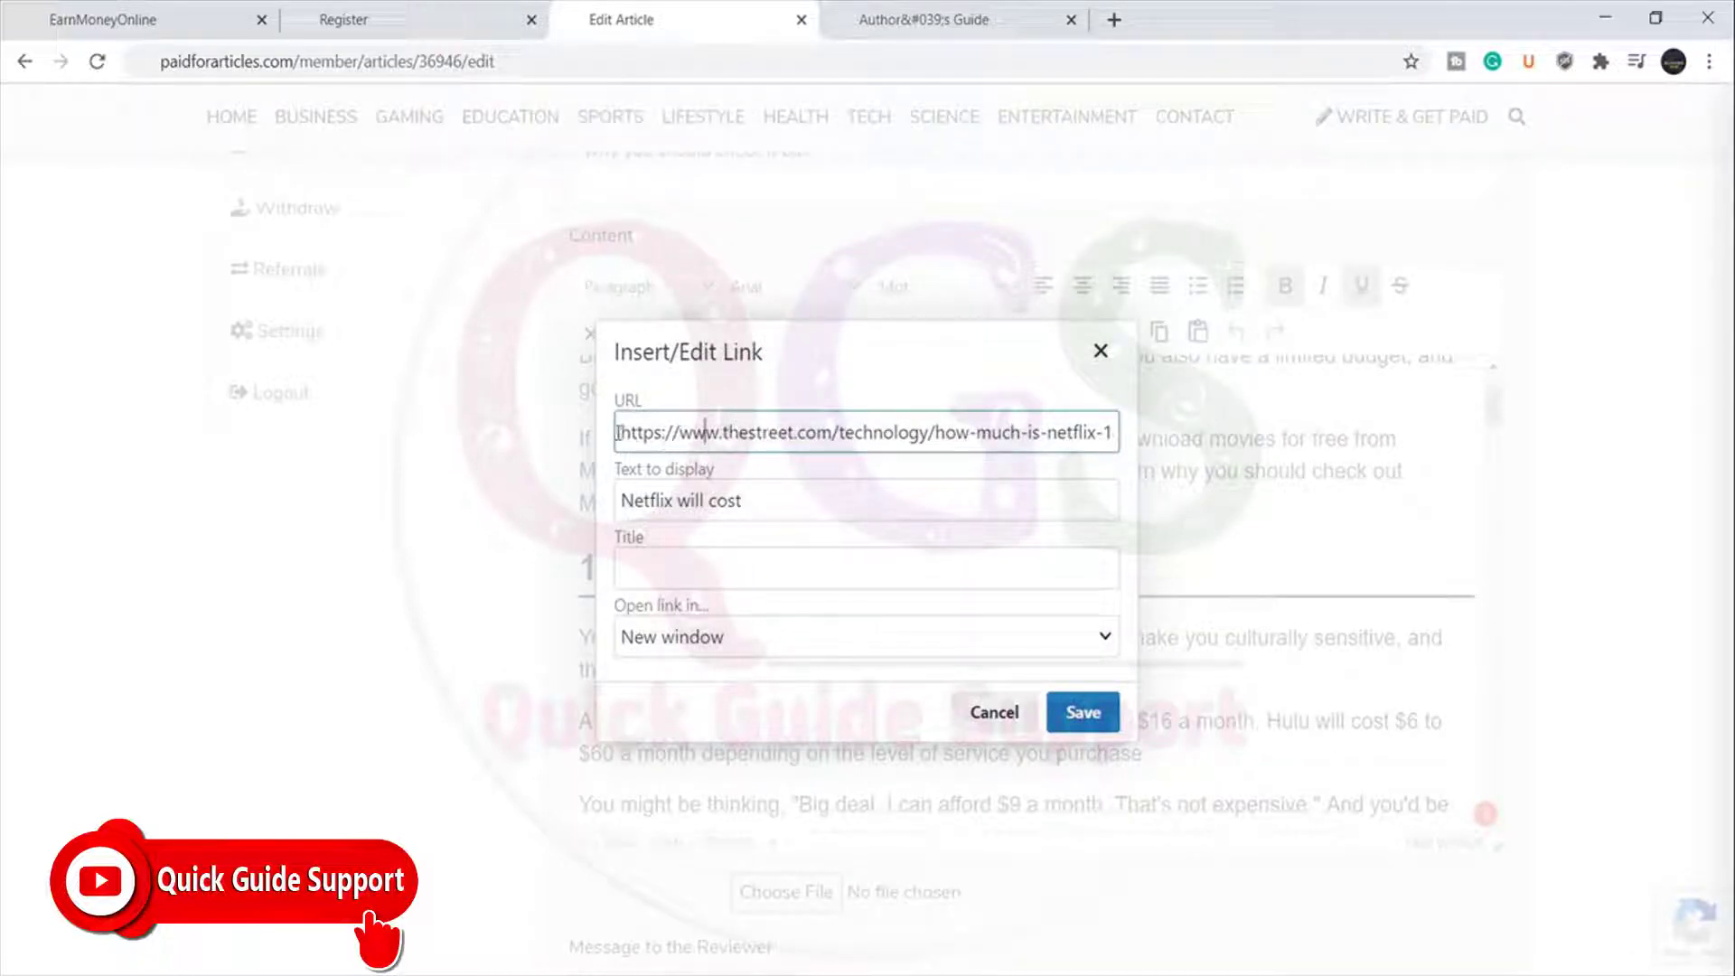
{"action": "left_click_drag", "start_coordinate": [620, 433], "coordinate": [1125, 440]}
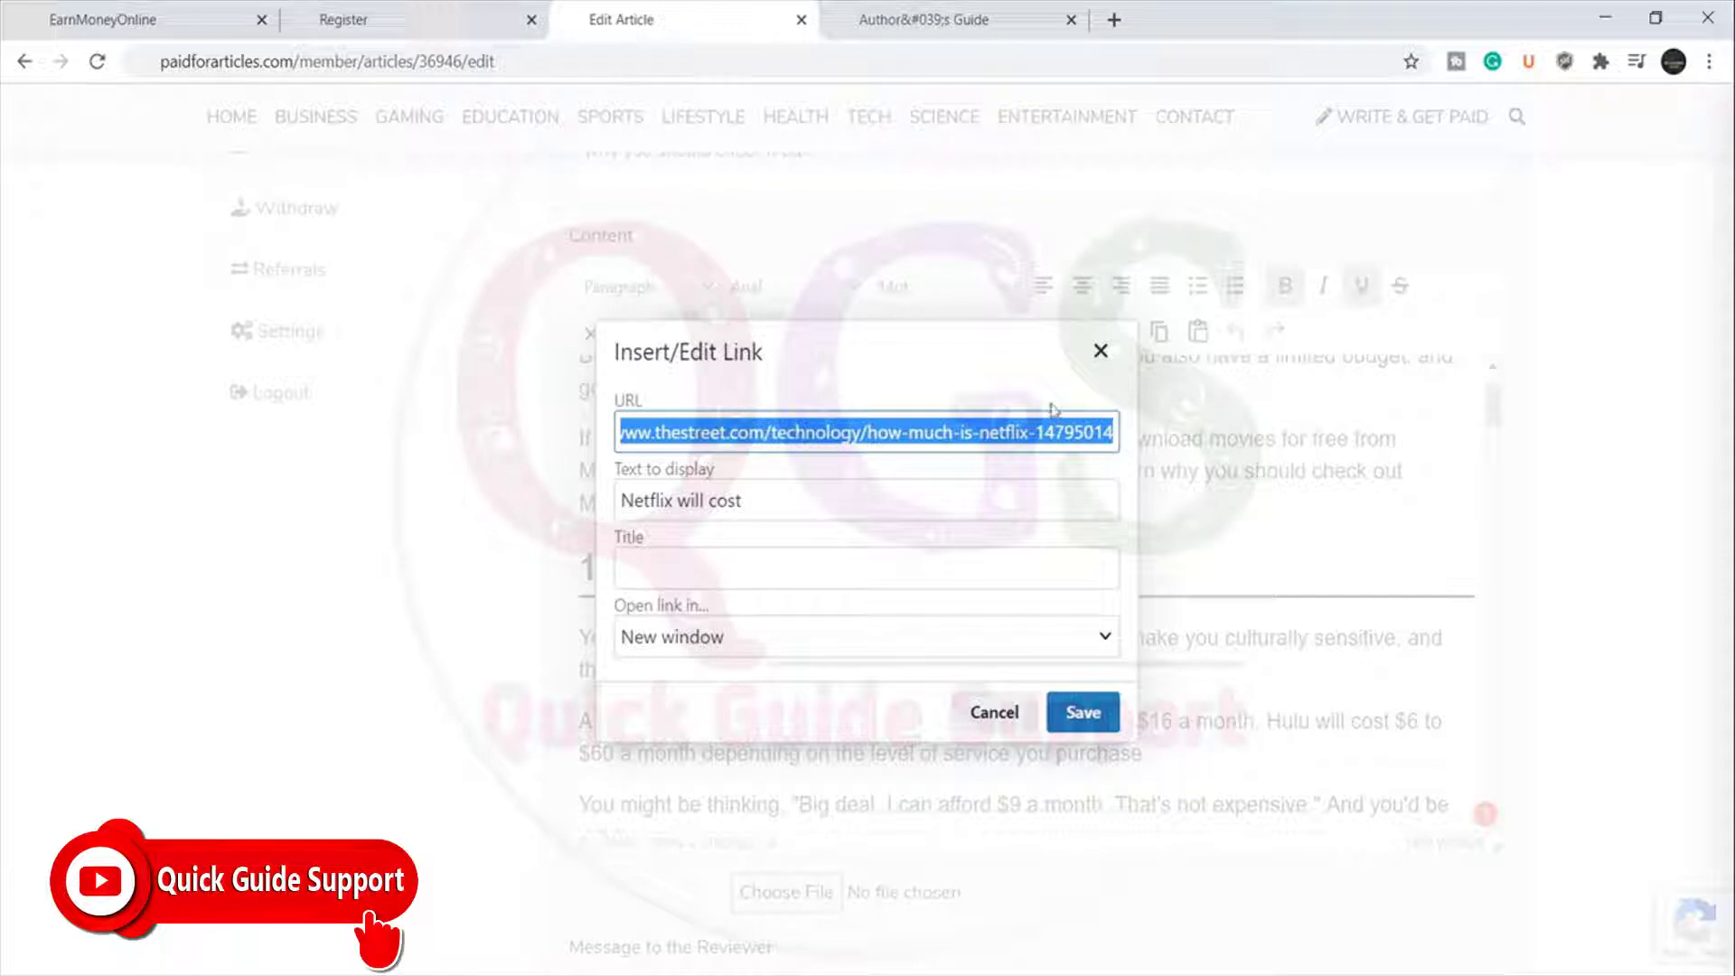
{"action": "left_click", "coordinate": [1091, 366]}
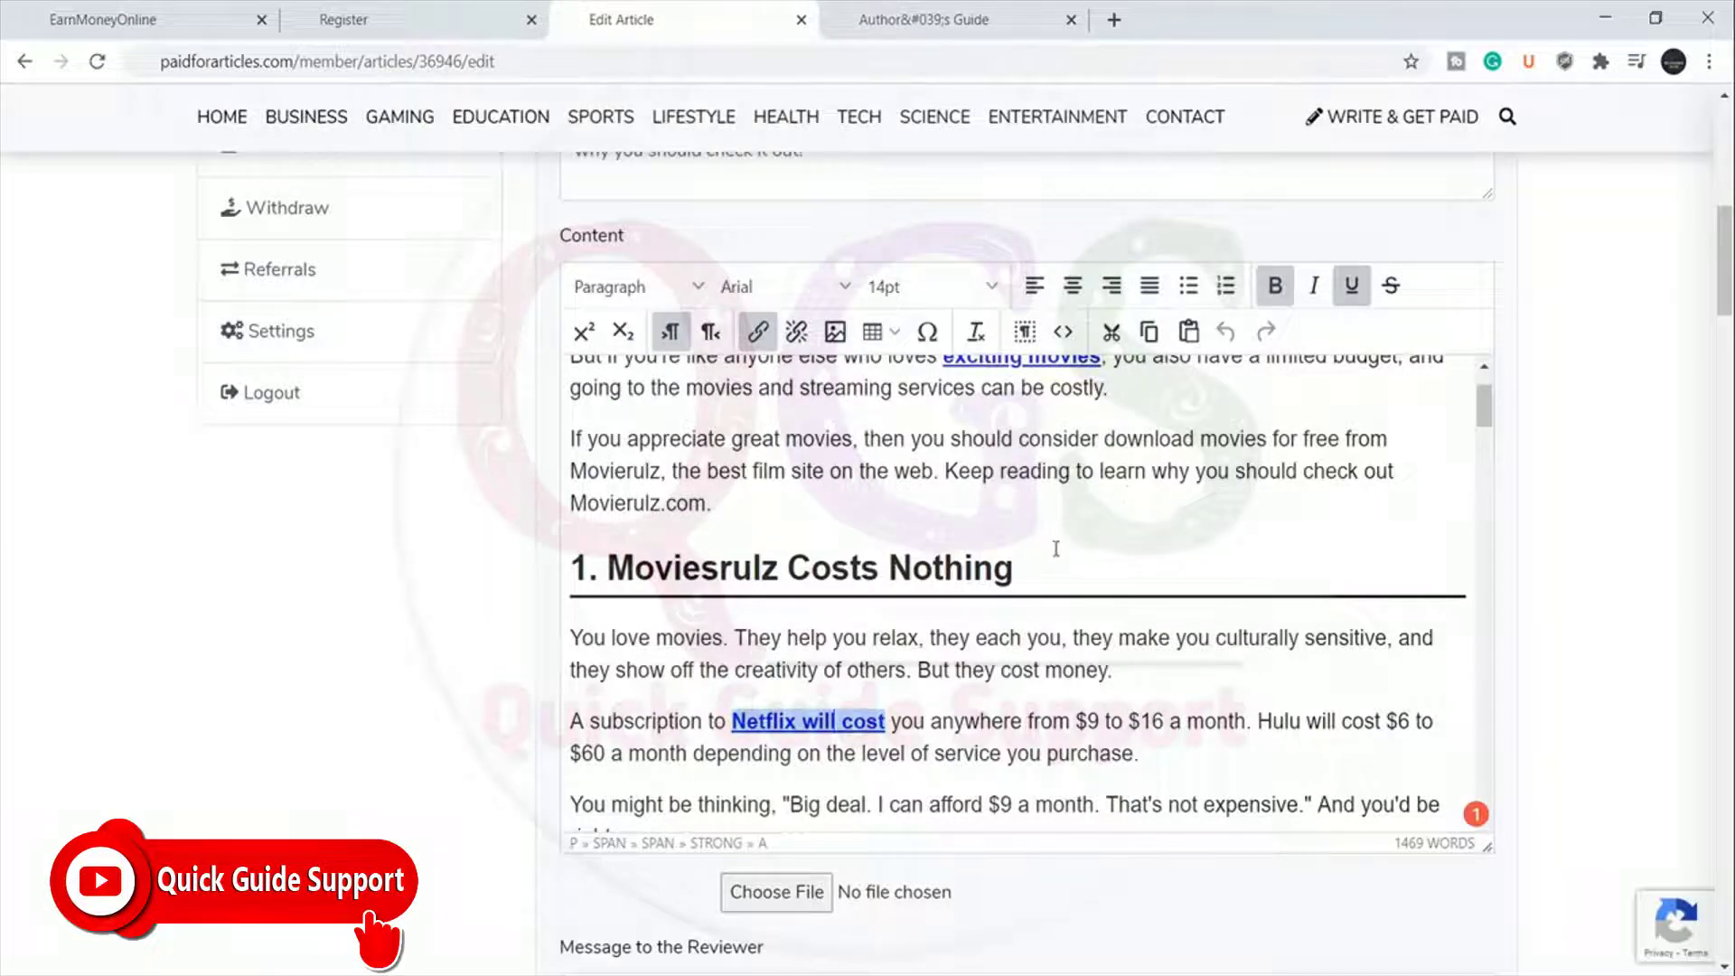
Review the paragraphs following the "Netflix will cost" link, down to the "movie tickets cost" link.
{"action": "scroll", "coordinate": [1055, 548], "scroll_direction": "down", "scroll_amount": 4}
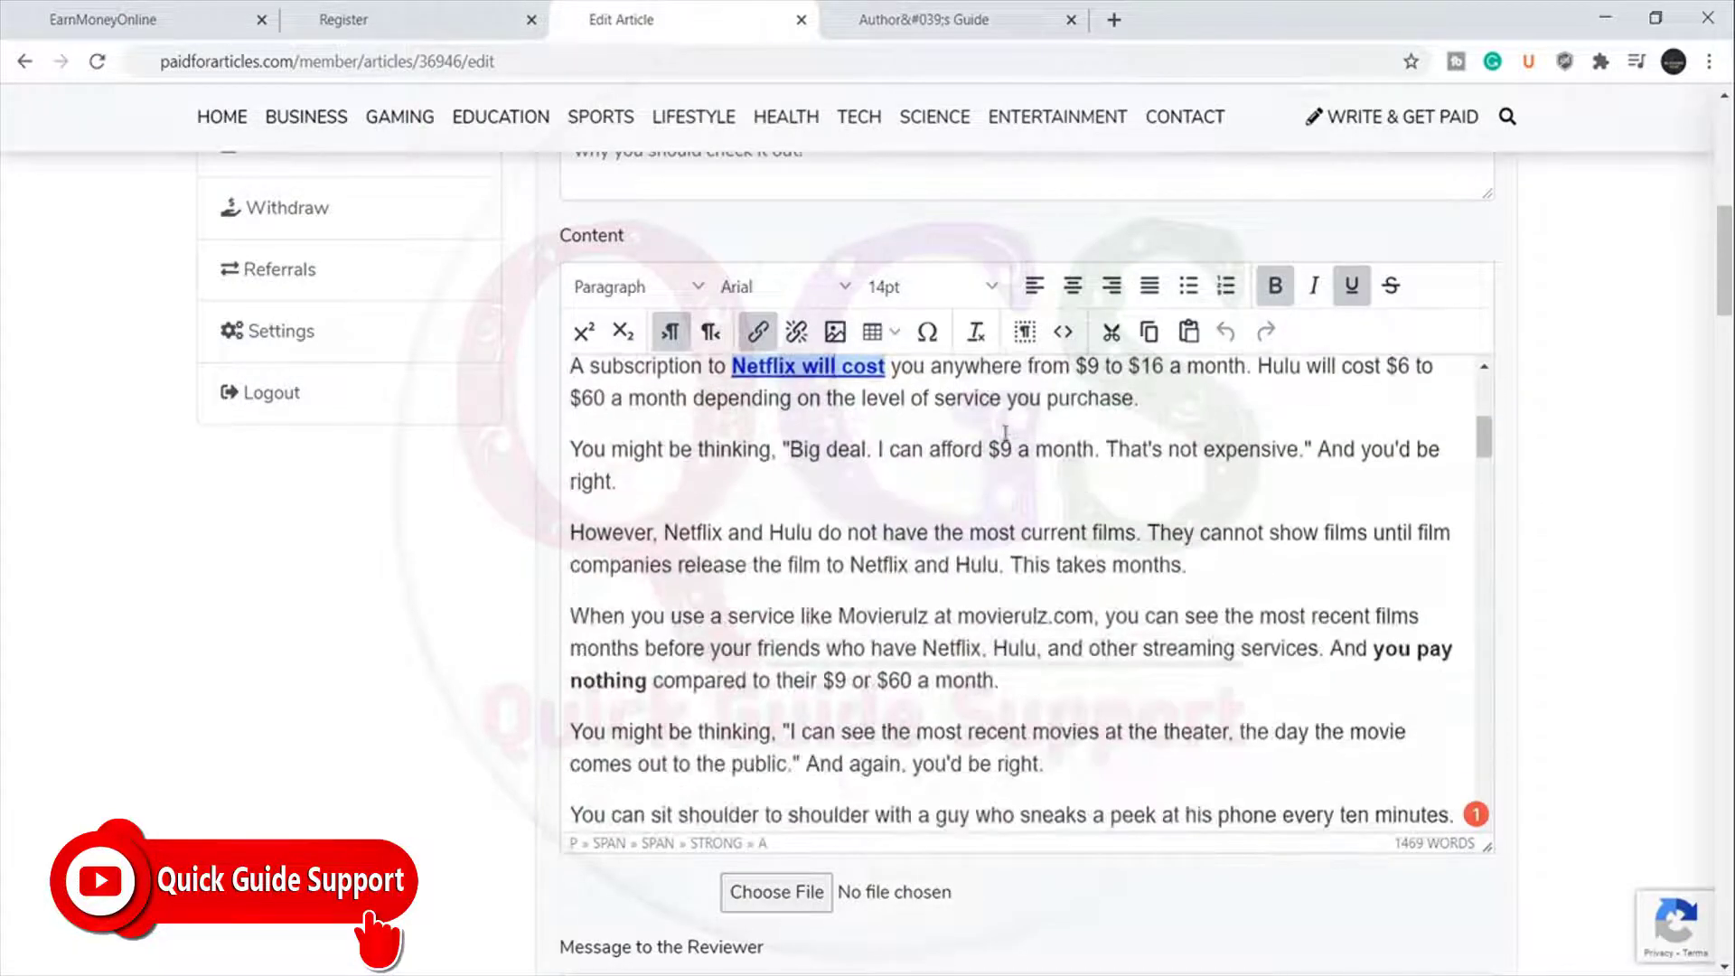
{"action": "left_click", "coordinate": [872, 472]}
{"action": "scroll", "coordinate": [1144, 483], "scroll_direction": "down", "scroll_amount": 2}
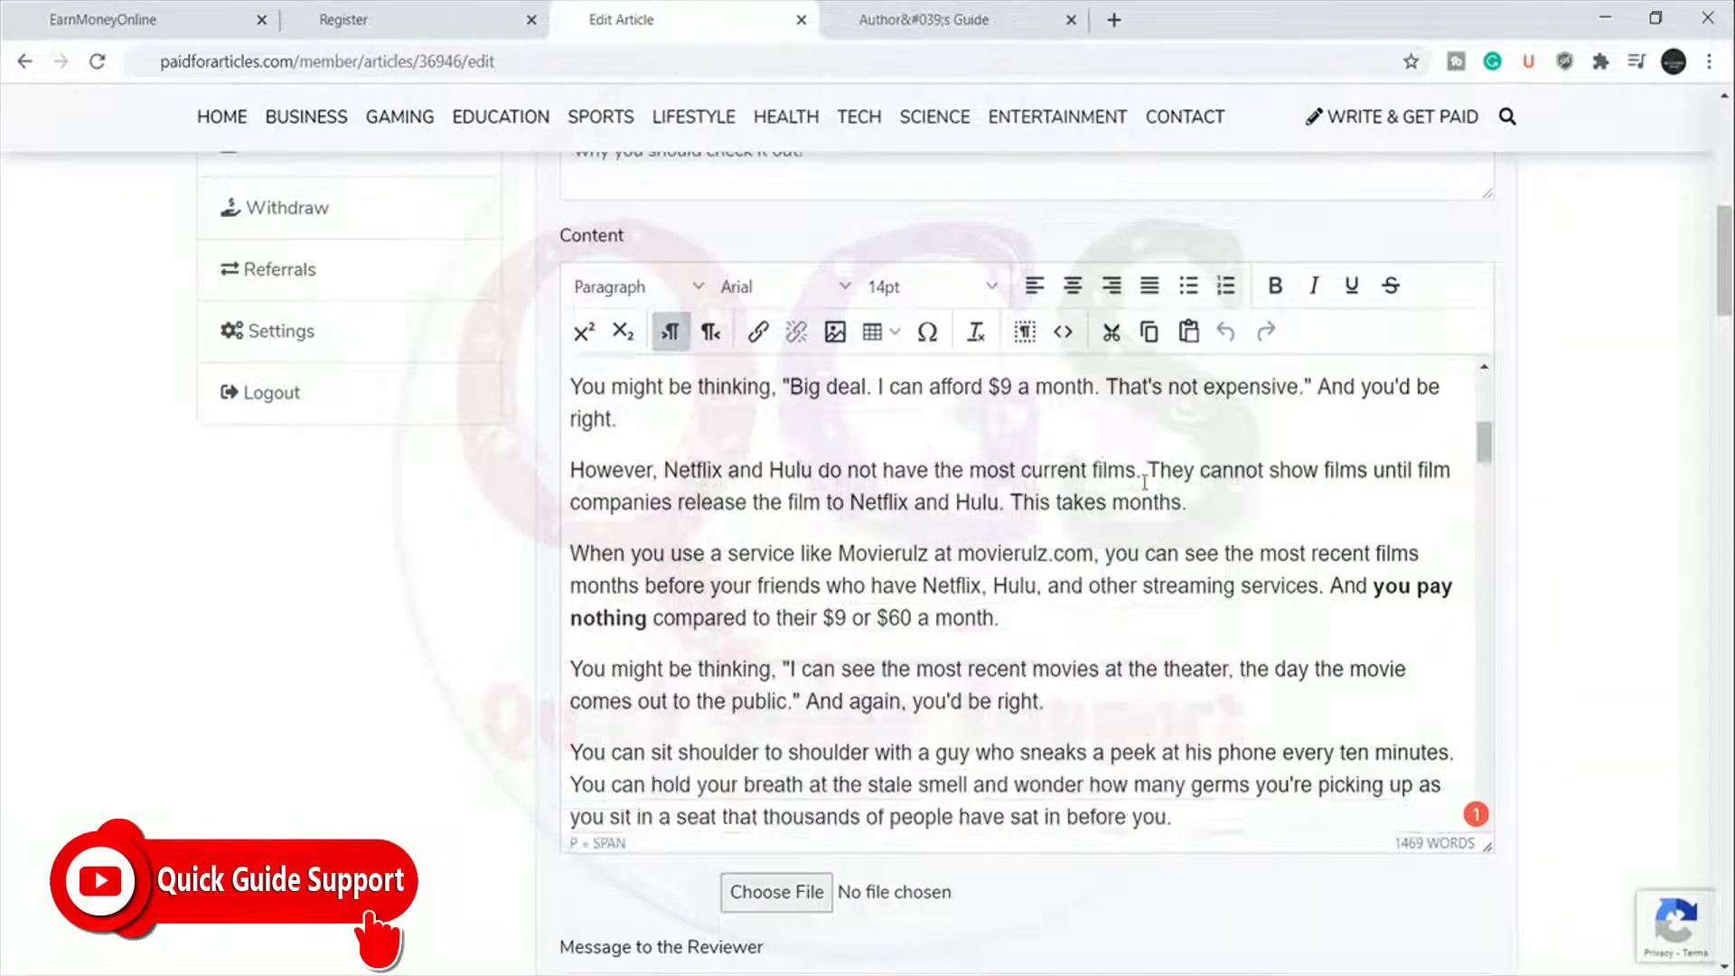
{"action": "scroll", "coordinate": [934, 541], "scroll_direction": "down", "scroll_amount": 2}
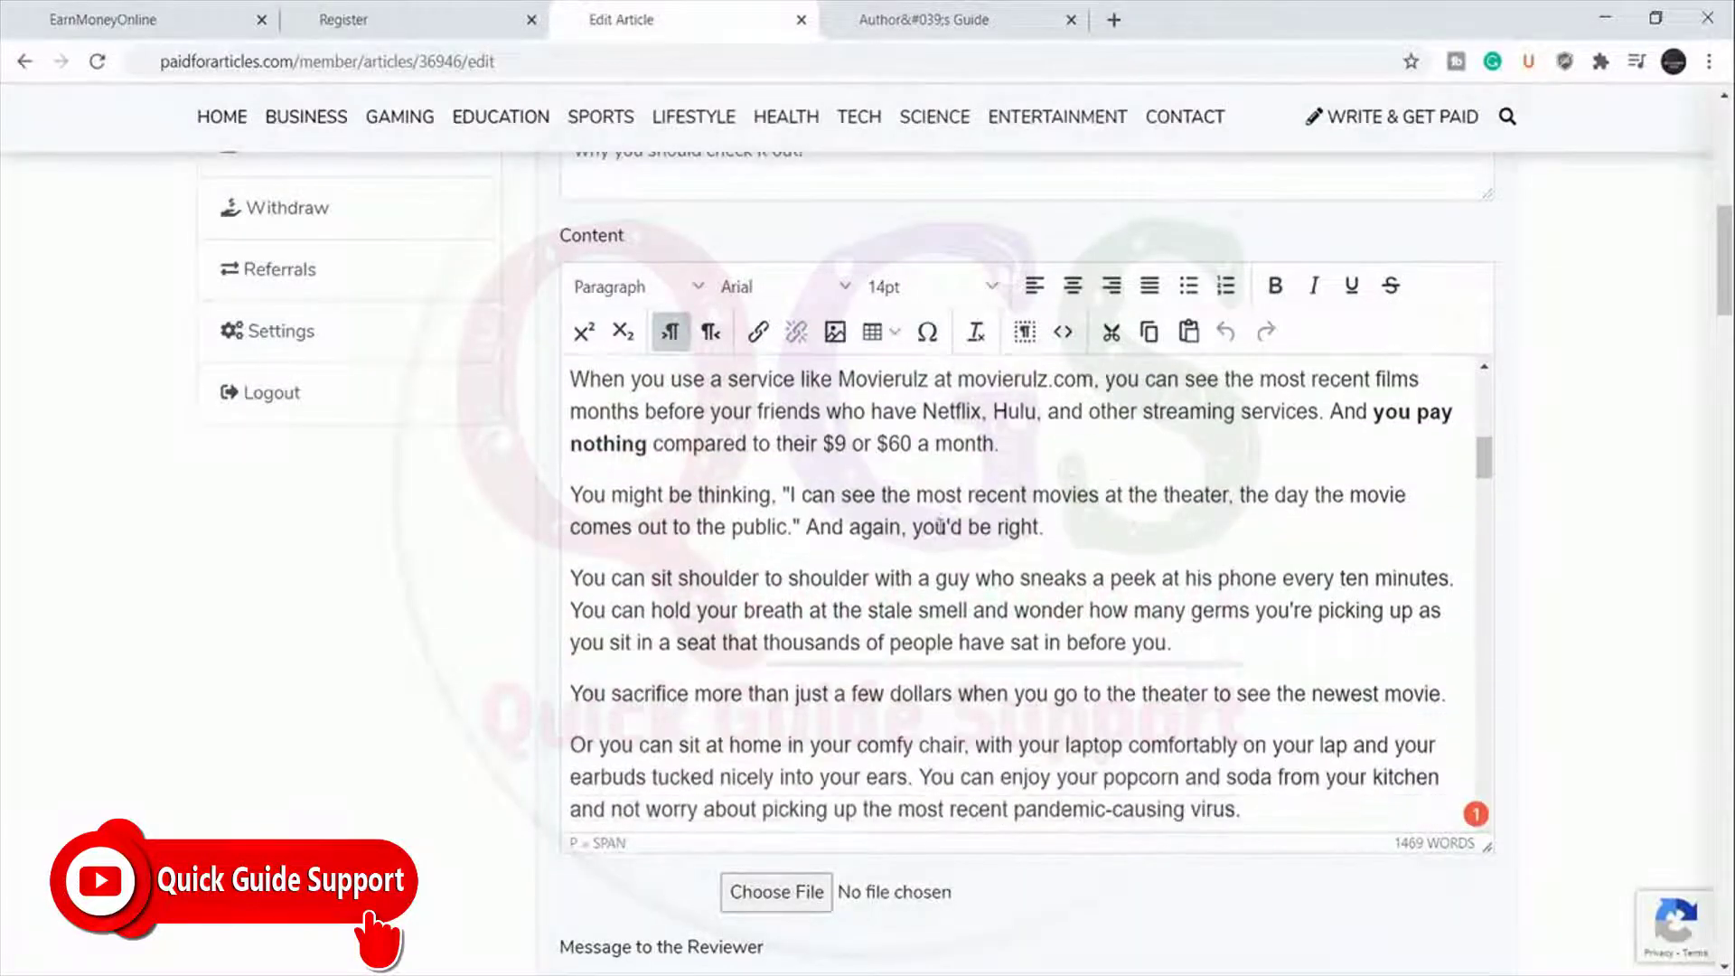
{"action": "scroll", "coordinate": [1112, 470], "scroll_direction": "down", "scroll_amount": 2}
{"action": "scroll", "coordinate": [1134, 479], "scroll_direction": "down", "scroll_amount": 4}
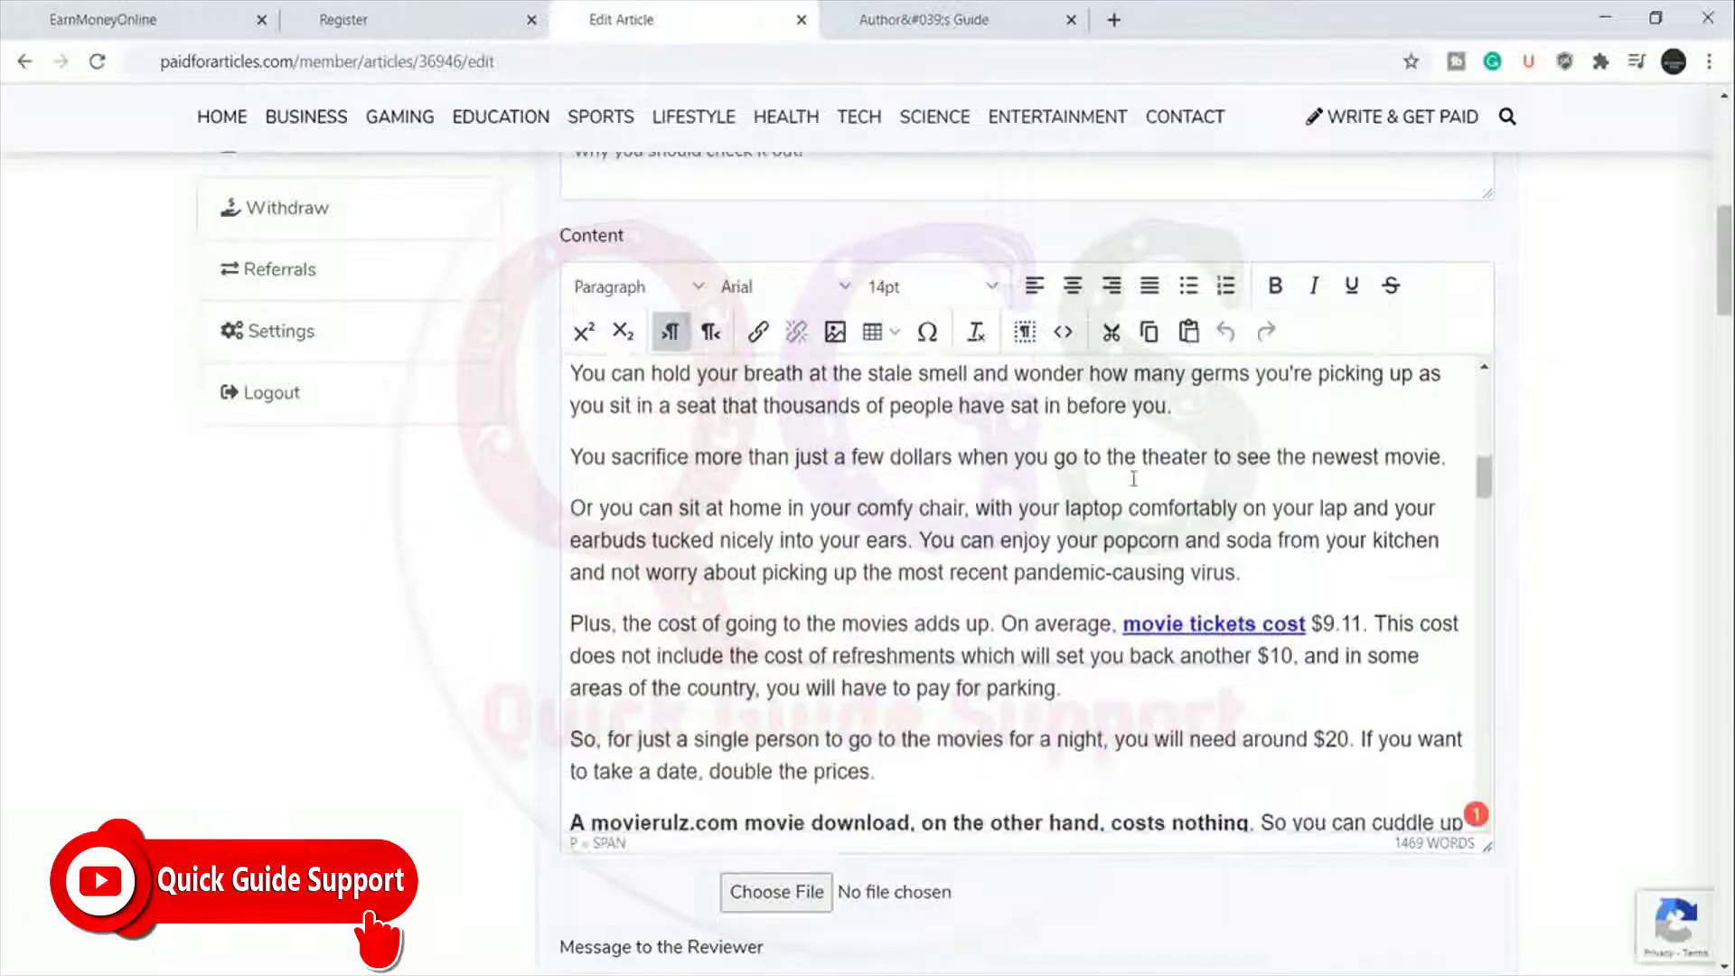
{"action": "scroll", "coordinate": [1134, 479], "scroll_direction": "up", "scroll_amount": 10}
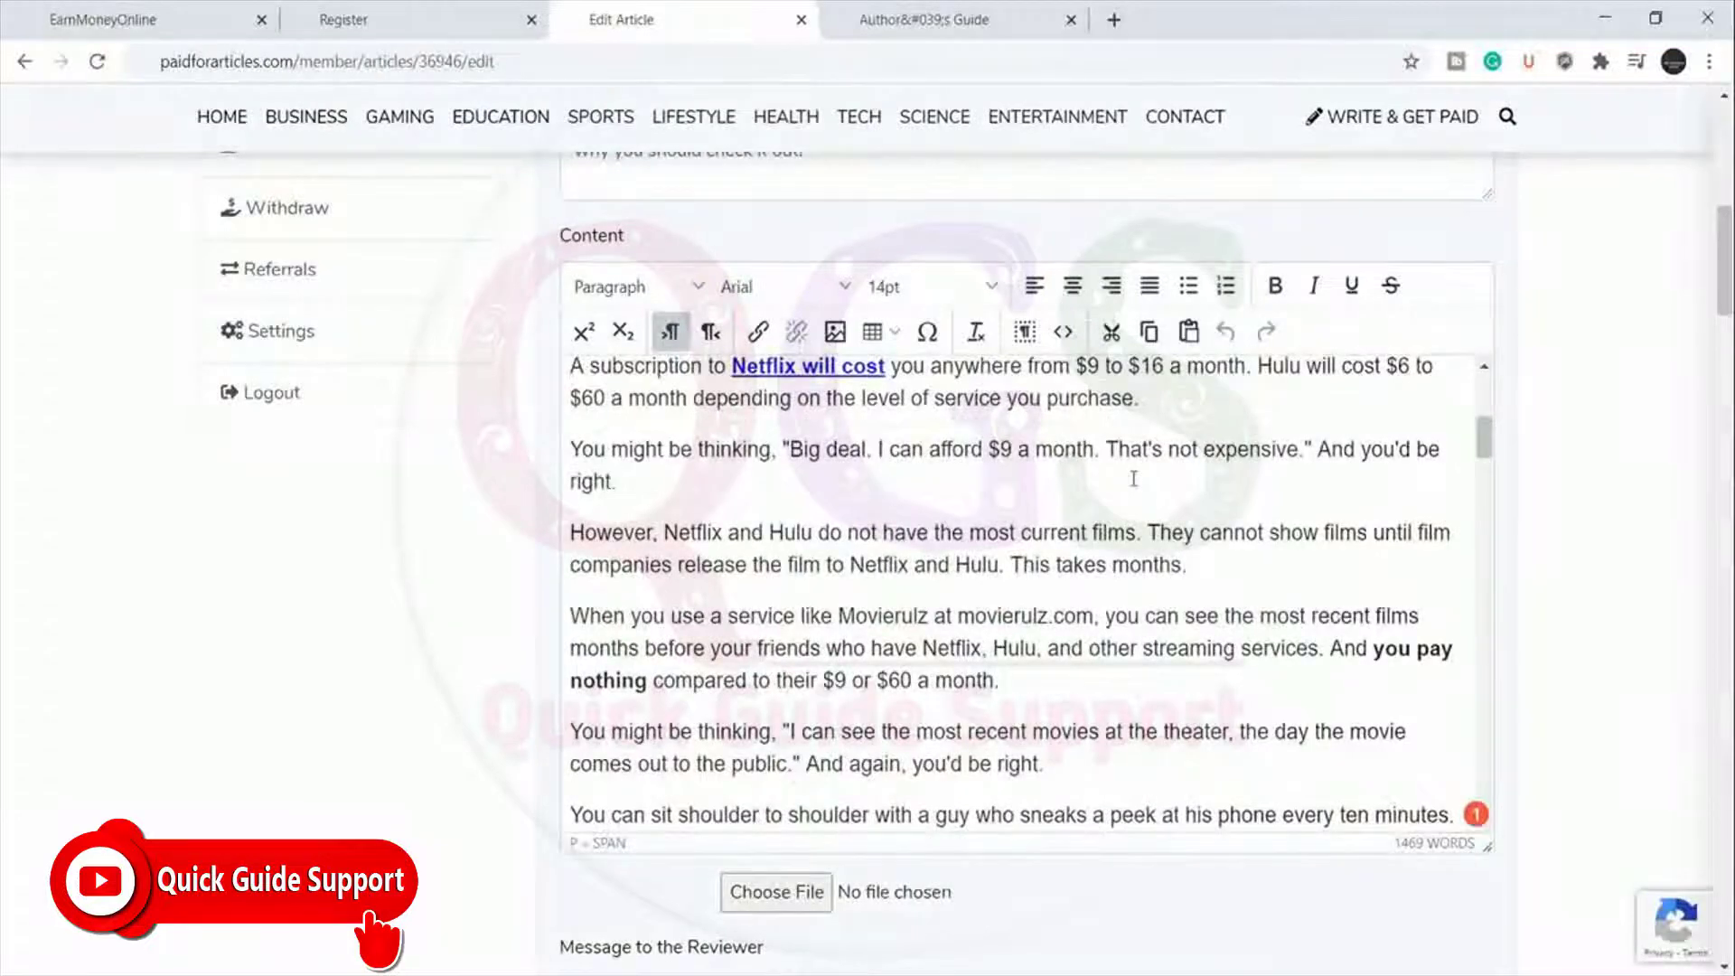
Compare the "5 Reasons" wording in the article's title with its first numbered heading, and check that heading's format.
{"action": "scroll", "coordinate": [1138, 481], "scroll_direction": "up", "scroll_amount": 6}
{"action": "scroll", "coordinate": [1559, 421], "scroll_direction": "up", "scroll_amount": 3}
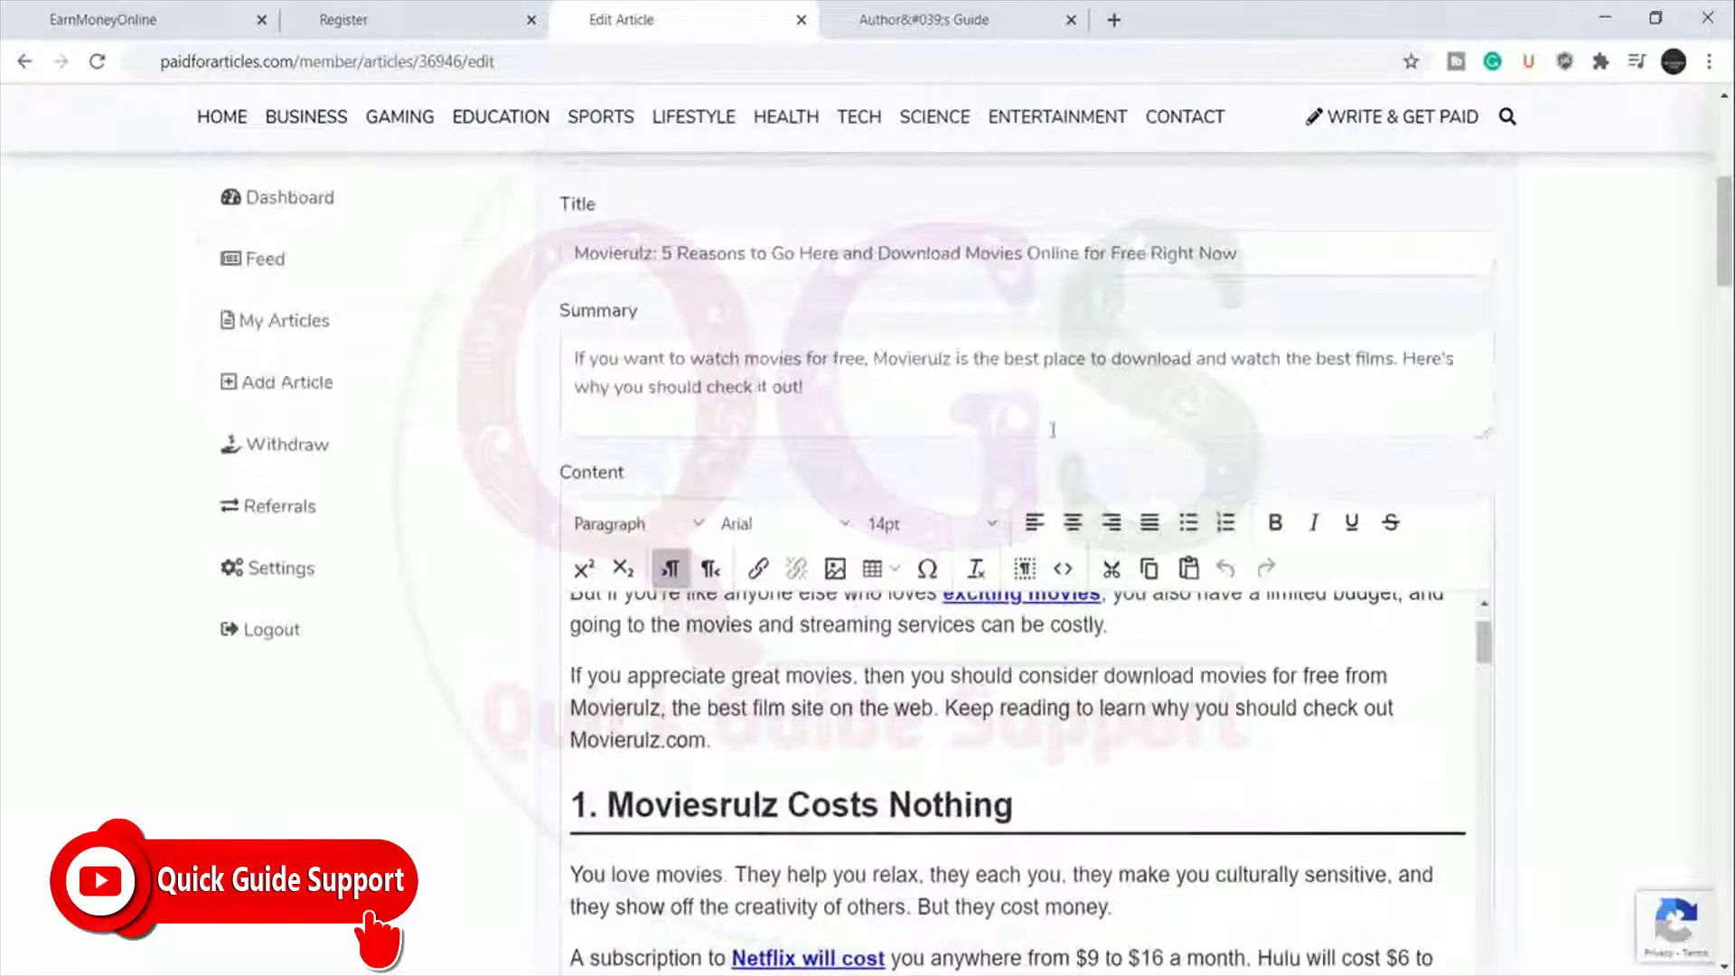
{"action": "scroll", "coordinate": [1559, 420], "scroll_direction": "down", "scroll_amount": 1}
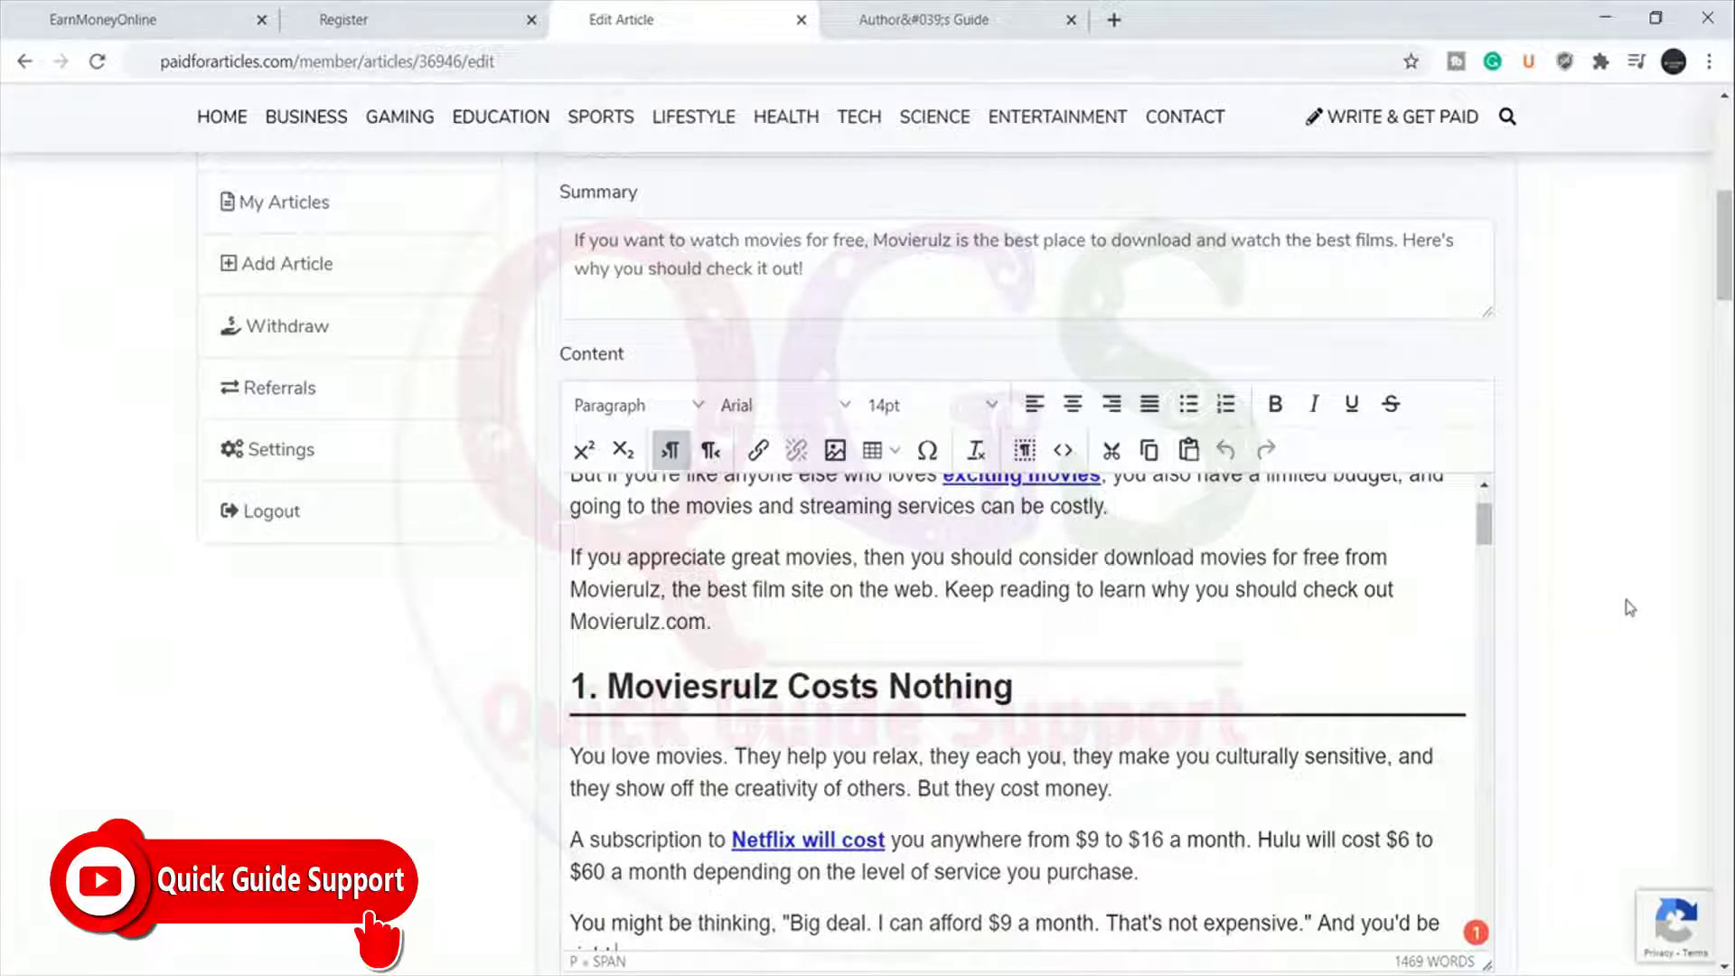
{"action": "scroll", "coordinate": [1638, 600], "scroll_direction": "up", "scroll_amount": 2}
{"action": "scroll", "coordinate": [1637, 597], "scroll_direction": "down", "scroll_amount": 1}
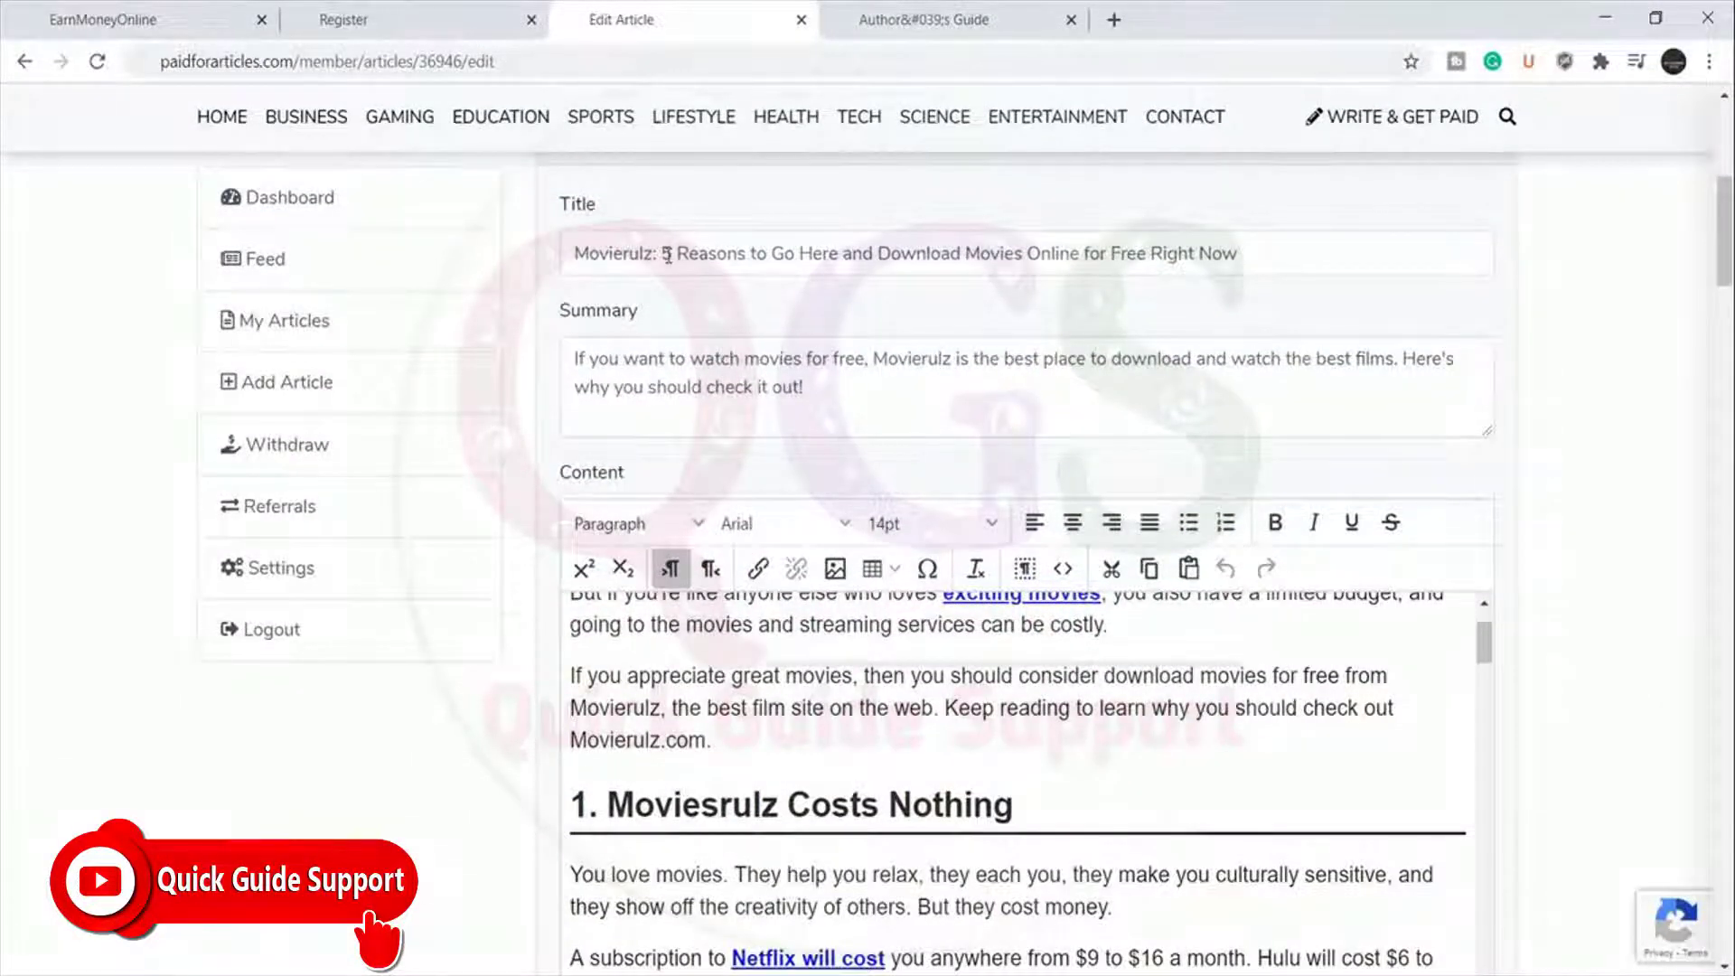
{"action": "scroll", "coordinate": [719, 254], "scroll_direction": "down", "scroll_amount": 4}
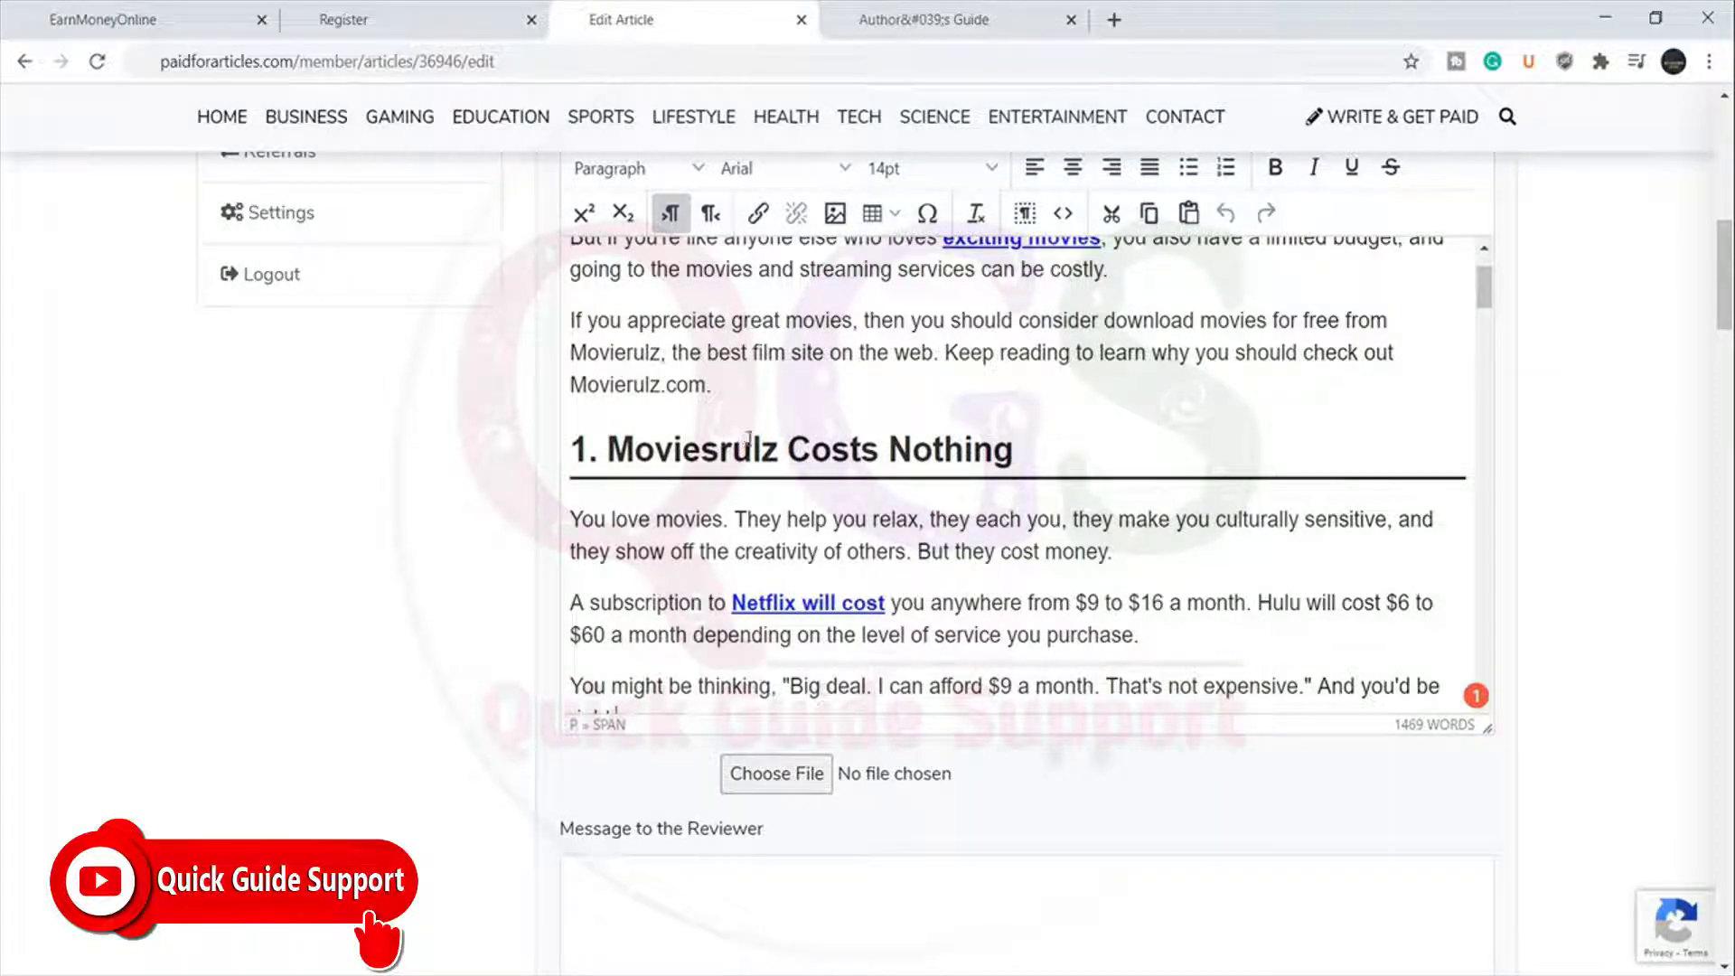
{"action": "left_click", "coordinate": [807, 449]}
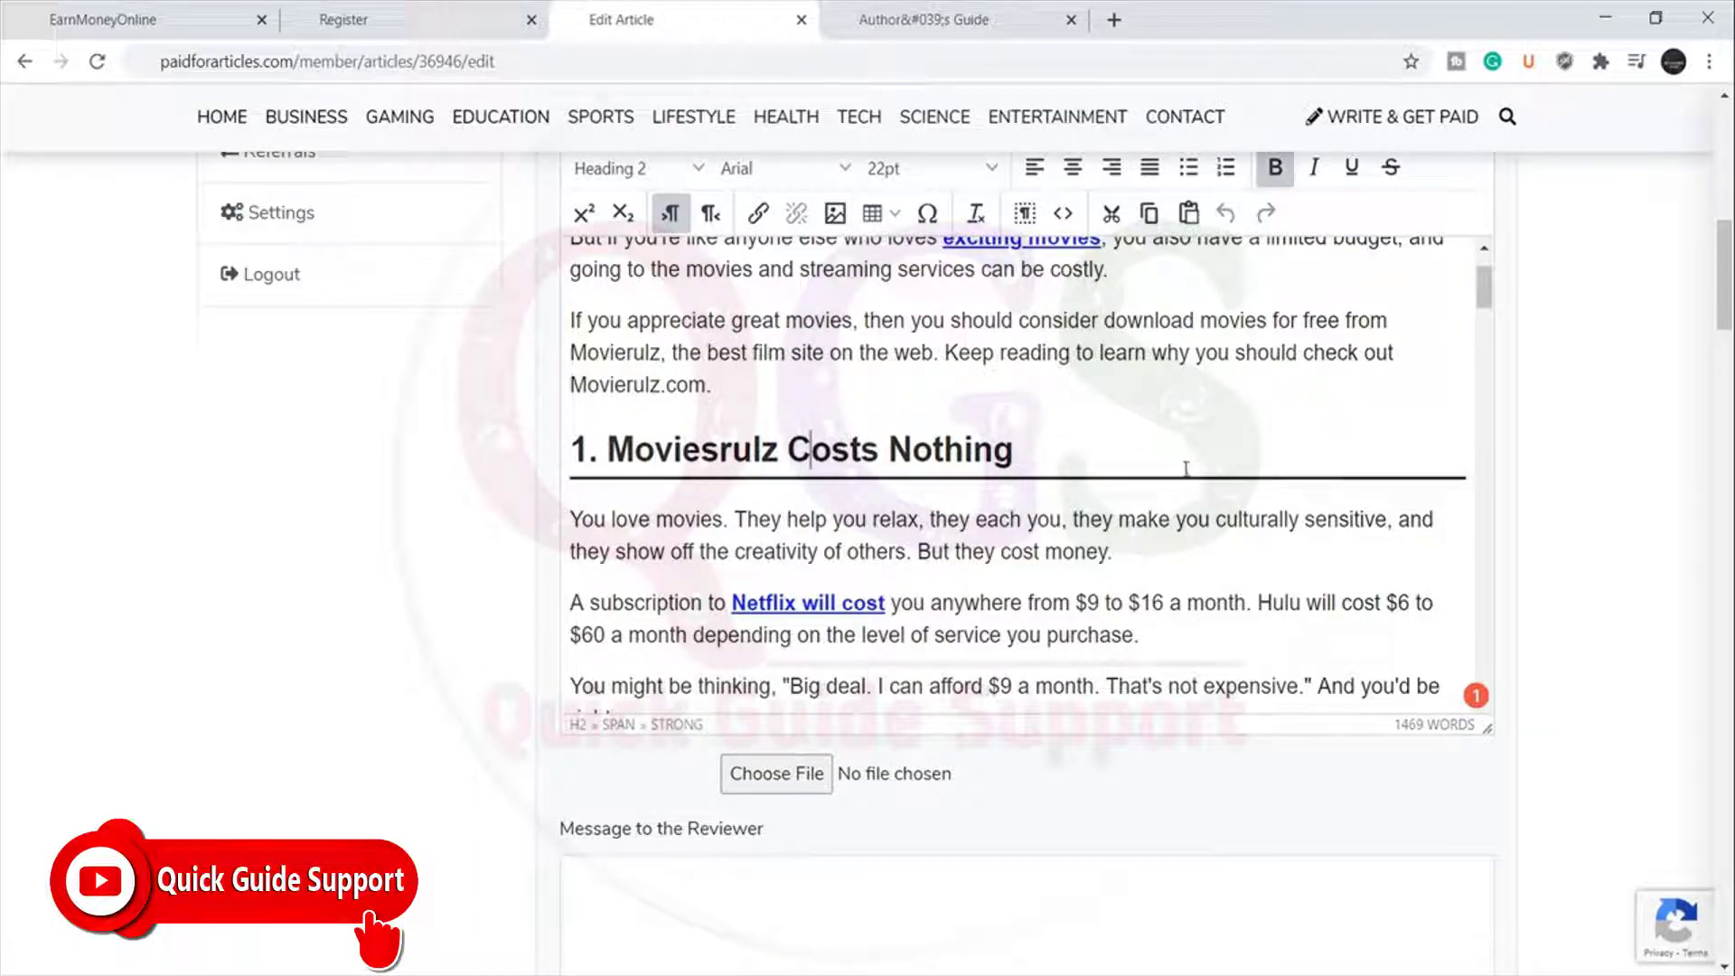
Examine how the body of the first numbered section is divided into short paragraphs.
{"action": "scroll", "coordinate": [1157, 499], "scroll_direction": "down", "scroll_amount": 3}
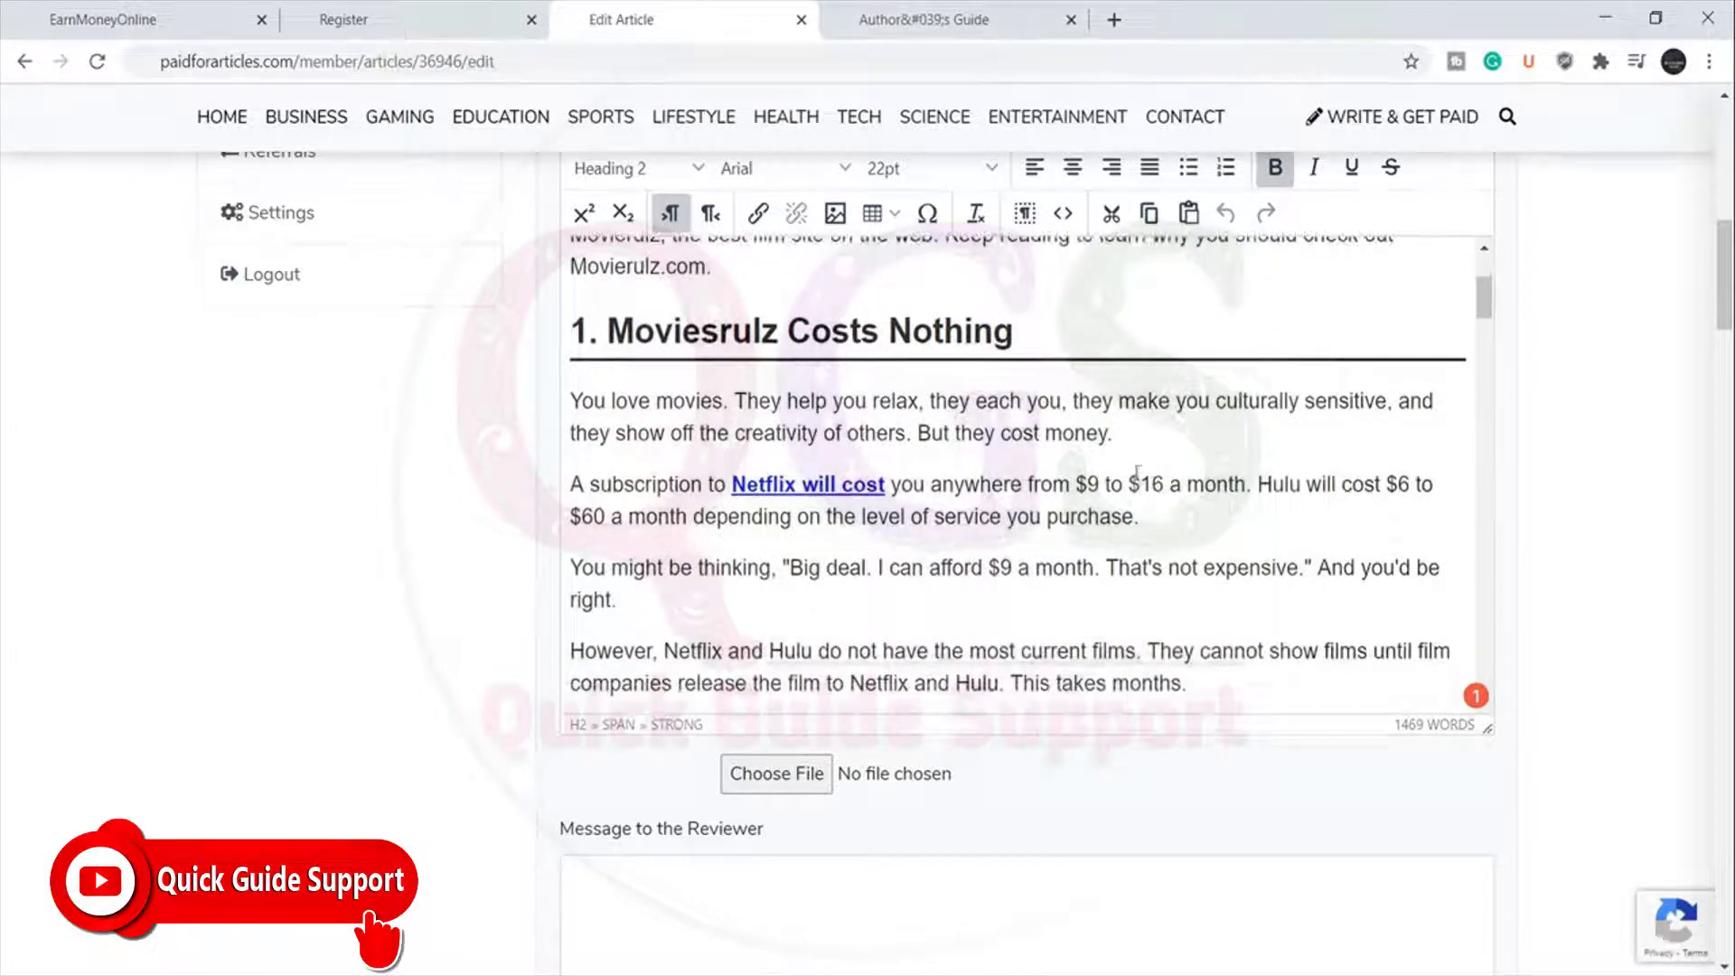
{"action": "scroll", "coordinate": [1136, 460], "scroll_direction": "down", "scroll_amount": 1}
{"action": "scroll", "coordinate": [971, 402], "scroll_direction": "down", "scroll_amount": 2}
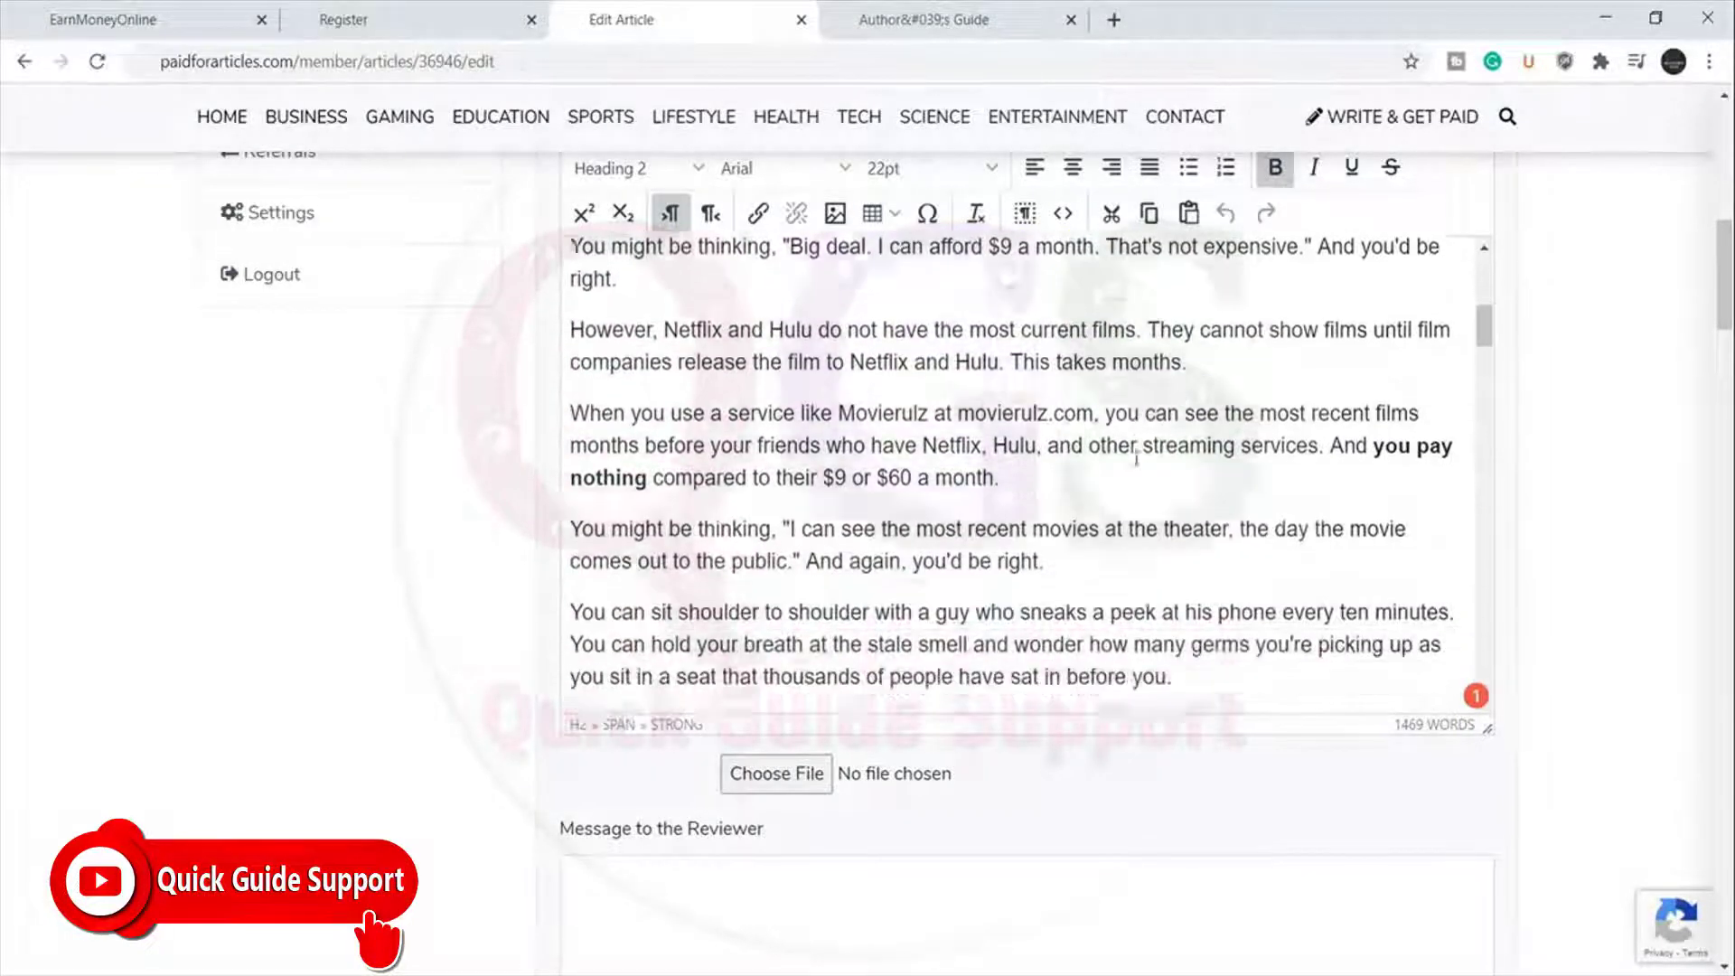
{"action": "scroll", "coordinate": [1030, 413], "scroll_direction": "down", "scroll_amount": 1}
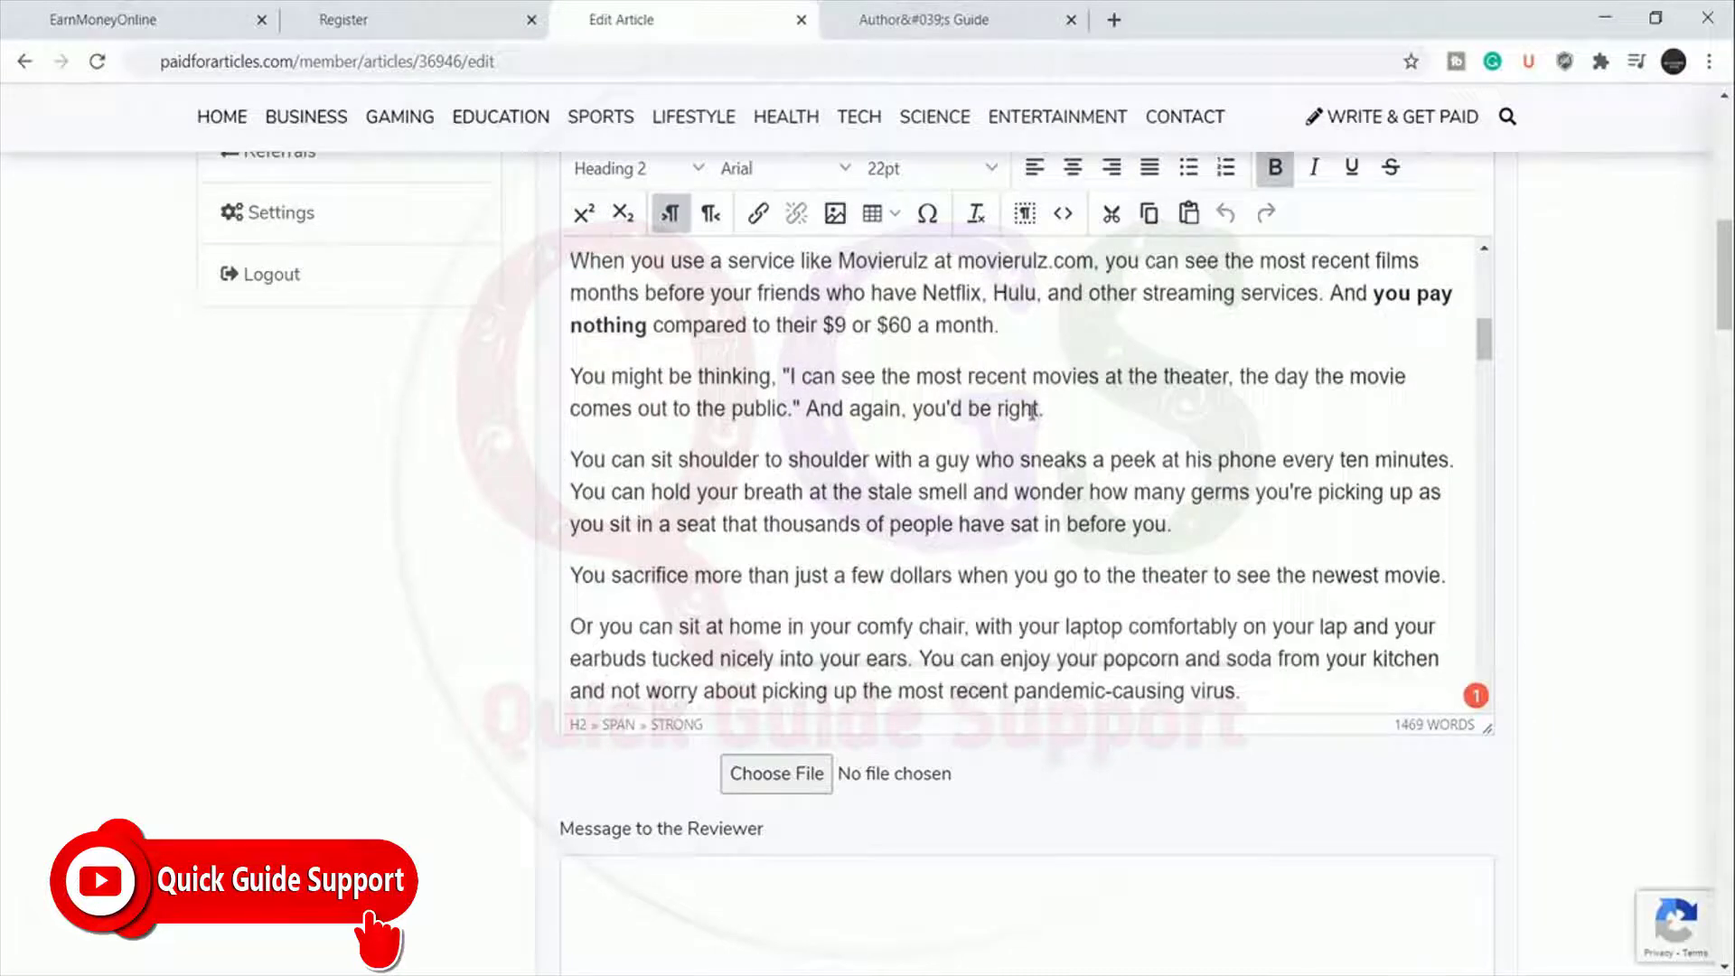
{"action": "scroll", "coordinate": [1053, 386], "scroll_direction": "down", "scroll_amount": 1}
{"action": "scroll", "coordinate": [1075, 434], "scroll_direction": "up", "scroll_amount": 1}
Open the example article's content in the Grammarly editor to review its alerts and overall score.
{"action": "left_click", "coordinate": [984, 459]}
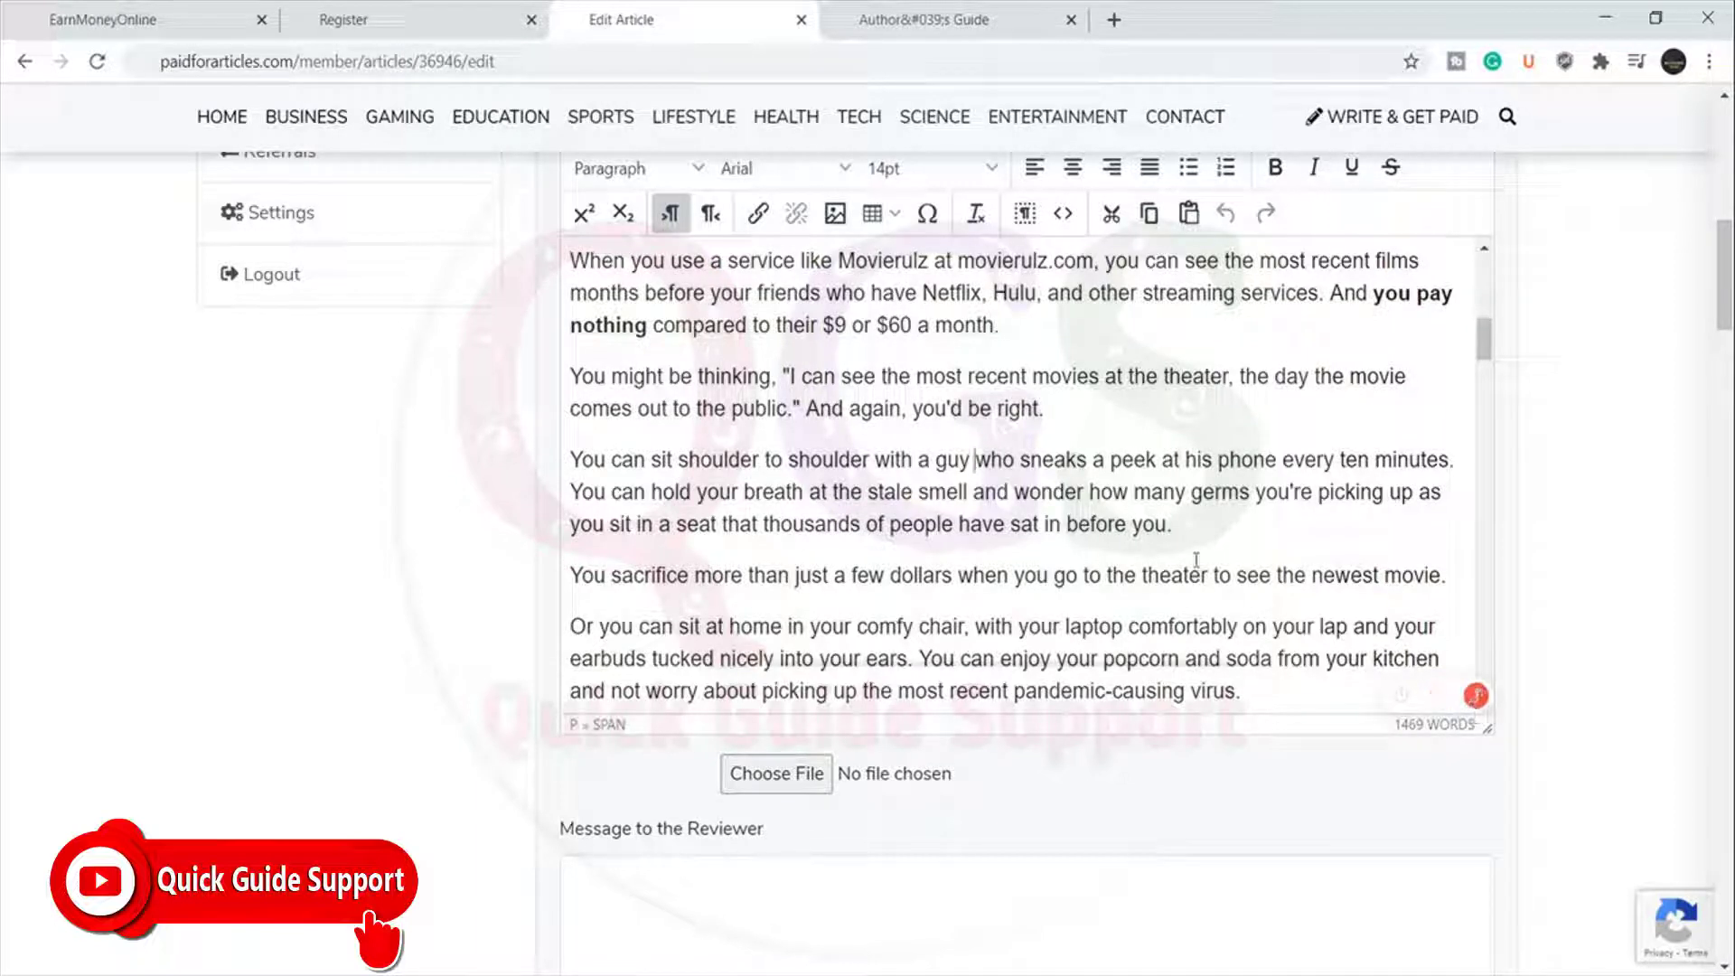
{"action": "mouse_move", "coordinate": [1483, 702]}
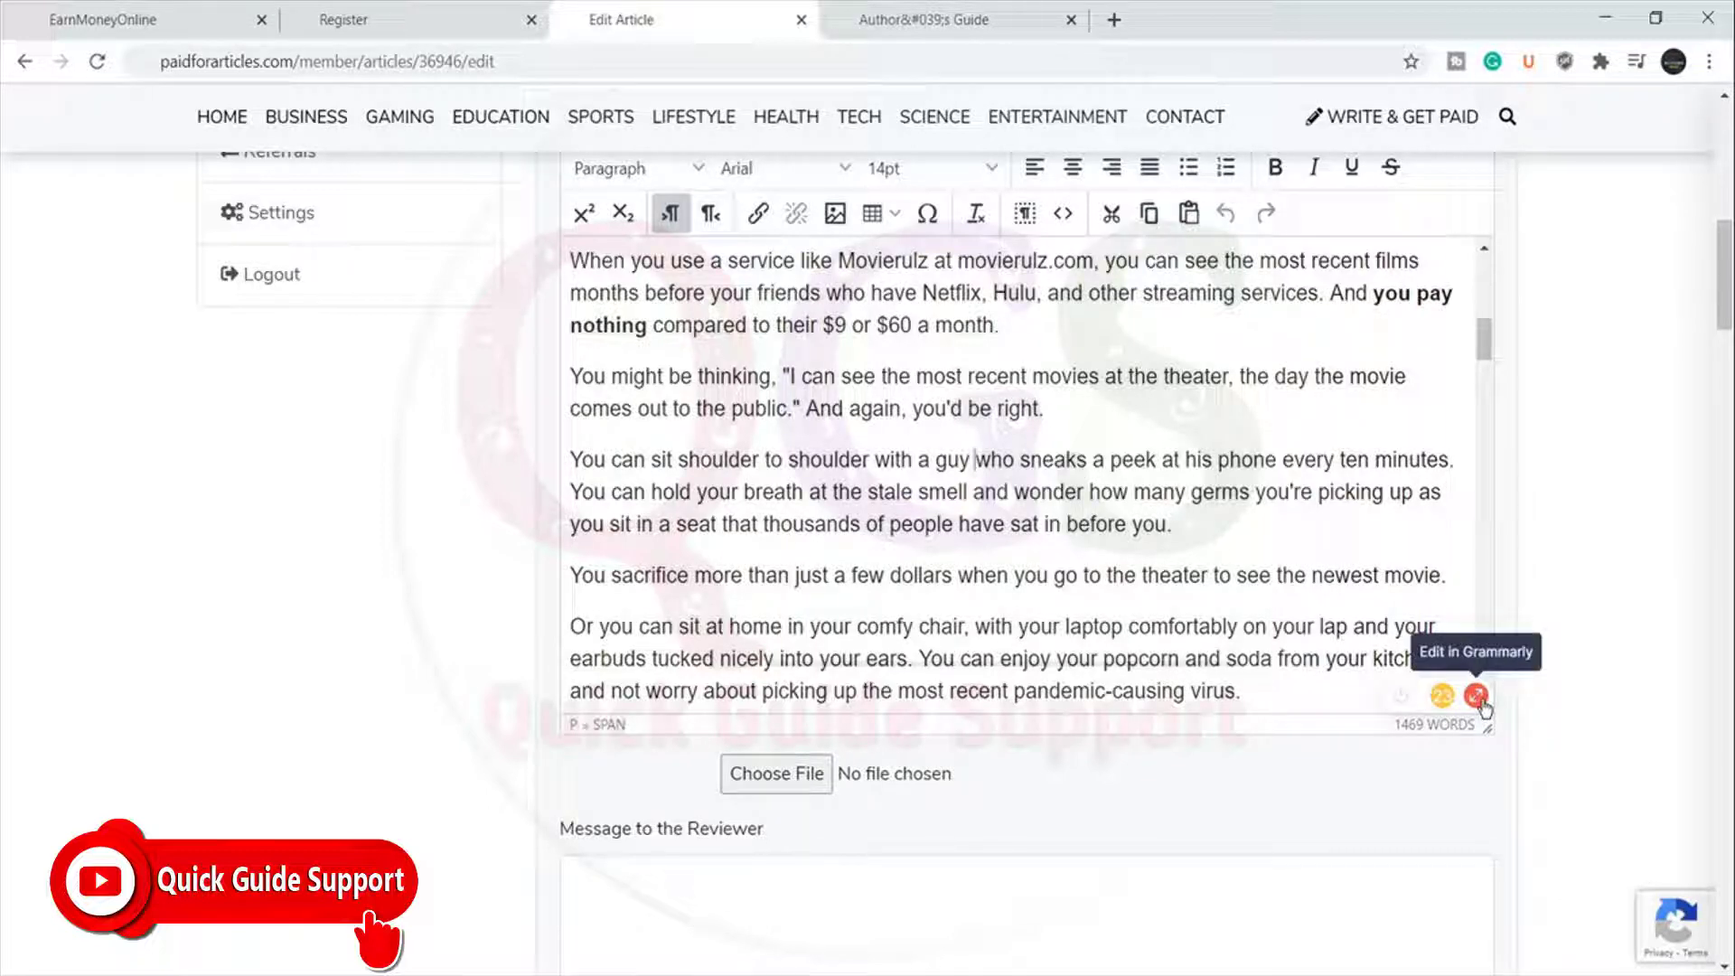
{"action": "left_click", "coordinate": [1478, 697]}
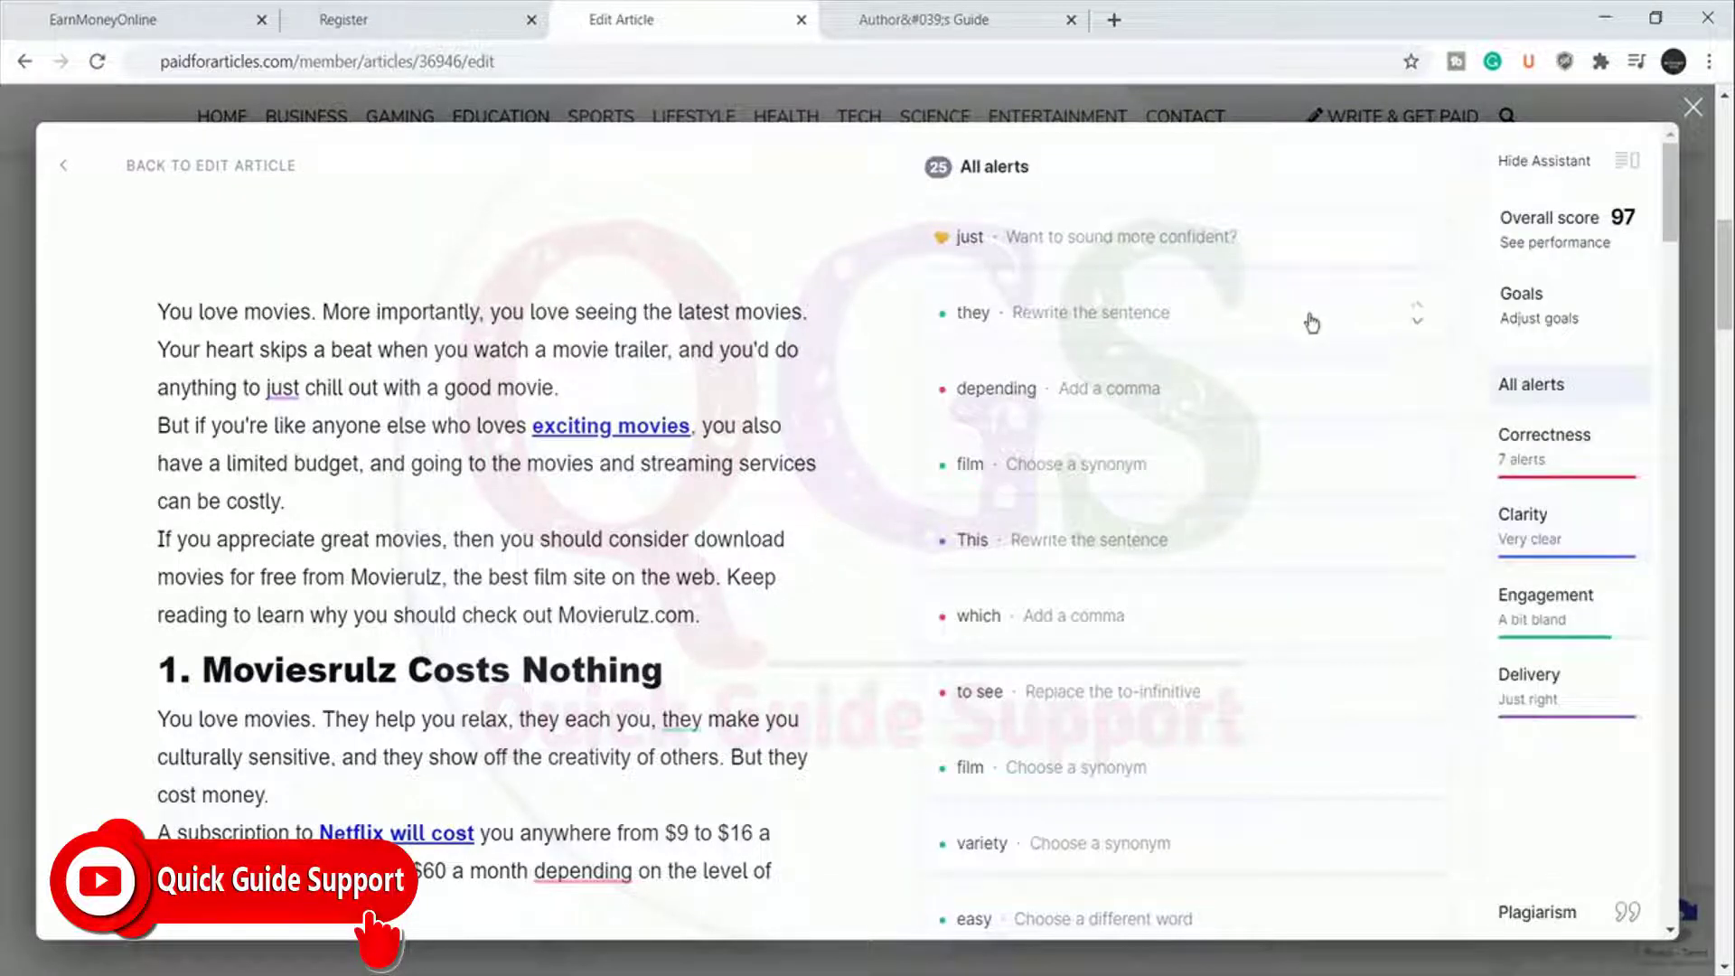
Accept Grammarly's correctness suggestions adding commas before "depending" and "which", and return to the article editor.
{"action": "left_click", "coordinate": [1573, 468]}
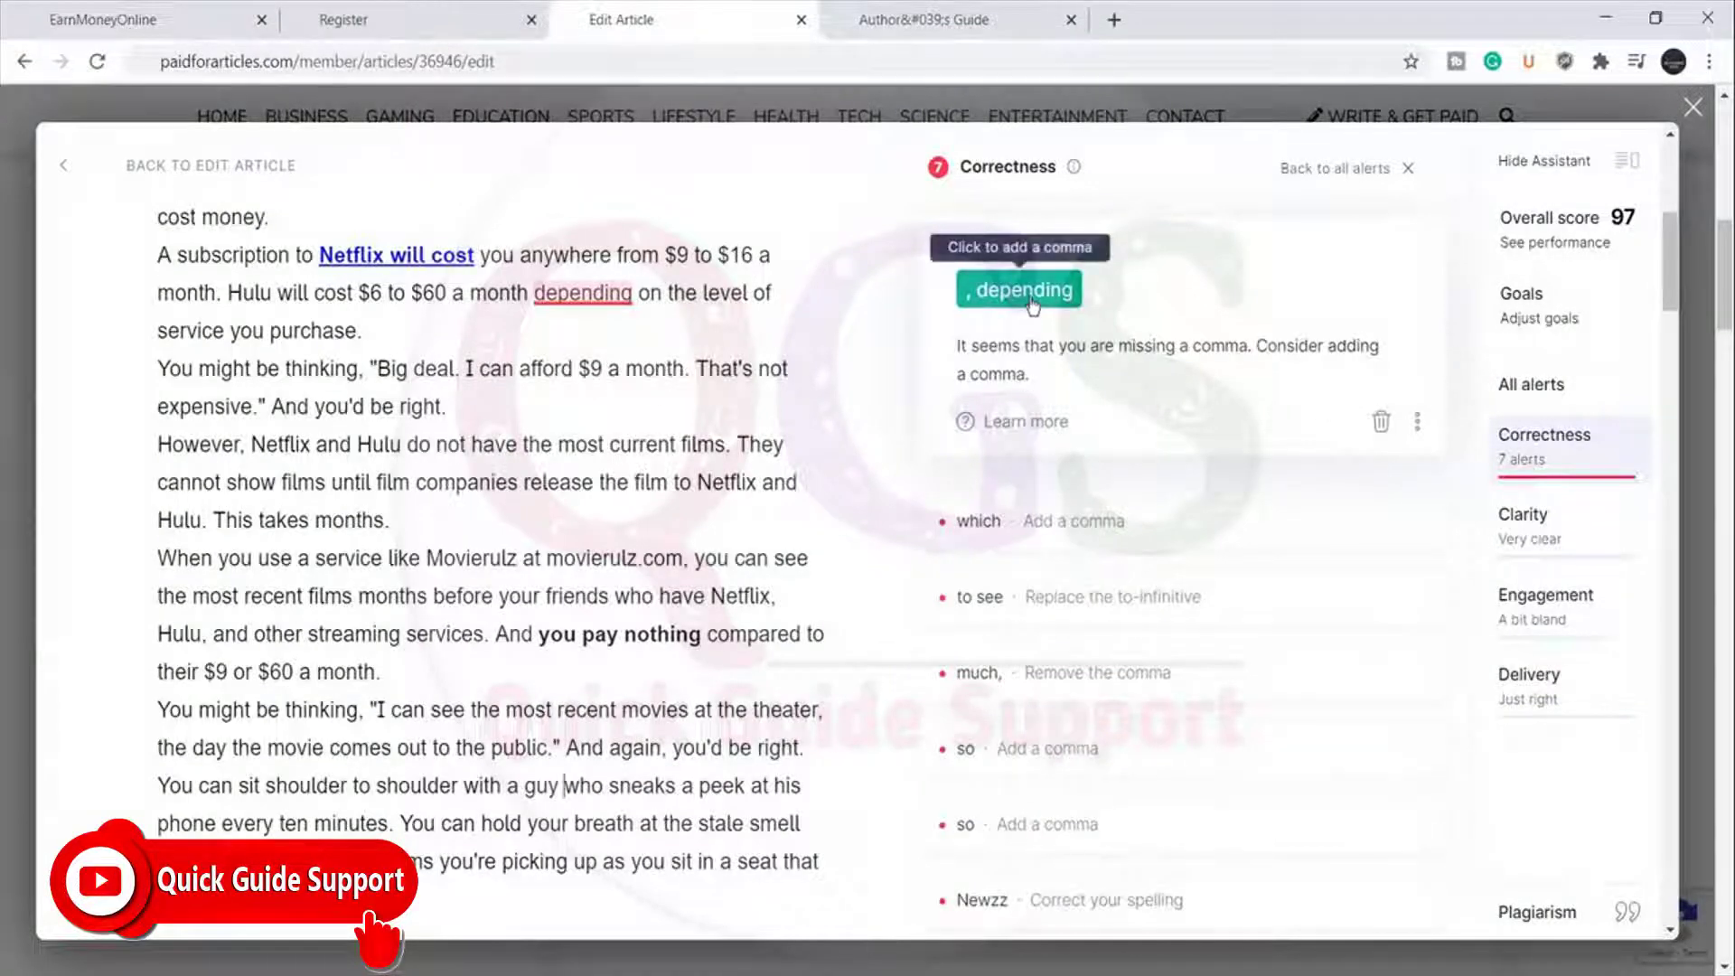
{"action": "left_click", "coordinate": [1032, 305]}
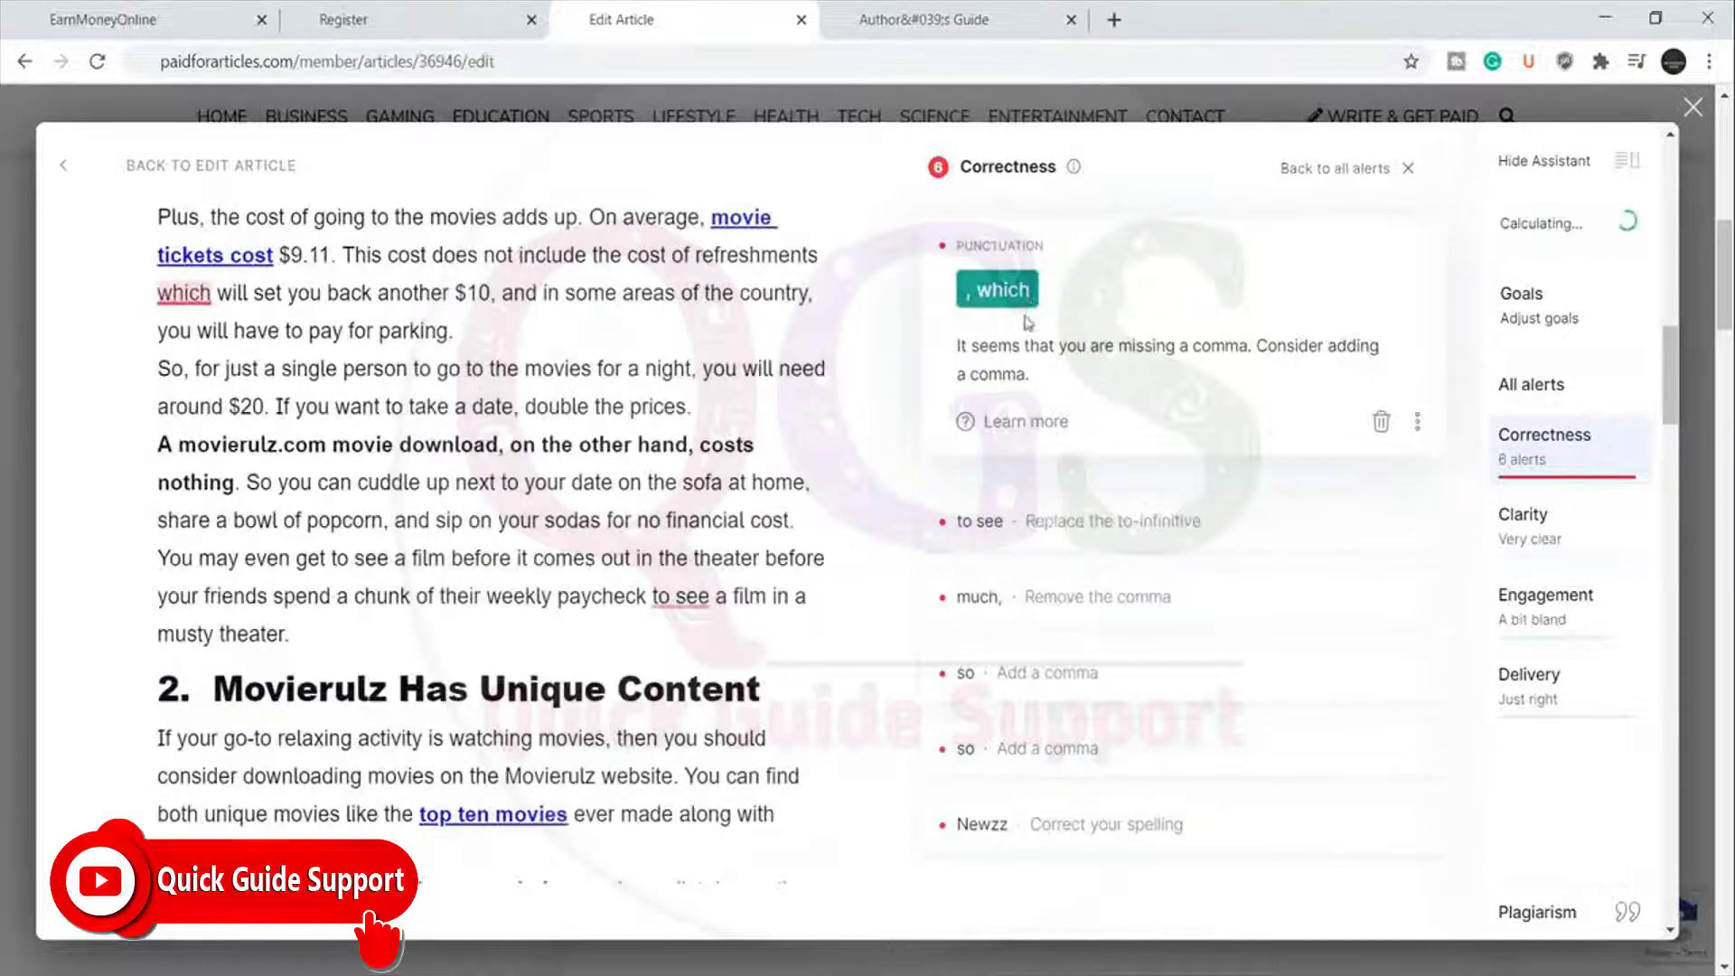
{"action": "left_click", "coordinate": [1011, 307]}
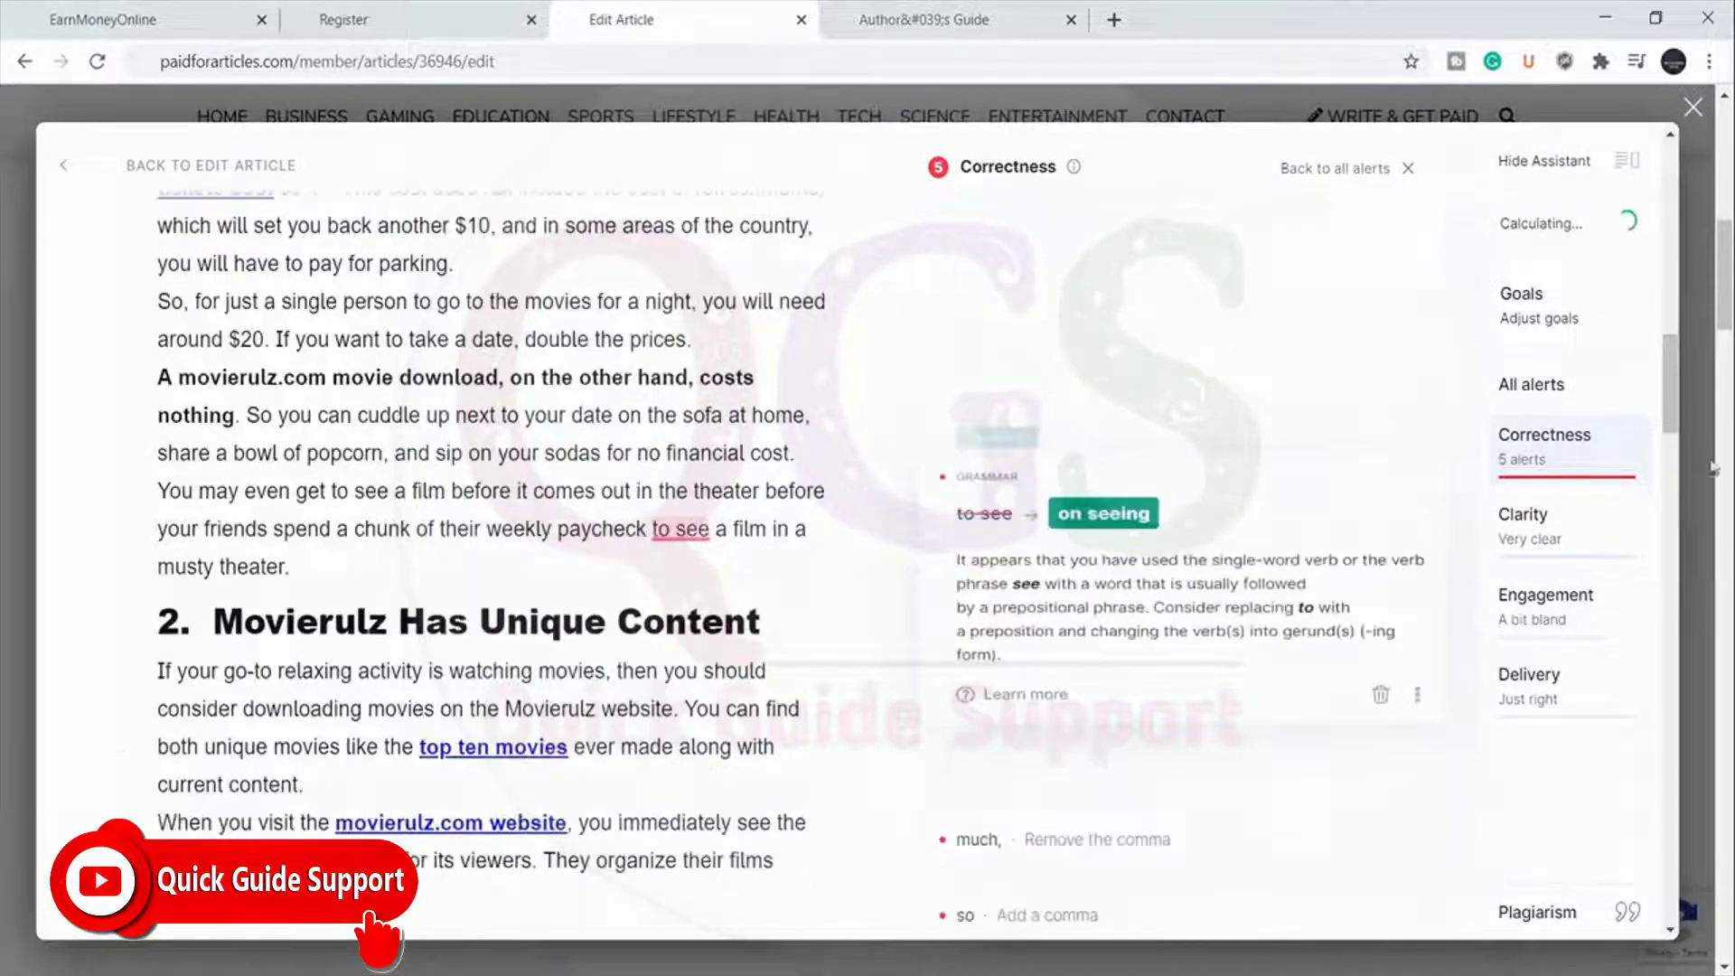
{"action": "scroll", "coordinate": [1166, 519], "scroll_direction": "down", "scroll_amount": 5}
{"action": "scroll", "coordinate": [1299, 531], "scroll_direction": "up", "scroll_amount": 5}
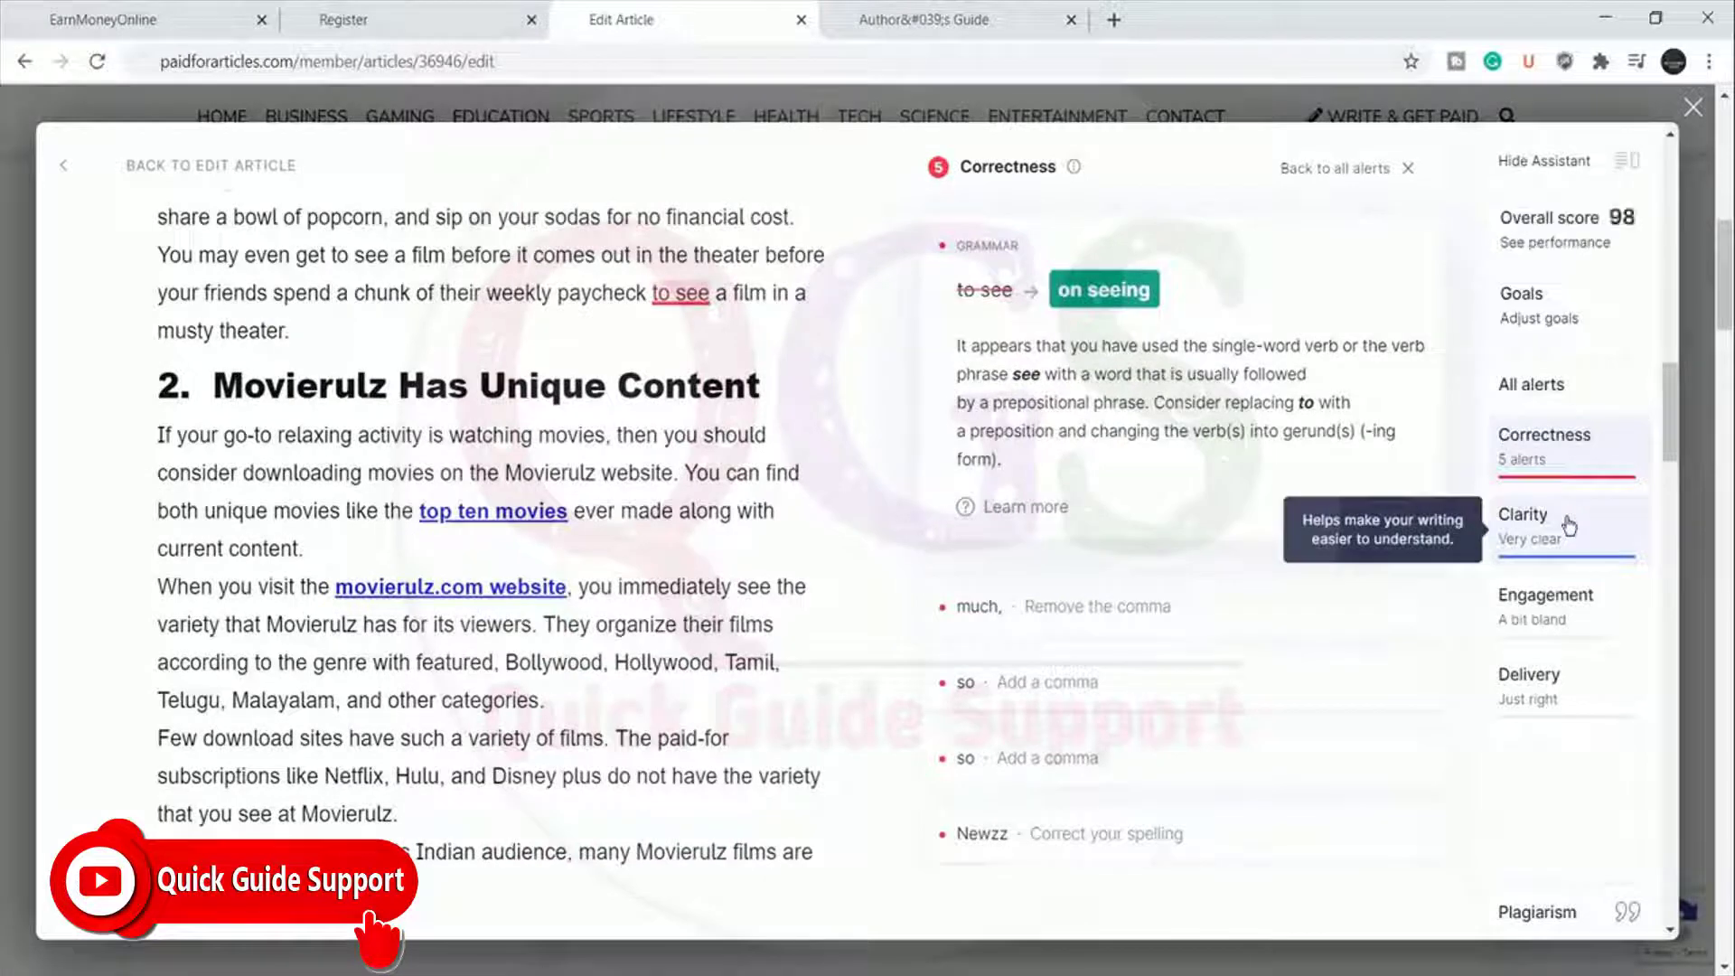
{"action": "left_click", "coordinate": [1694, 108]}
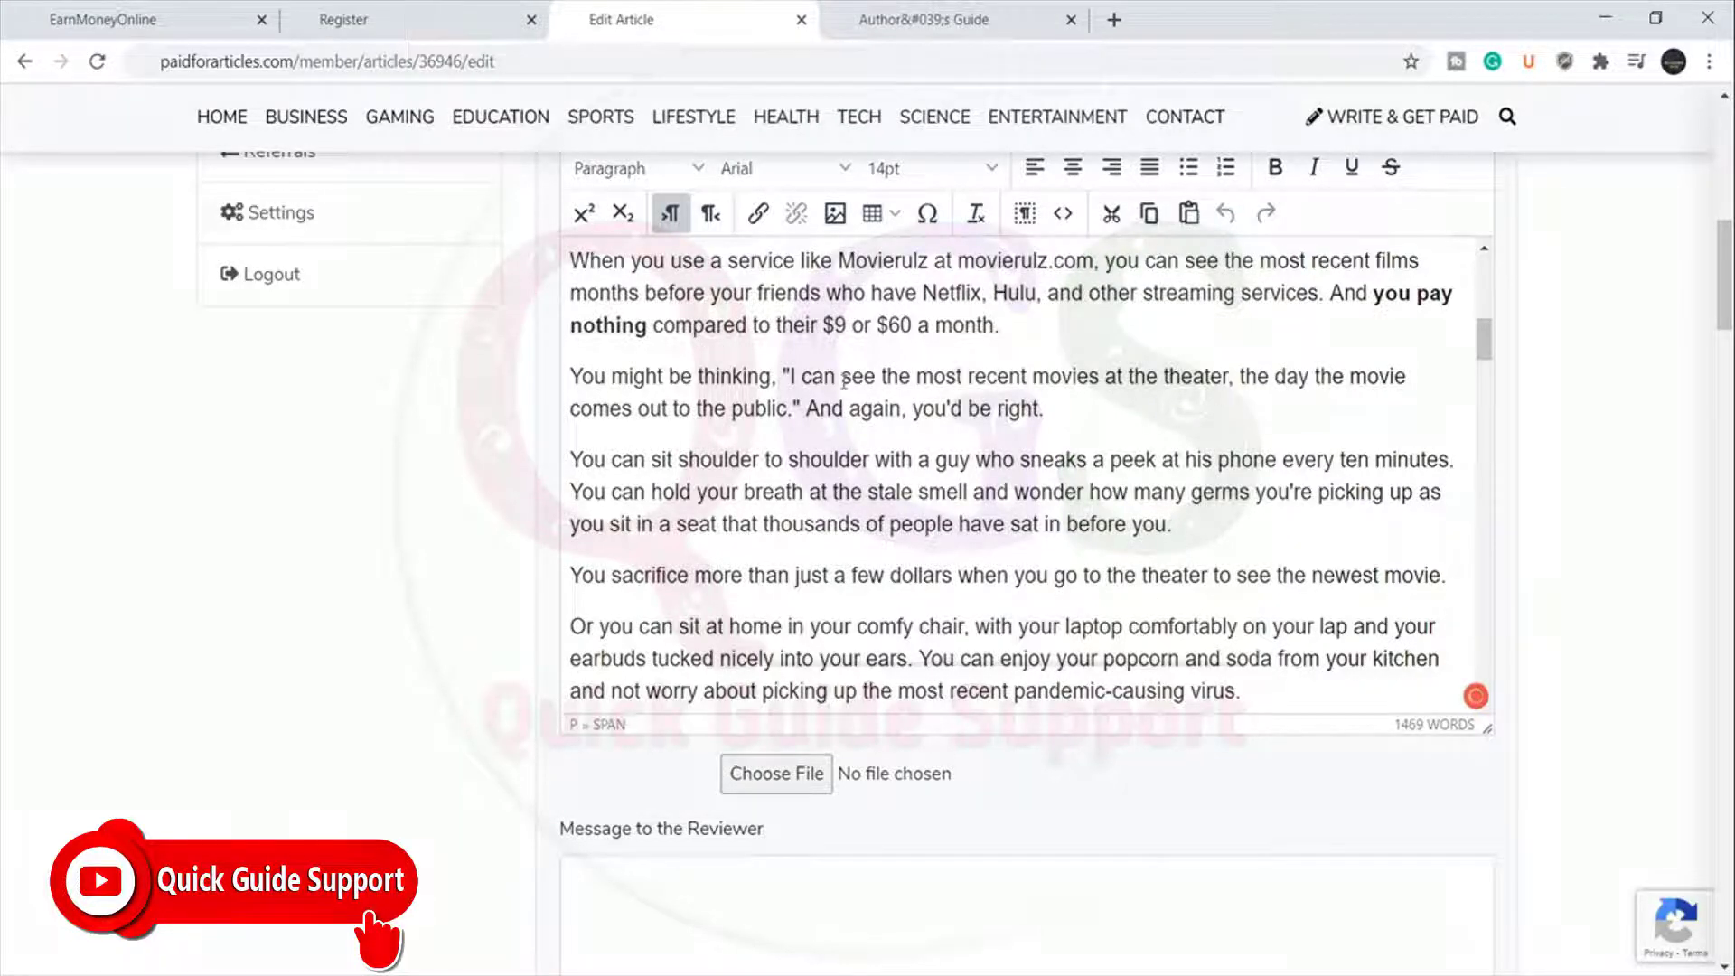
Inspect the source website in the URL behind the "movie tickets cost" link, leaving the link as it is.
{"action": "scroll", "coordinate": [844, 379], "scroll_direction": "down", "scroll_amount": 3}
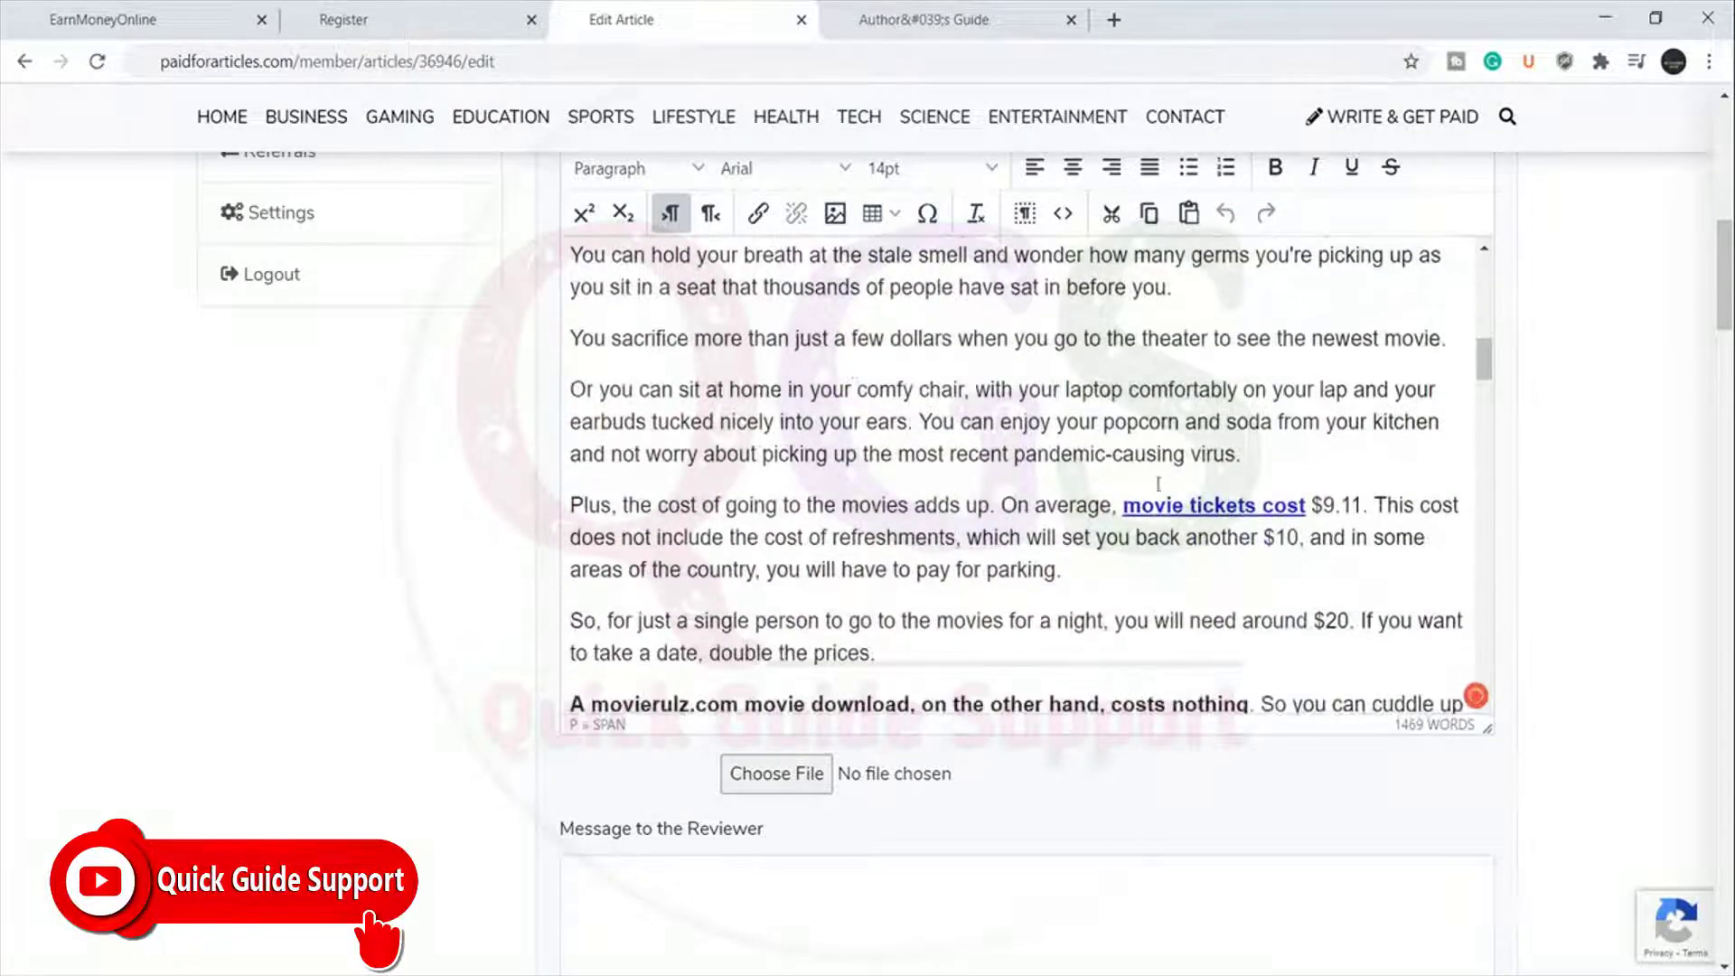
{"action": "double_click", "coordinate": [1194, 502]}
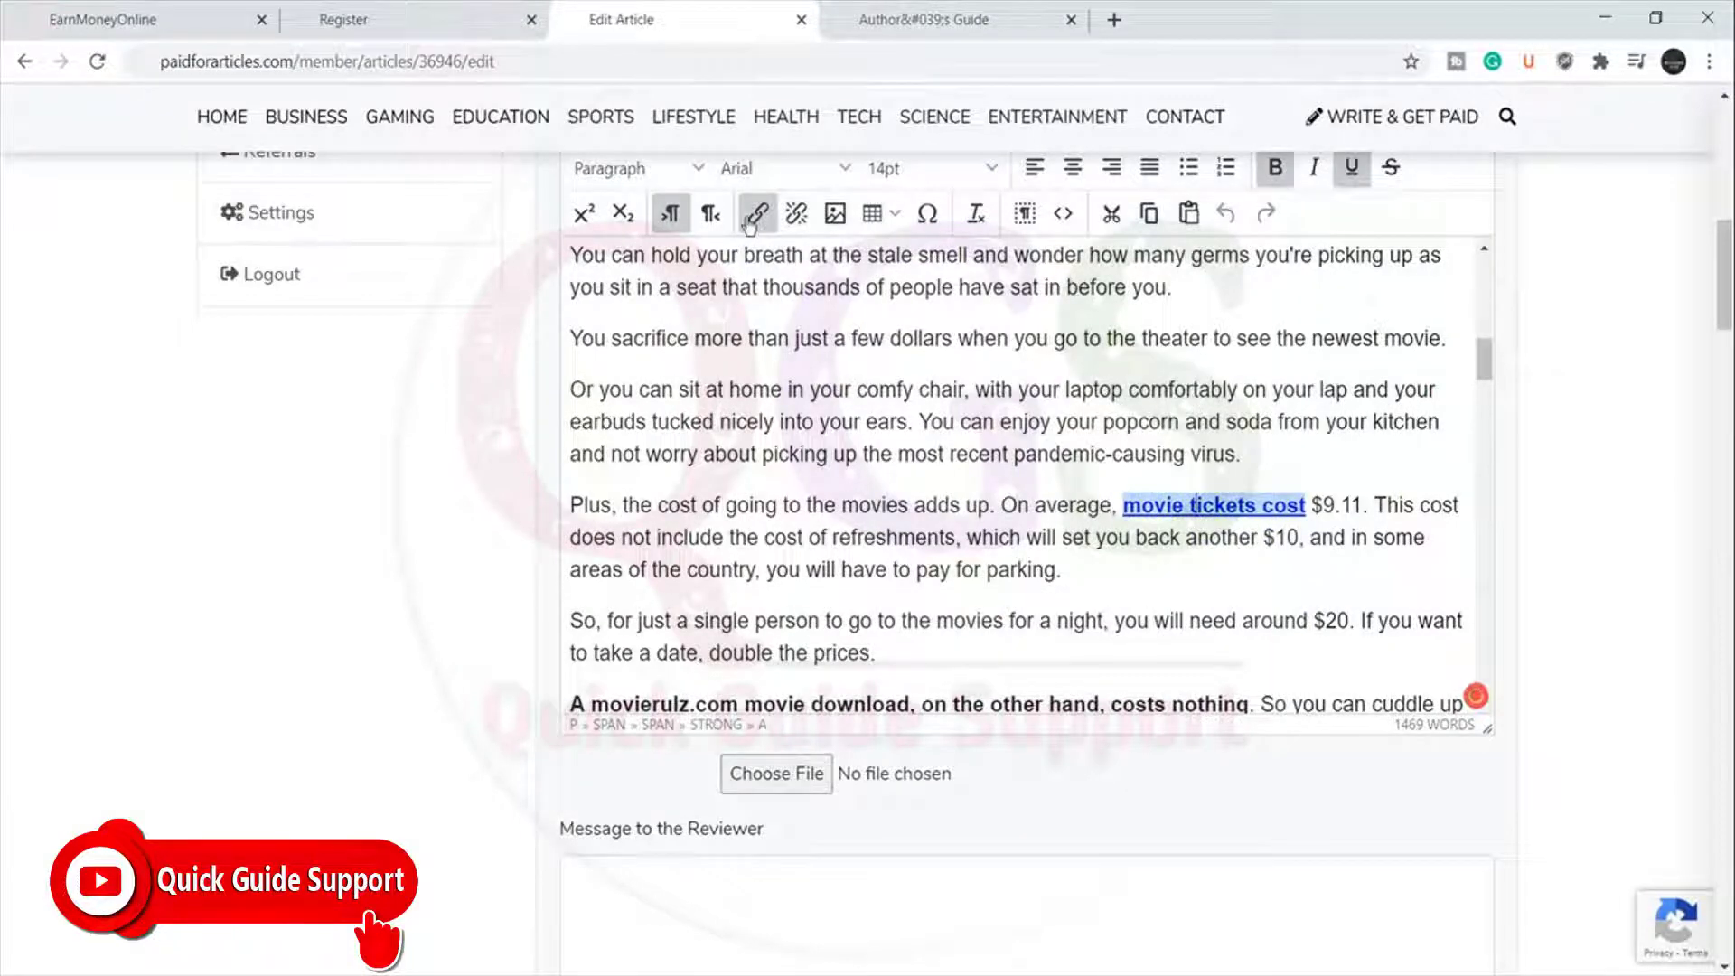
{"action": "key", "text": "ctrl+k"}
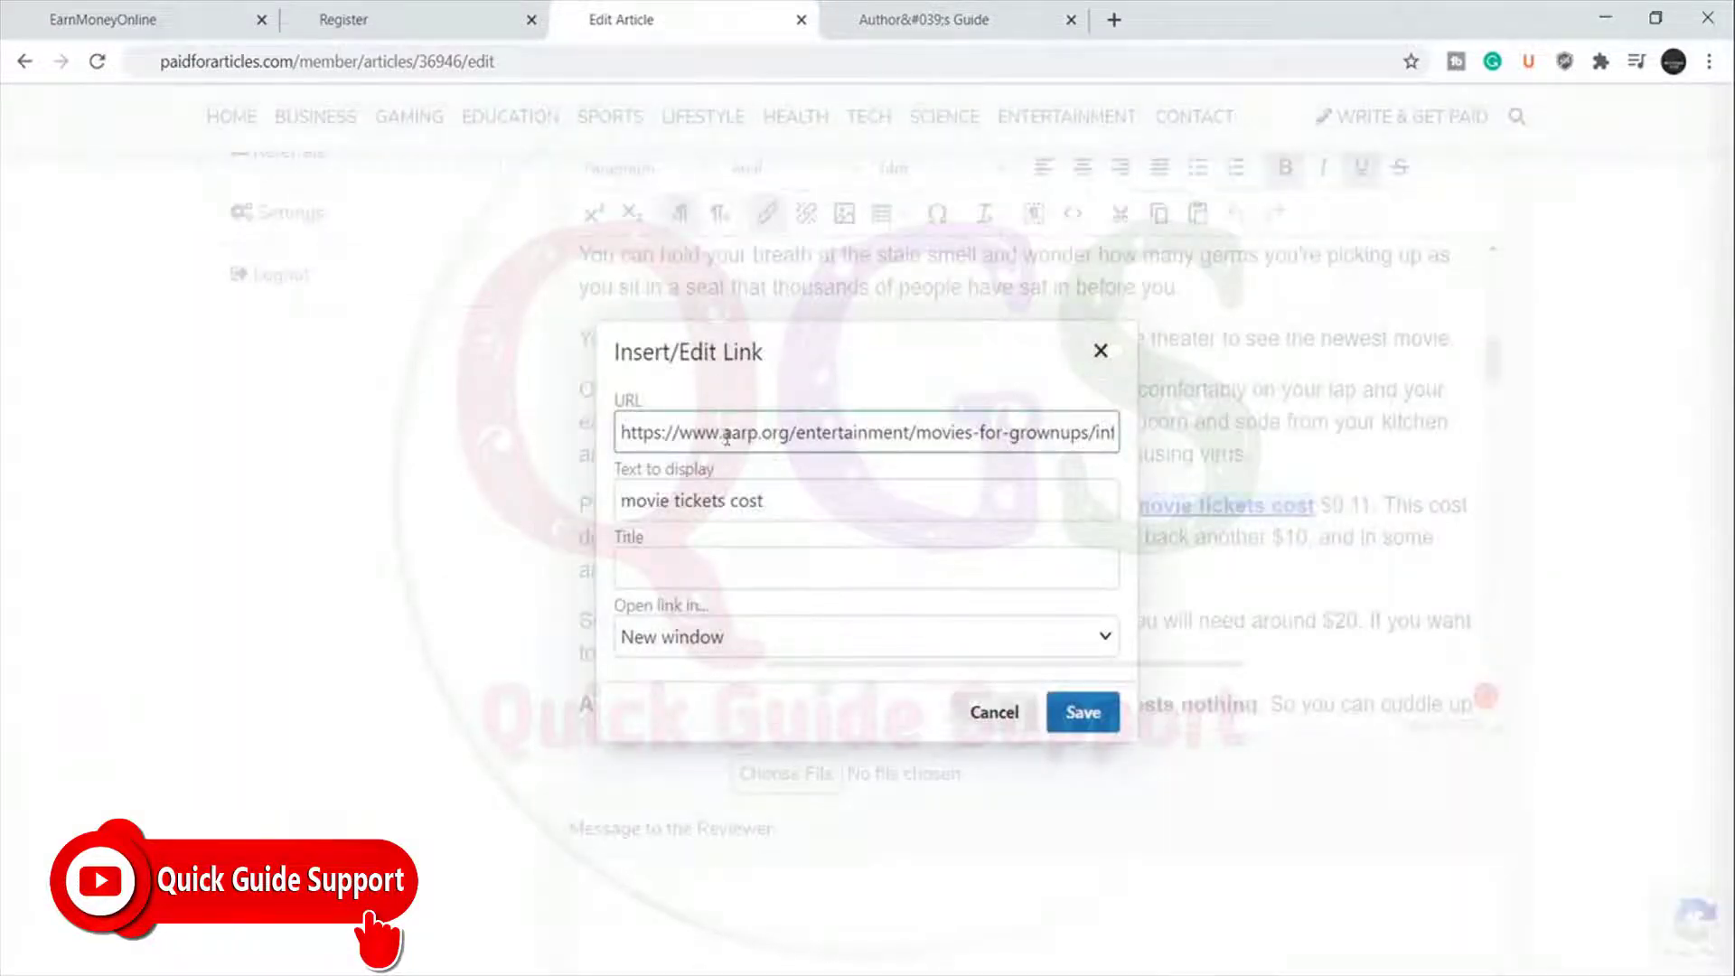
{"action": "left_click_drag", "start_coordinate": [726, 437], "coordinate": [774, 438]}
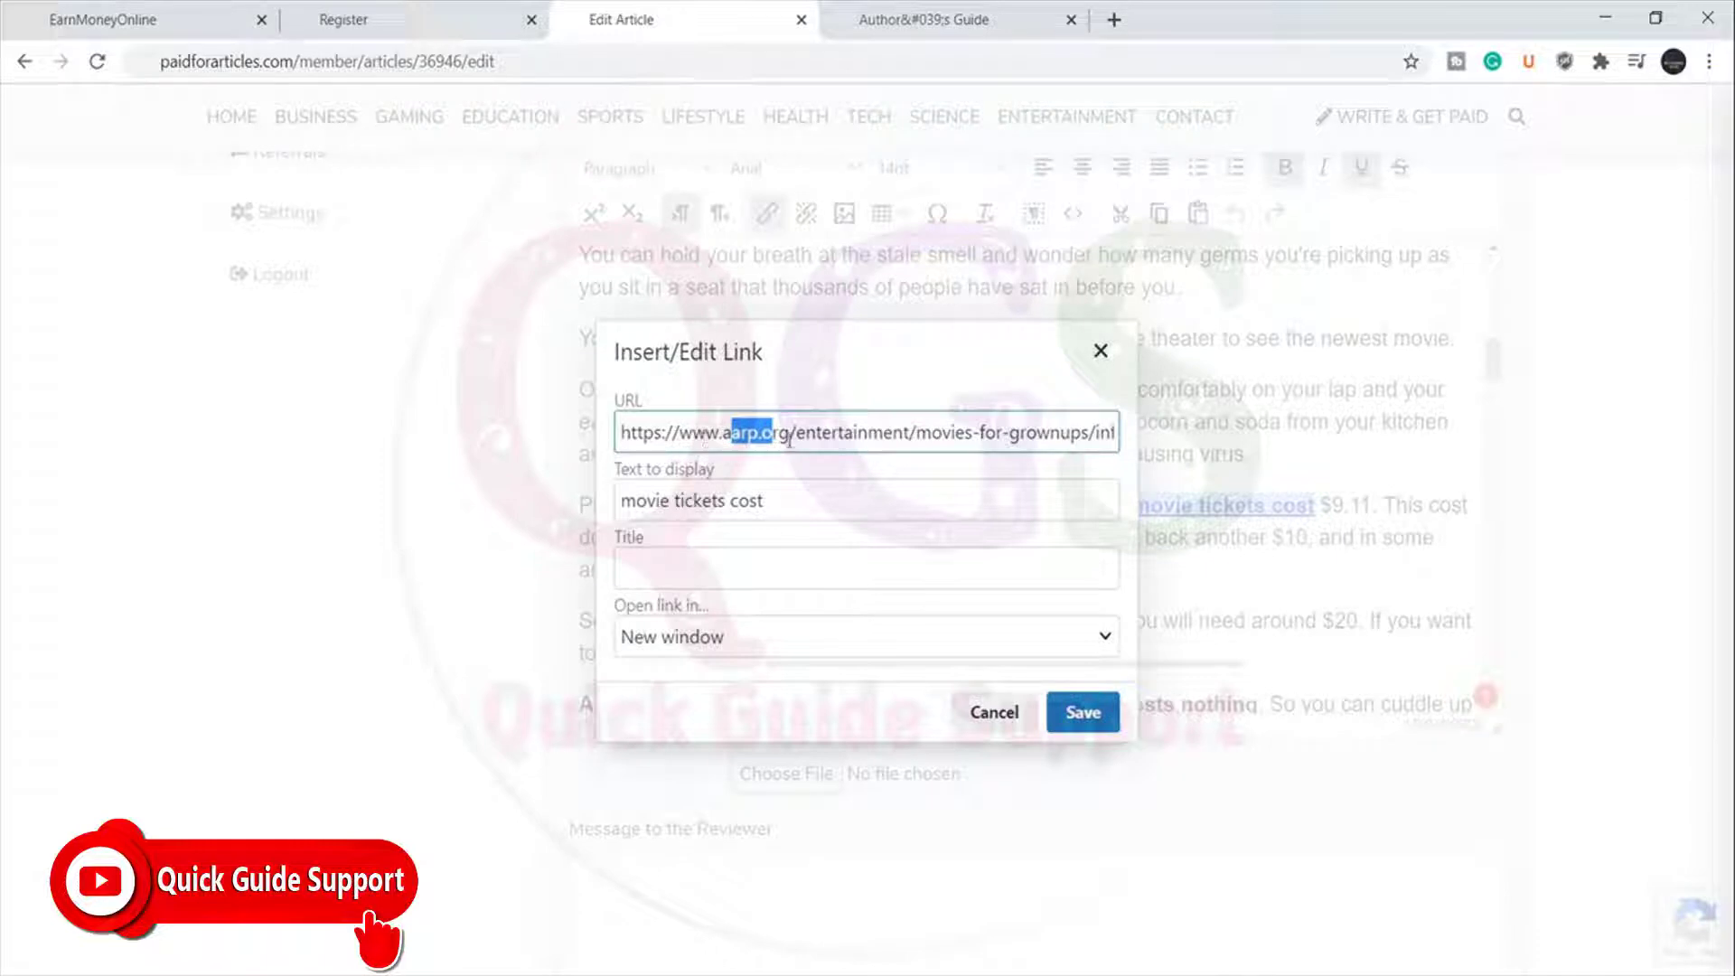
{"action": "left_click", "coordinate": [1098, 357]}
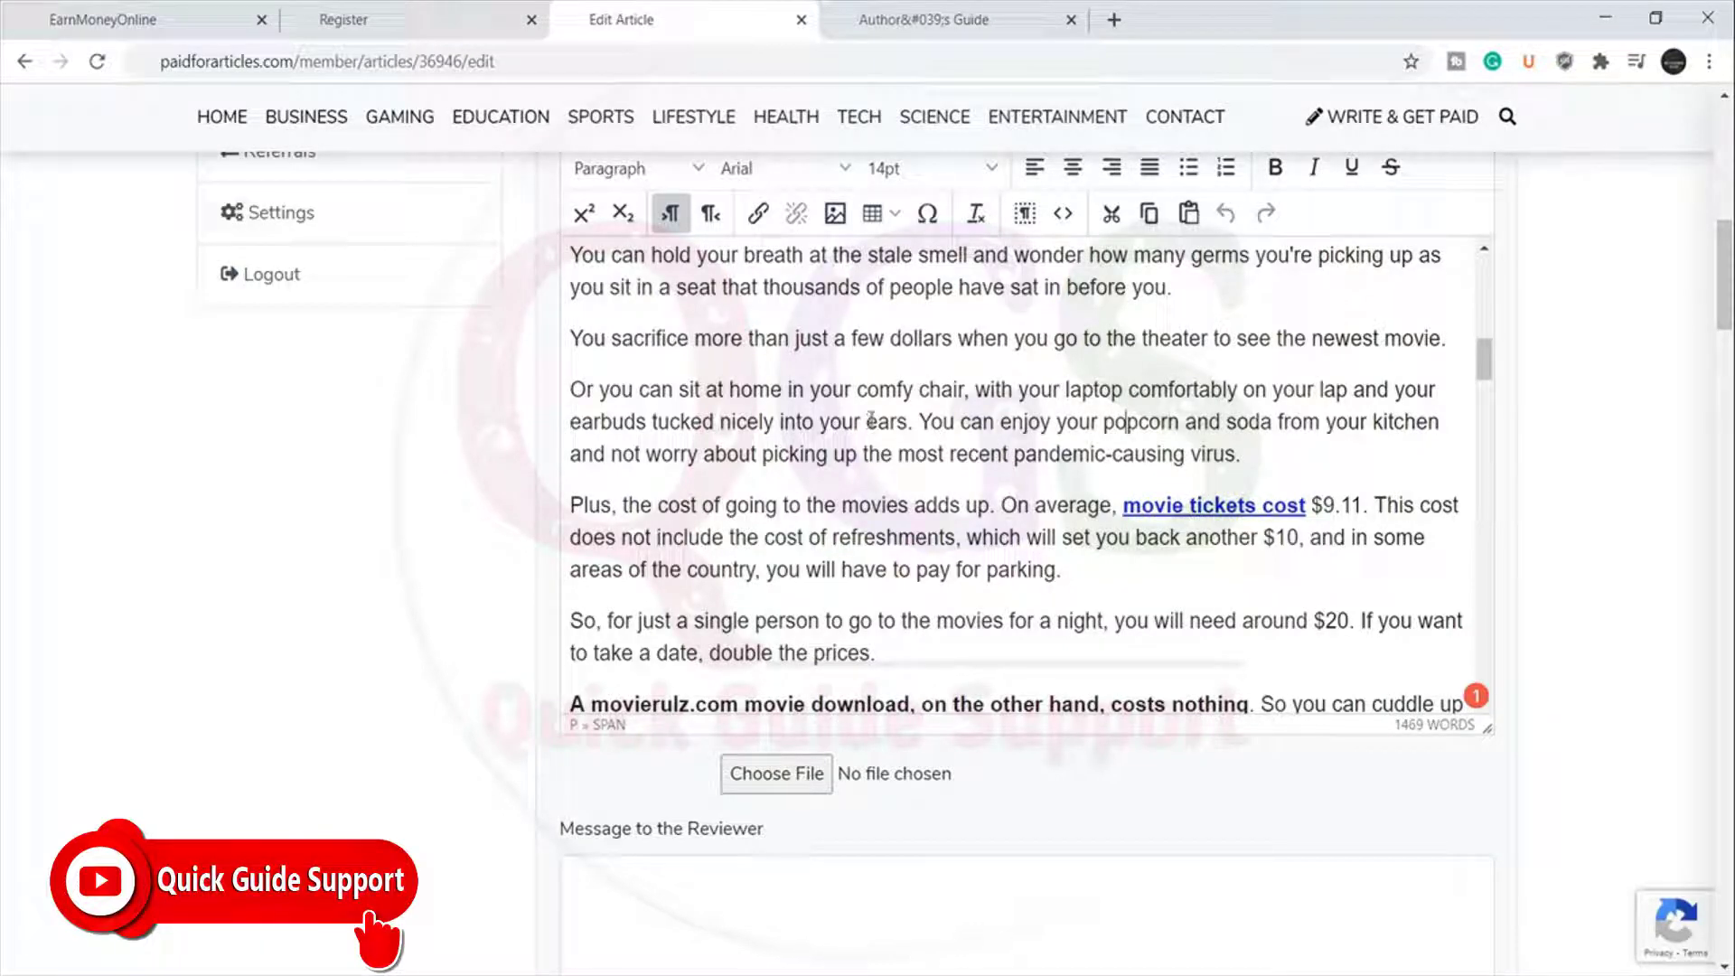
Review the short paragraphs and links in the "2. Movierulz Has Unique Content" section.
{"action": "scroll", "coordinate": [870, 418], "scroll_direction": "down", "scroll_amount": 4}
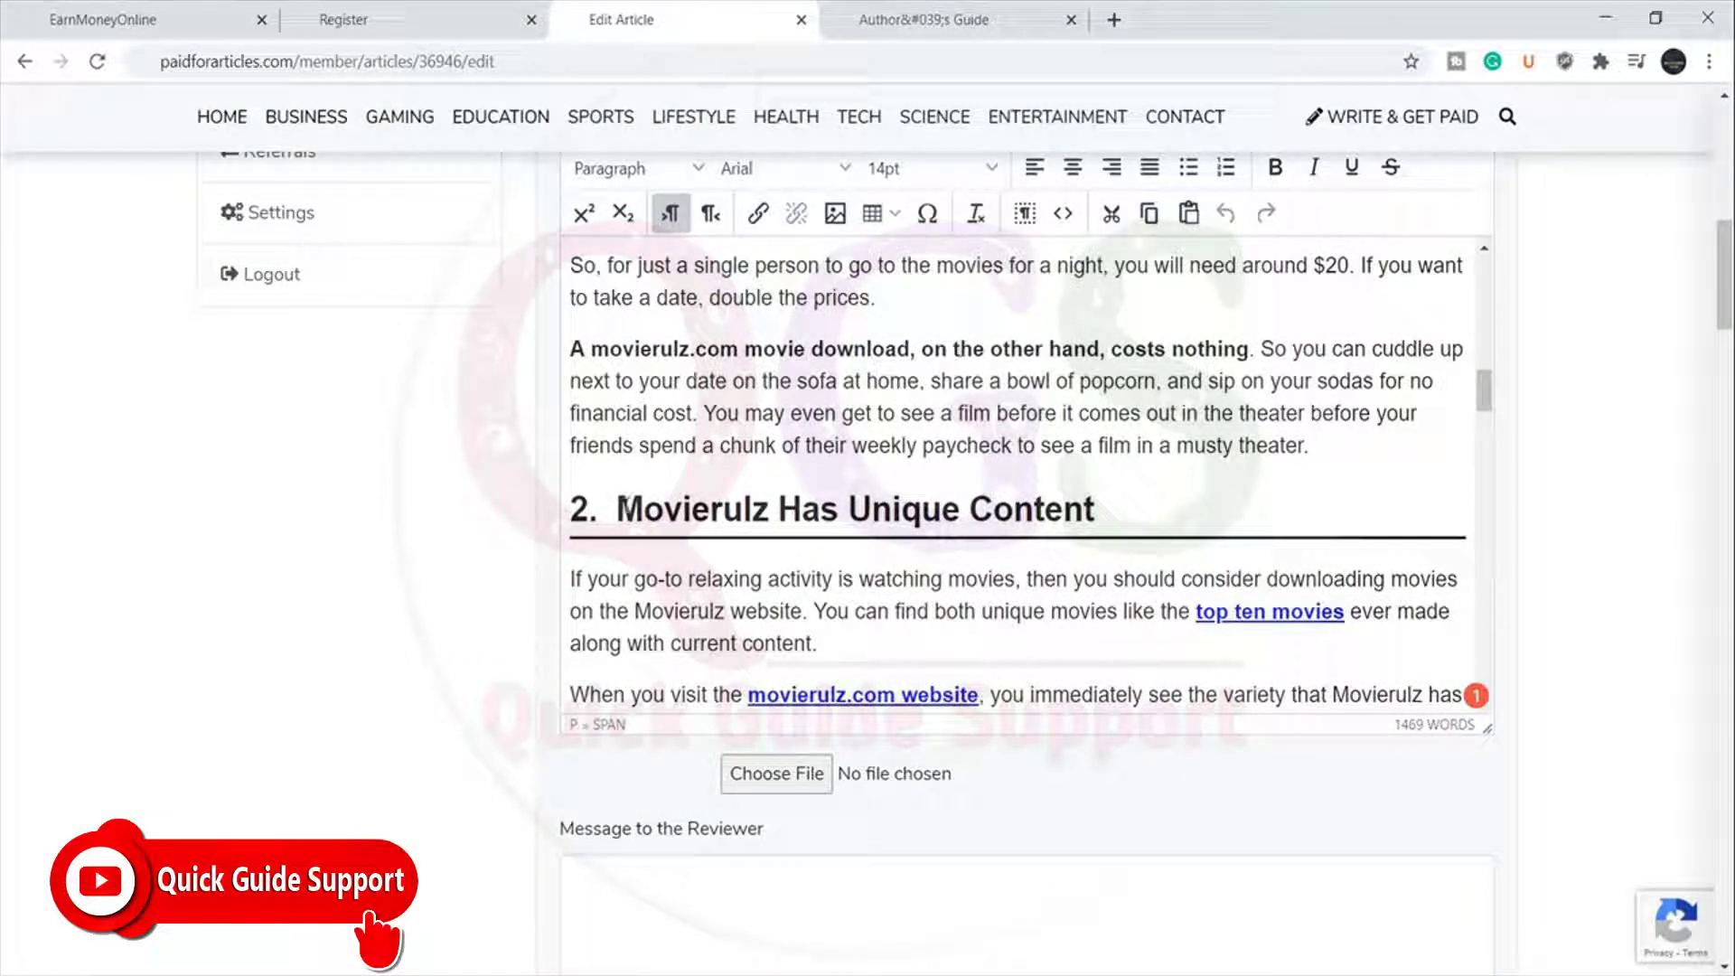
{"action": "scroll", "coordinate": [804, 522], "scroll_direction": "down", "scroll_amount": 3}
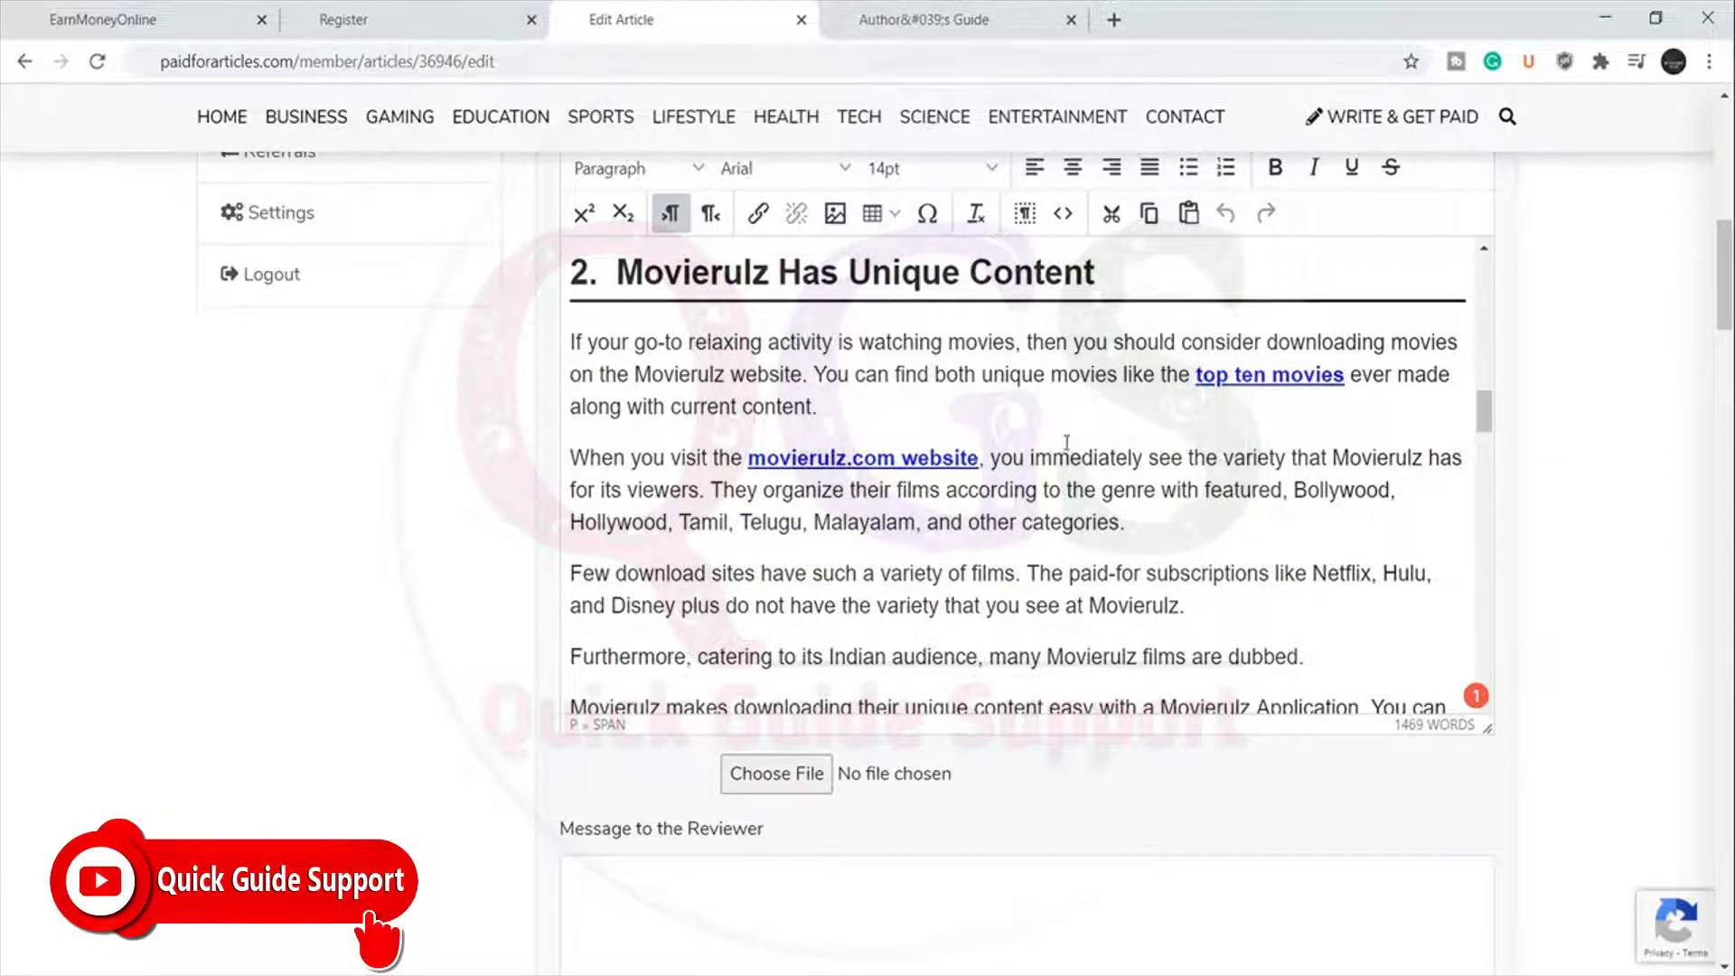
{"action": "scroll", "coordinate": [1067, 441], "scroll_direction": "down", "scroll_amount": 4}
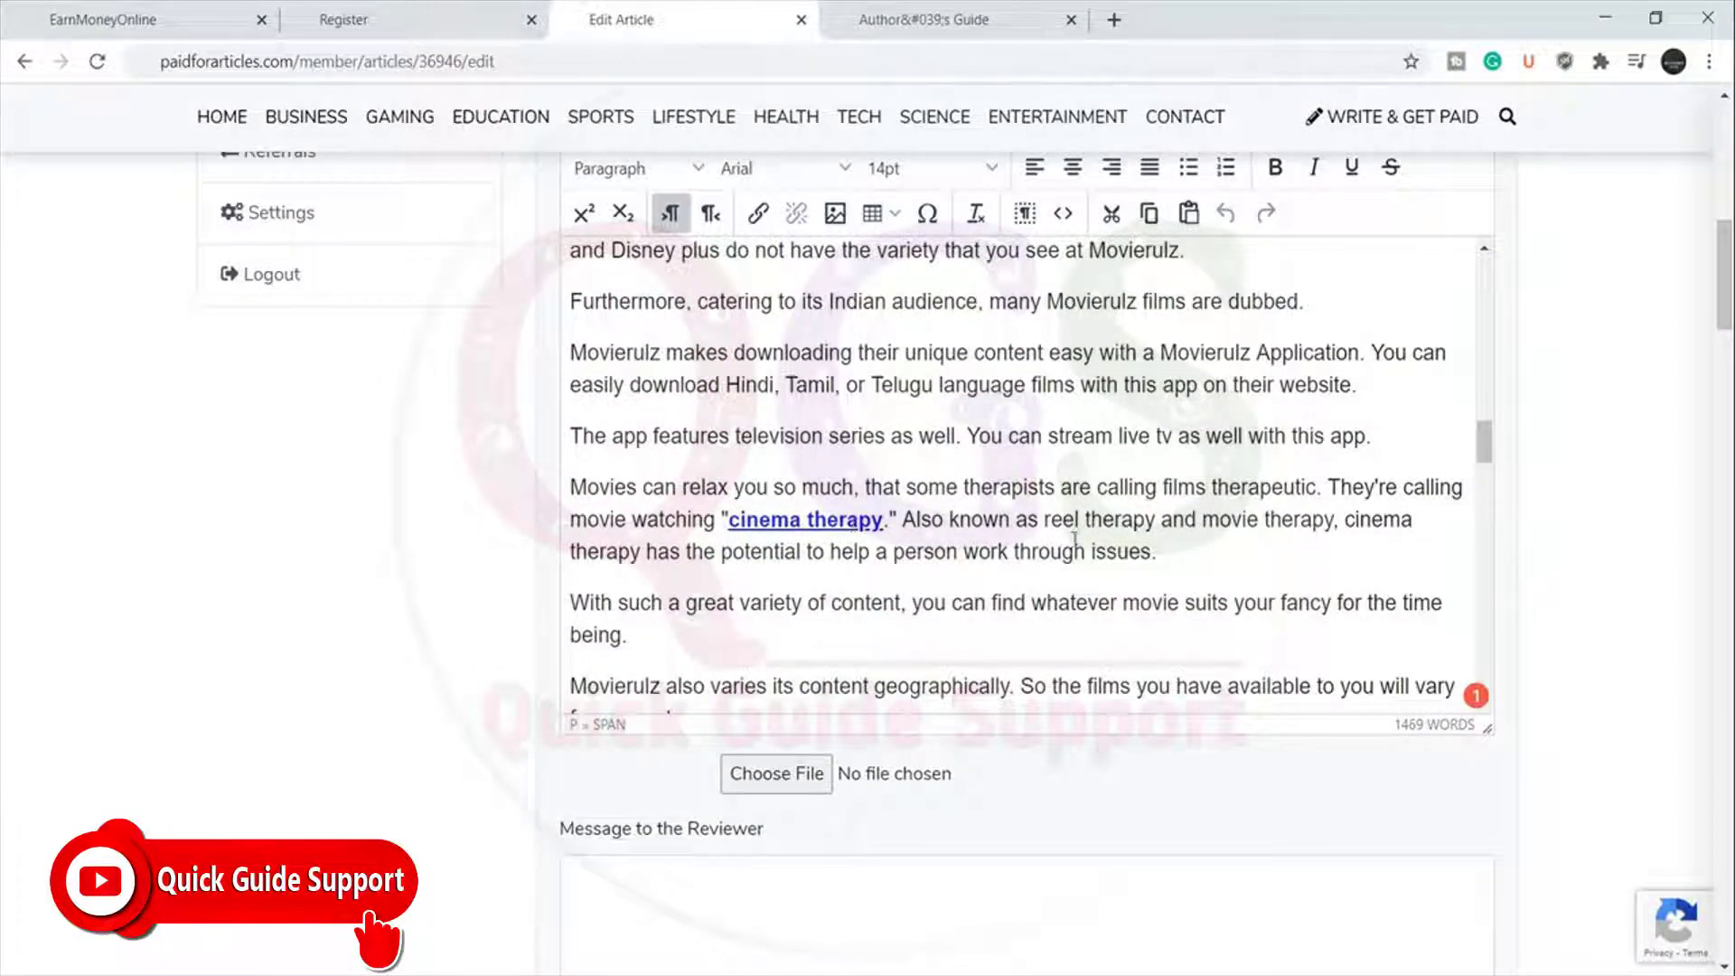
{"action": "scroll", "coordinate": [1075, 538], "scroll_direction": "down", "scroll_amount": 1}
{"action": "scroll", "coordinate": [1115, 508], "scroll_direction": "down", "scroll_amount": 2}
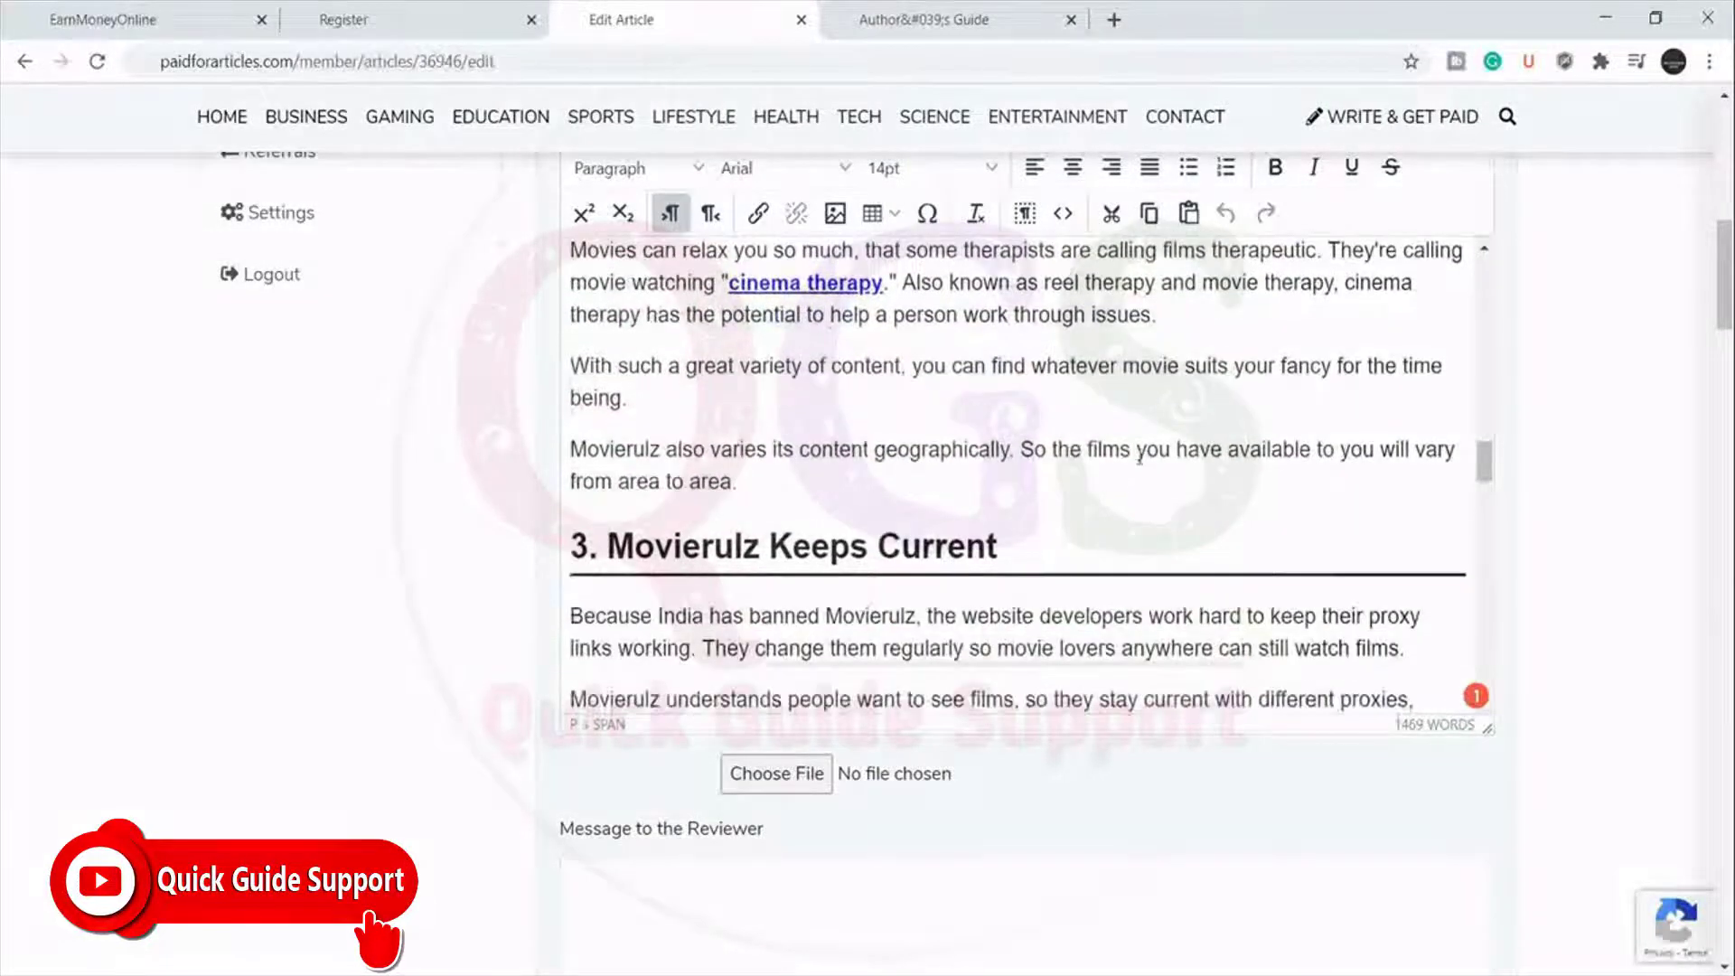
Check the heading format of "3. Movierulz Keeps Current" and "4. Movierulz Has a Simple Download Process".
{"action": "left_click", "coordinate": [642, 549]}
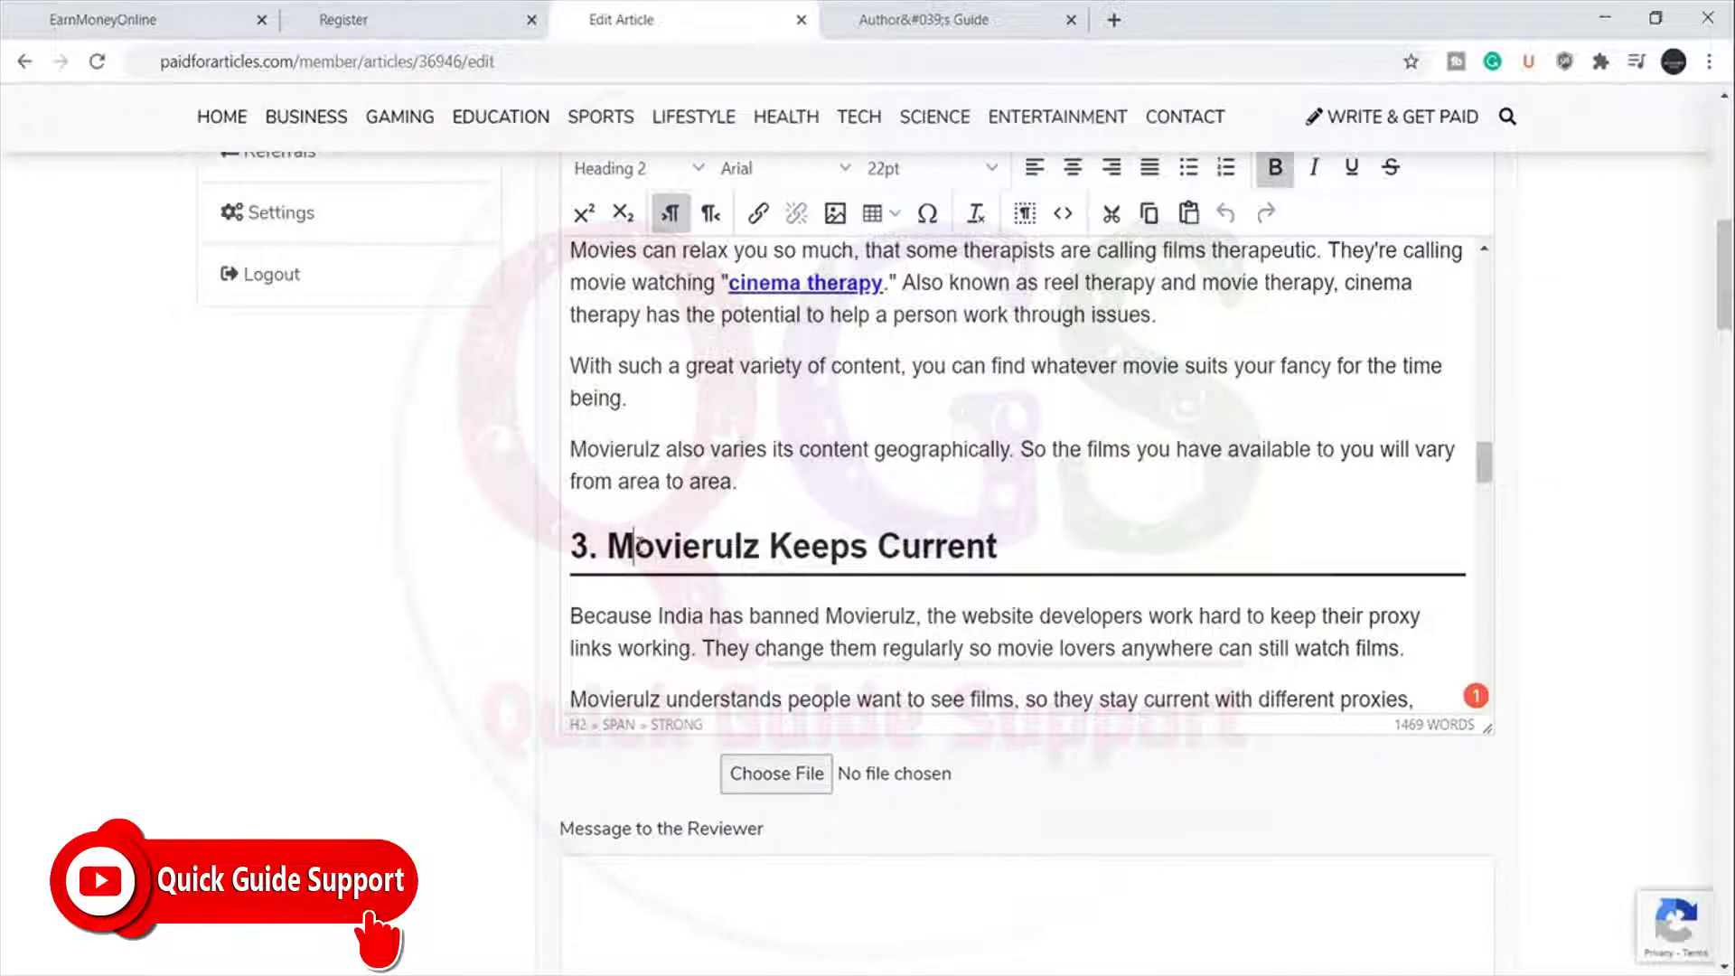
{"action": "left_click", "coordinate": [928, 465]}
{"action": "scroll", "coordinate": [958, 415], "scroll_direction": "down", "scroll_amount": 2}
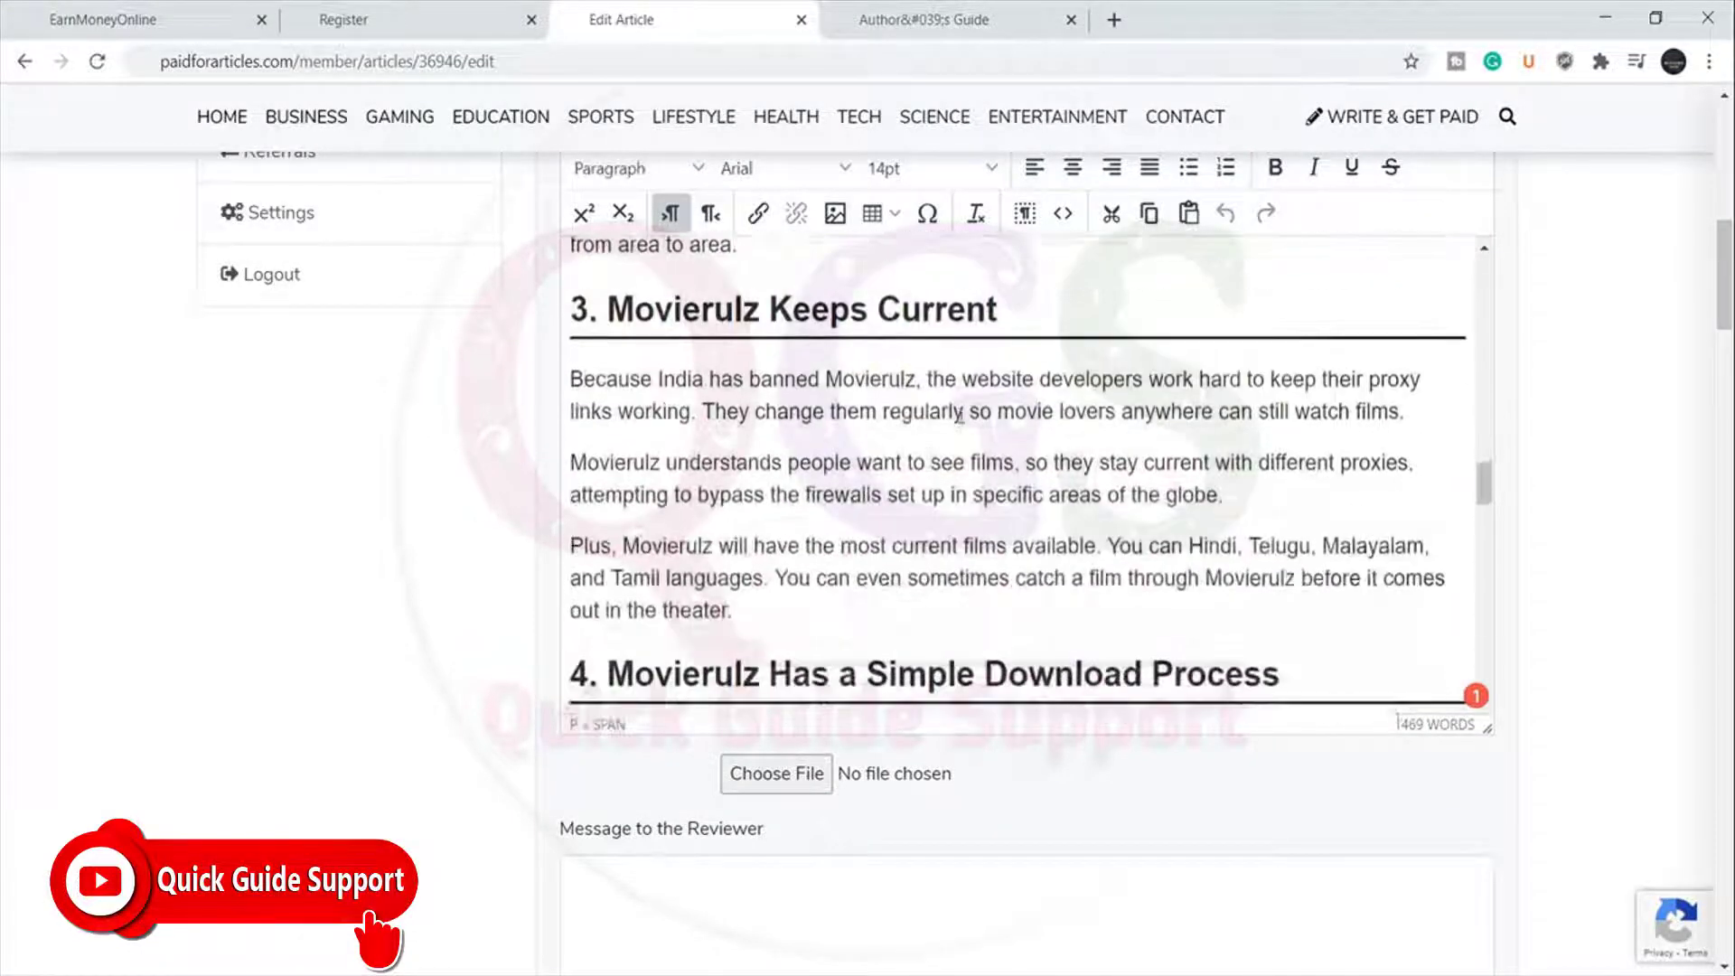
{"action": "scroll", "coordinate": [960, 414], "scroll_direction": "down", "scroll_amount": 1}
{"action": "left_click", "coordinate": [874, 551]}
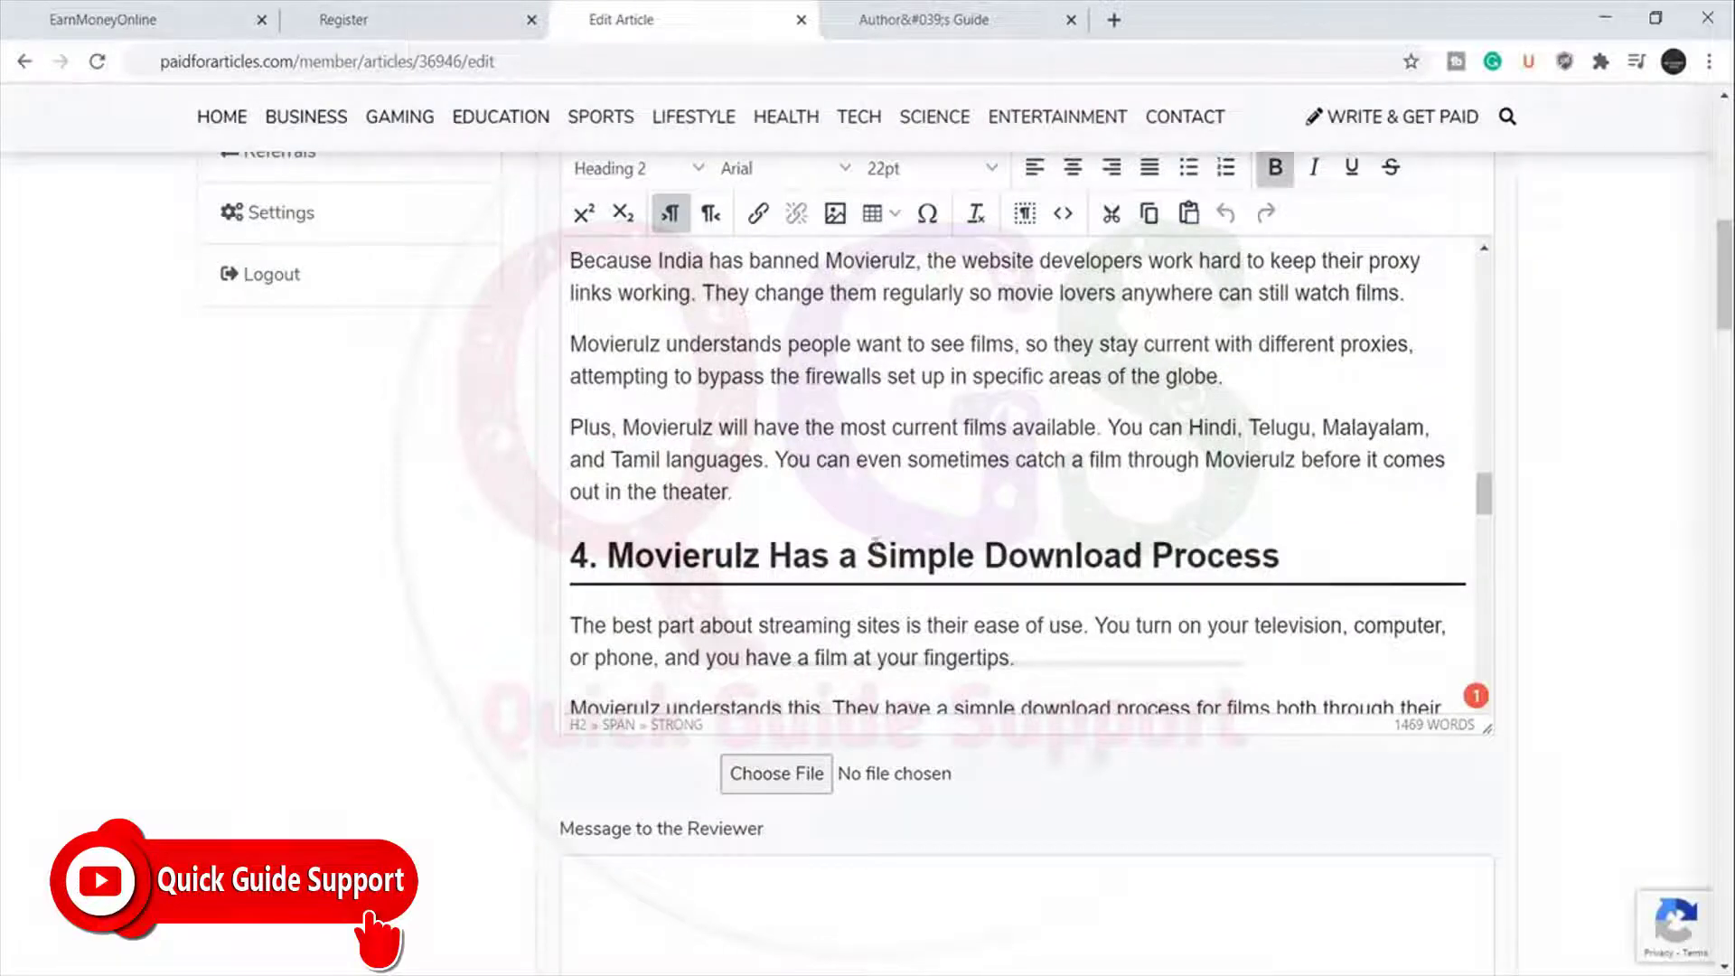
{"action": "scroll", "coordinate": [874, 546], "scroll_direction": "down", "scroll_amount": 1}
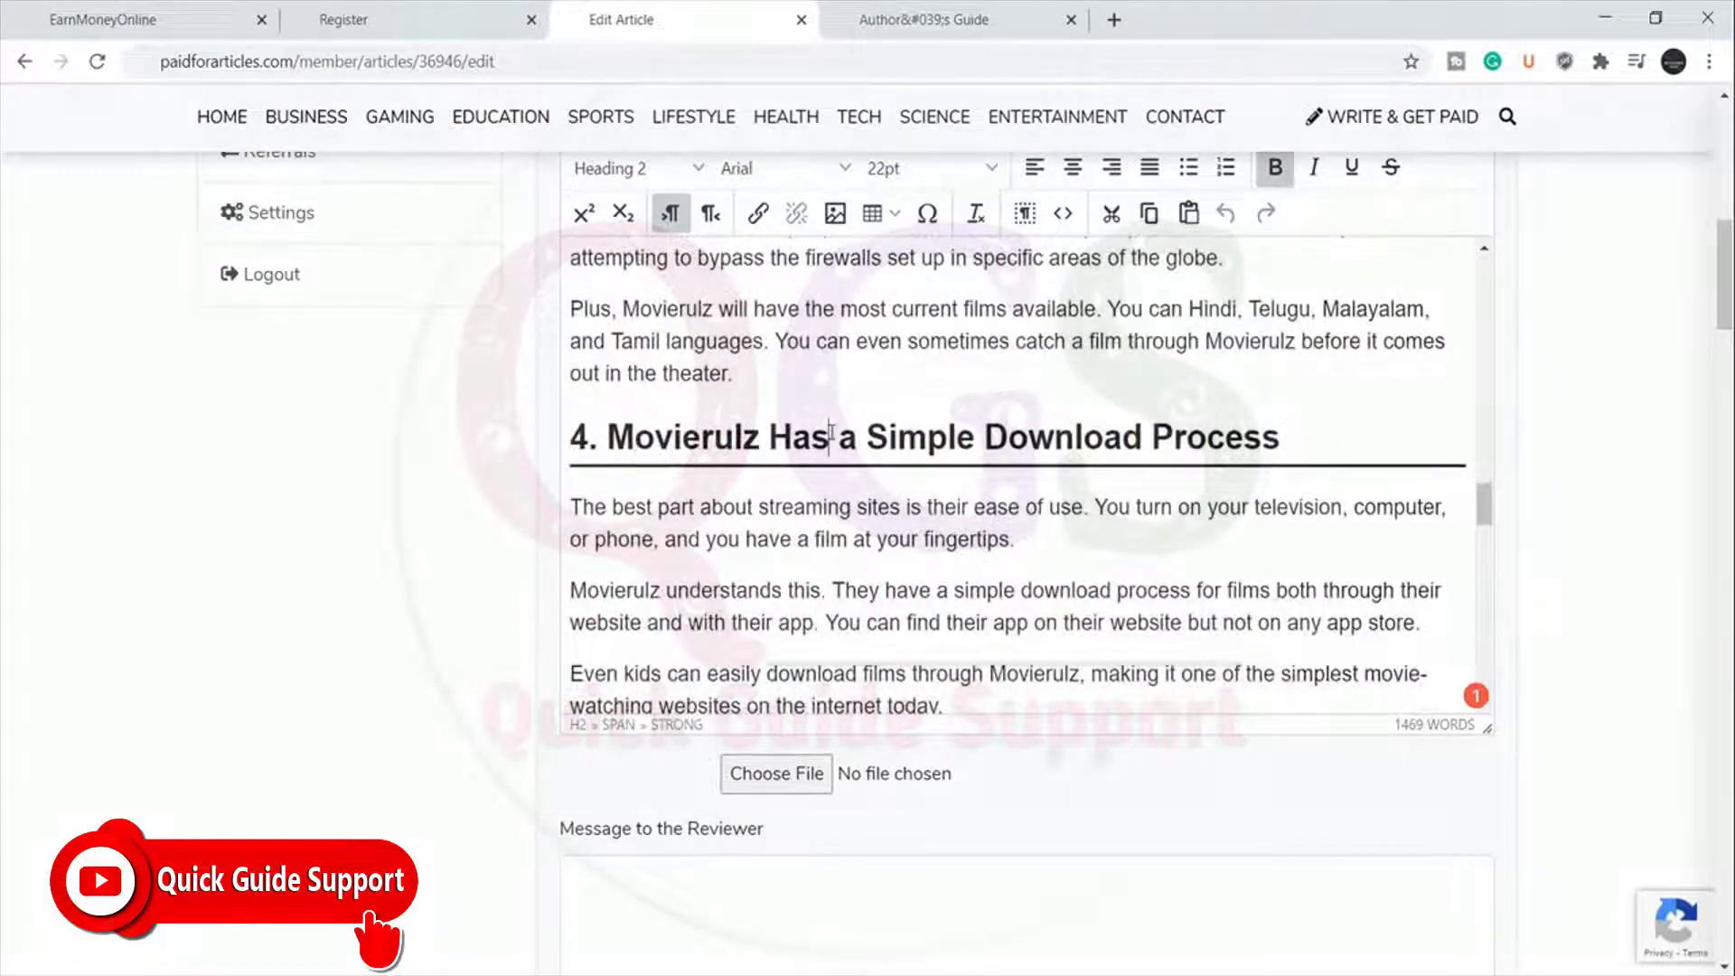
Review the fourth and fifth numbered sections down to the "Is Movierulz Safe?" heading.
{"action": "scroll", "coordinate": [831, 436], "scroll_direction": "down", "scroll_amount": 1}
{"action": "scroll", "coordinate": [1011, 368], "scroll_direction": "down", "scroll_amount": 2}
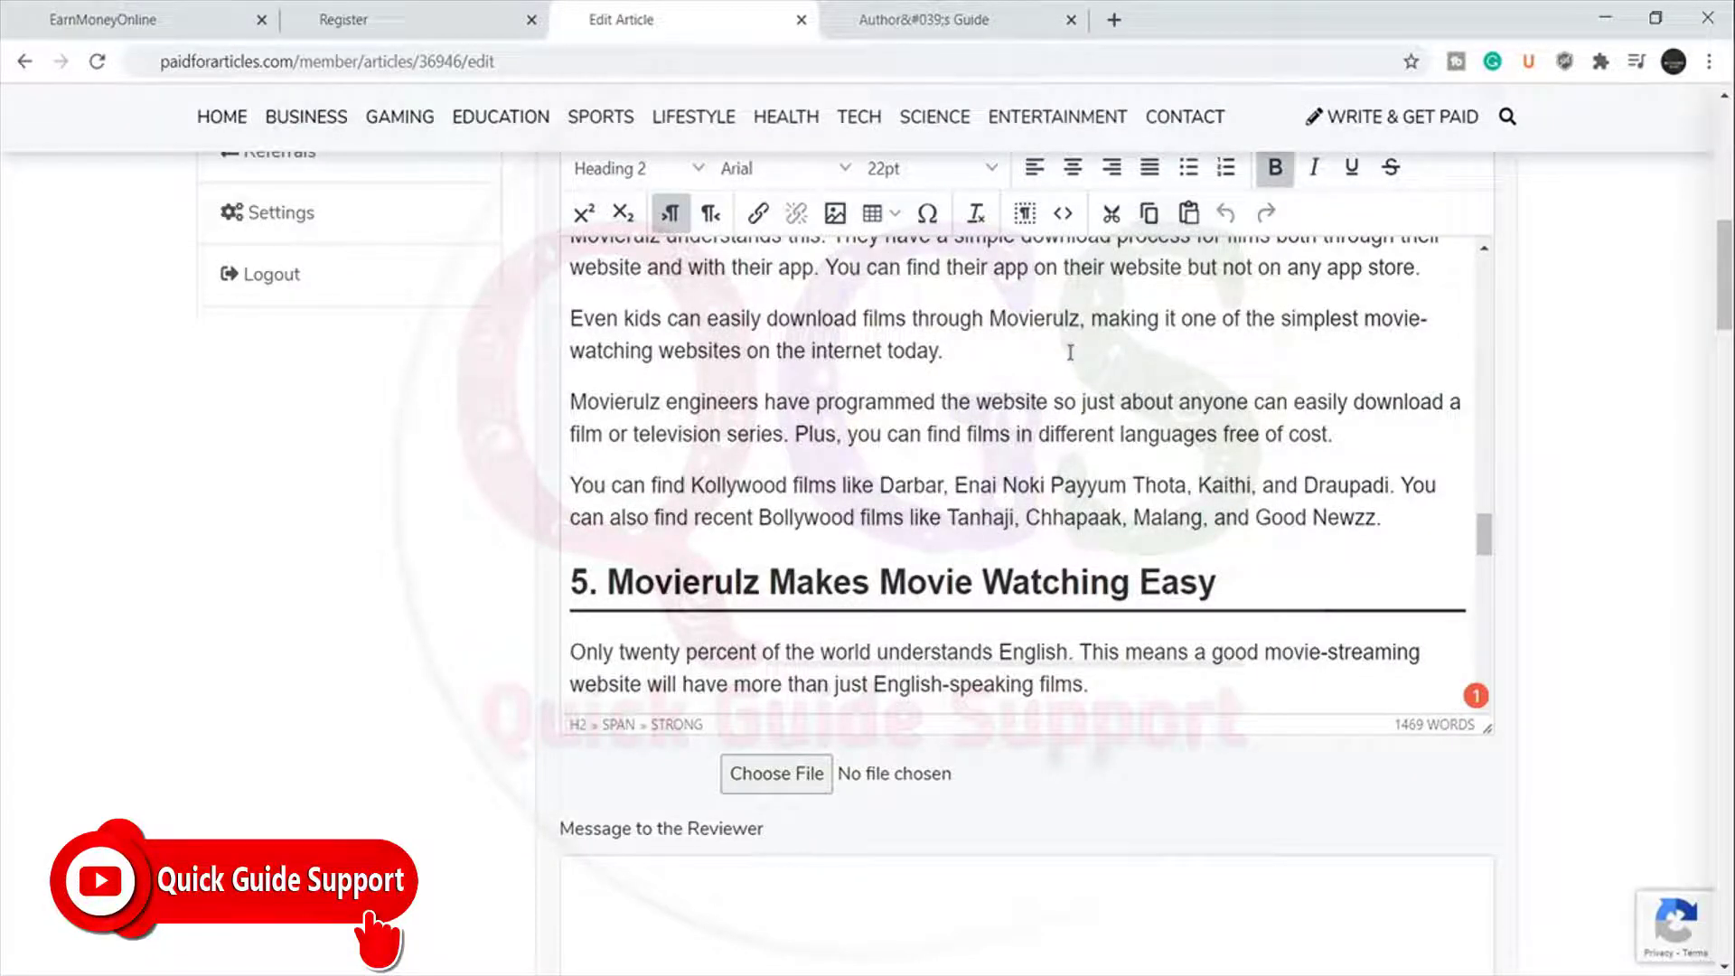
{"action": "scroll", "coordinate": [1070, 351], "scroll_direction": "down", "scroll_amount": 1}
{"action": "scroll", "coordinate": [1070, 352], "scroll_direction": "down", "scroll_amount": 1}
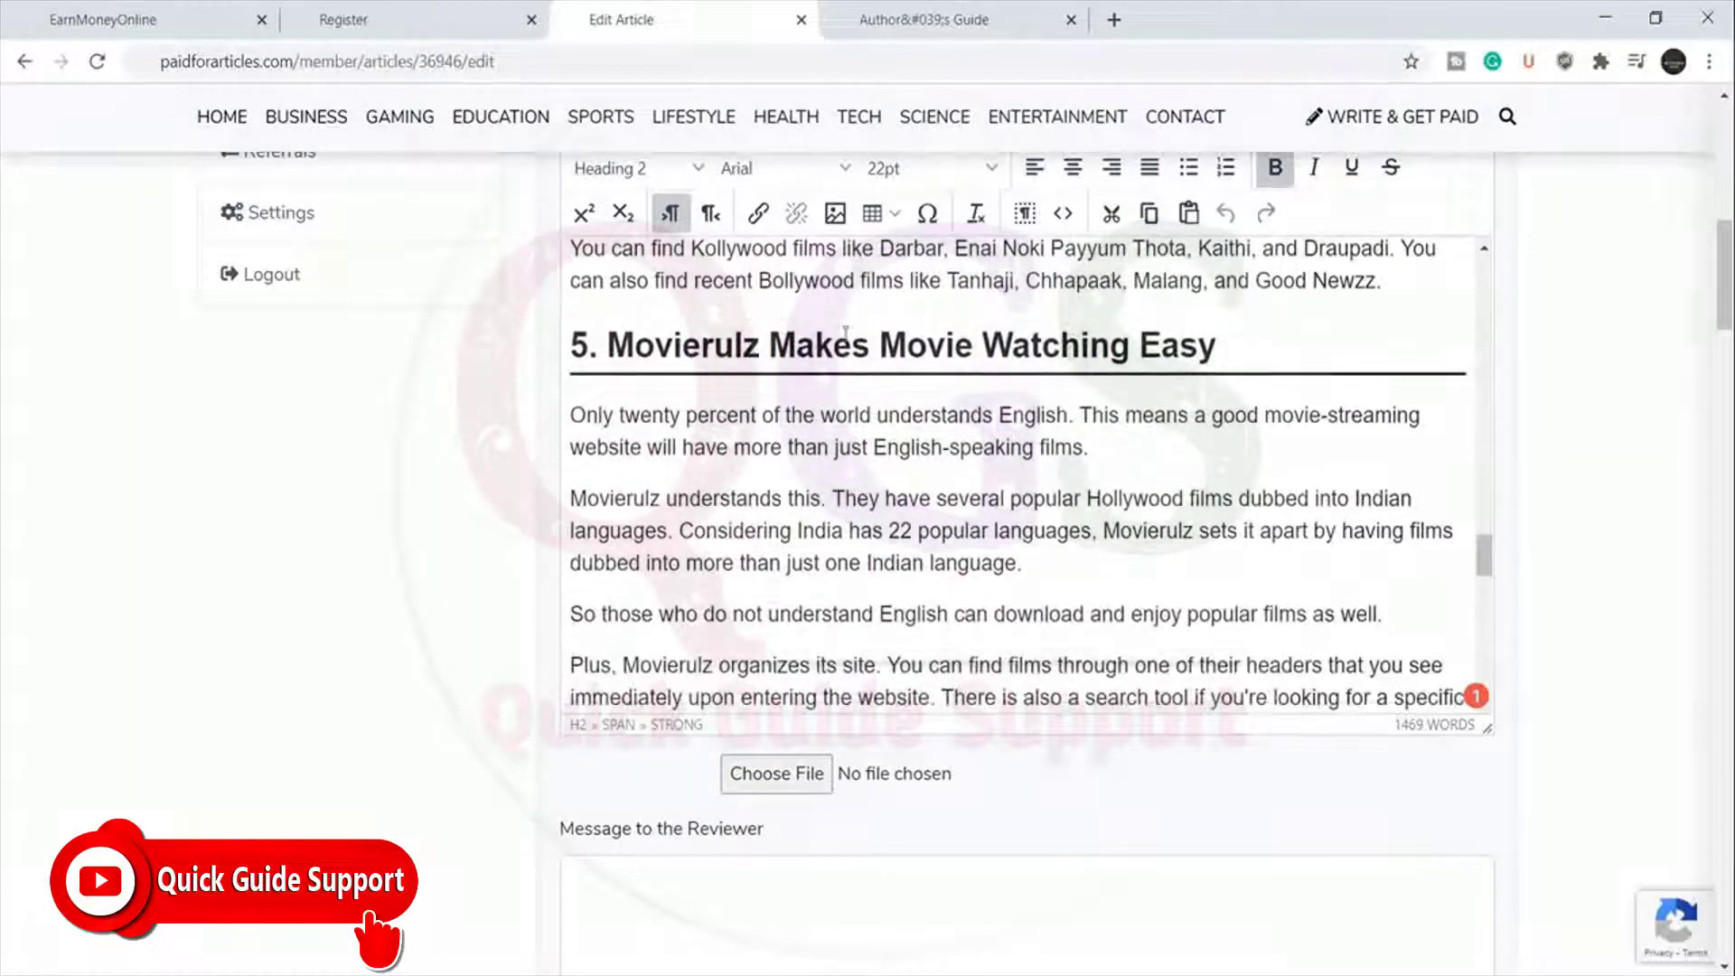
{"action": "scroll", "coordinate": [1066, 353], "scroll_direction": "down", "scroll_amount": 5}
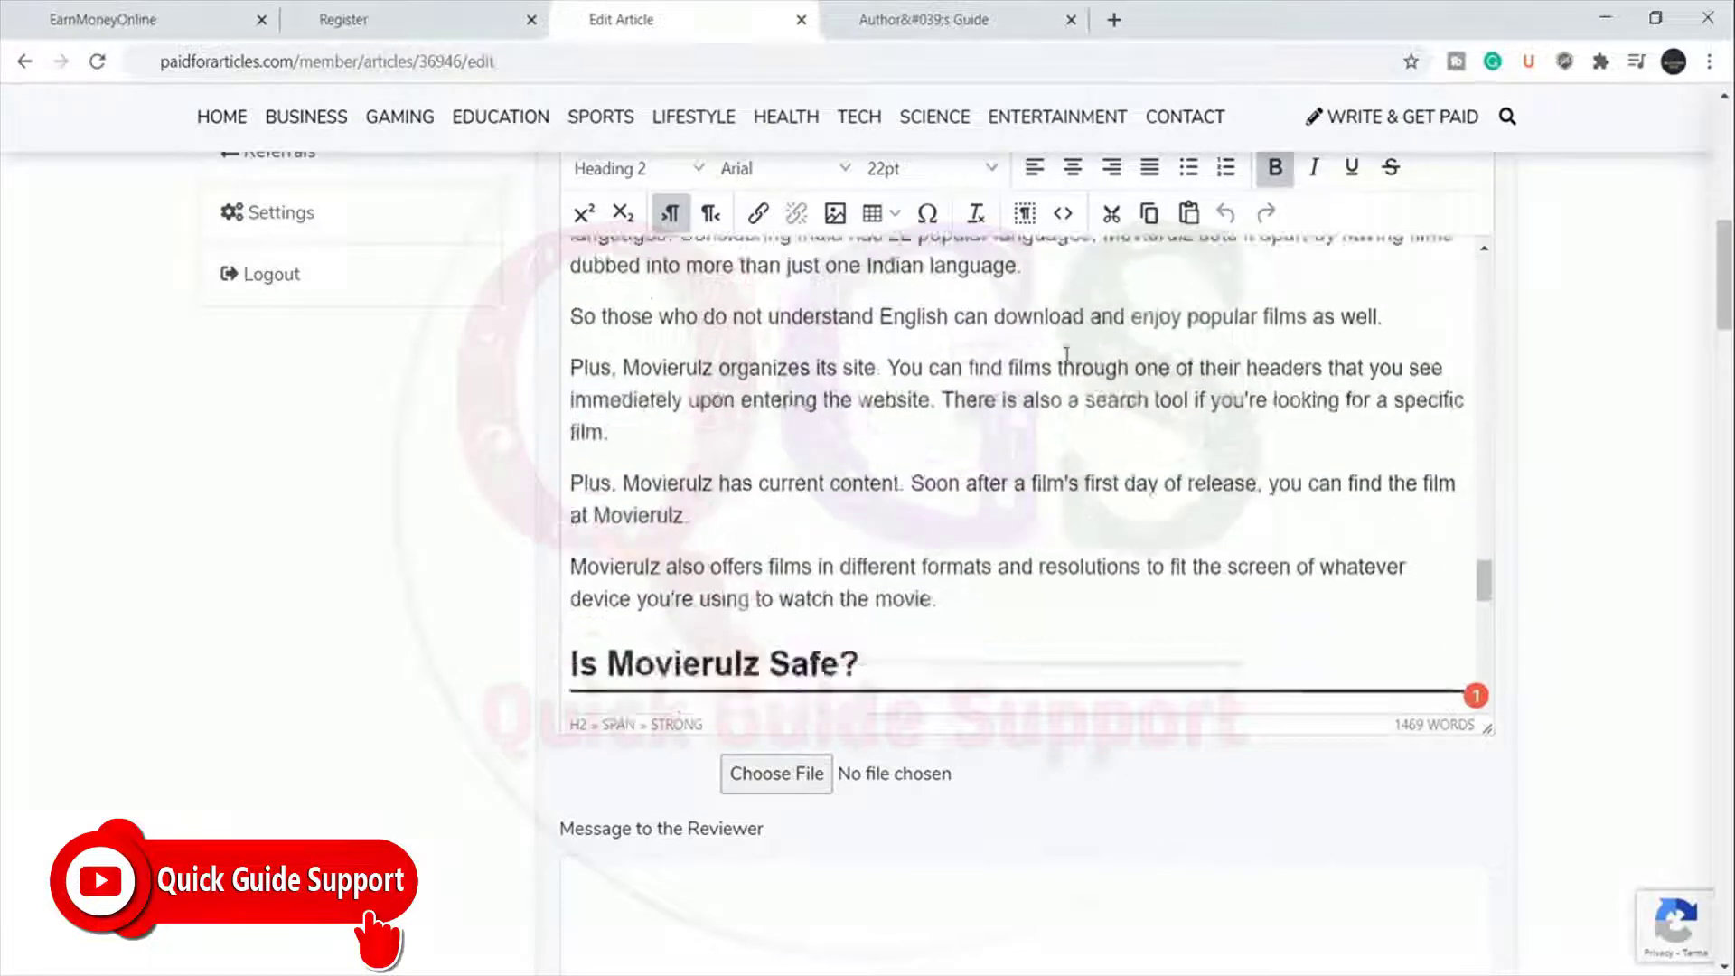
{"action": "scroll", "coordinate": [916, 362], "scroll_direction": "up", "scroll_amount": 1}
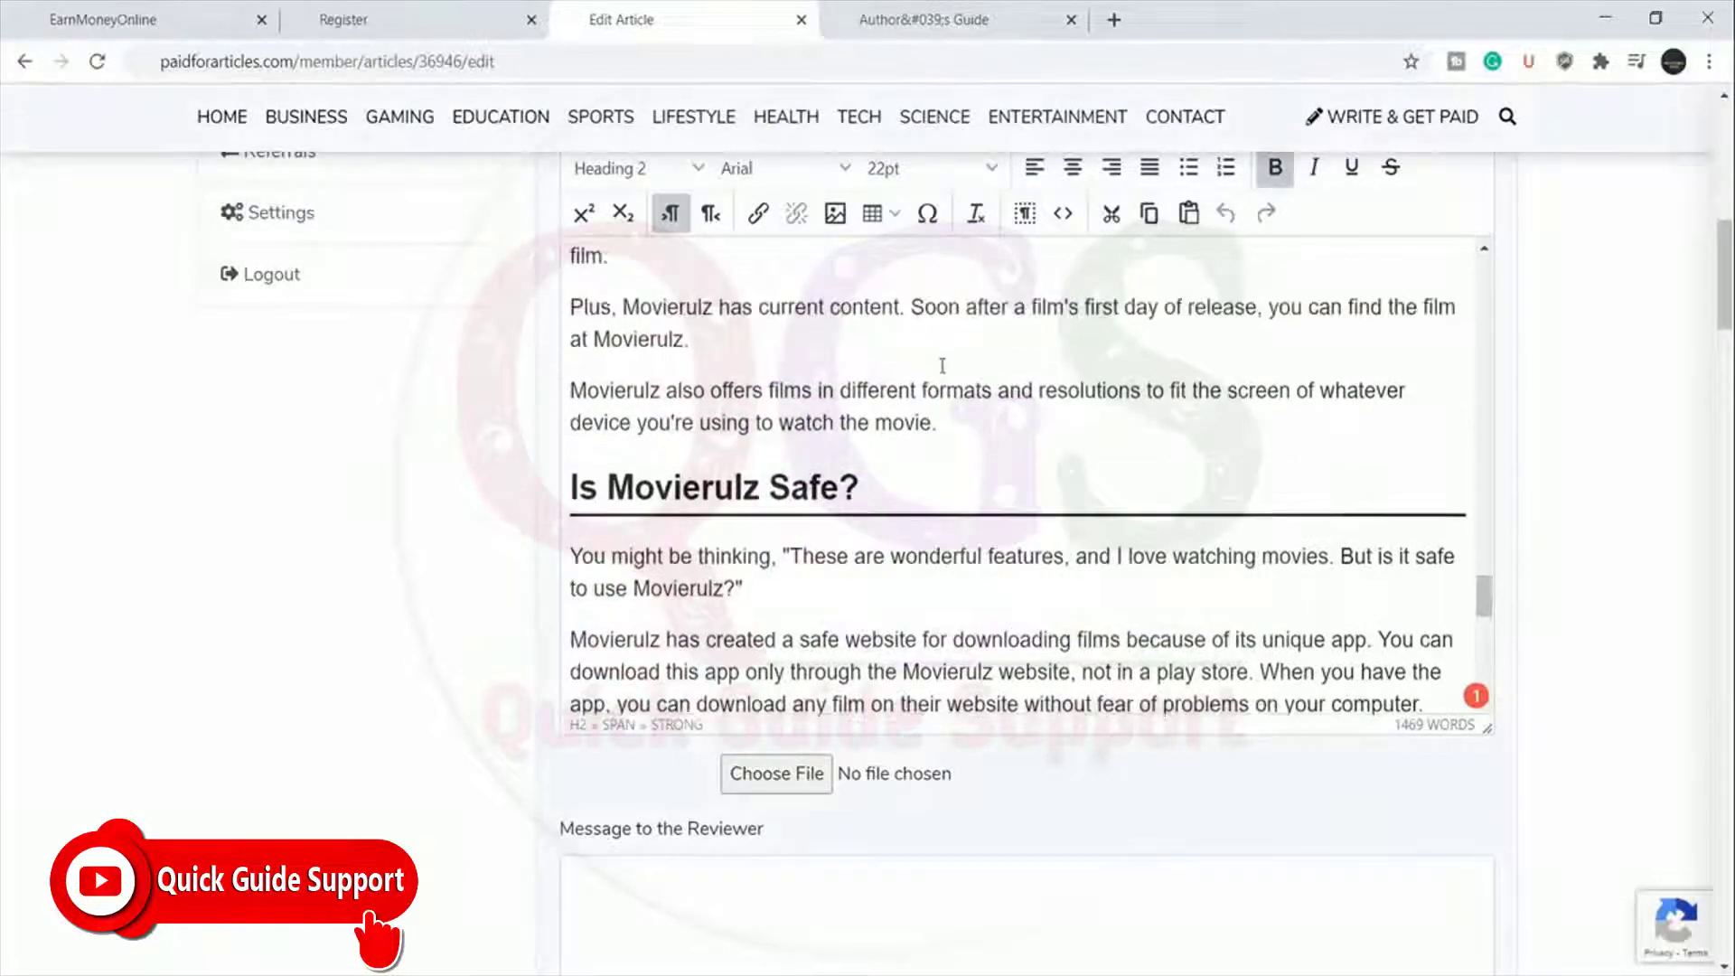
Return to the beginning of the article's content and examine its opening paragraph.
{"action": "scroll", "coordinate": [1487, 671], "scroll_direction": "up", "scroll_amount": 2}
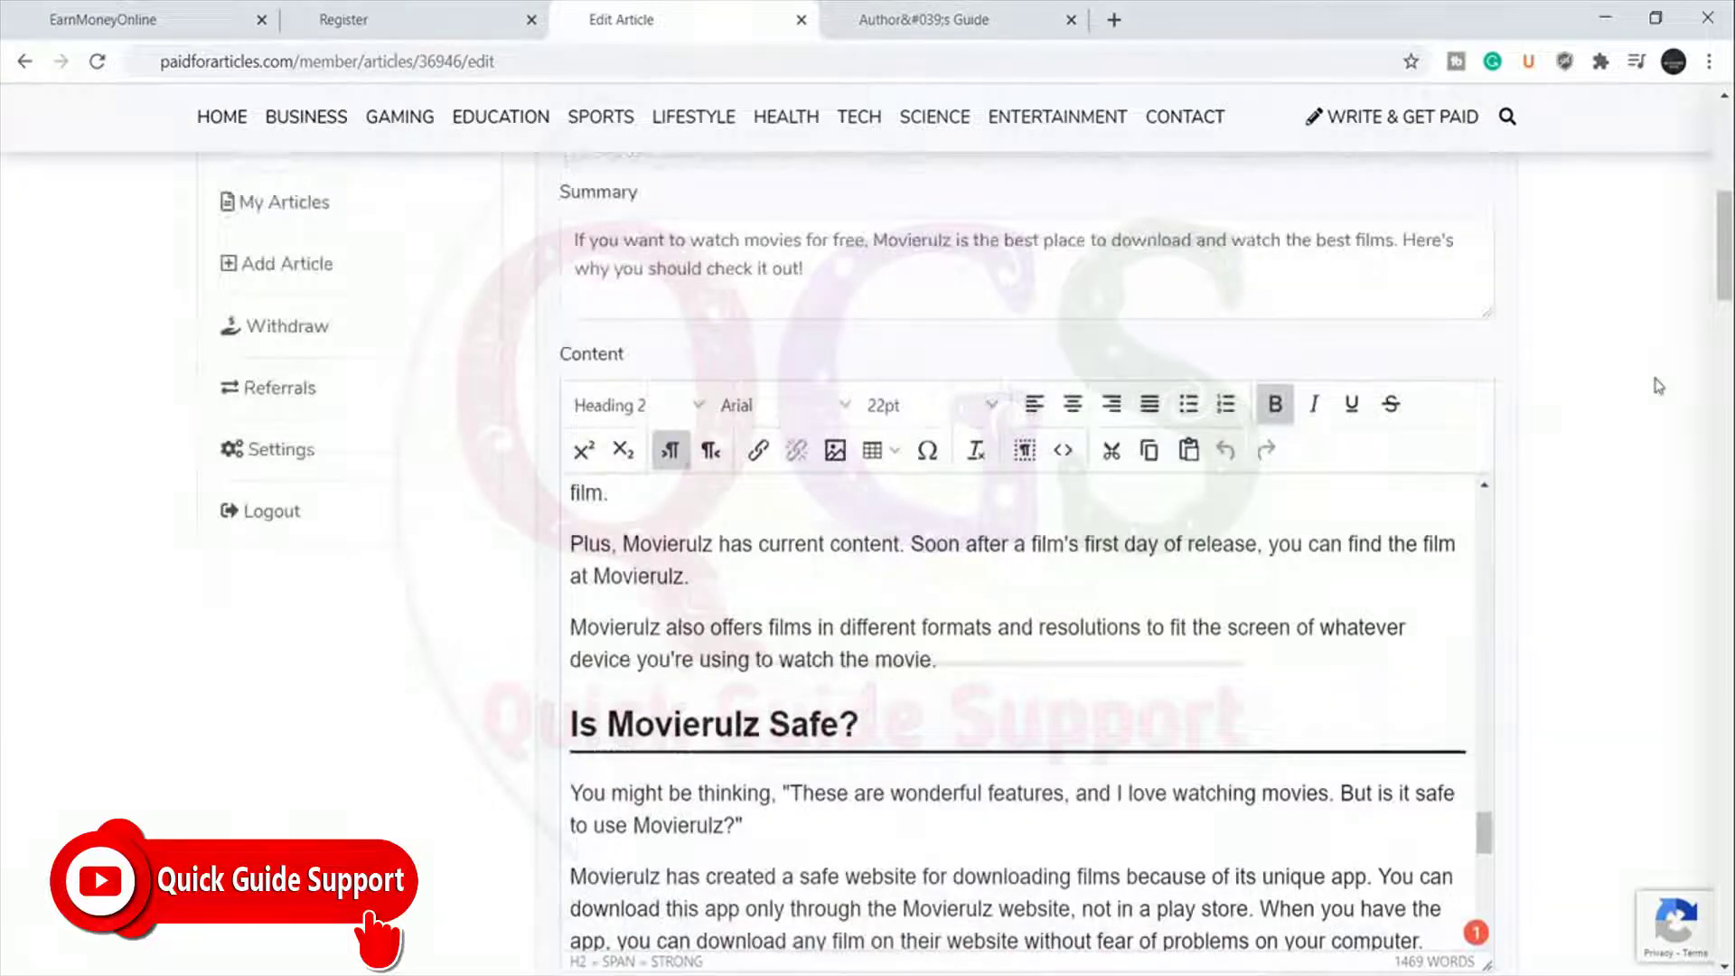
{"action": "scroll", "coordinate": [1486, 671], "scroll_direction": "down", "scroll_amount": 1}
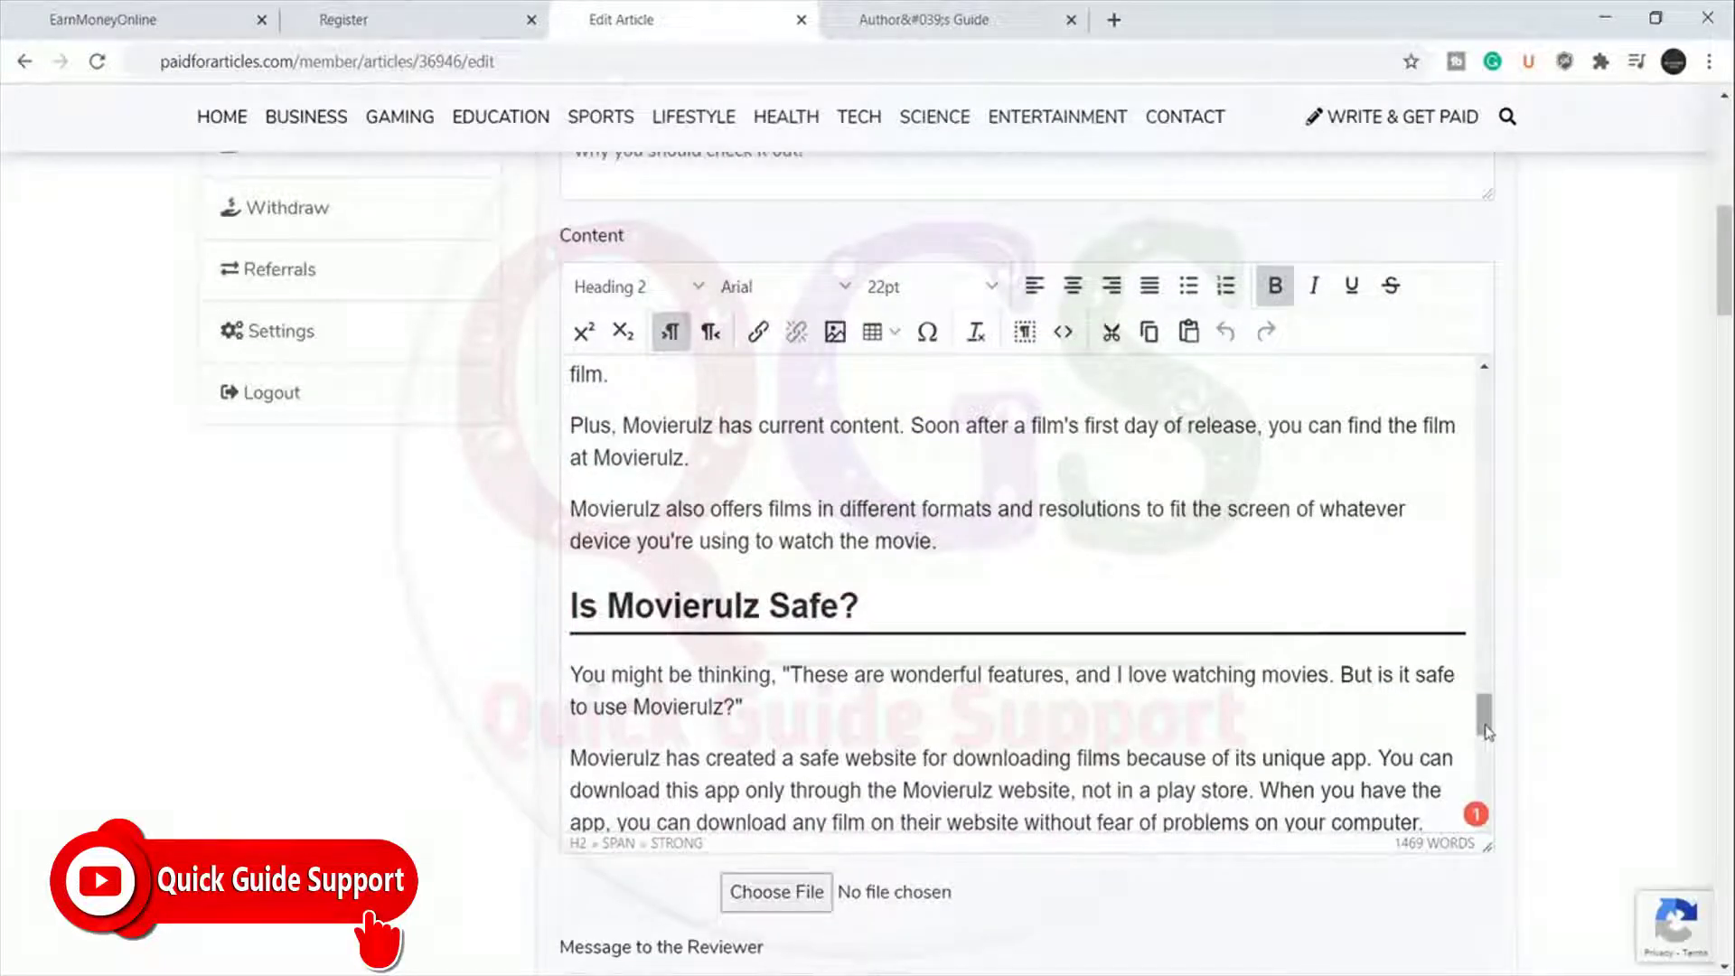
{"action": "left_click_drag", "start_coordinate": [1492, 720], "coordinate": [1489, 402]}
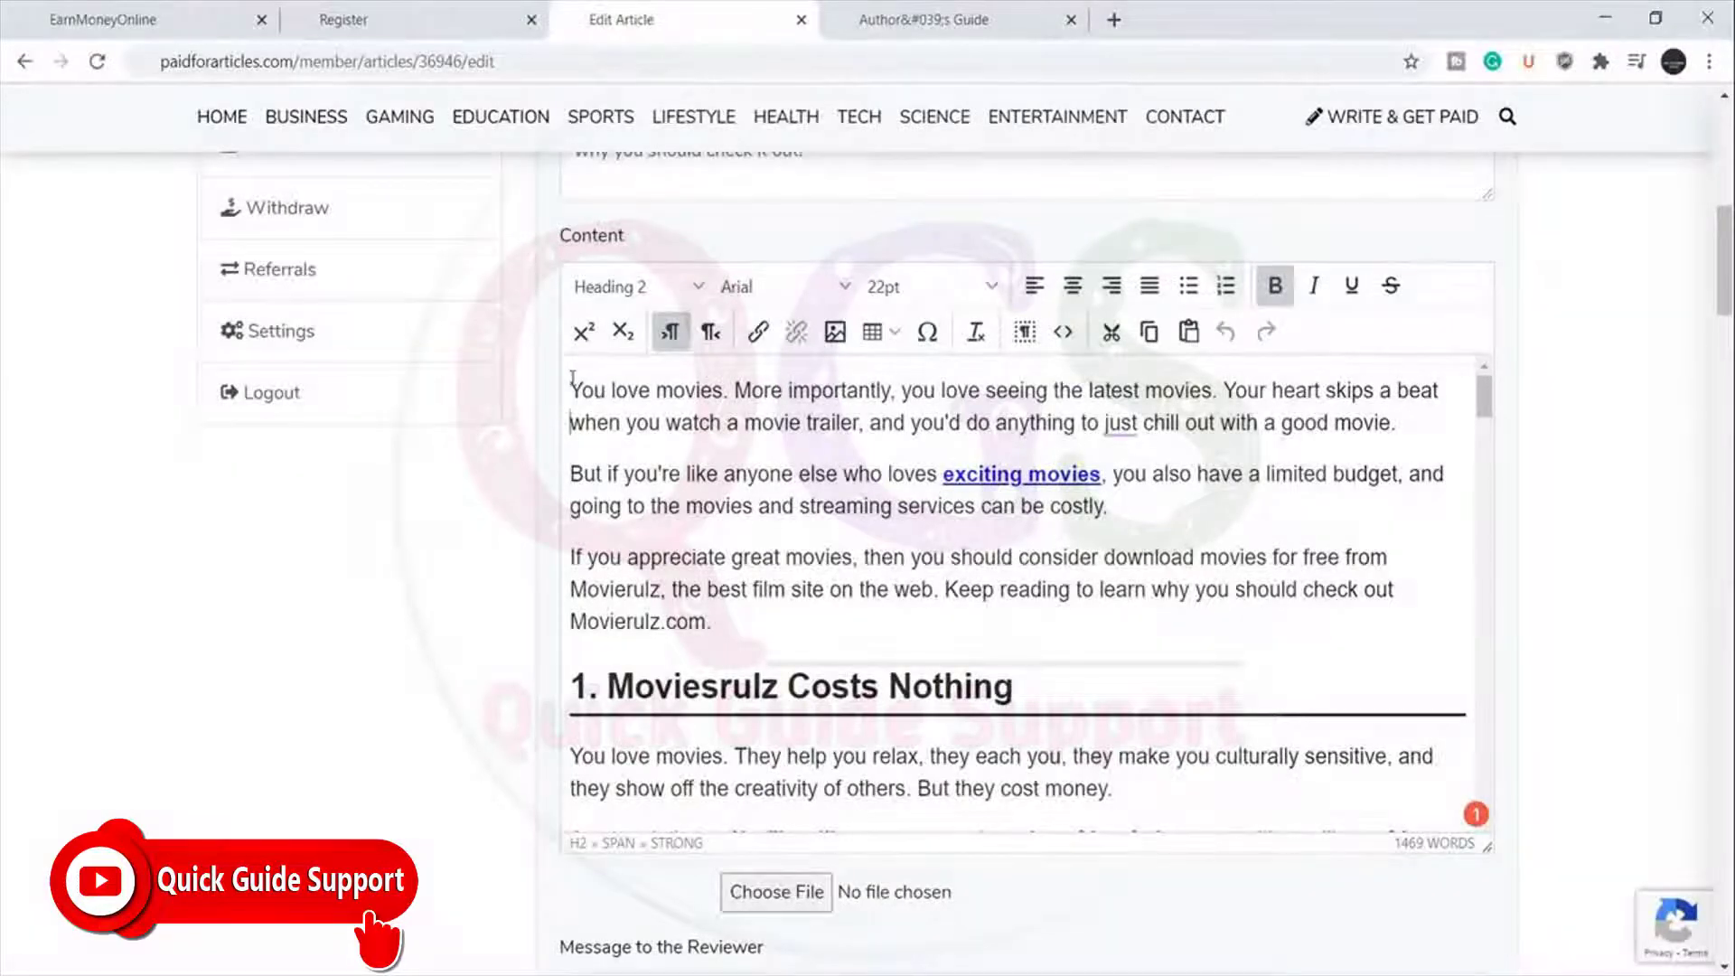
{"action": "left_click_drag", "start_coordinate": [571, 384], "coordinate": [669, 419]}
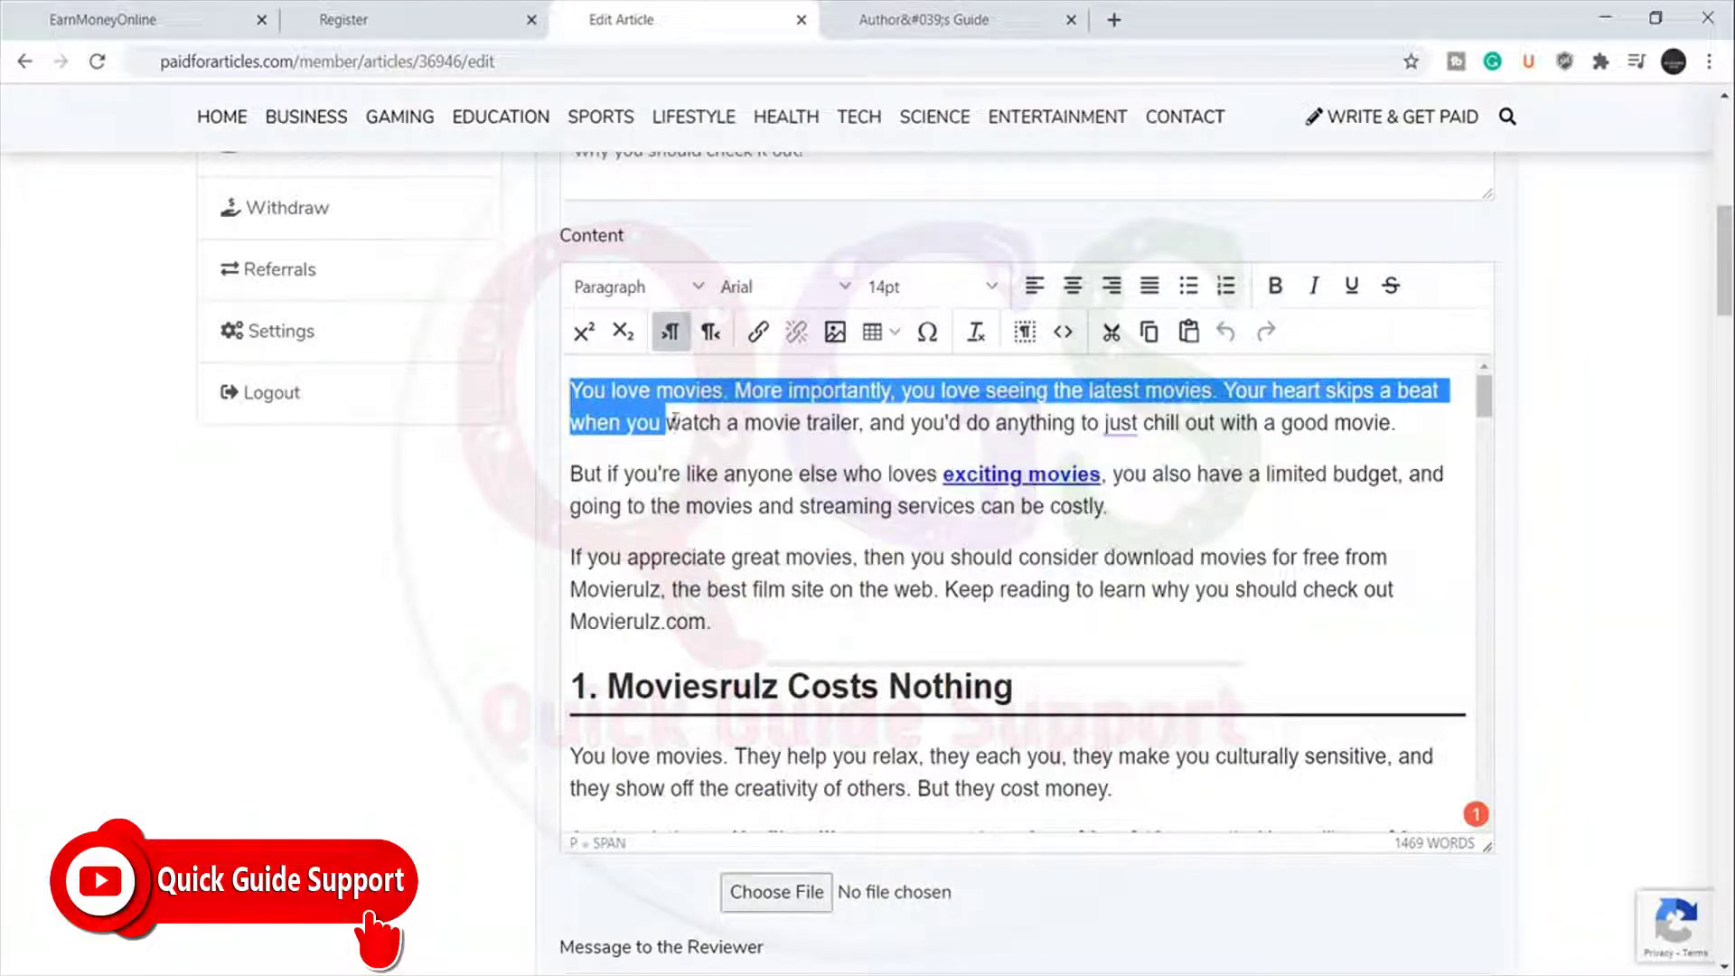
{"action": "left_click", "coordinate": [679, 416]}
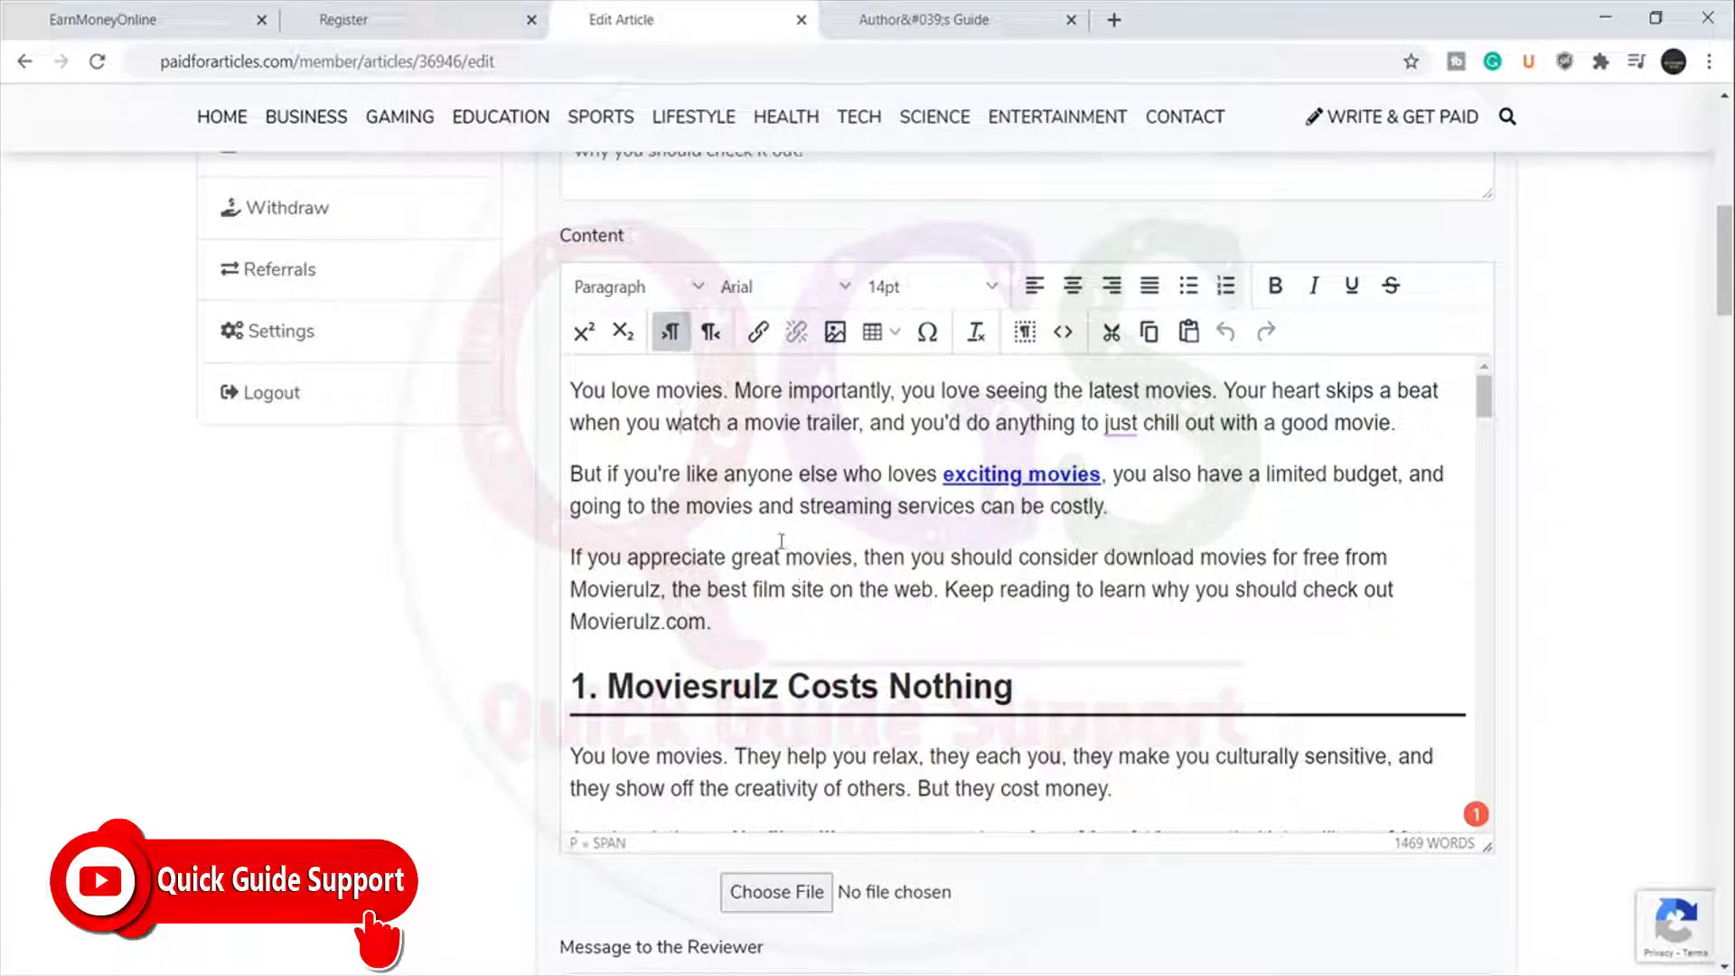
Skim the numbered sections again and examine the "Is Movierulz Safe?" heading and the paragraphs beneath it.
{"action": "scroll", "coordinate": [981, 538], "scroll_direction": "down", "scroll_amount": 1}
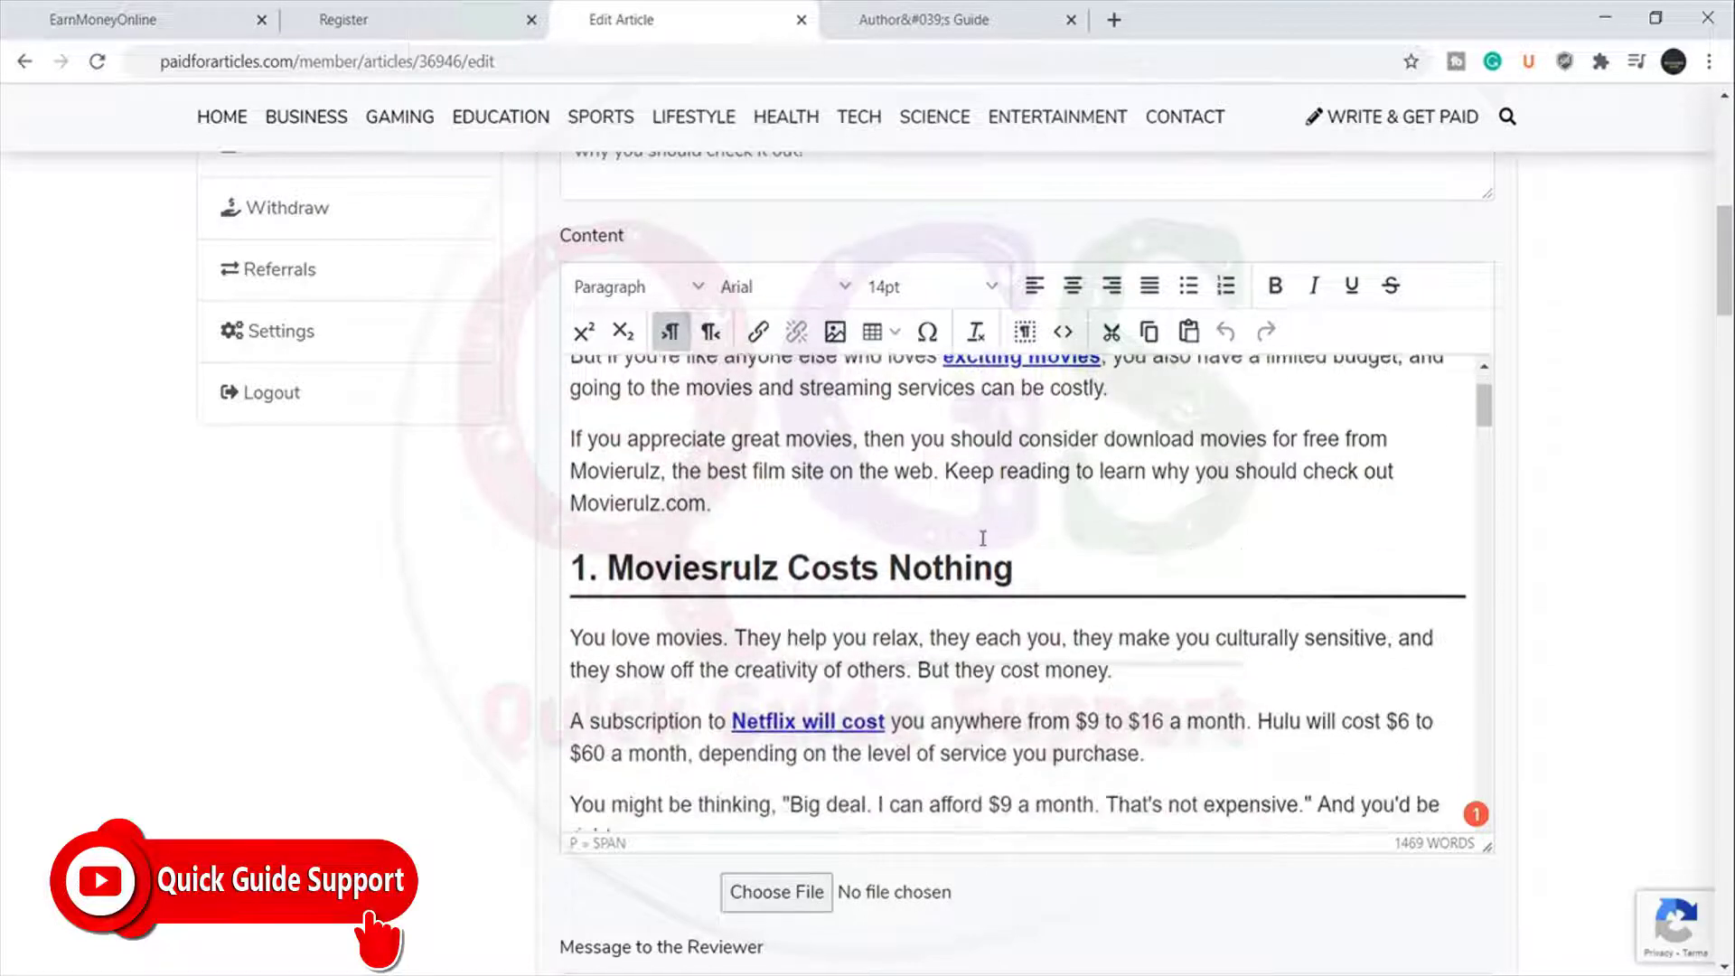
{"action": "scroll", "coordinate": [934, 602], "scroll_direction": "down", "scroll_amount": 12}
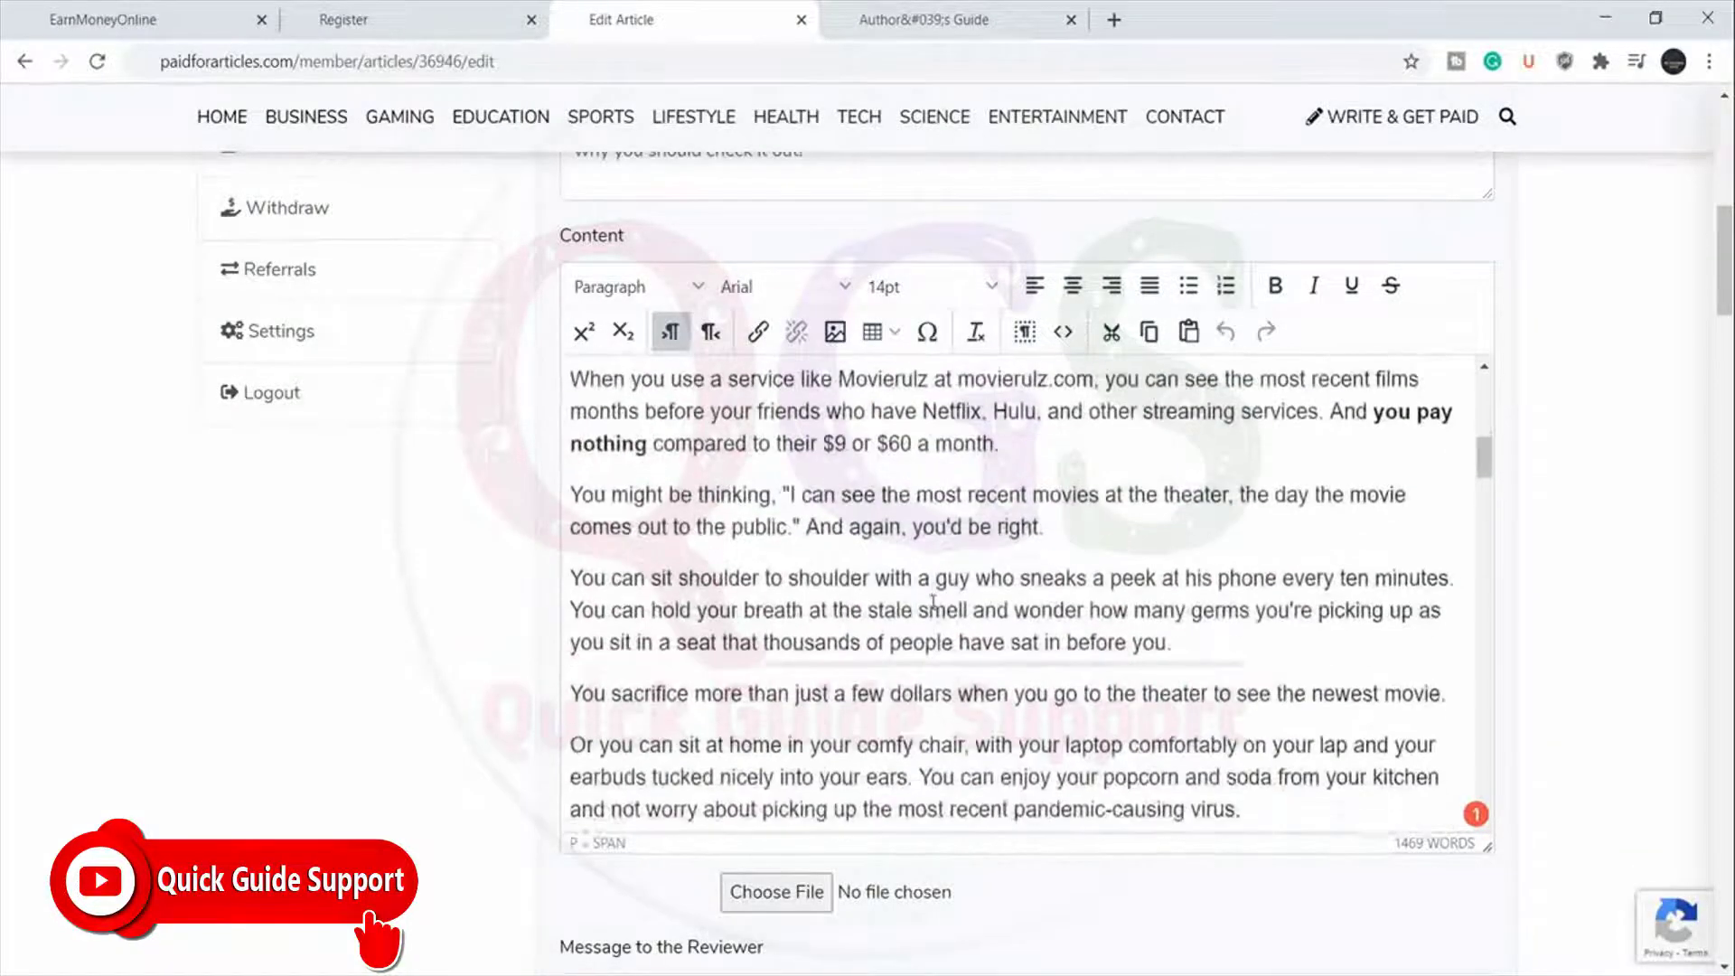
{"action": "scroll", "coordinate": [934, 603], "scroll_direction": "down", "scroll_amount": 15}
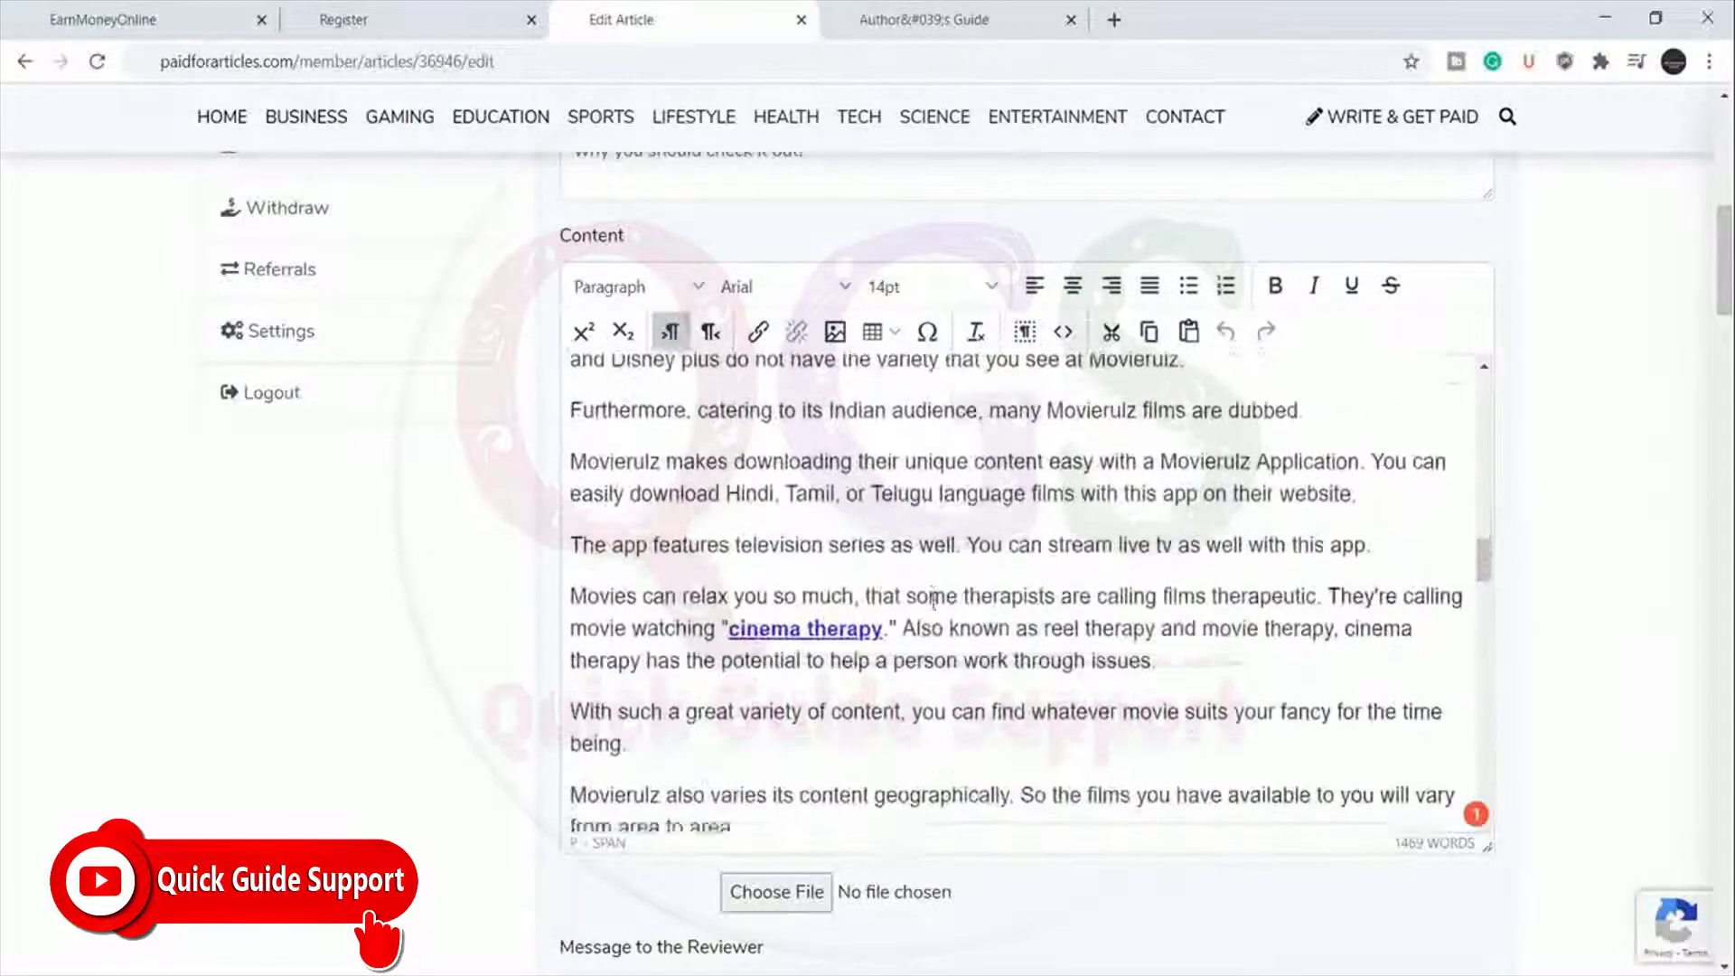
{"action": "scroll", "coordinate": [929, 603], "scroll_direction": "down", "scroll_amount": 12}
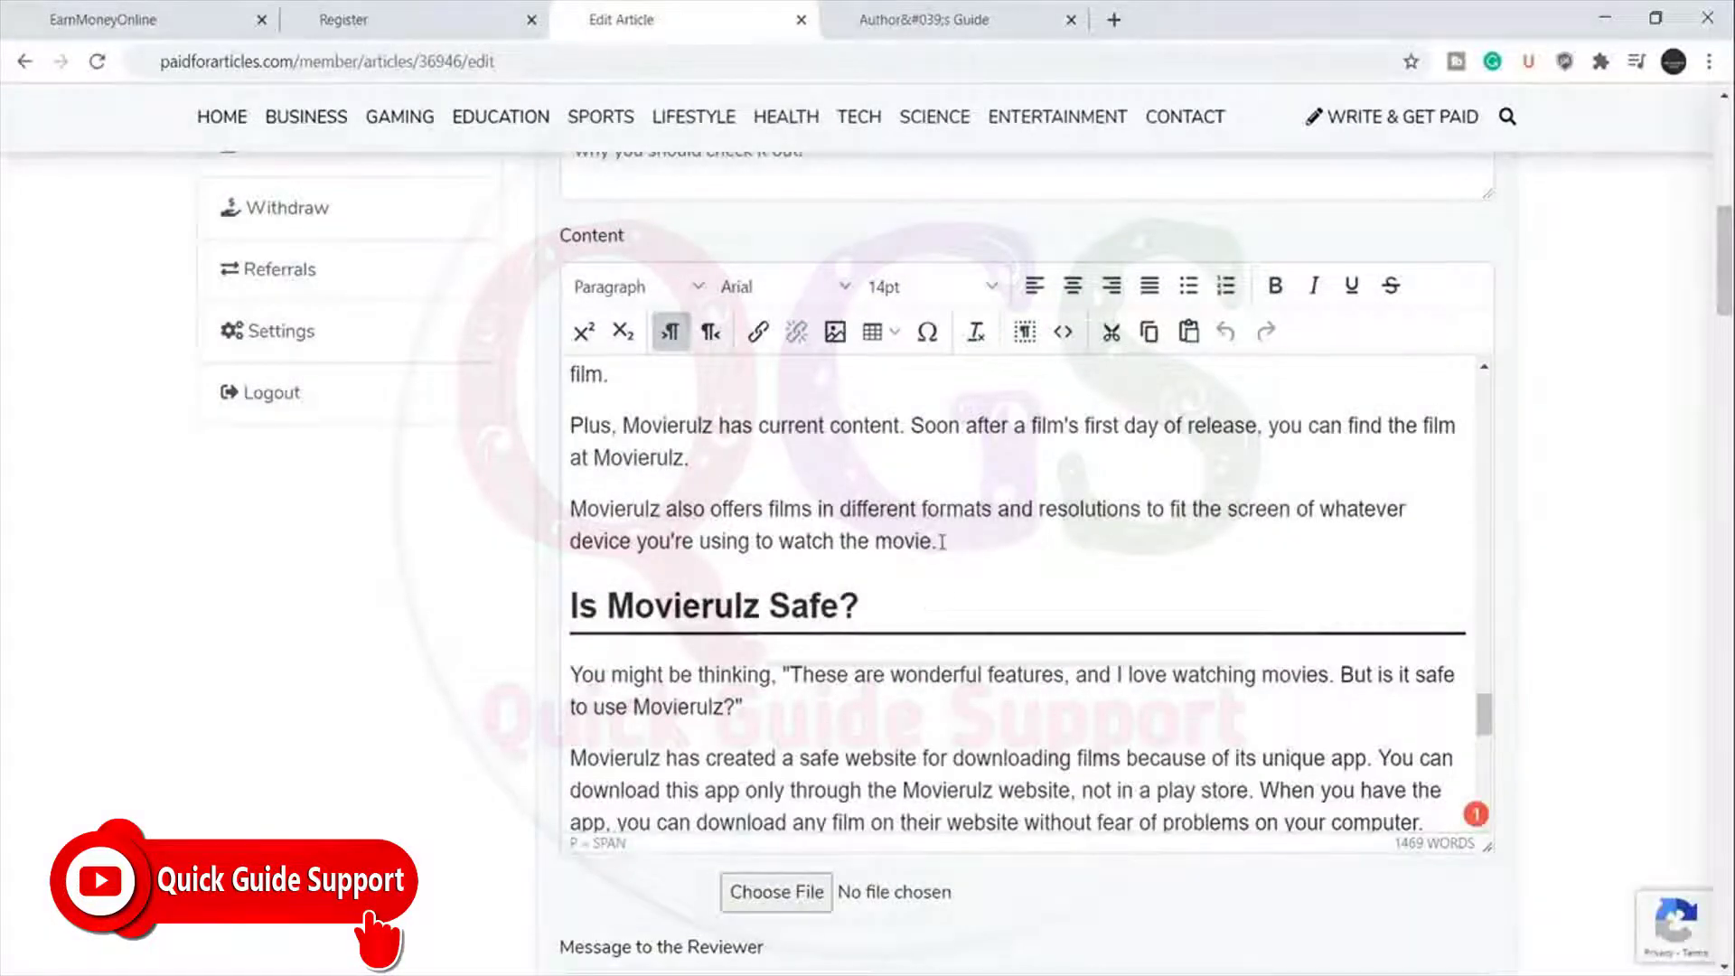
{"action": "scroll", "coordinate": [965, 512], "scroll_direction": "down", "scroll_amount": 3}
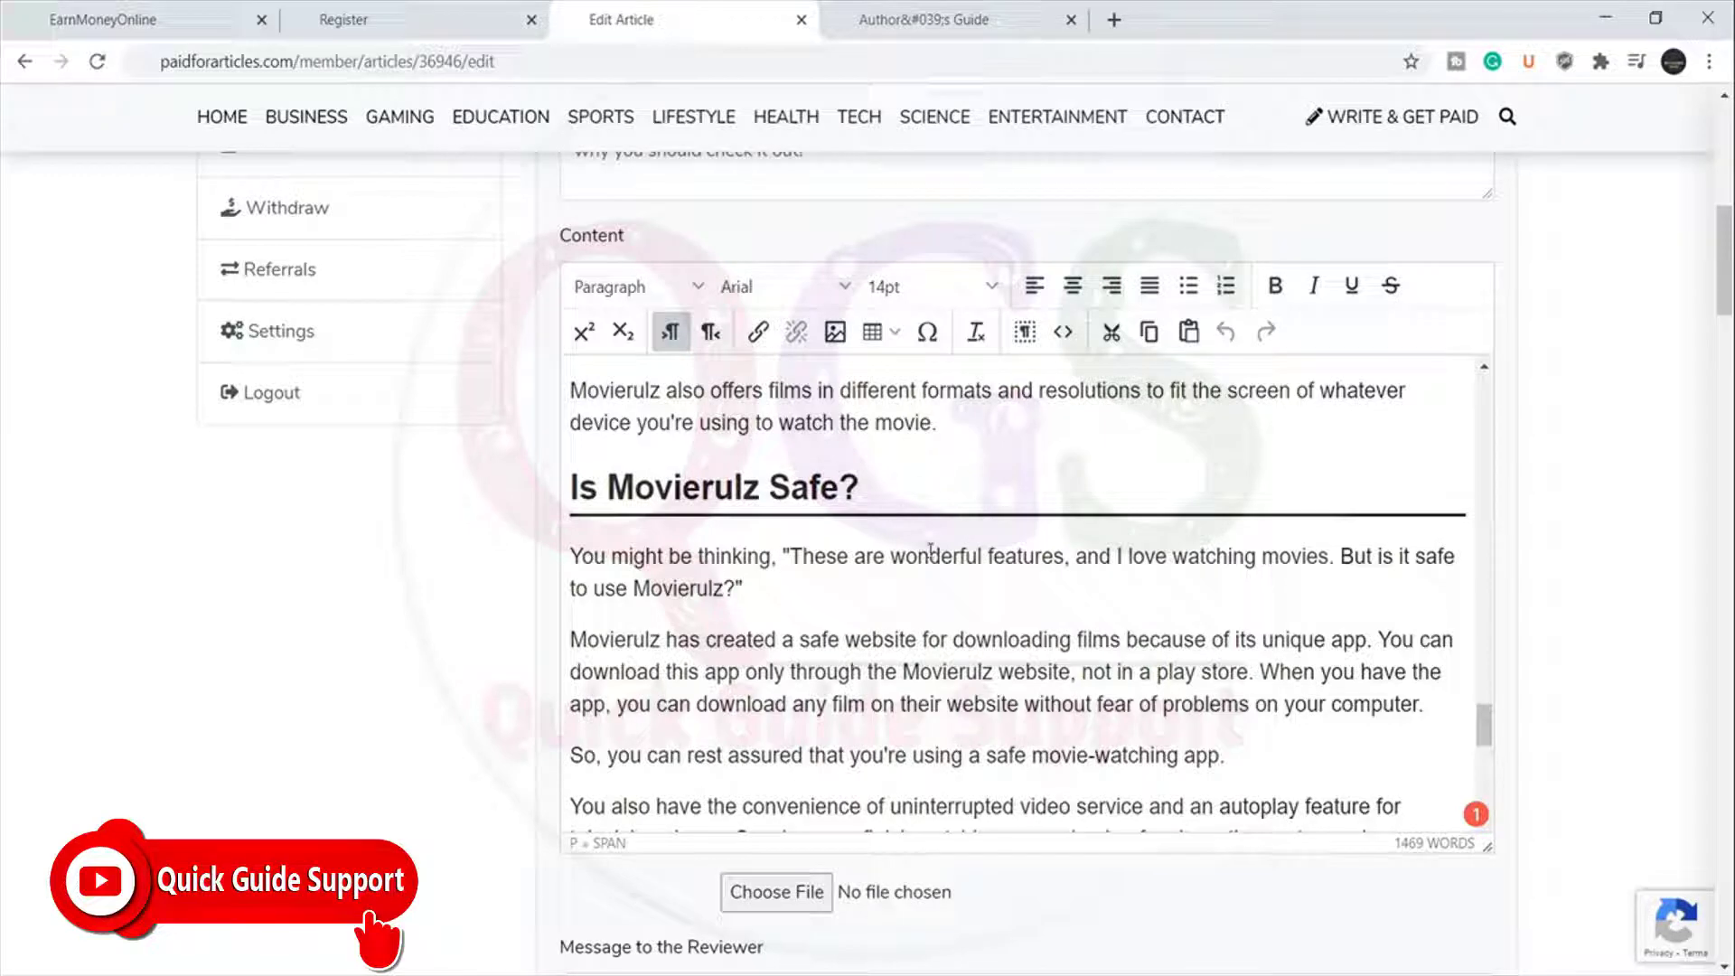
{"action": "scroll", "coordinate": [964, 569], "scroll_direction": "down", "scroll_amount": 3}
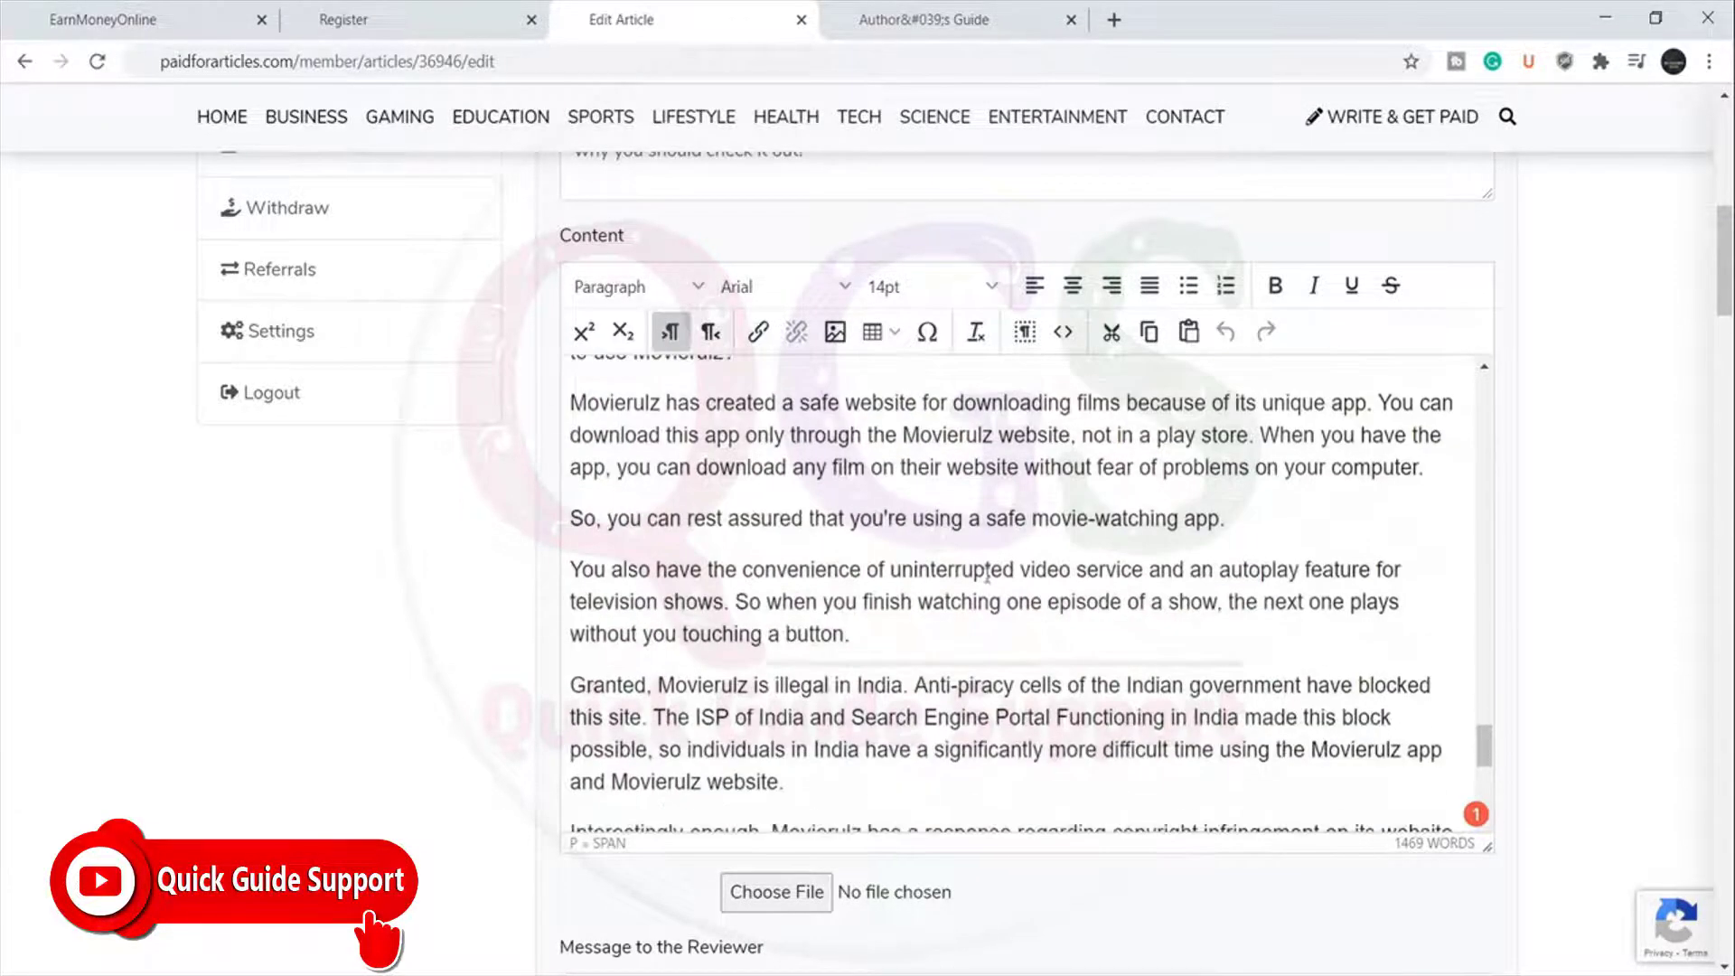
{"action": "scroll", "coordinate": [962, 588], "scroll_direction": "up", "scroll_amount": 3}
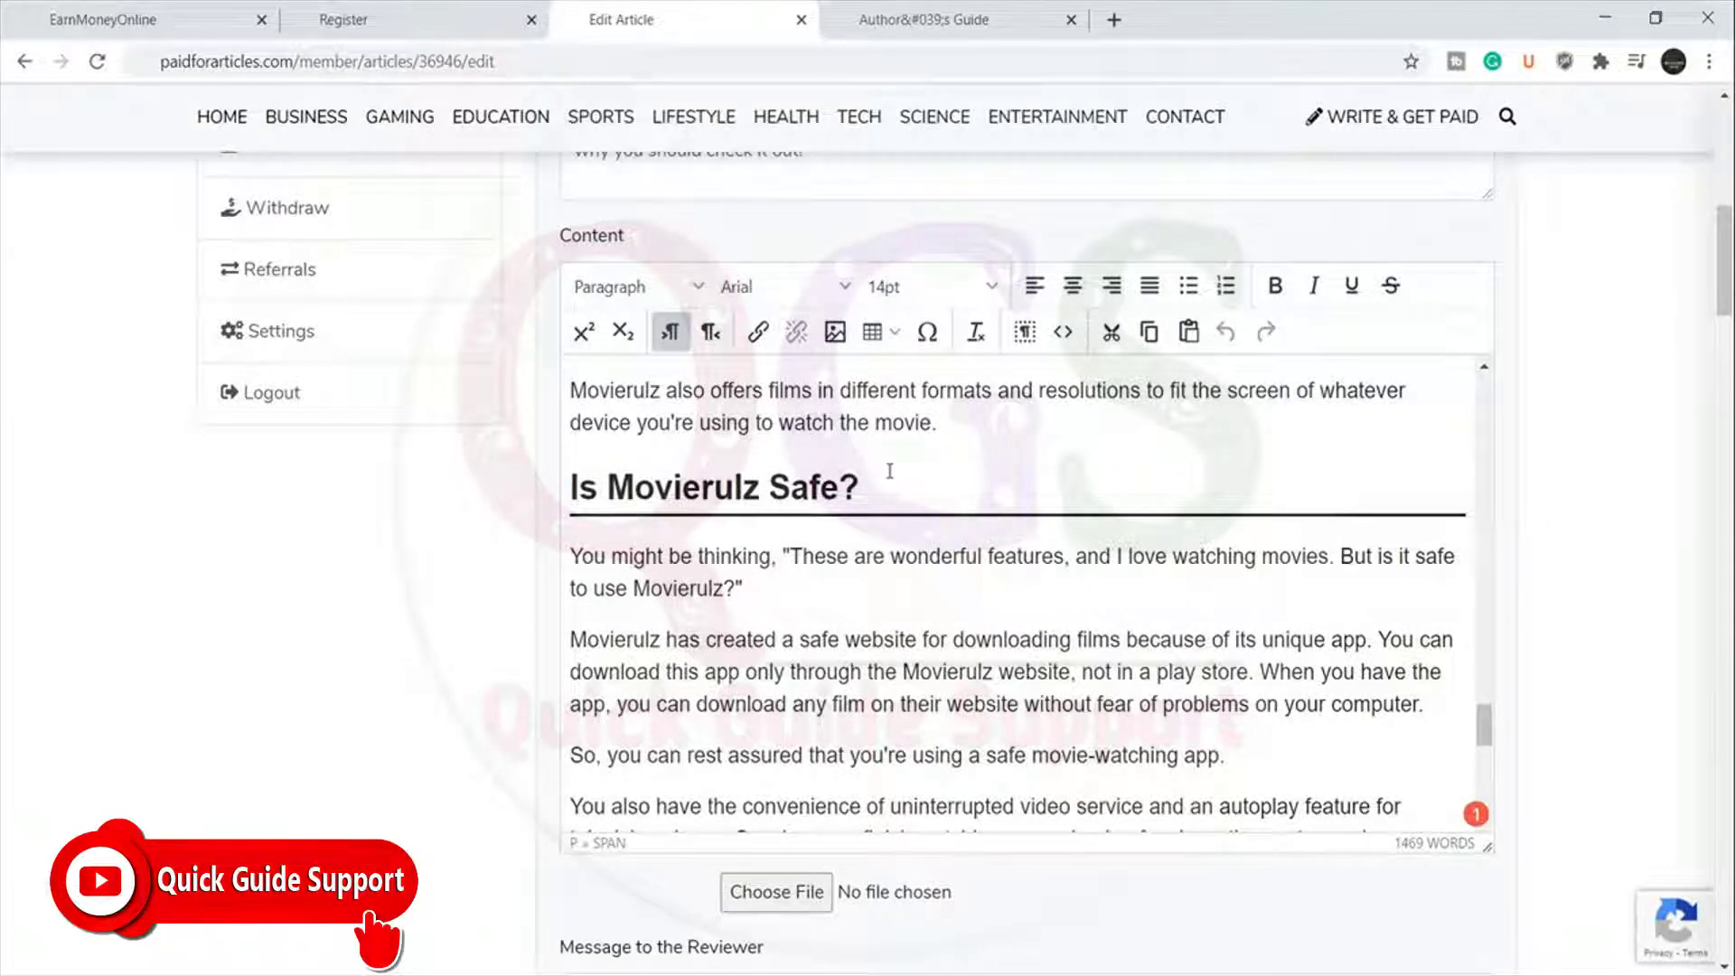
{"action": "scroll", "coordinate": [922, 559], "scroll_direction": "down", "scroll_amount": 1}
{"action": "scroll", "coordinate": [923, 559], "scroll_direction": "down", "scroll_amount": 7}
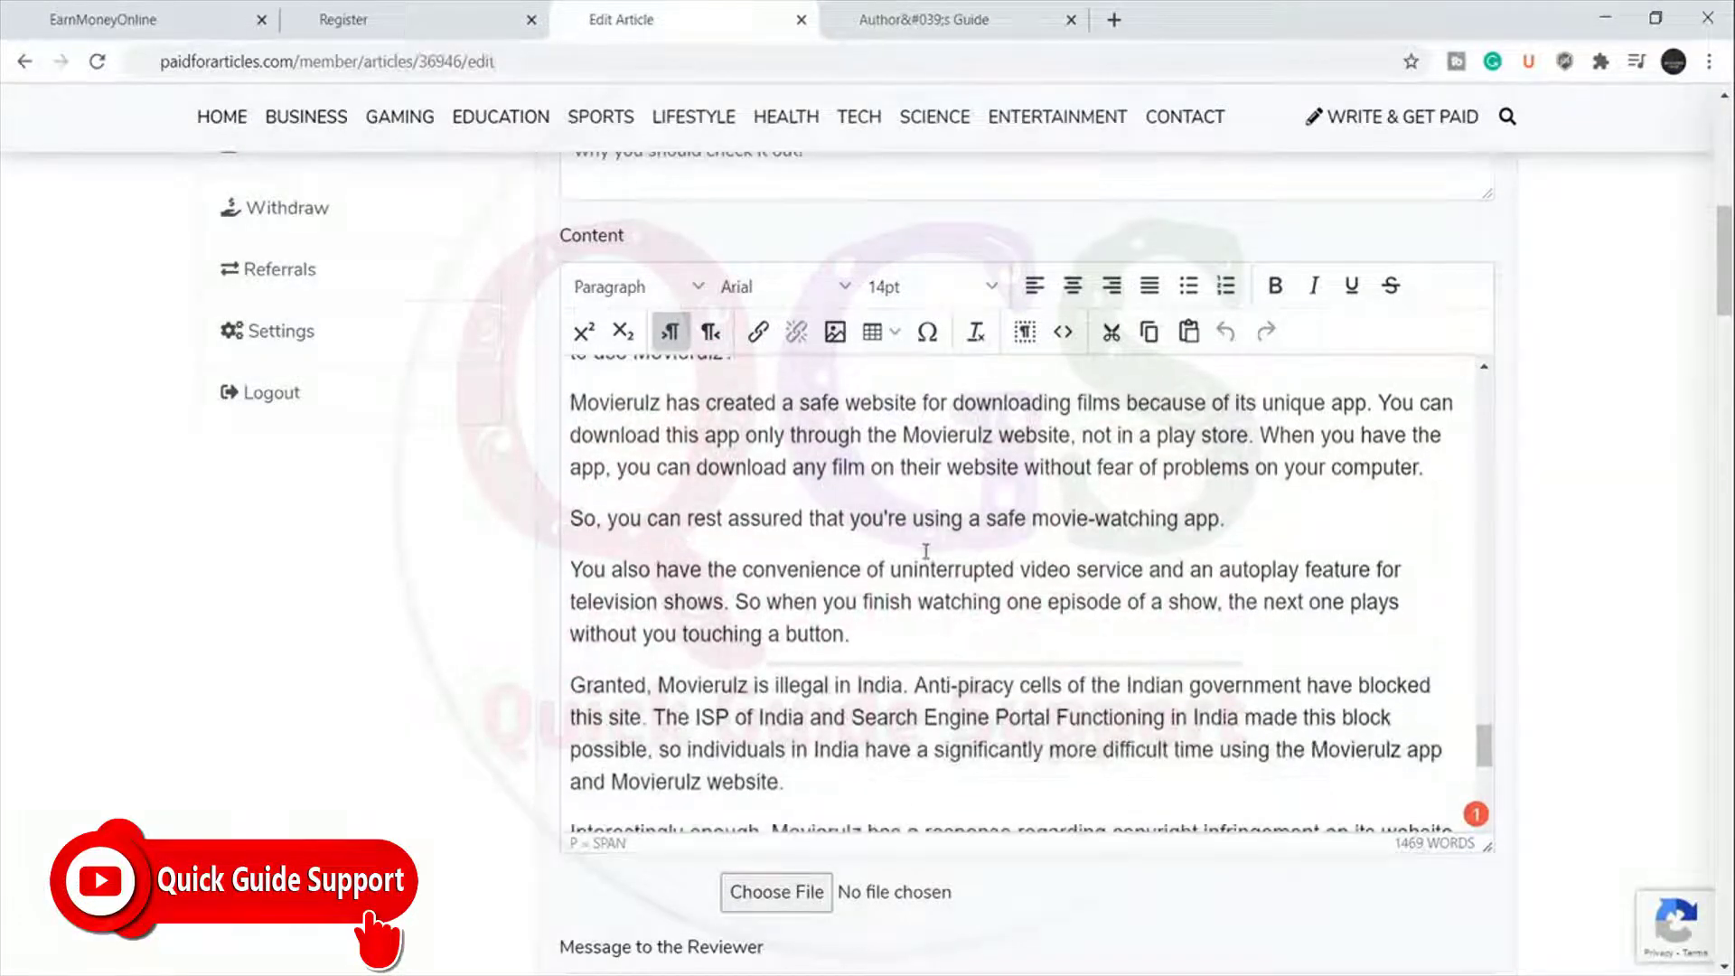
Examine the "DMCA page states" link paragraph and the closing "Movierulz Rule the Movies" section of the article.
{"action": "left_click", "coordinate": [691, 523]}
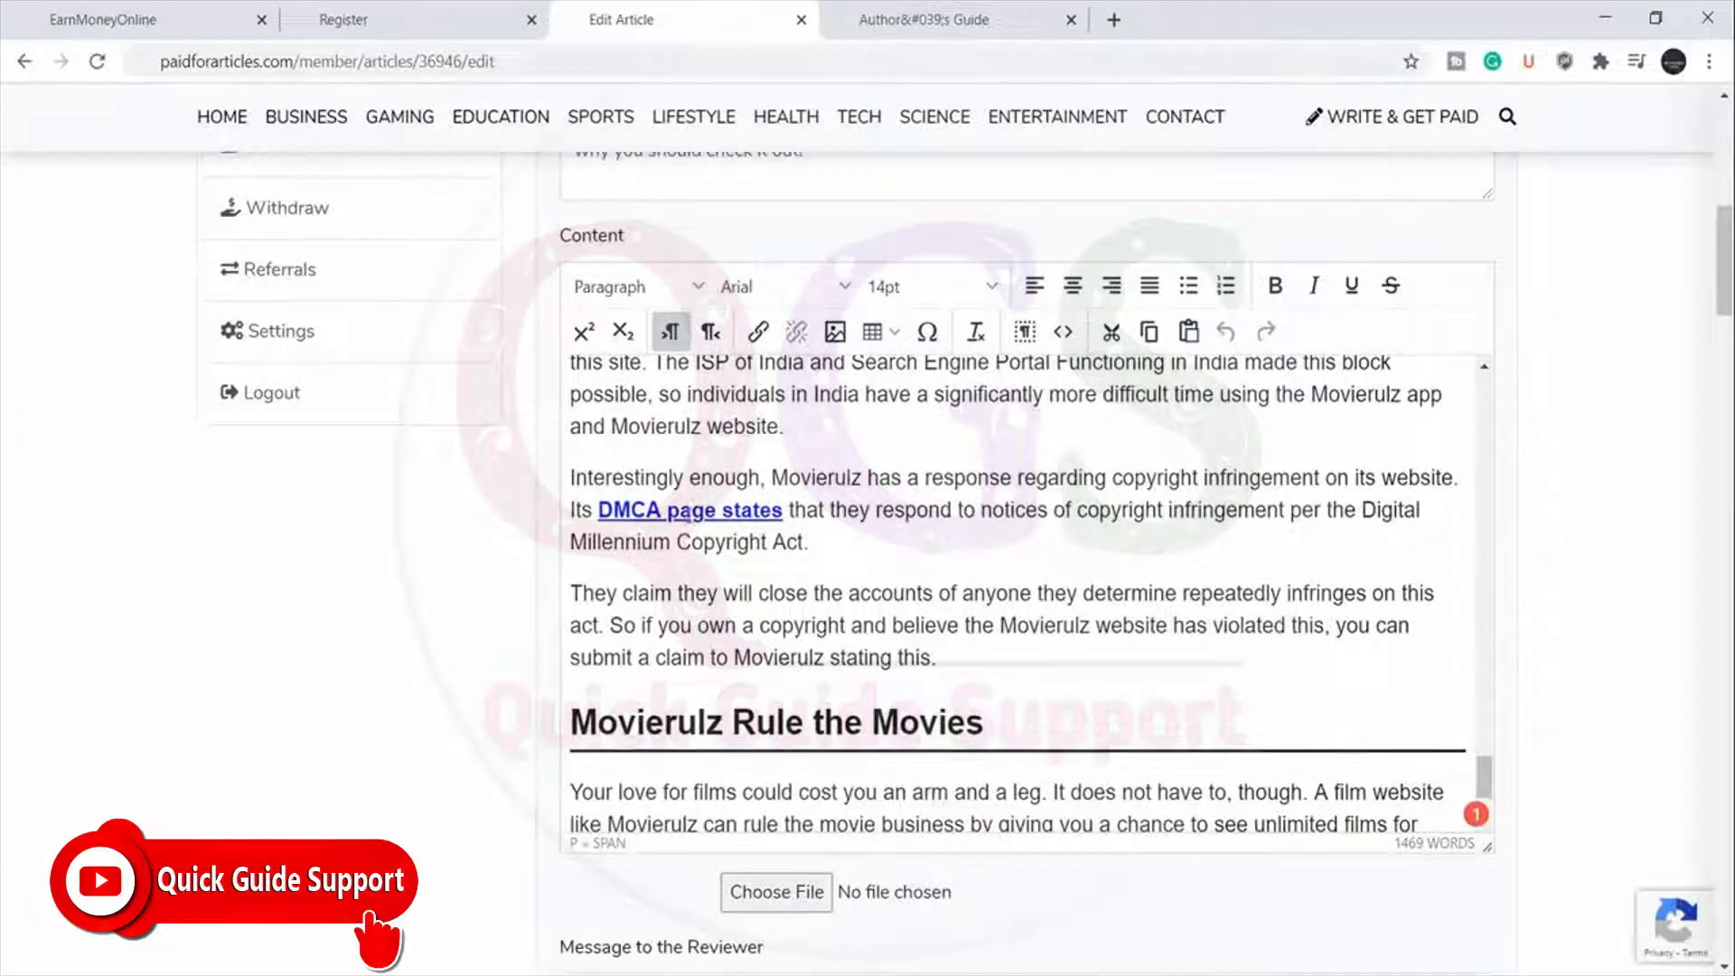
{"action": "double_click", "coordinate": [691, 512]}
{"action": "left_click", "coordinate": [967, 506]}
{"action": "scroll", "coordinate": [863, 643], "scroll_direction": "down", "scroll_amount": 3}
{"action": "scroll", "coordinate": [872, 624], "scroll_direction": "down", "scroll_amount": 1}
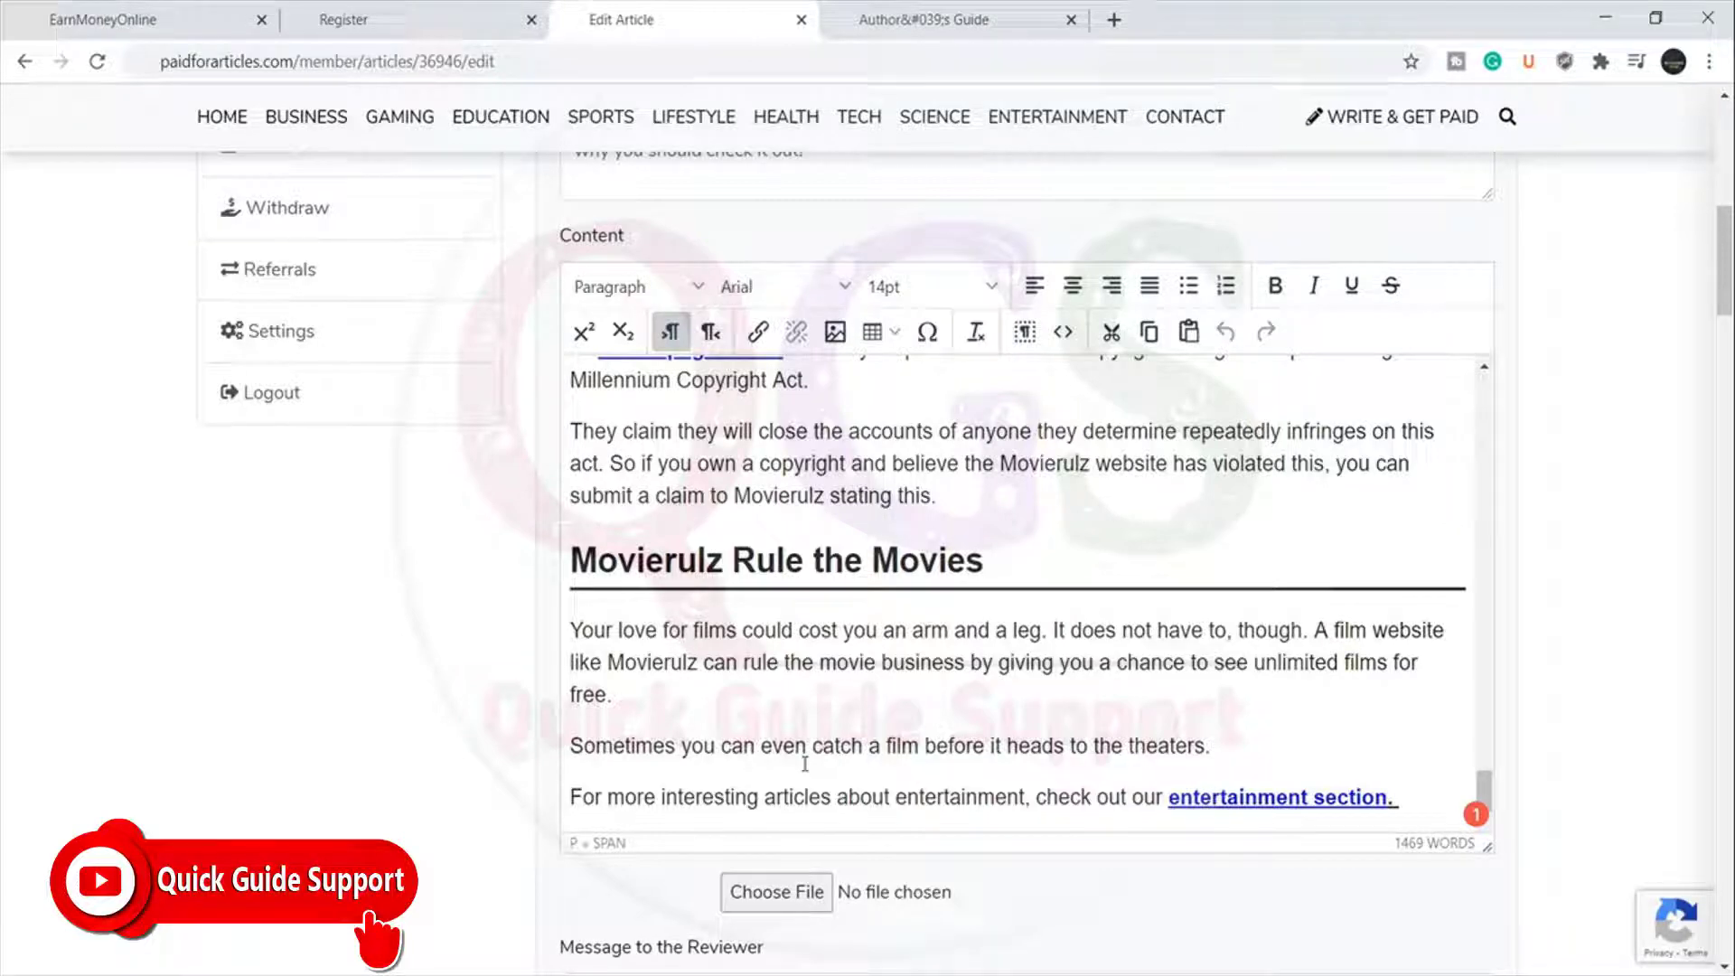
{"action": "scroll", "coordinate": [1110, 618], "scroll_direction": "up", "scroll_amount": 1}
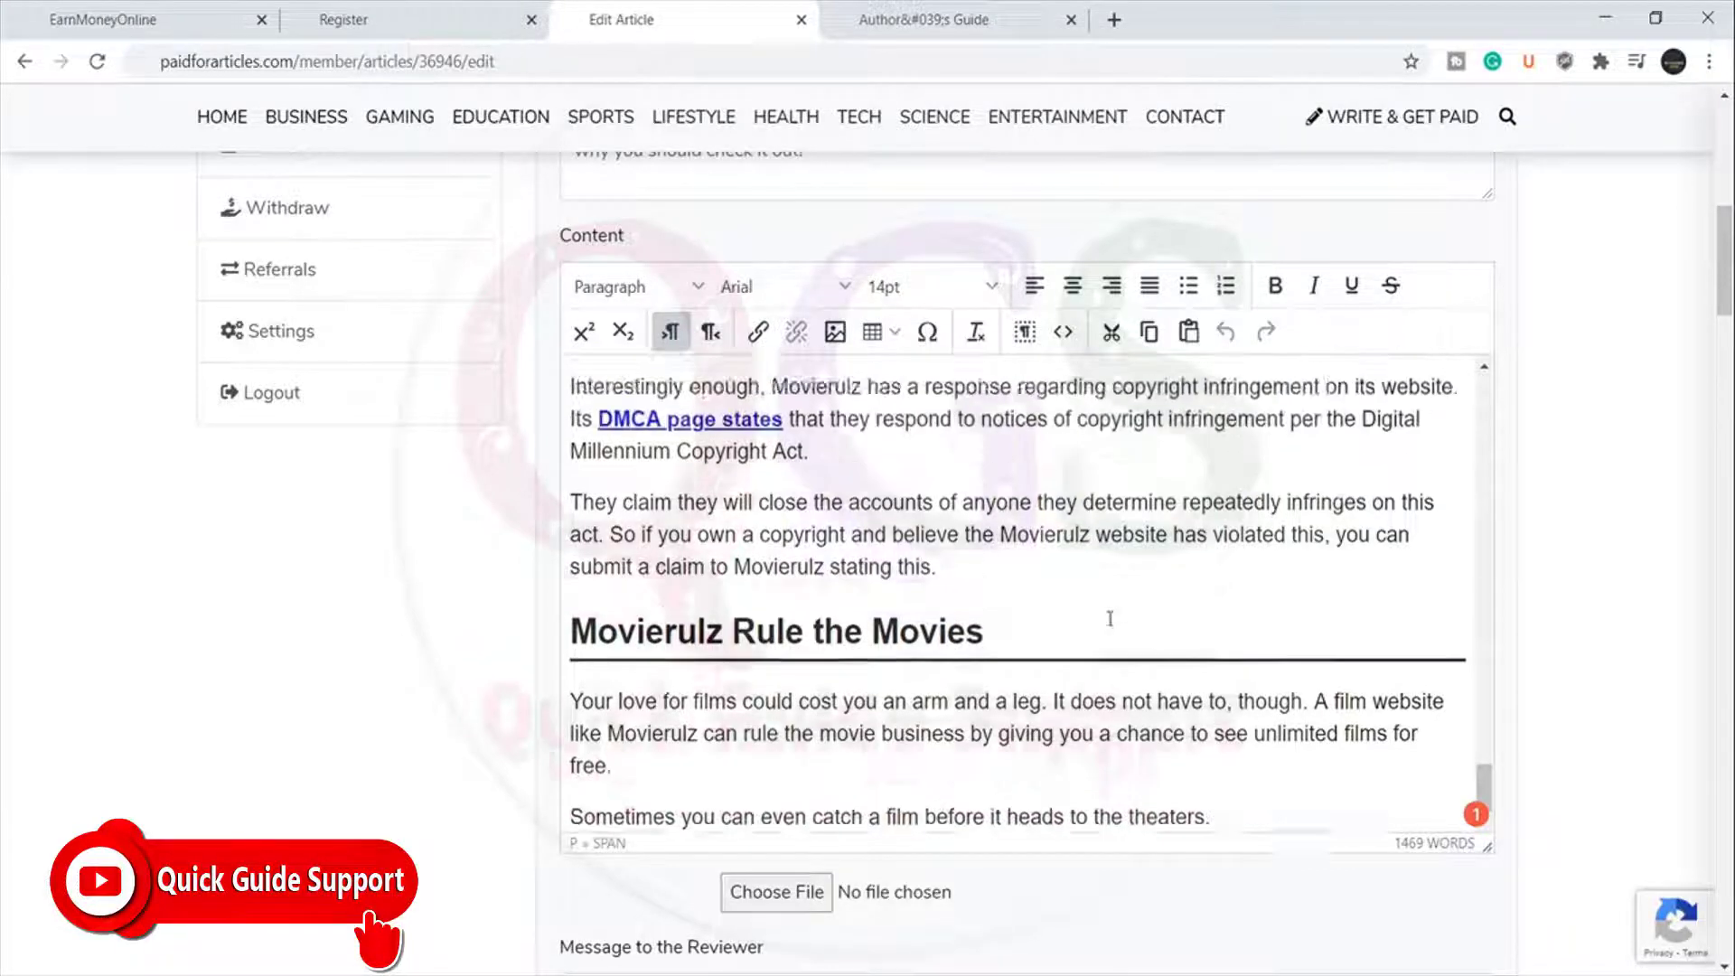
{"action": "scroll", "coordinate": [881, 531], "scroll_direction": "up", "scroll_amount": 2}
{"action": "scroll", "coordinate": [884, 506], "scroll_direction": "down", "scroll_amount": 3}
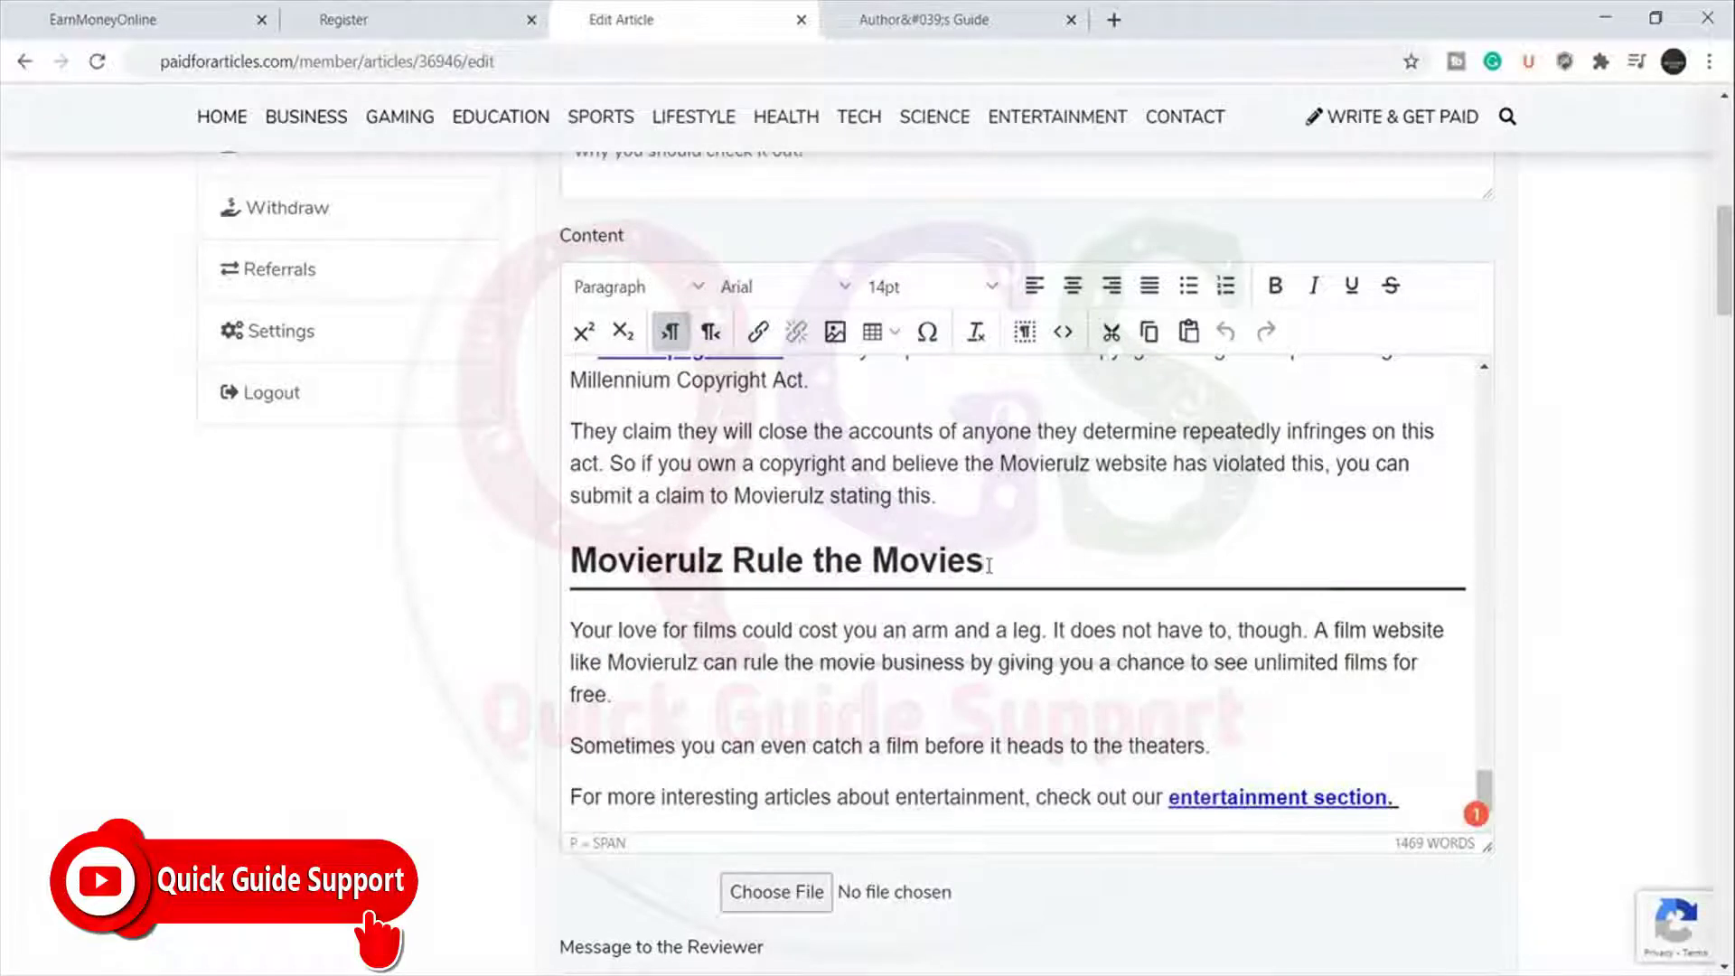
Add an empty line above the "Movierulz Rule the Movies" heading and view the image source and upload options there.
{"action": "left_click", "coordinate": [938, 496]}
{"action": "key", "text": "Return"}
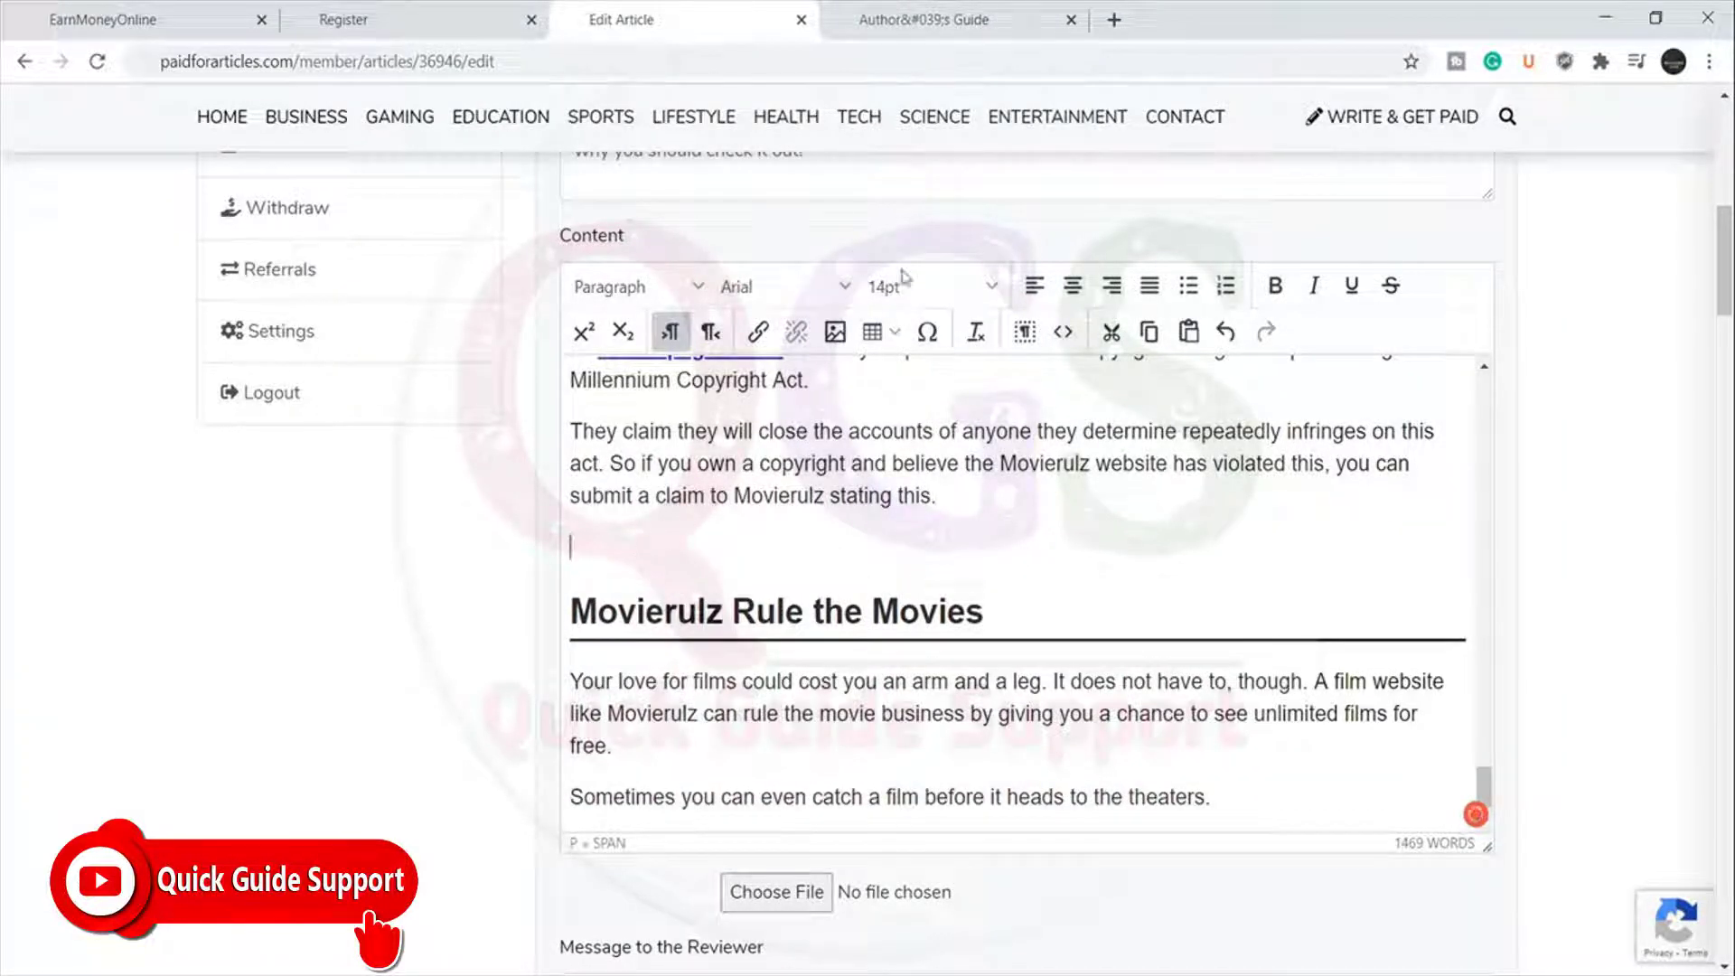
{"action": "left_click", "coordinate": [836, 332]}
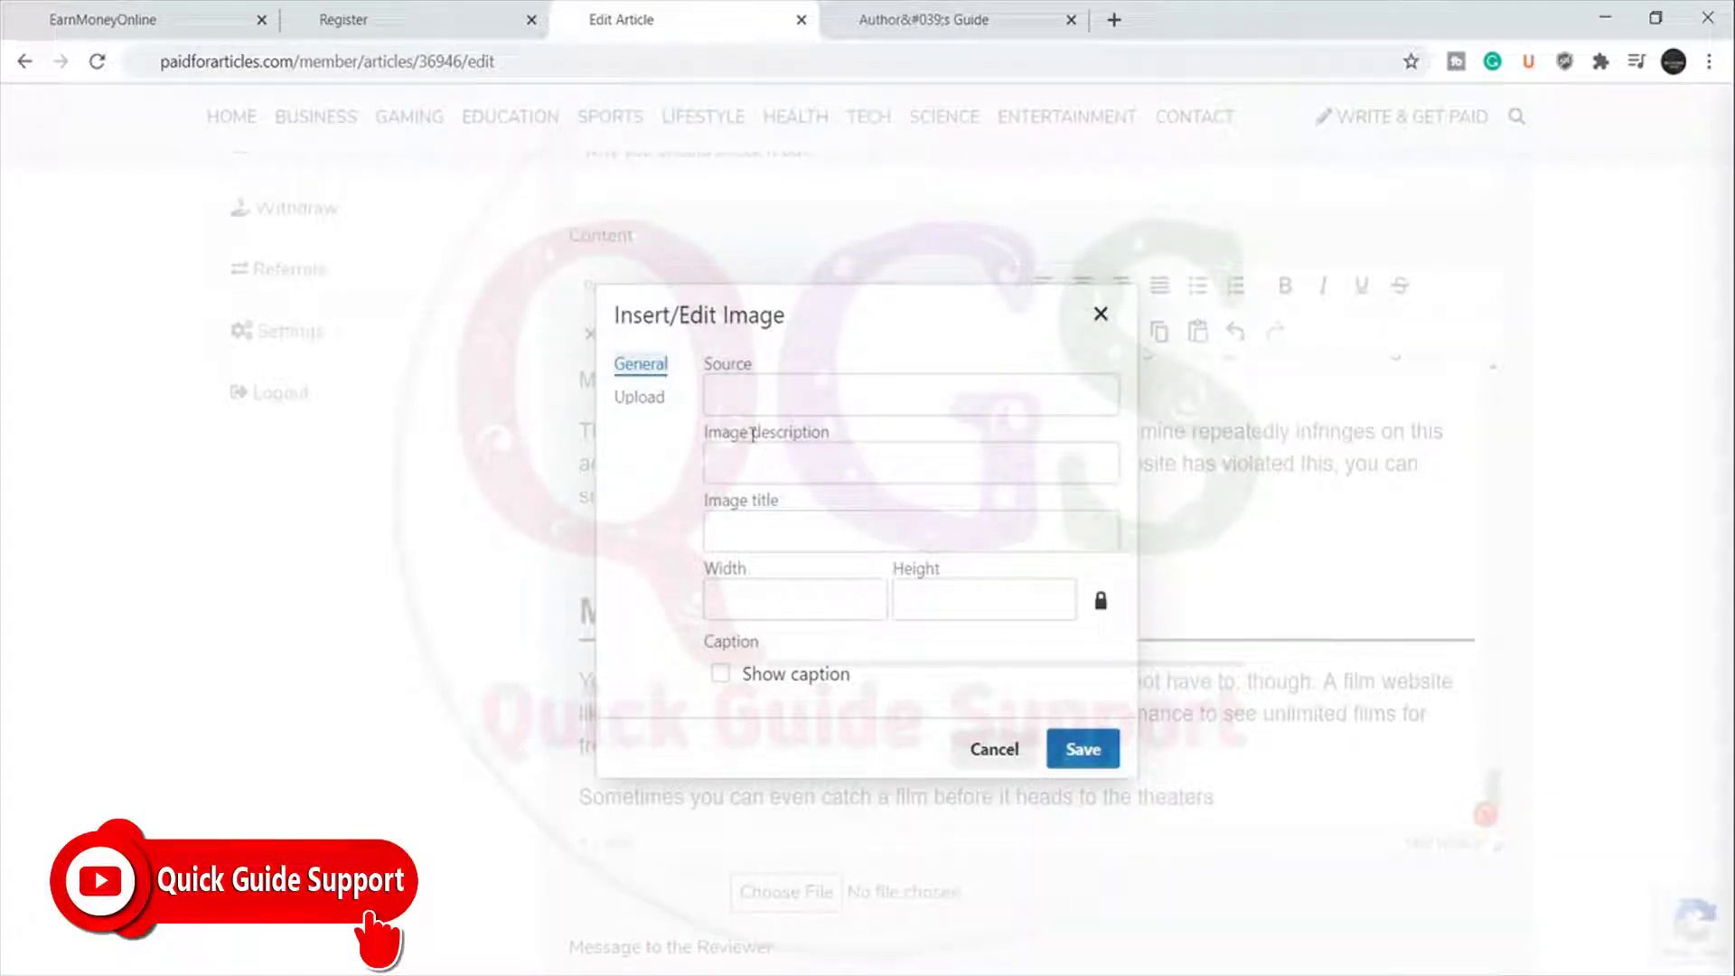
{"action": "left_click", "coordinate": [717, 367]}
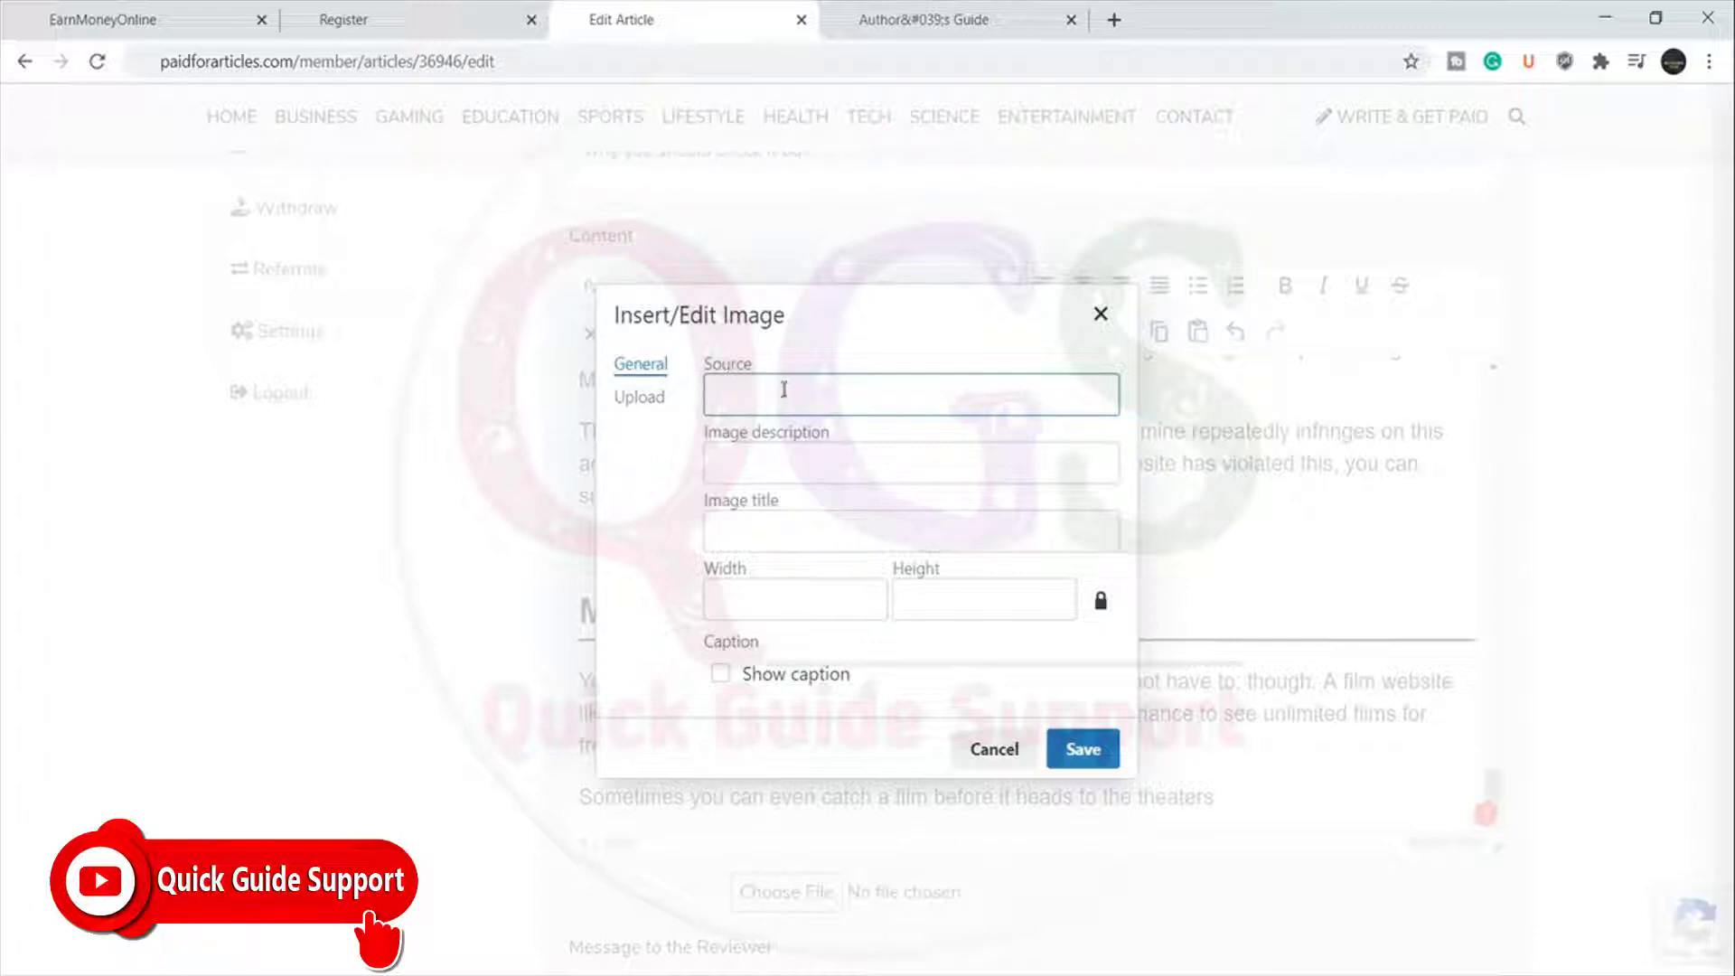
{"action": "left_click", "coordinate": [647, 398]}
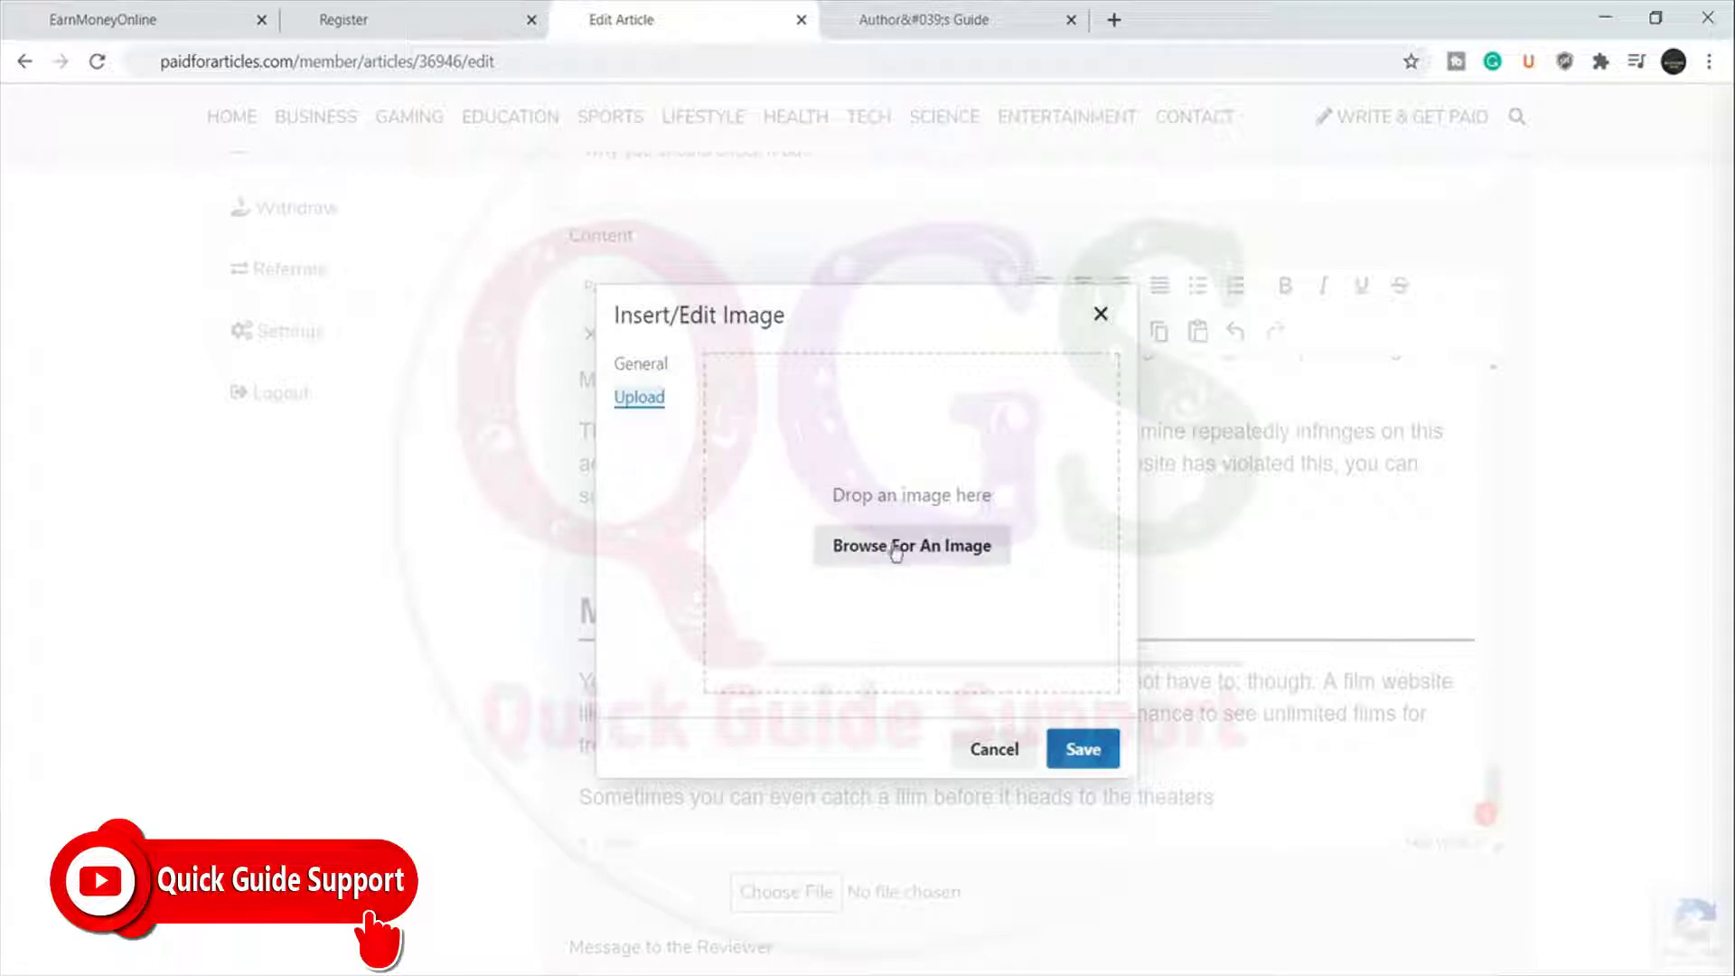
{"action": "left_click", "coordinate": [1099, 316]}
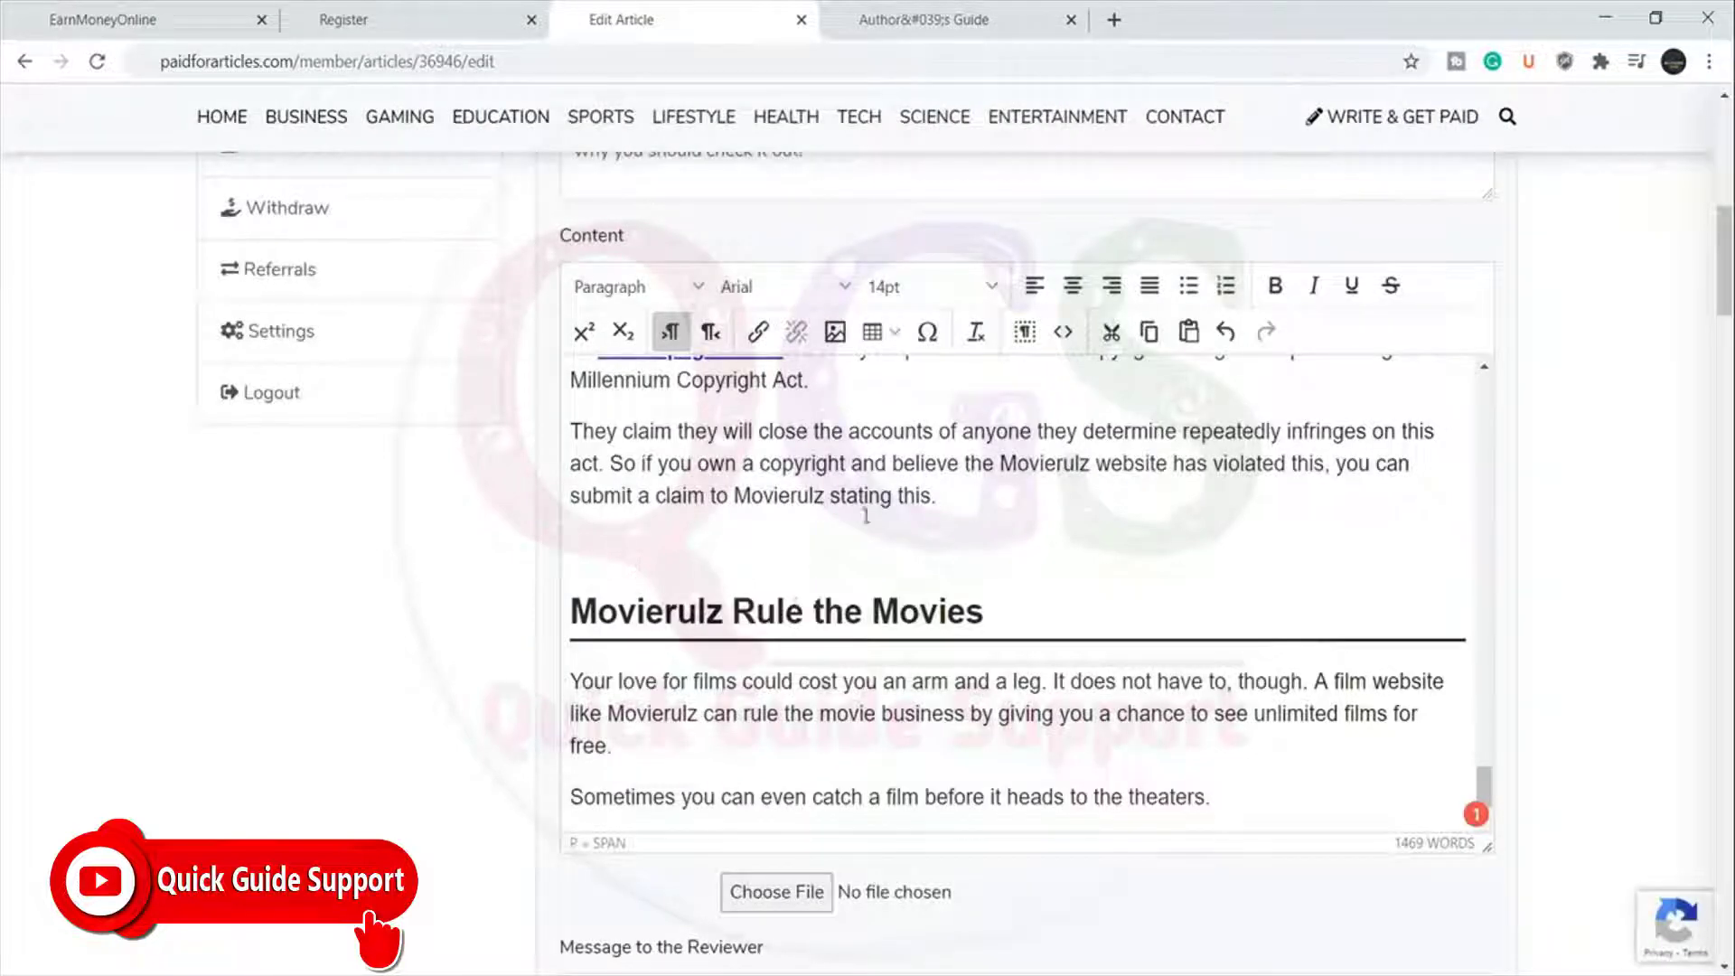
Look over the form's fields down to the reviewer message, and remove the empty line above "Movierulz Rule the Movies".
{"action": "scroll", "coordinate": [1055, 515], "scroll_direction": "down", "scroll_amount": 1}
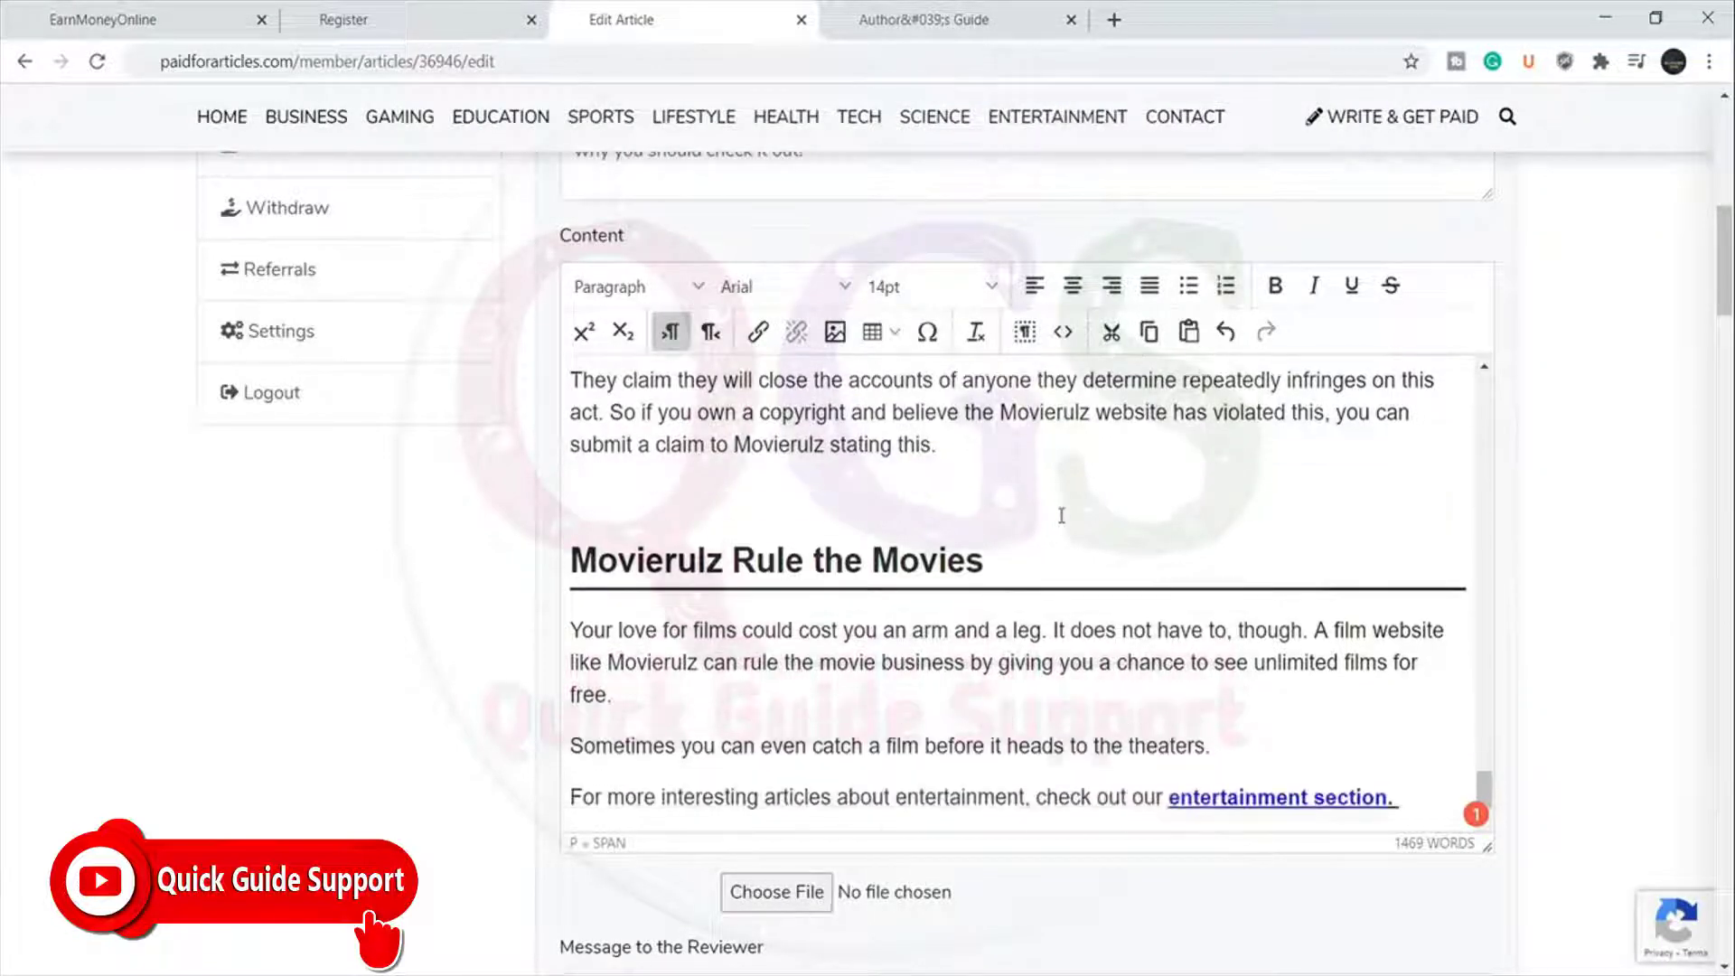
{"action": "scroll", "coordinate": [1703, 622], "scroll_direction": "up", "scroll_amount": 4}
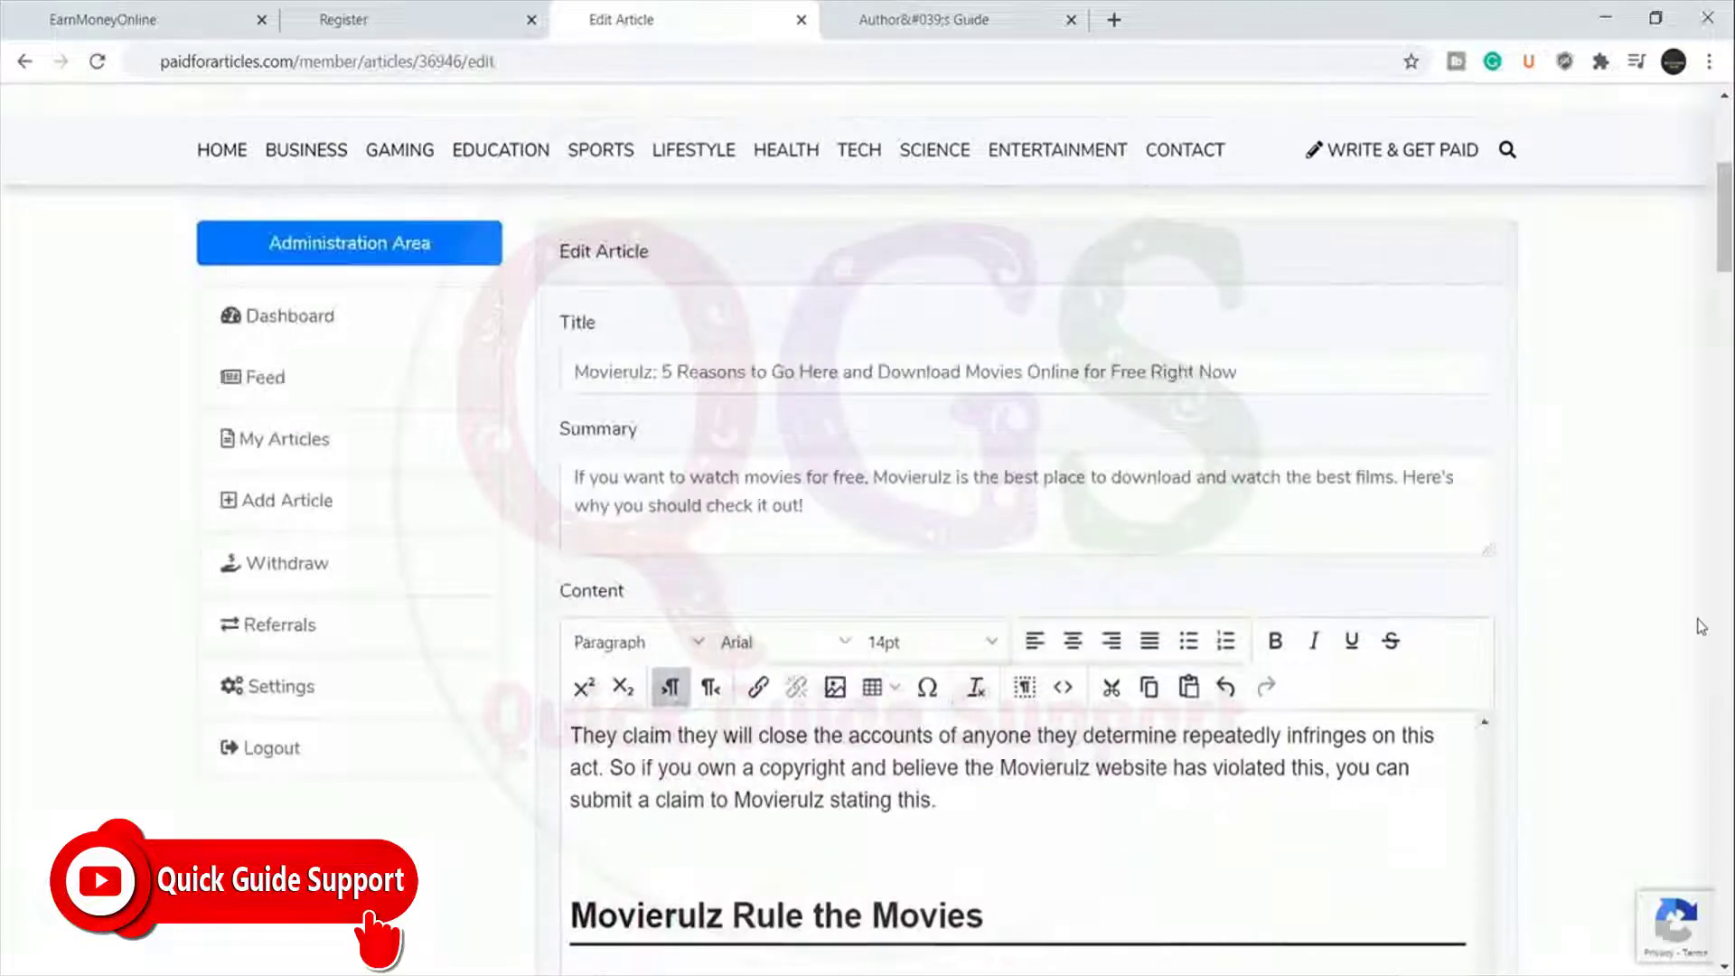
{"action": "scroll", "coordinate": [1704, 625], "scroll_direction": "down", "scroll_amount": 4}
{"action": "scroll", "coordinate": [1699, 610], "scroll_direction": "down", "scroll_amount": 3}
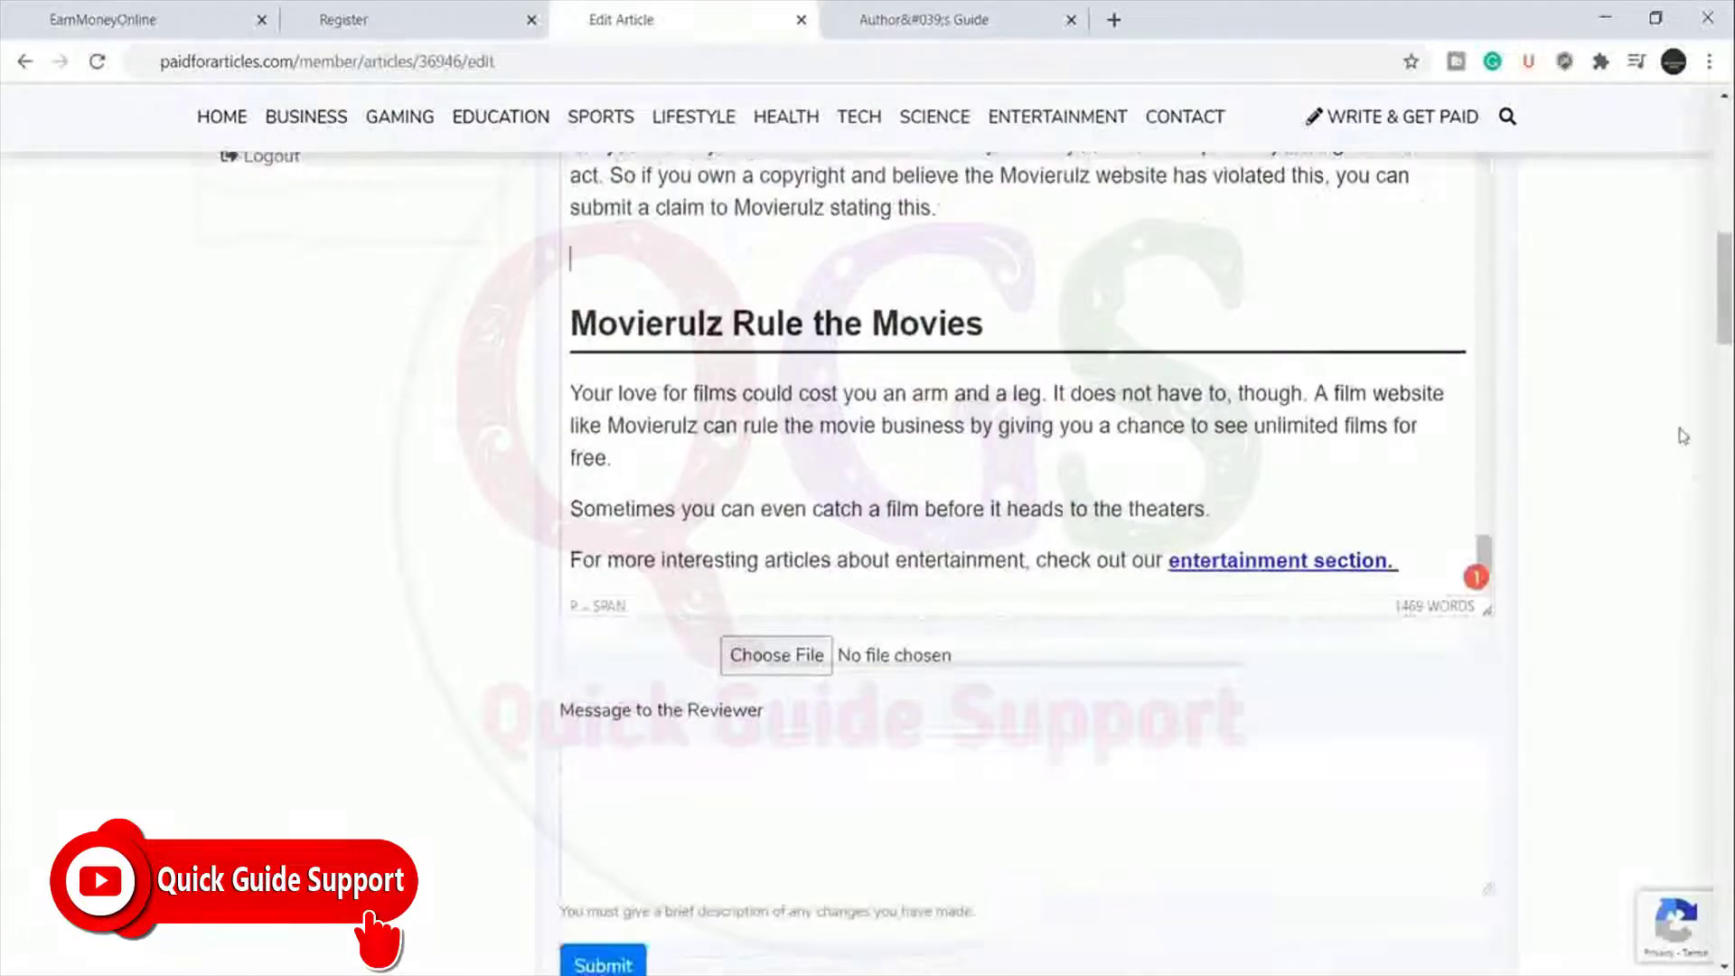
{"action": "scroll", "coordinate": [1682, 436], "scroll_direction": "down", "scroll_amount": 4}
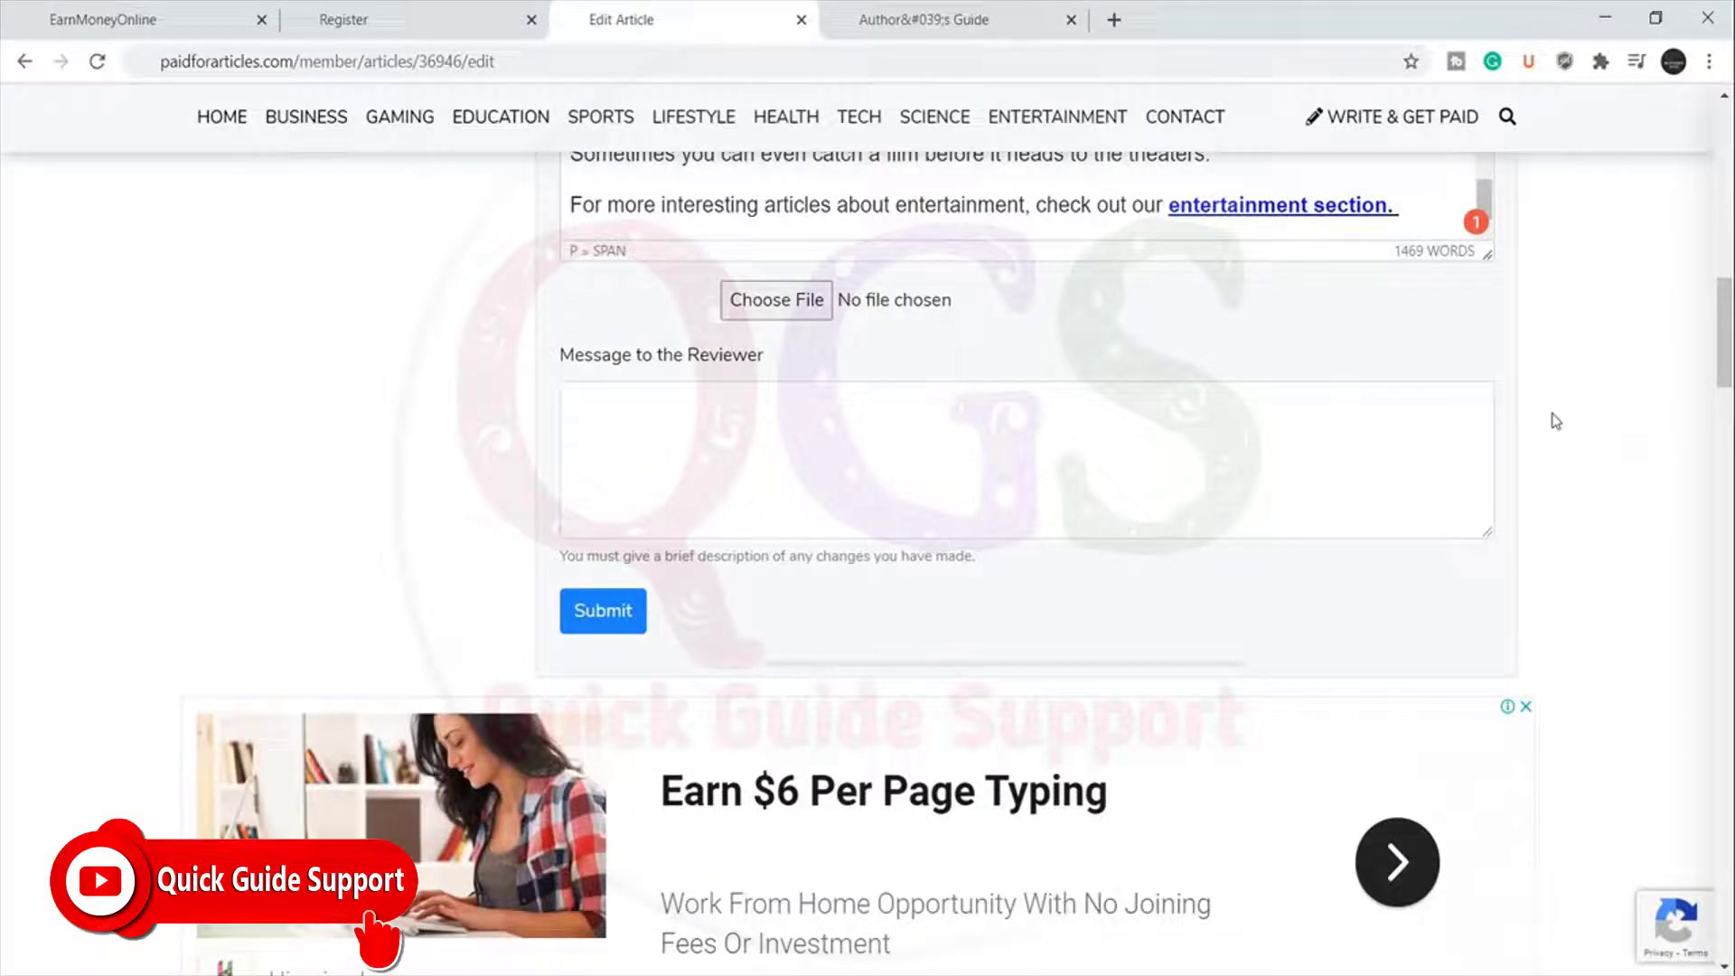
{"action": "scroll", "coordinate": [1539, 409], "scroll_direction": "up", "scroll_amount": 4}
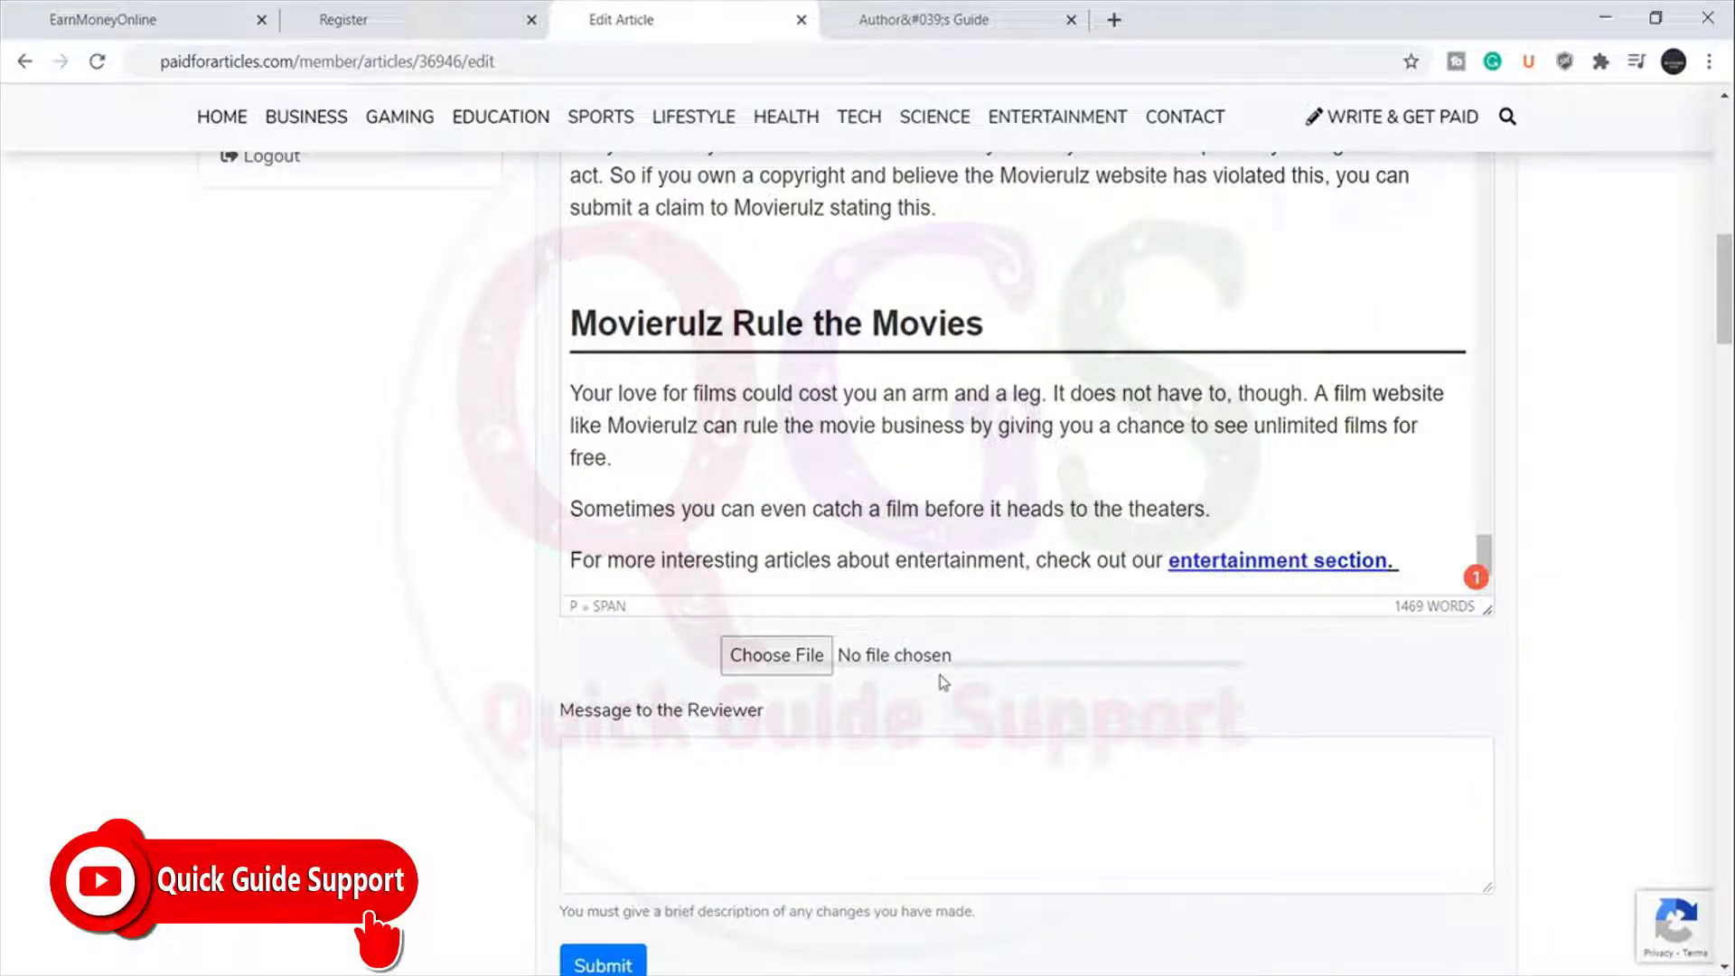
{"action": "key", "text": "BackSpace"}
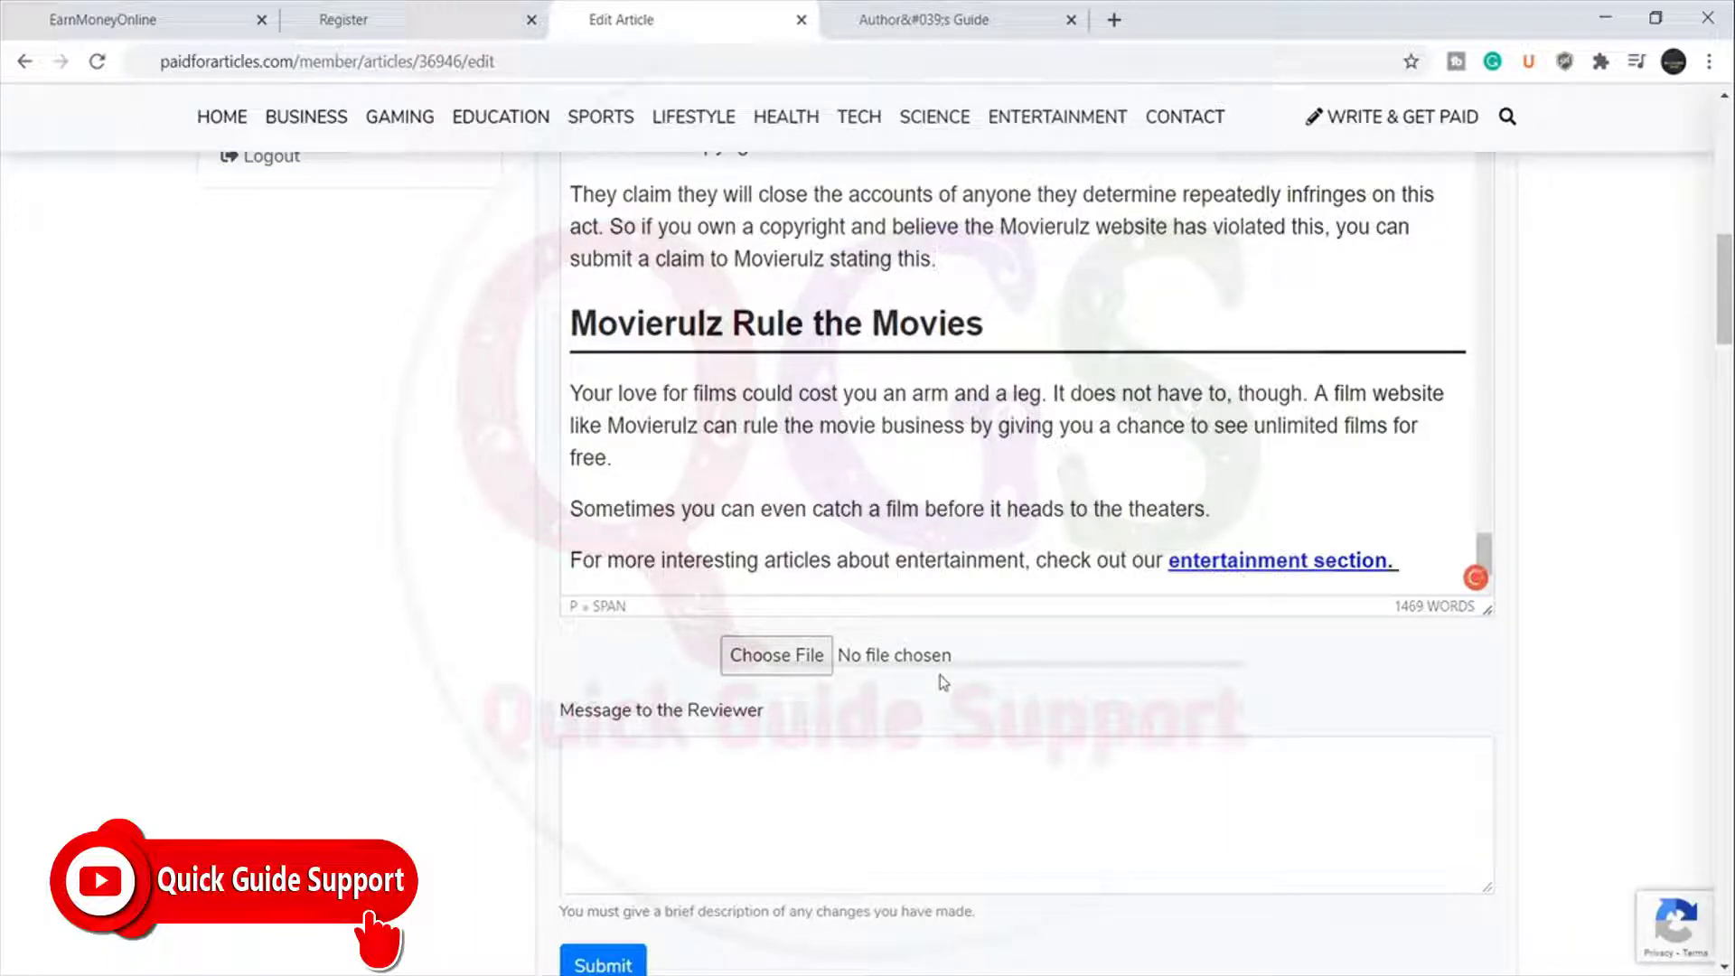
View the article thumbnail images on the site's homepage and return to the article being edited.
{"action": "left_click", "coordinate": [87, 18]}
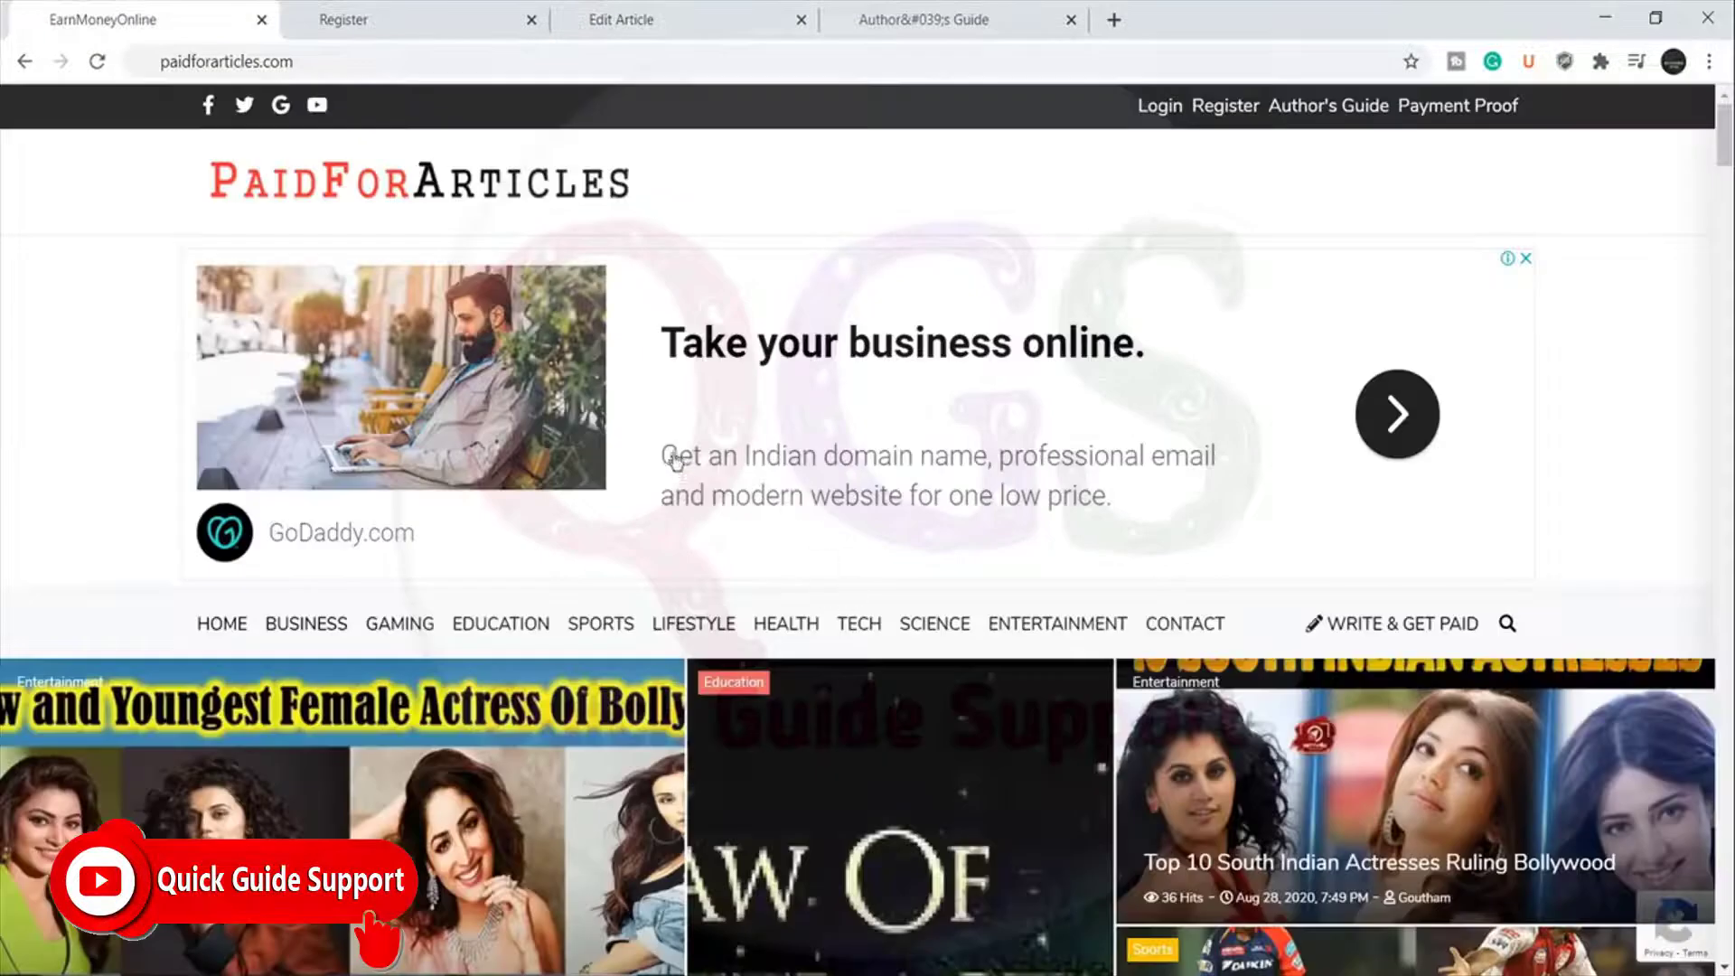
{"action": "scroll", "coordinate": [809, 623], "scroll_direction": "down", "scroll_amount": 4}
{"action": "scroll", "coordinate": [807, 621], "scroll_direction": "down", "scroll_amount": 4}
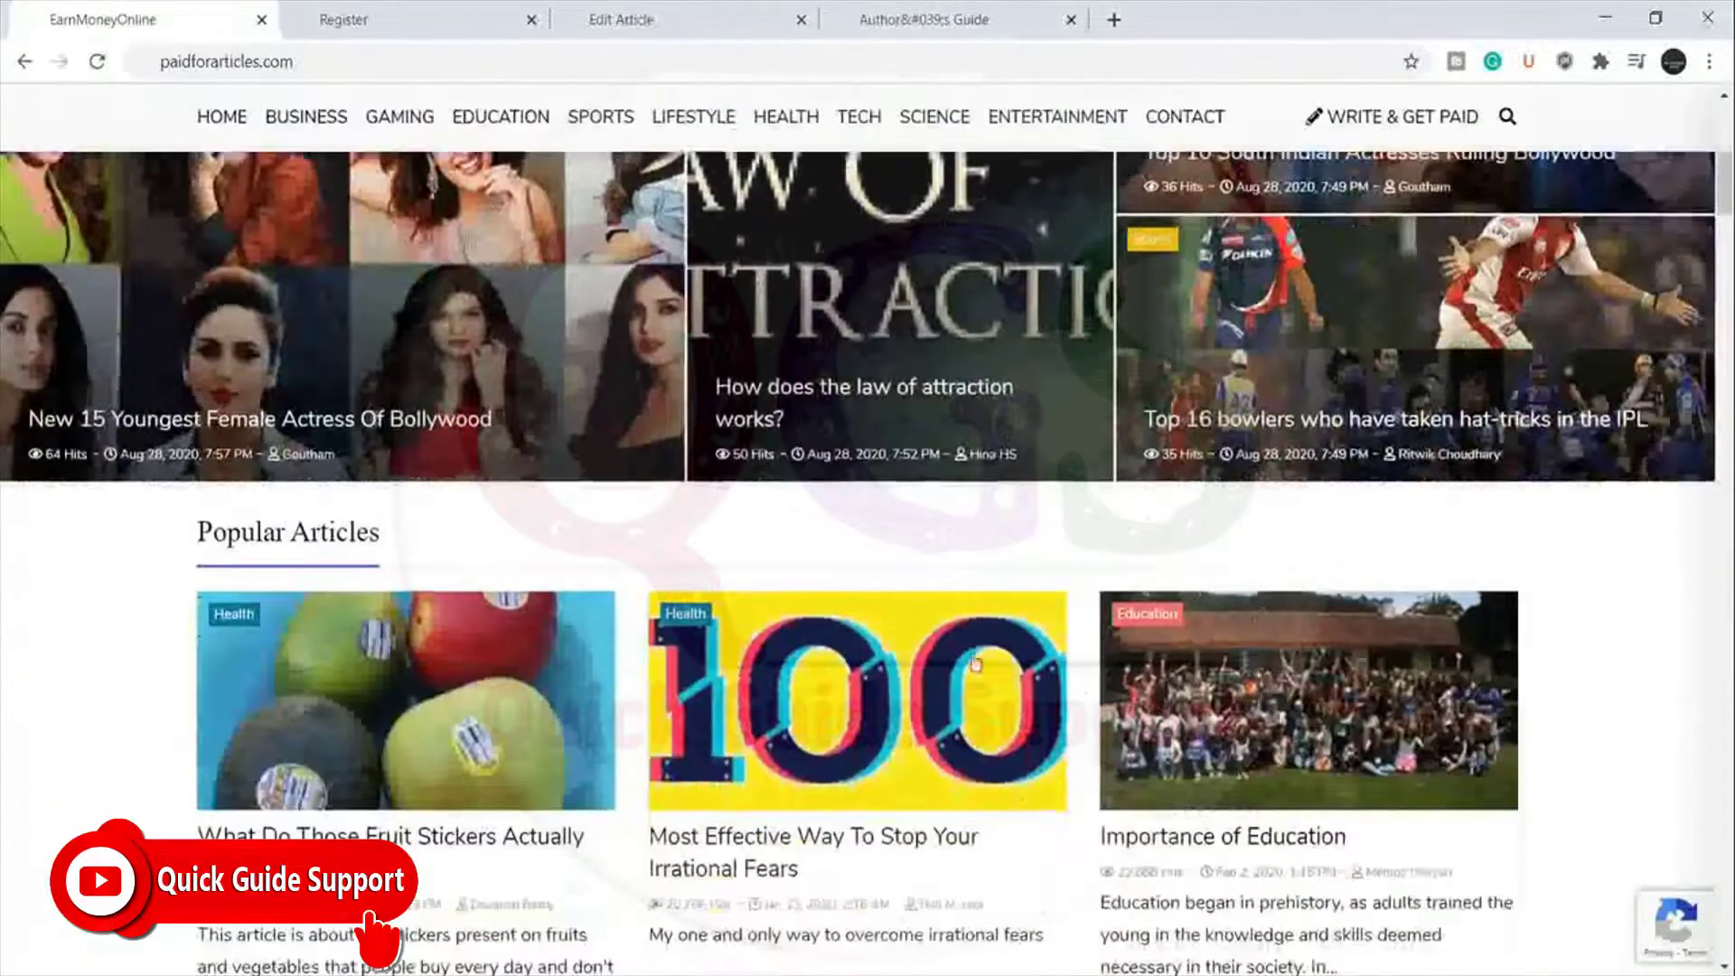
{"action": "scroll", "coordinate": [1011, 561], "scroll_direction": "up", "scroll_amount": 4}
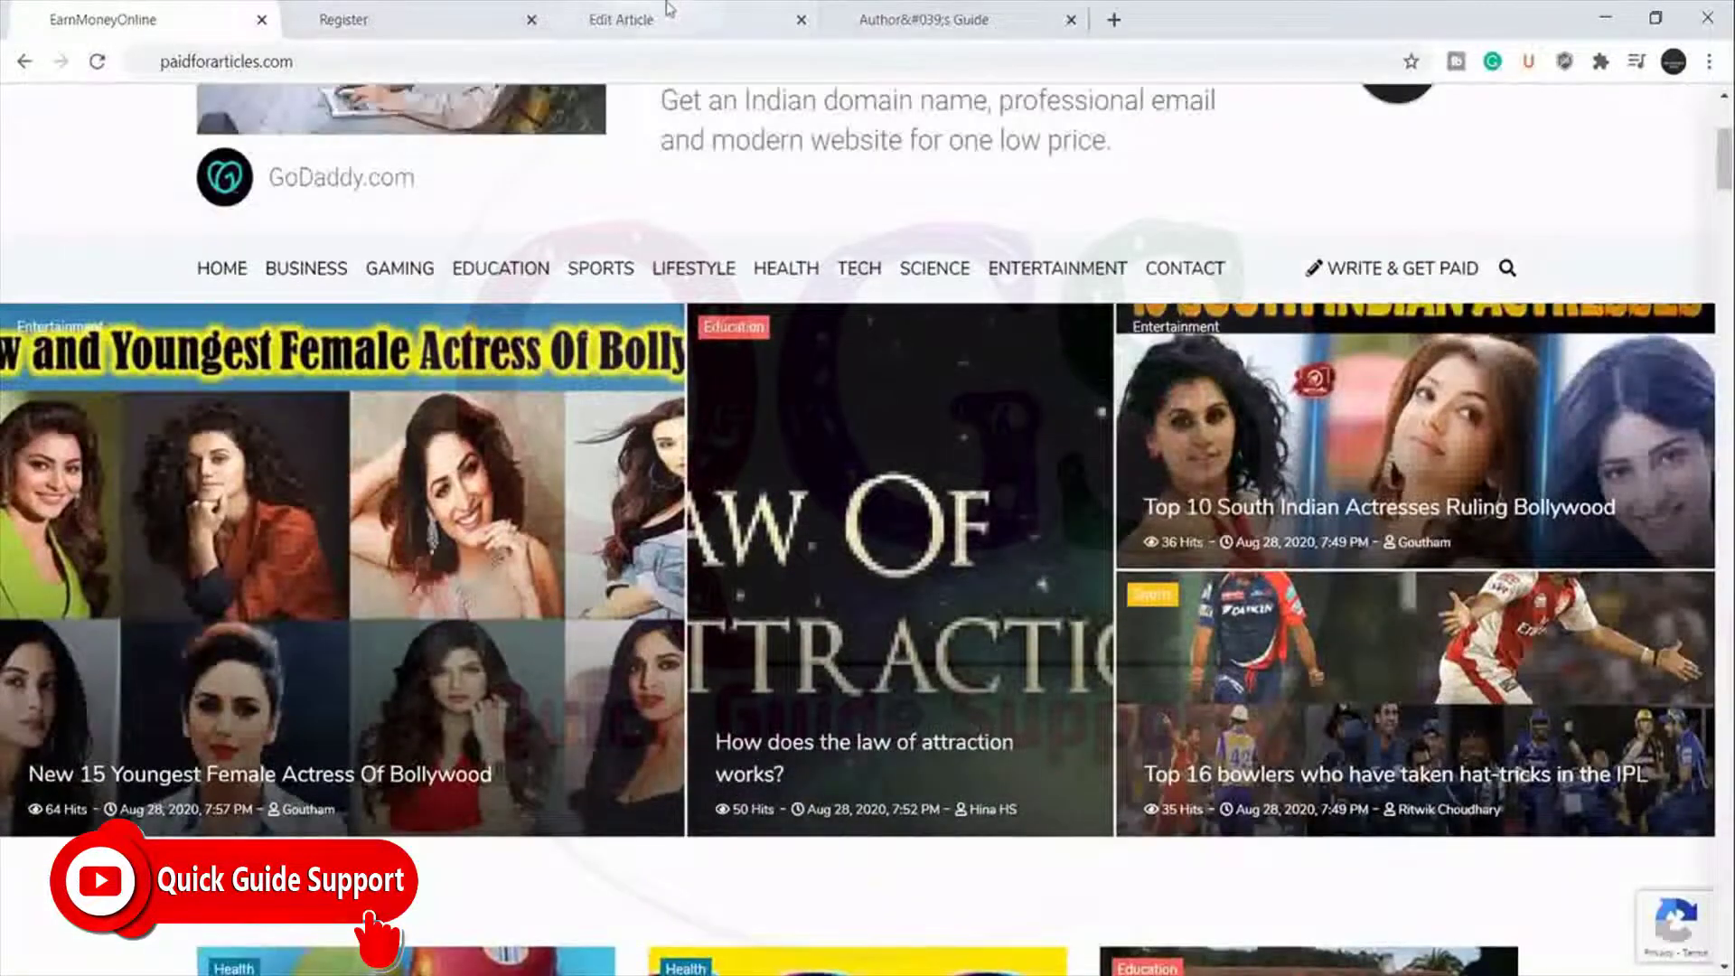
{"action": "left_click", "coordinate": [759, 11]}
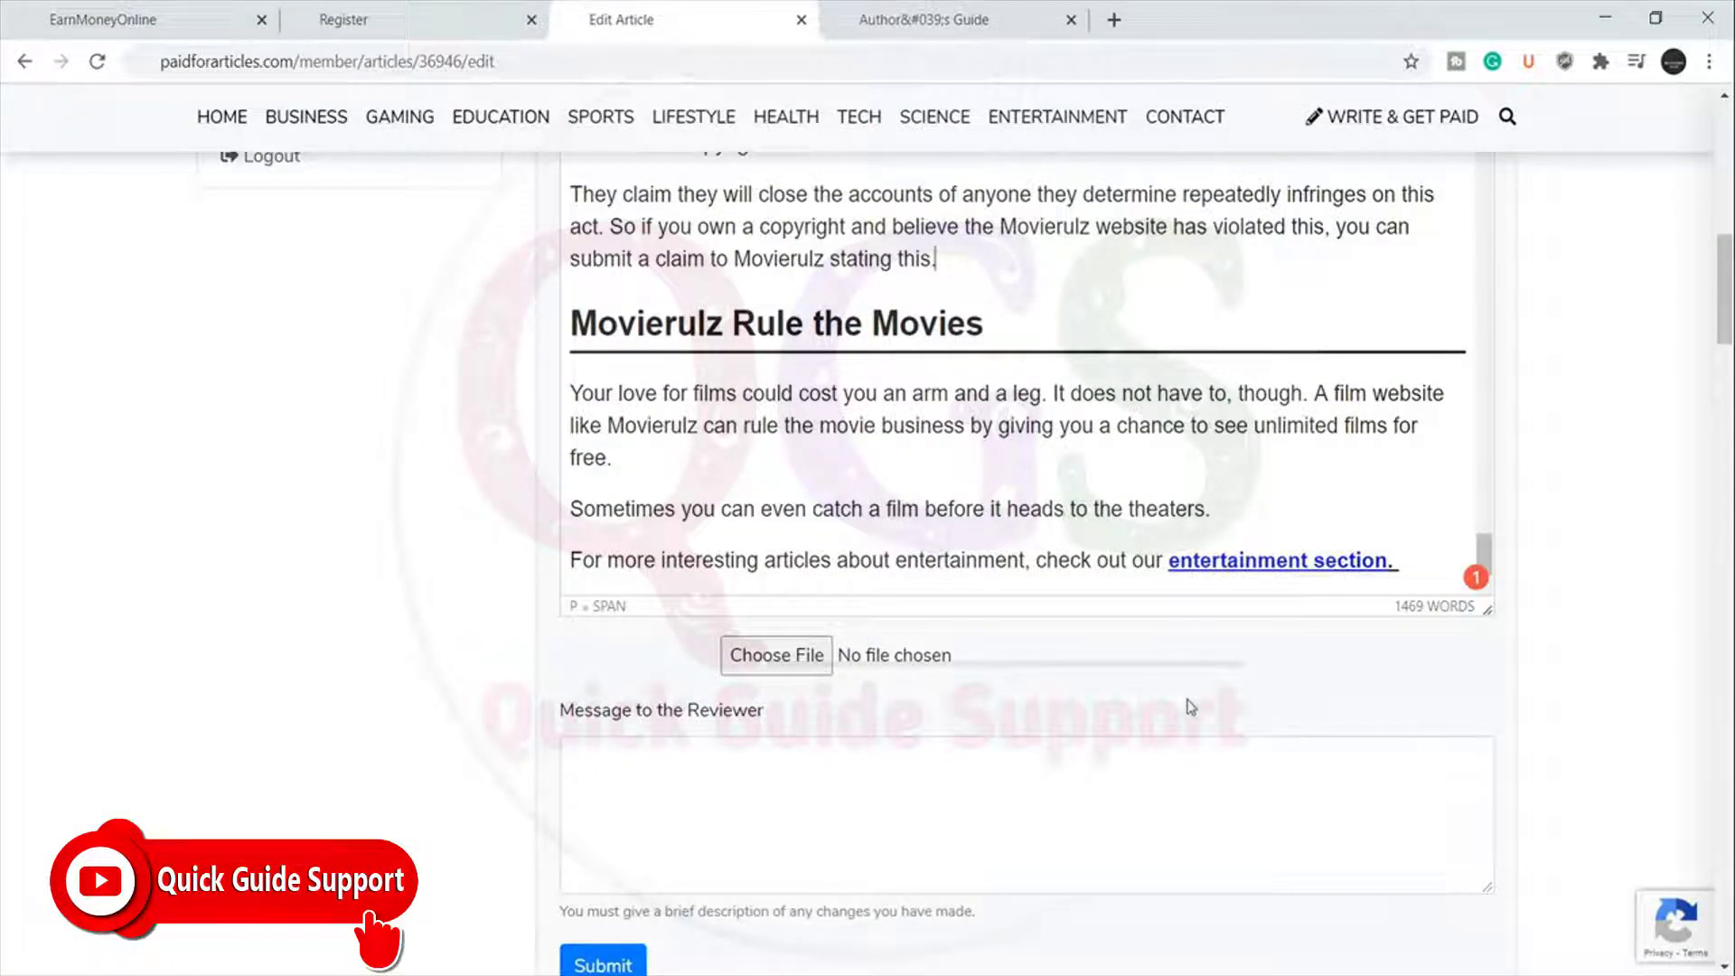
Examine the Message to the Reviewer field and the submit option beneath the article content.
{"action": "scroll", "coordinate": [1215, 714], "scroll_direction": "down", "scroll_amount": 2}
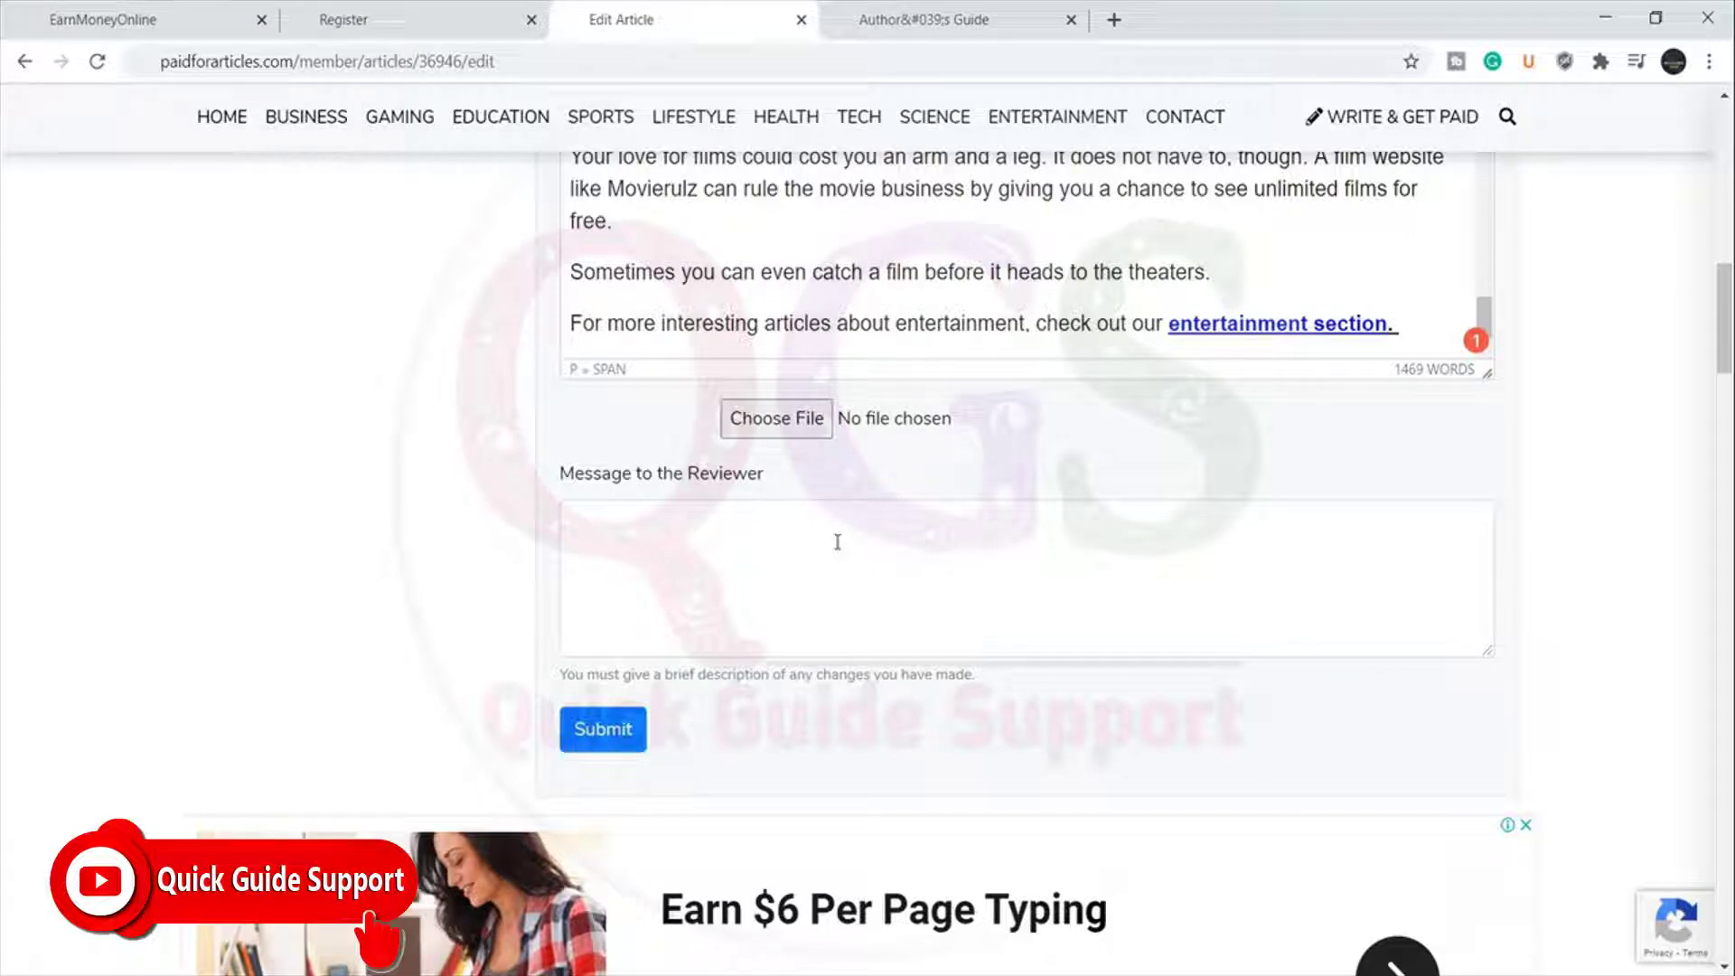
{"action": "left_click", "coordinate": [838, 541]}
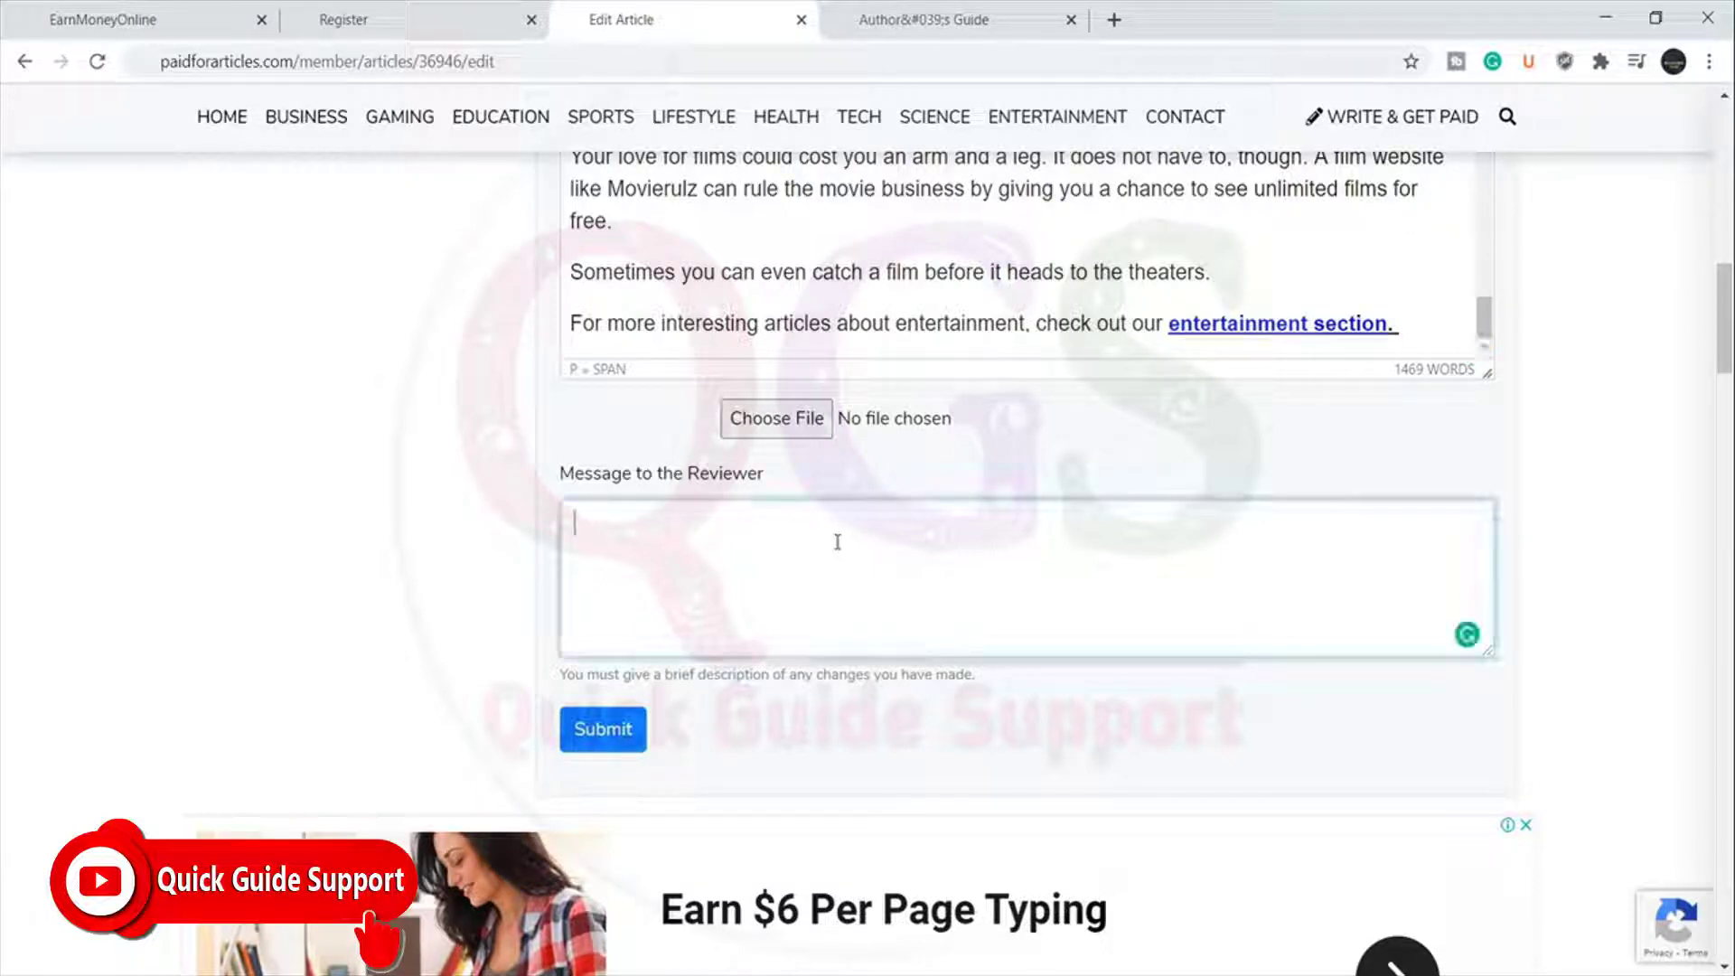
{"action": "left_click", "coordinate": [581, 729]}
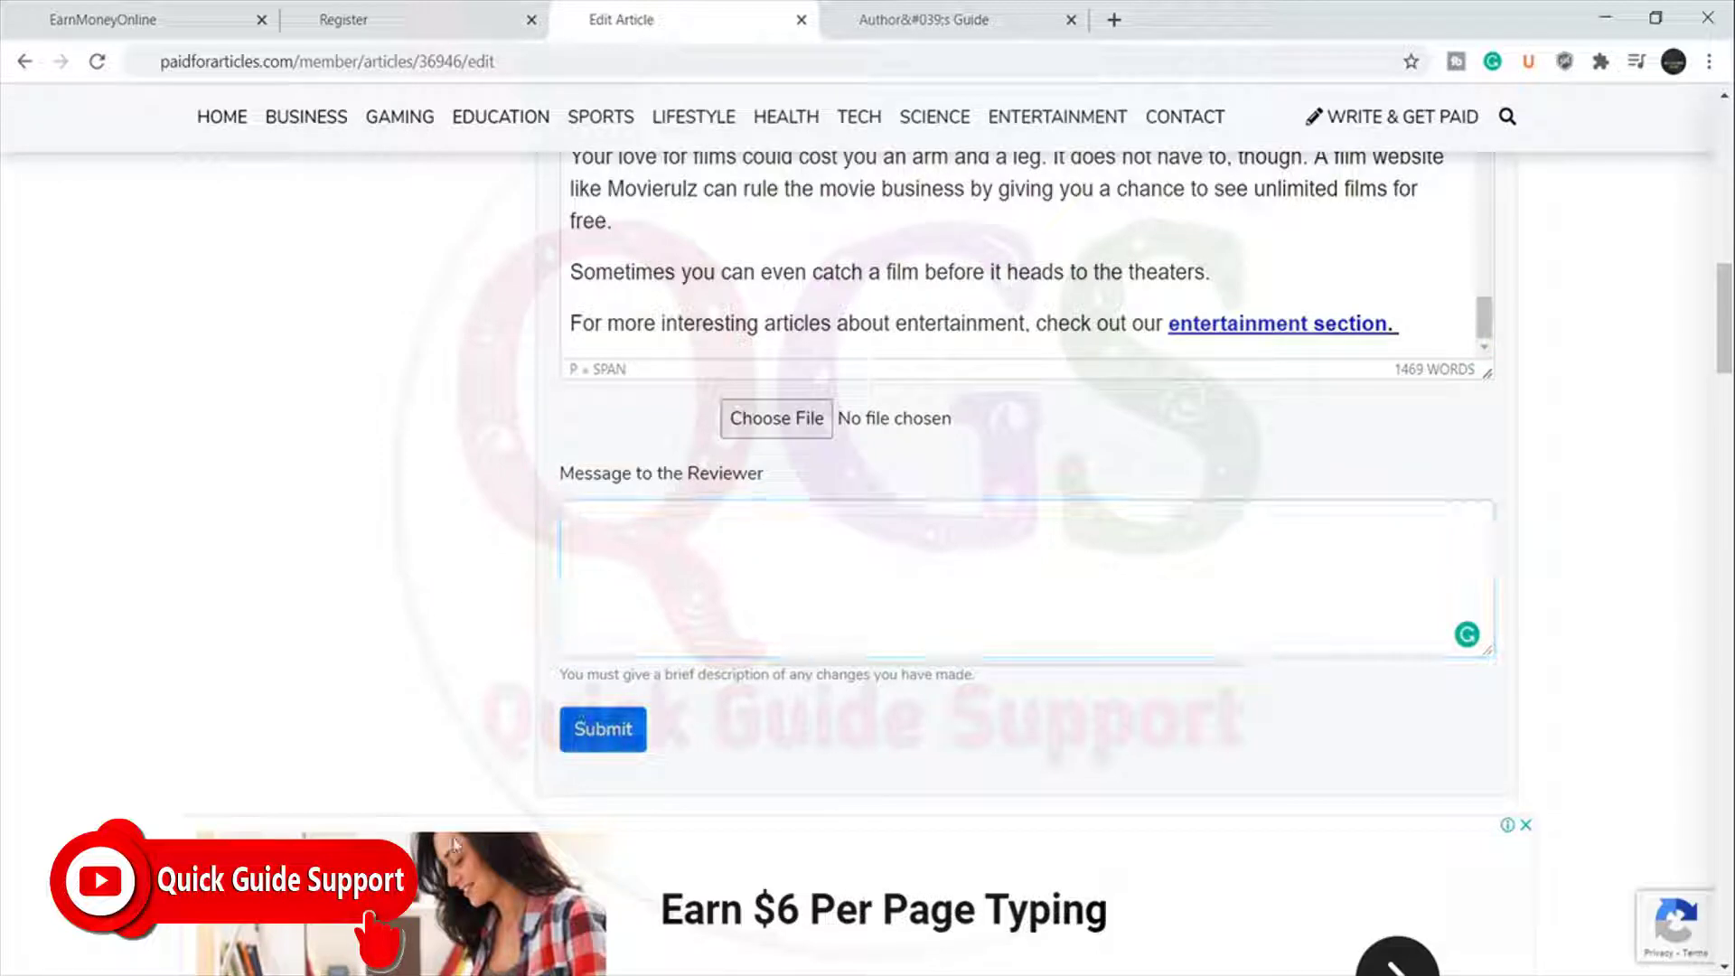
Open the list of own articles and check the status of the Movierulz article.
{"action": "scroll", "coordinate": [1377, 770], "scroll_direction": "up", "scroll_amount": 20}
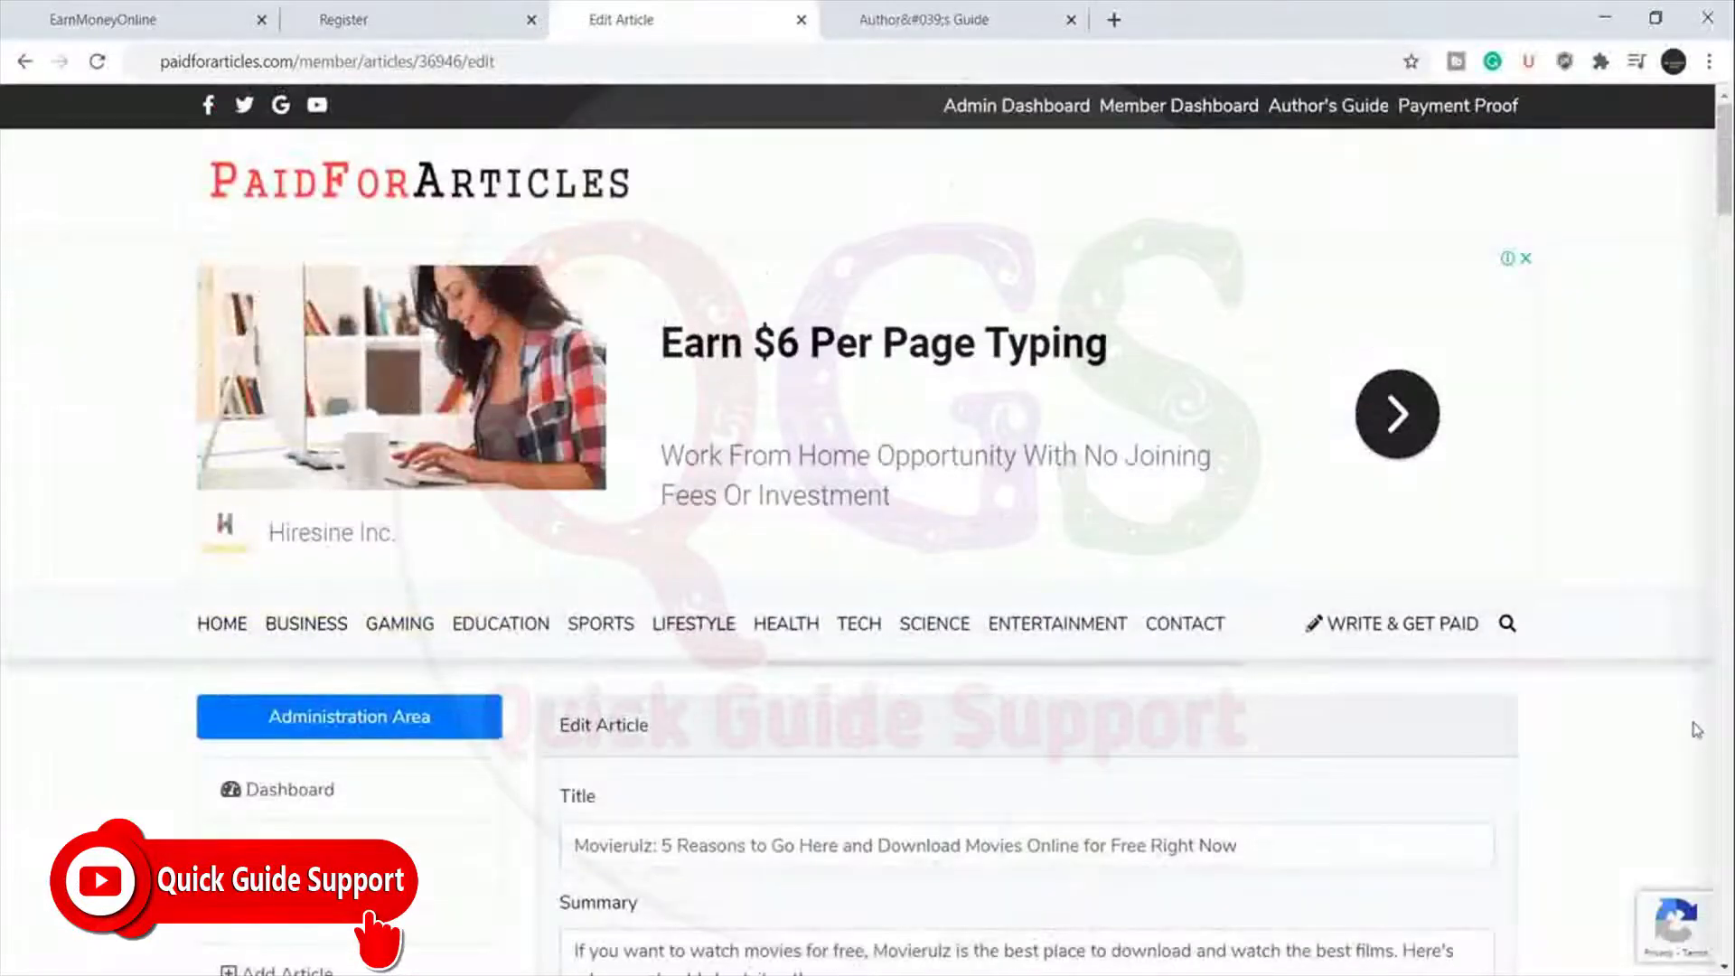
{"action": "scroll", "coordinate": [1655, 725], "scroll_direction": "down", "scroll_amount": 3}
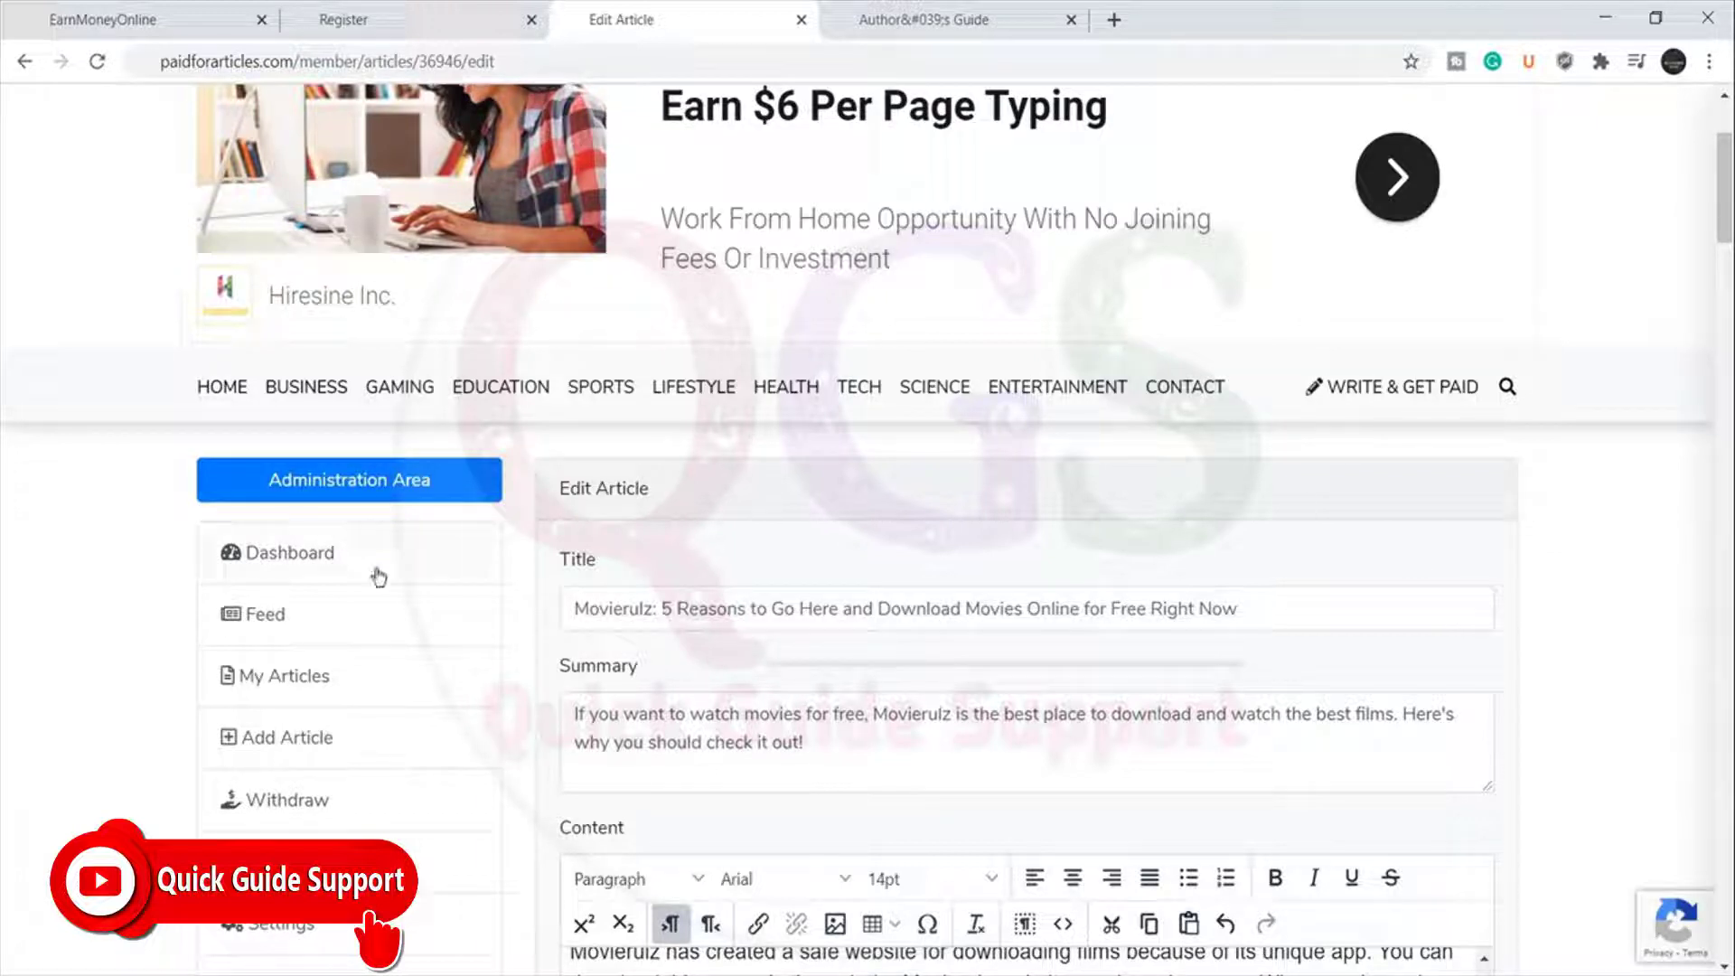
{"action": "scroll", "coordinate": [350, 677], "scroll_direction": "down", "scroll_amount": 1}
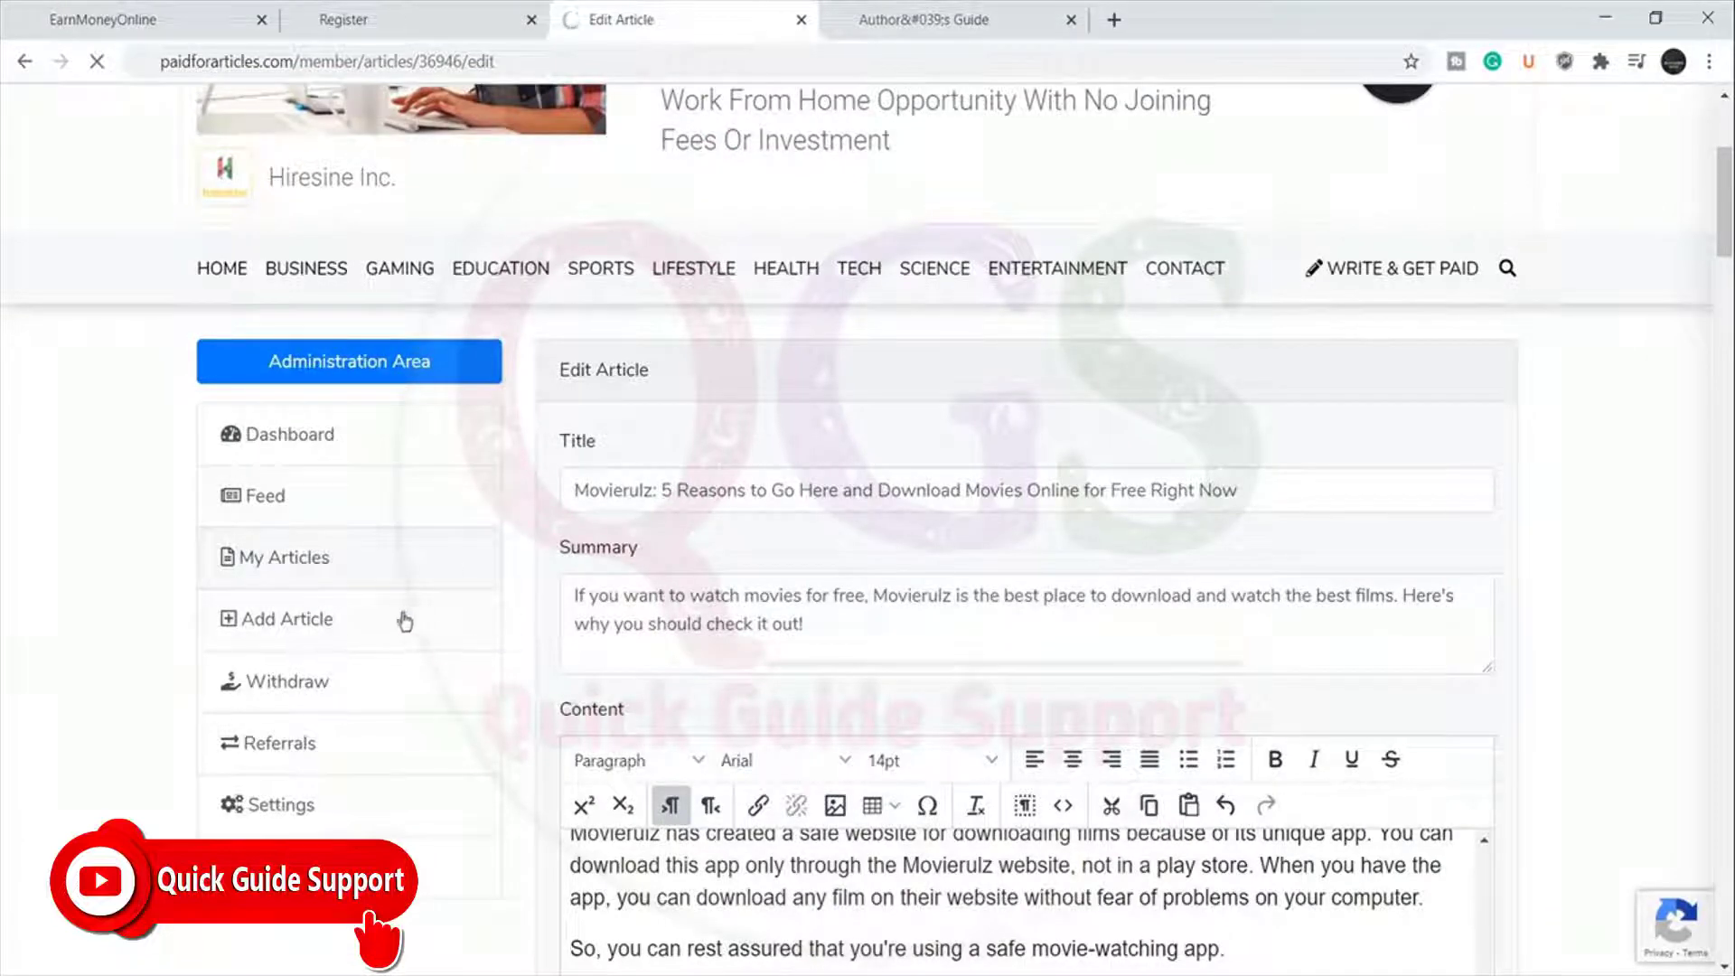
{"action": "left_click", "coordinate": [341, 562]}
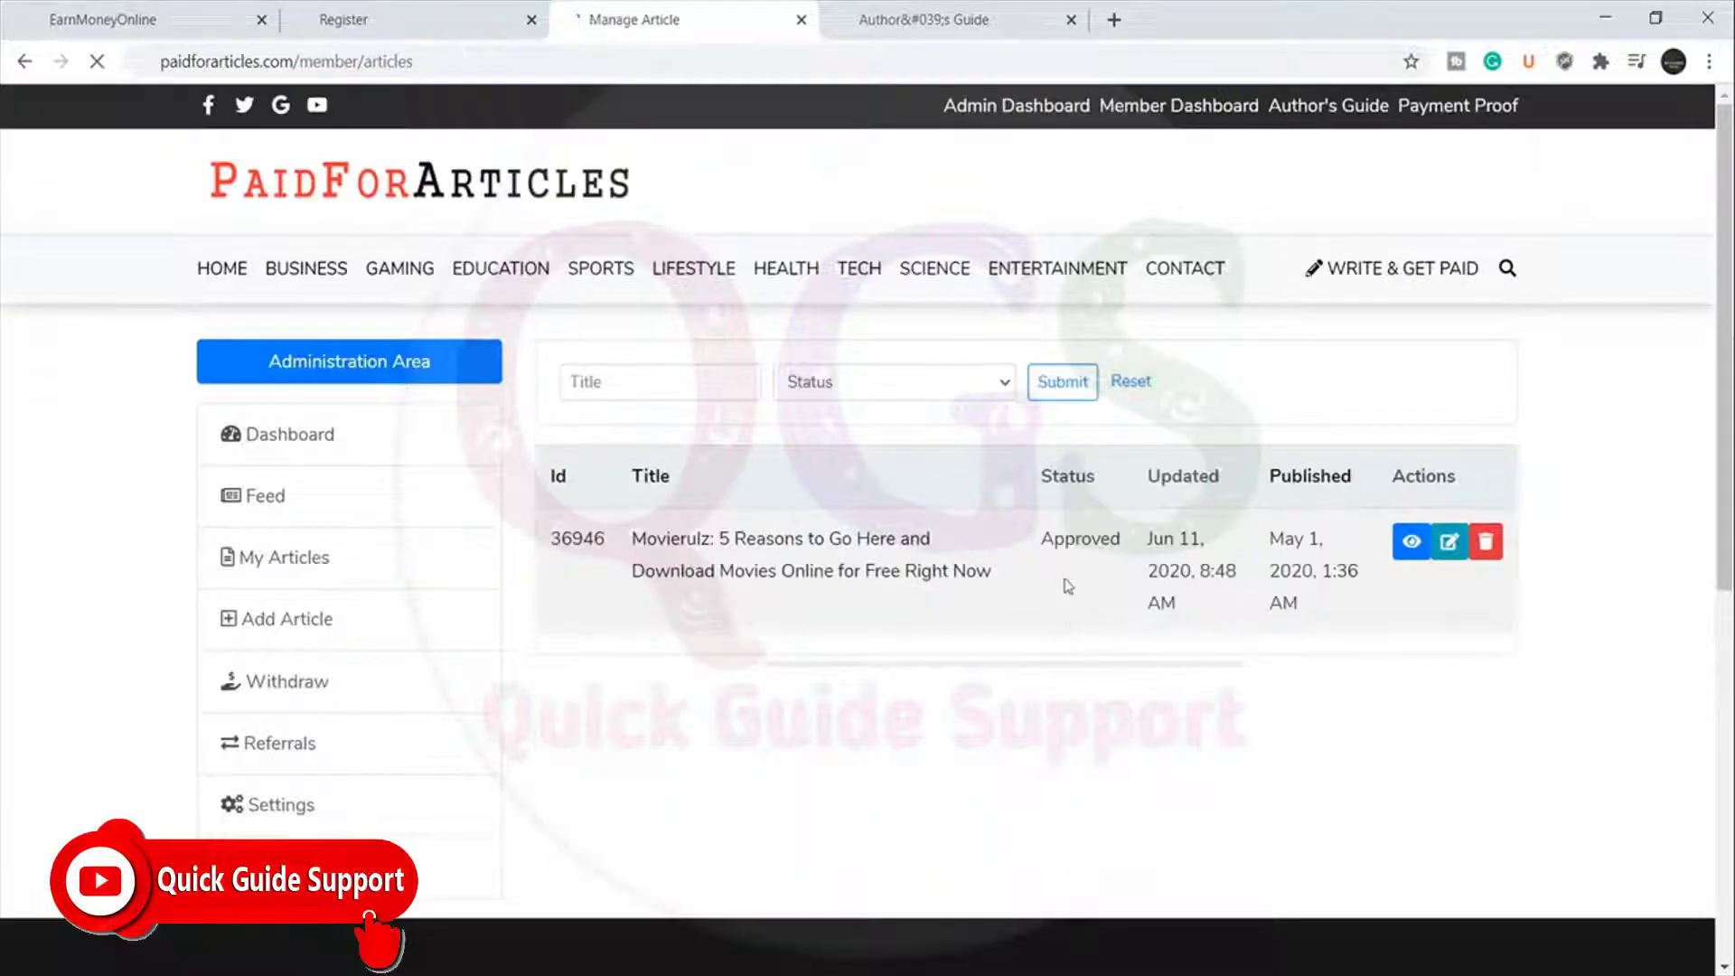
{"action": "left_click_drag", "start_coordinate": [1039, 542], "coordinate": [1112, 547]}
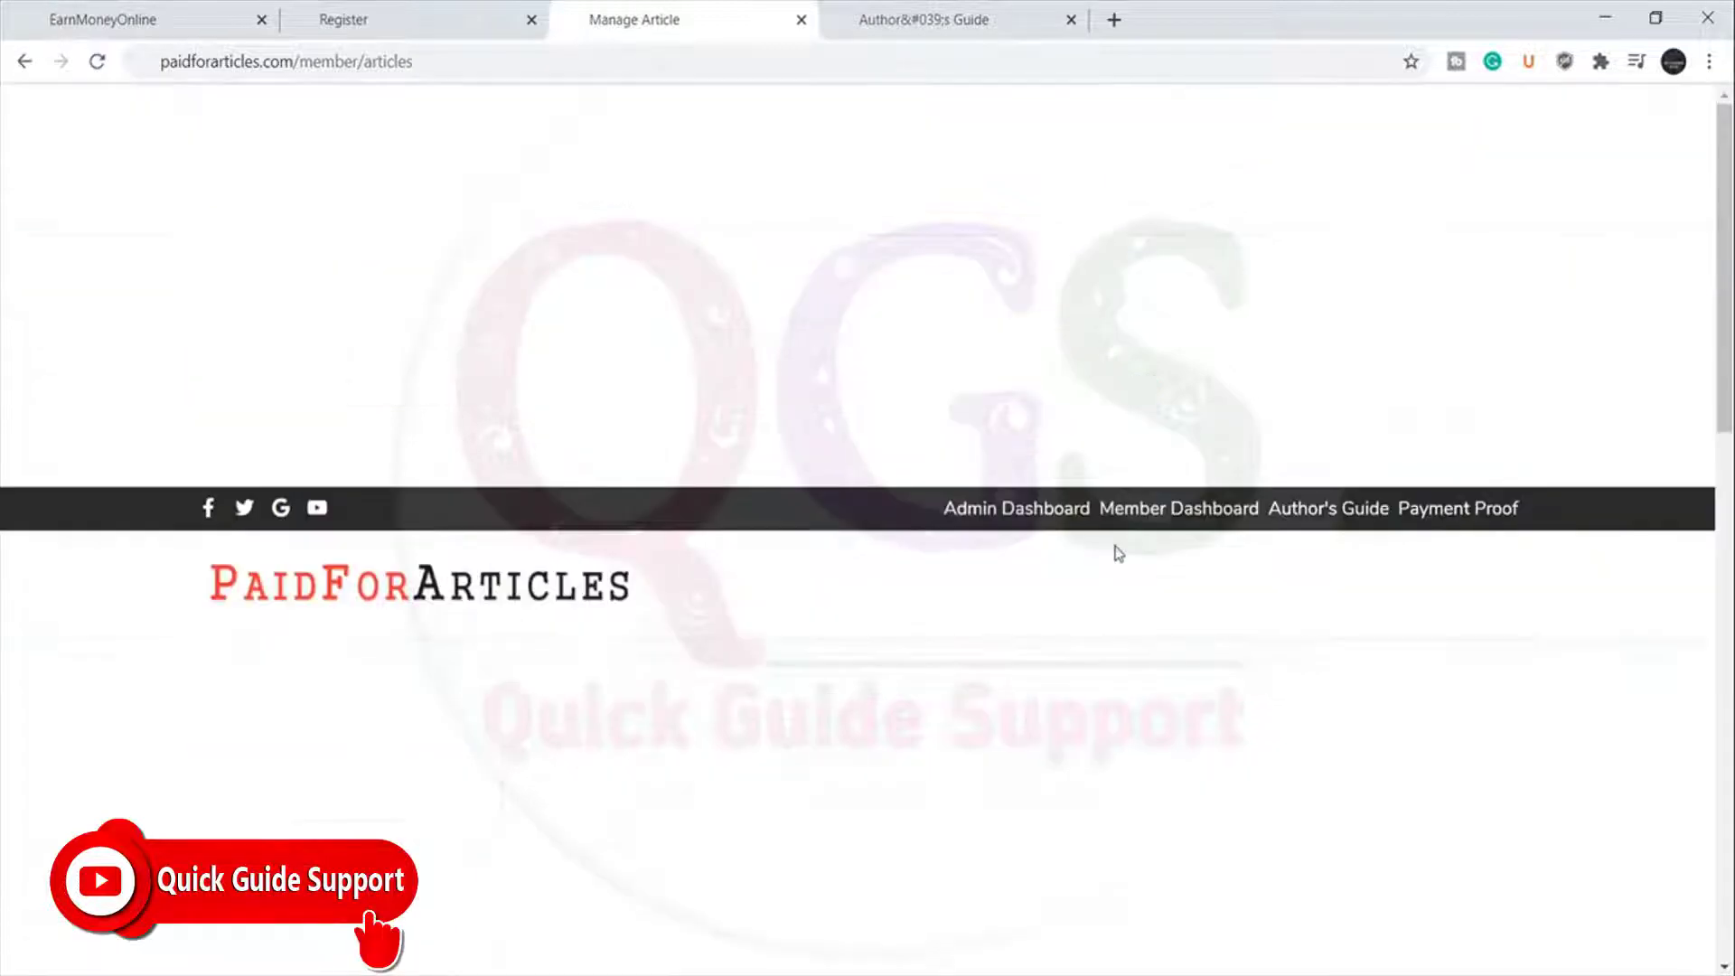
{"action": "scroll", "coordinate": [1171, 508], "scroll_direction": "down", "scroll_amount": 1}
{"action": "left_click", "coordinate": [1100, 454]}
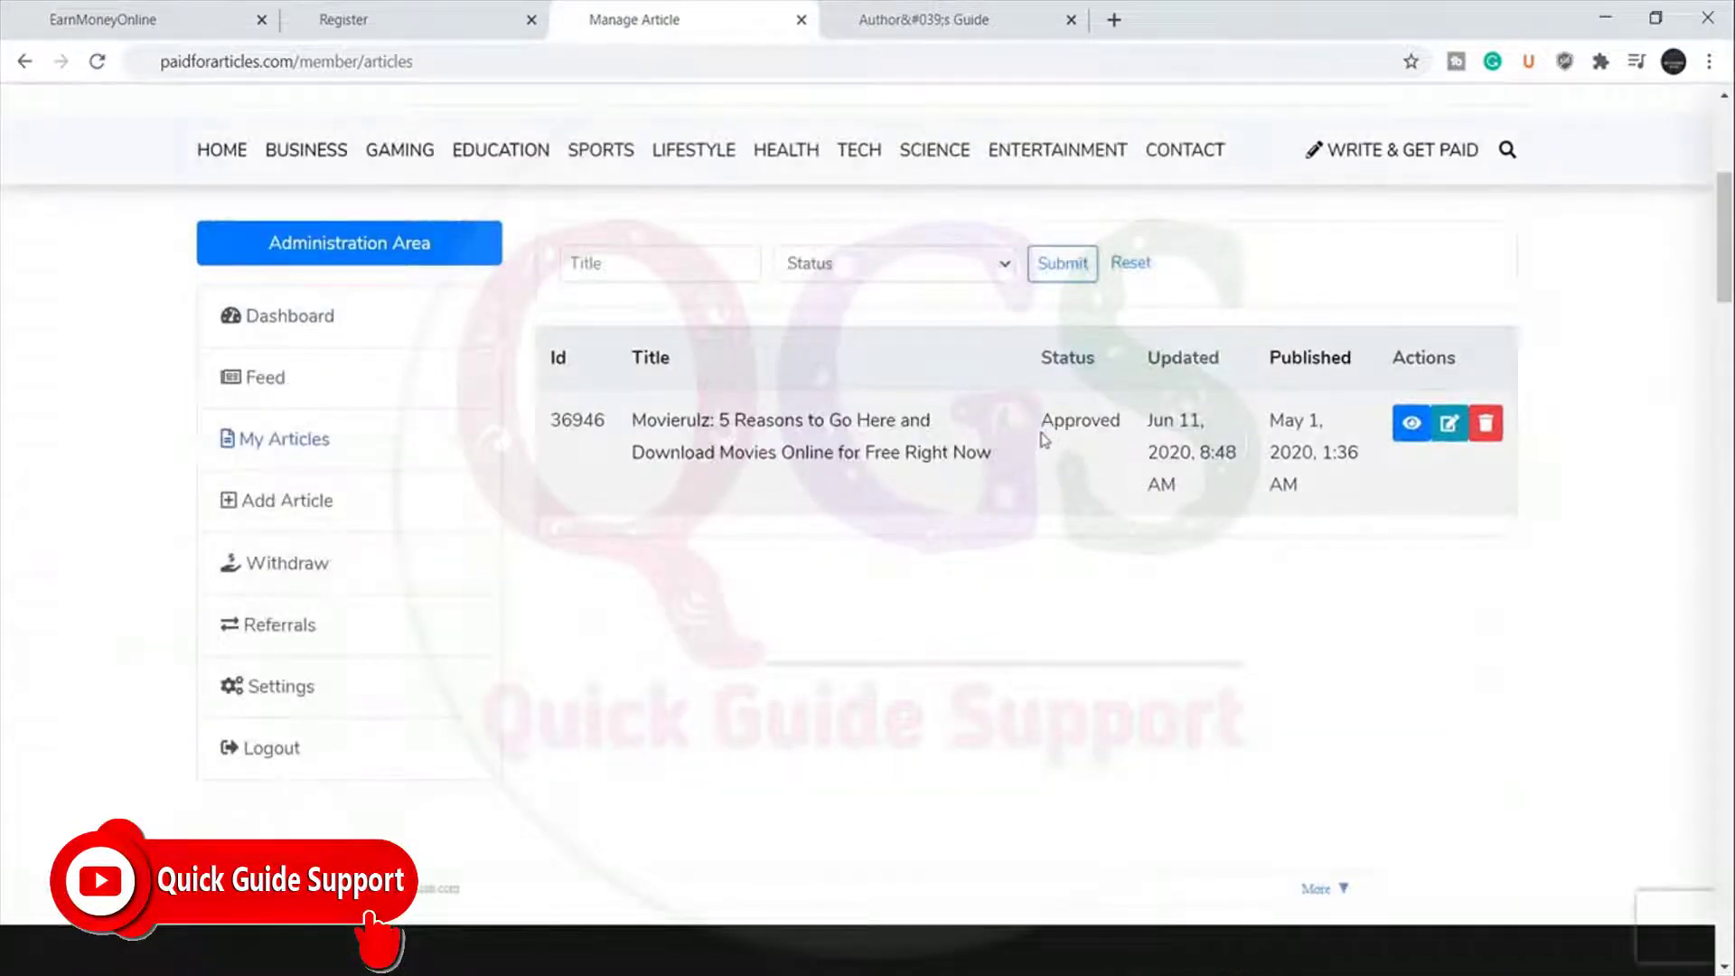
{"action": "left_click_drag", "start_coordinate": [1042, 423], "coordinate": [1134, 436]}
{"action": "left_click", "coordinate": [1067, 443]}
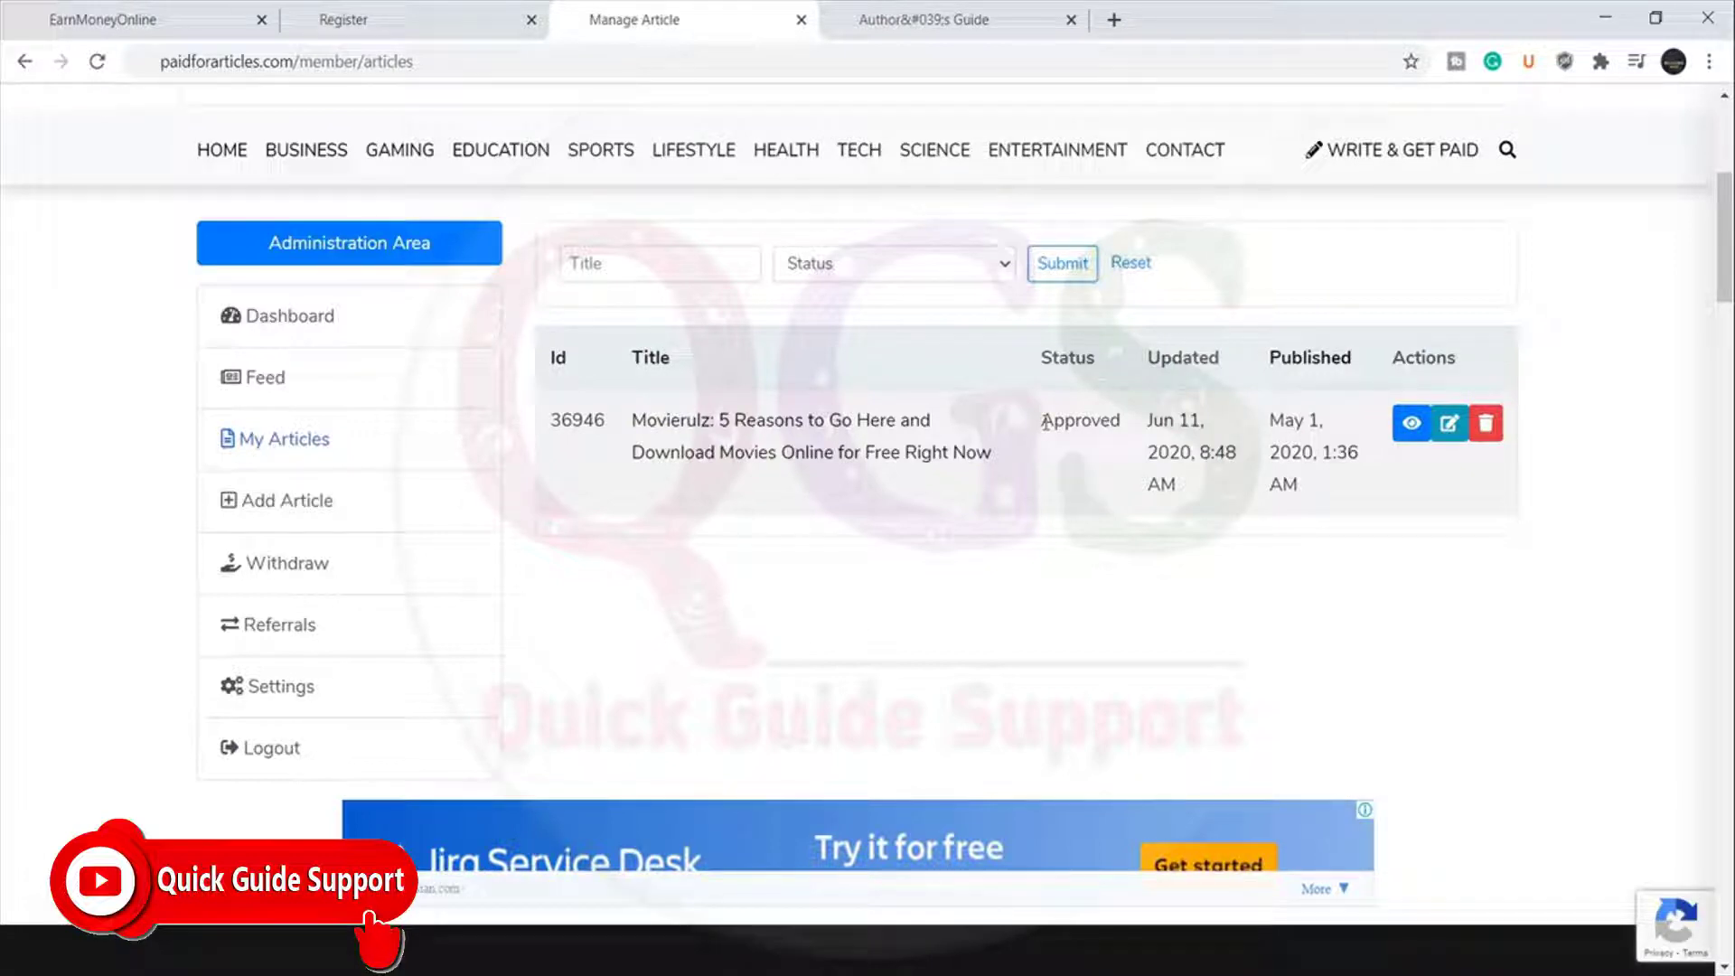
{"action": "left_click_drag", "start_coordinate": [1046, 421], "coordinate": [1140, 431]}
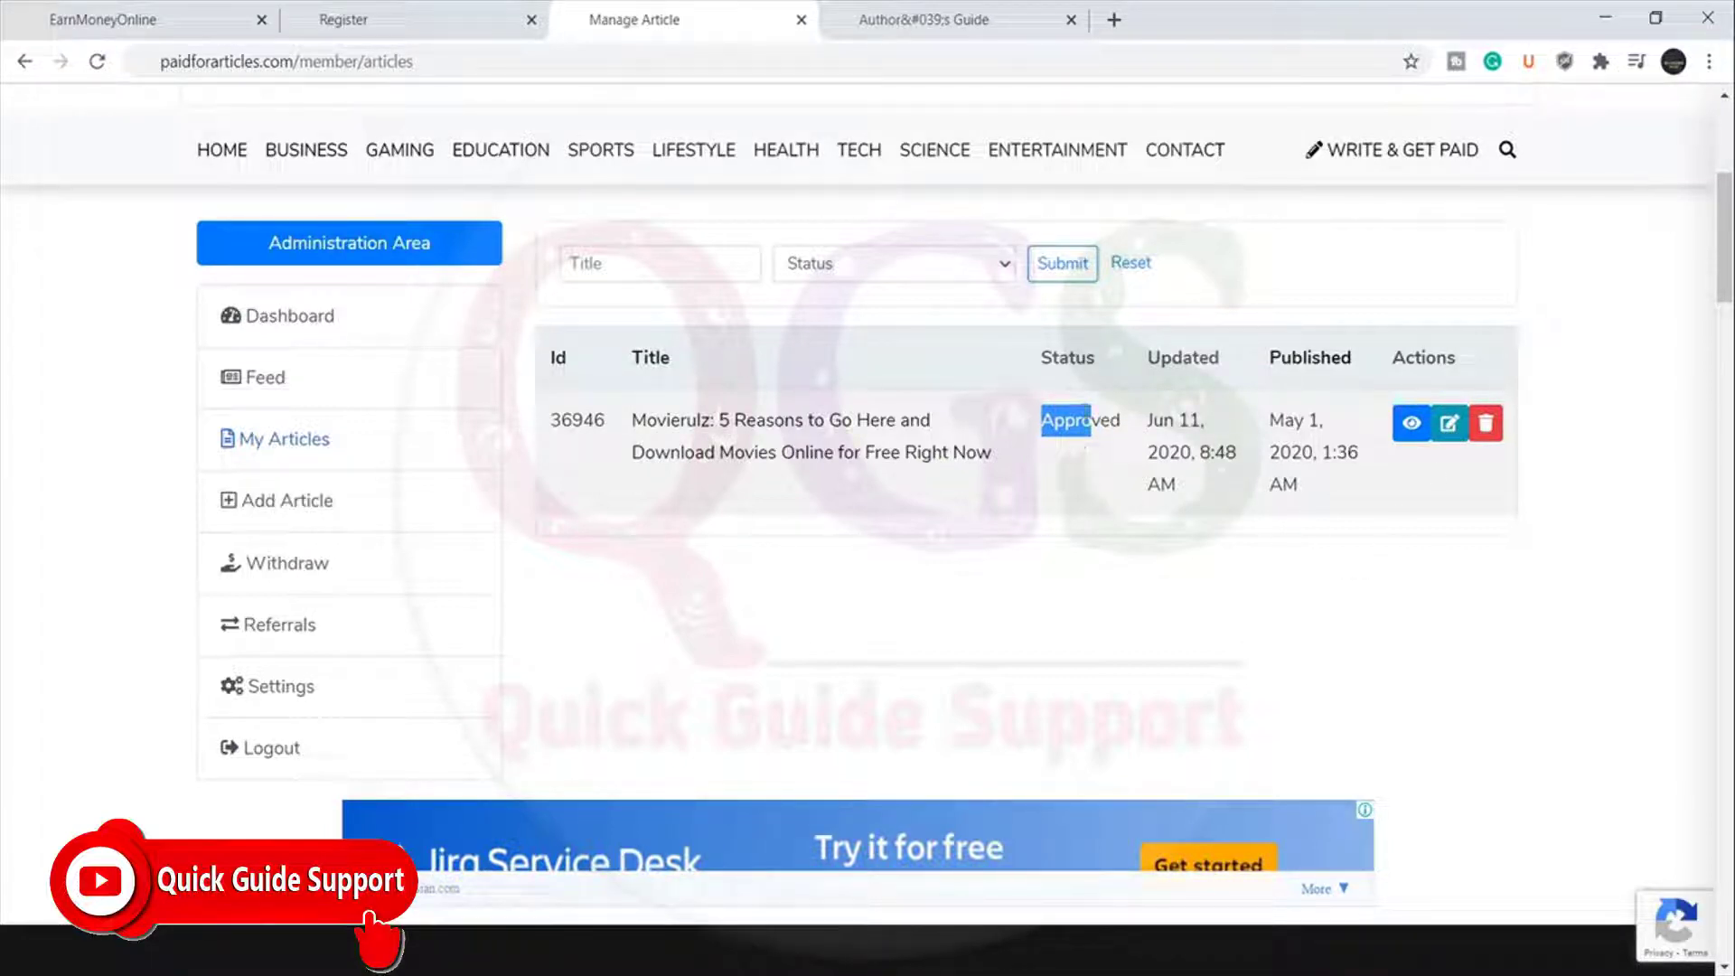
{"action": "left_click", "coordinate": [1084, 412]}
Reopen the Movierulz article for editing to look over its form, and go back to the list of own articles.
{"action": "left_click", "coordinate": [1450, 425]}
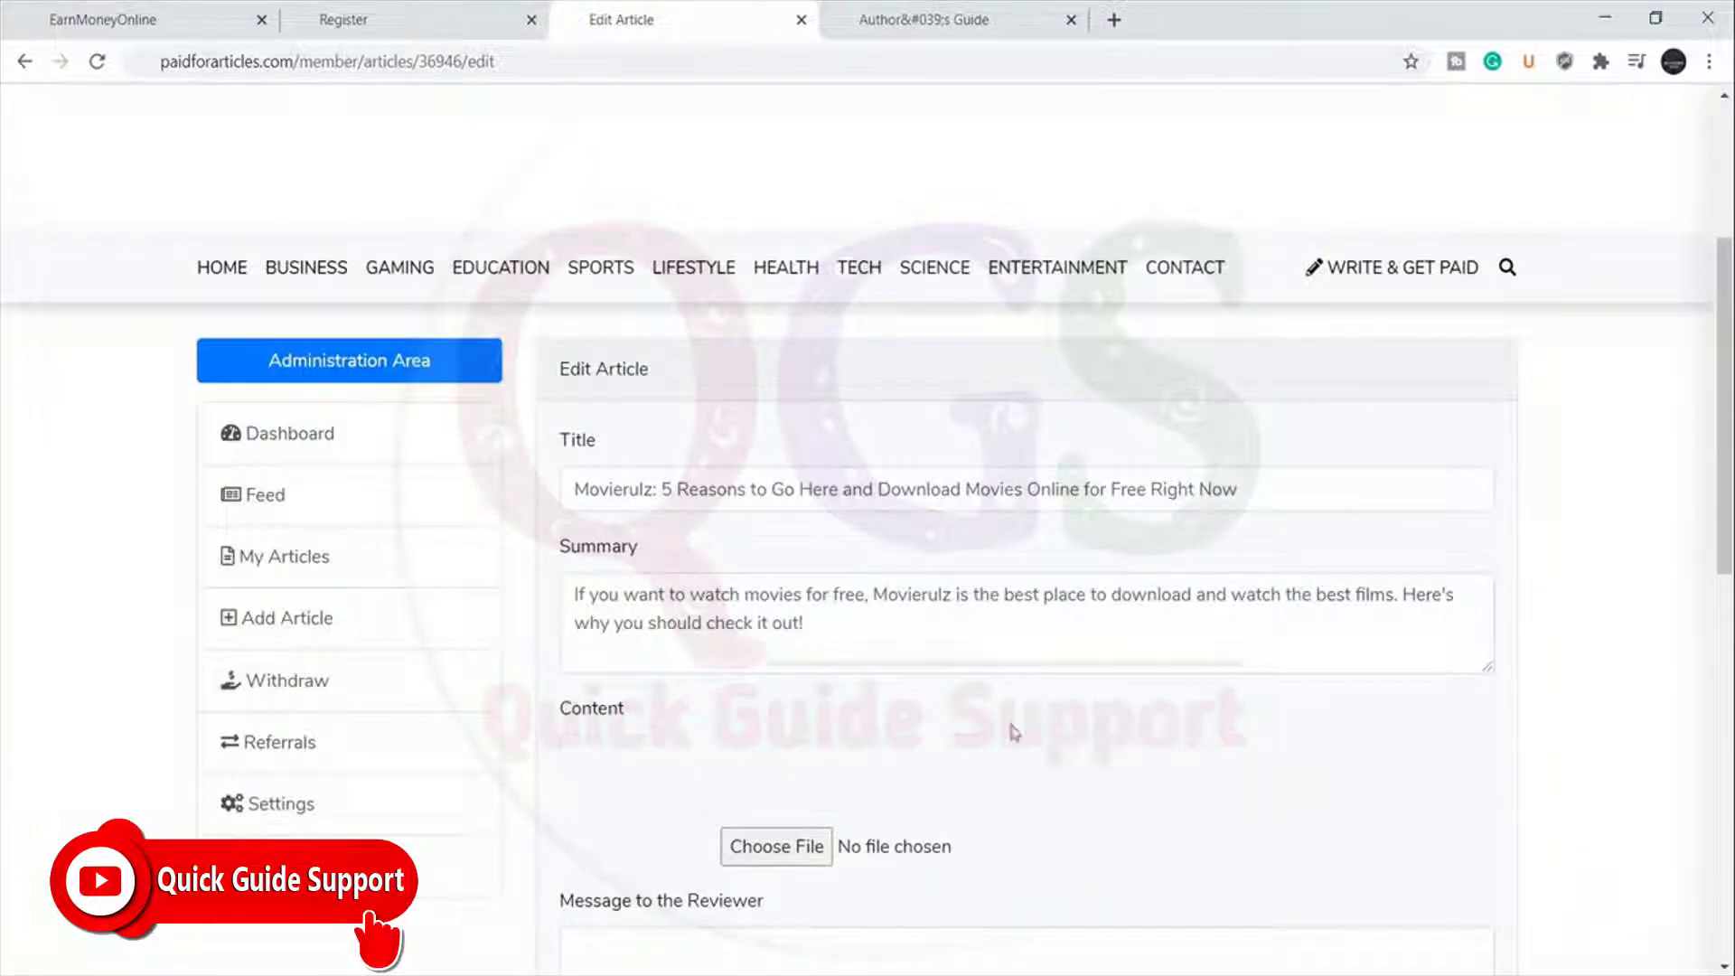
{"action": "scroll", "coordinate": [766, 811], "scroll_direction": "down", "scroll_amount": 5}
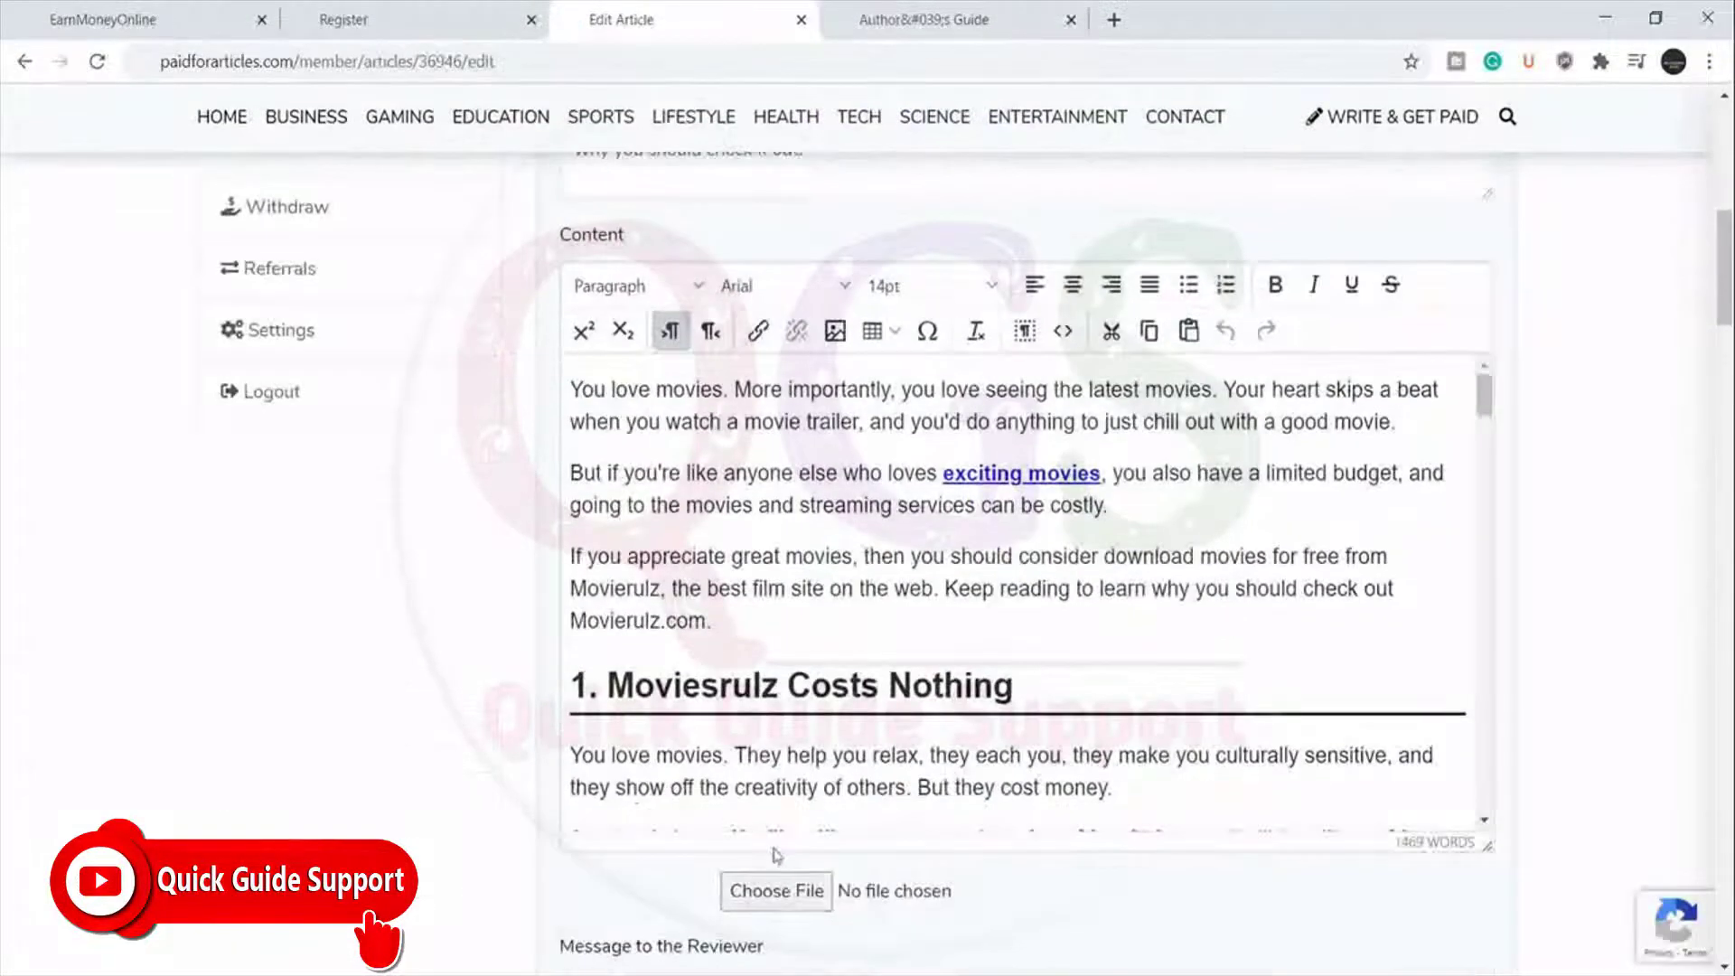
{"action": "scroll", "coordinate": [1021, 596], "scroll_direction": "down", "scroll_amount": 3}
{"action": "scroll", "coordinate": [429, 818], "scroll_direction": "down", "scroll_amount": 4}
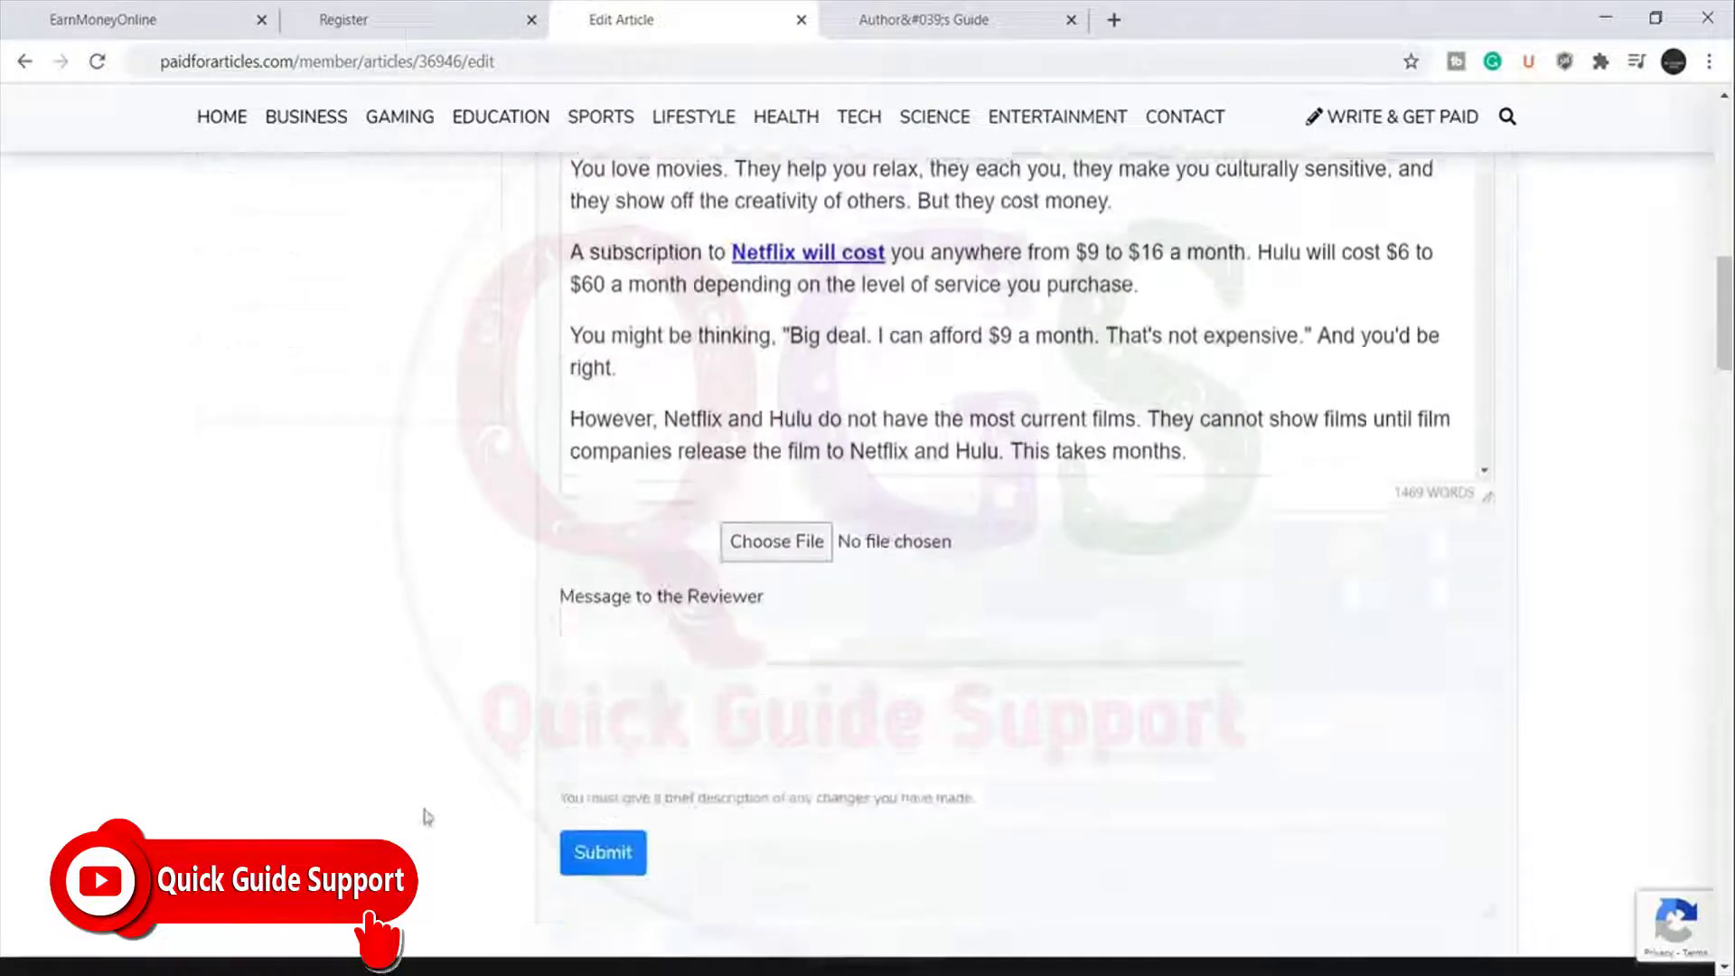
{"action": "scroll", "coordinate": [415, 570], "scroll_direction": "up", "scroll_amount": 8}
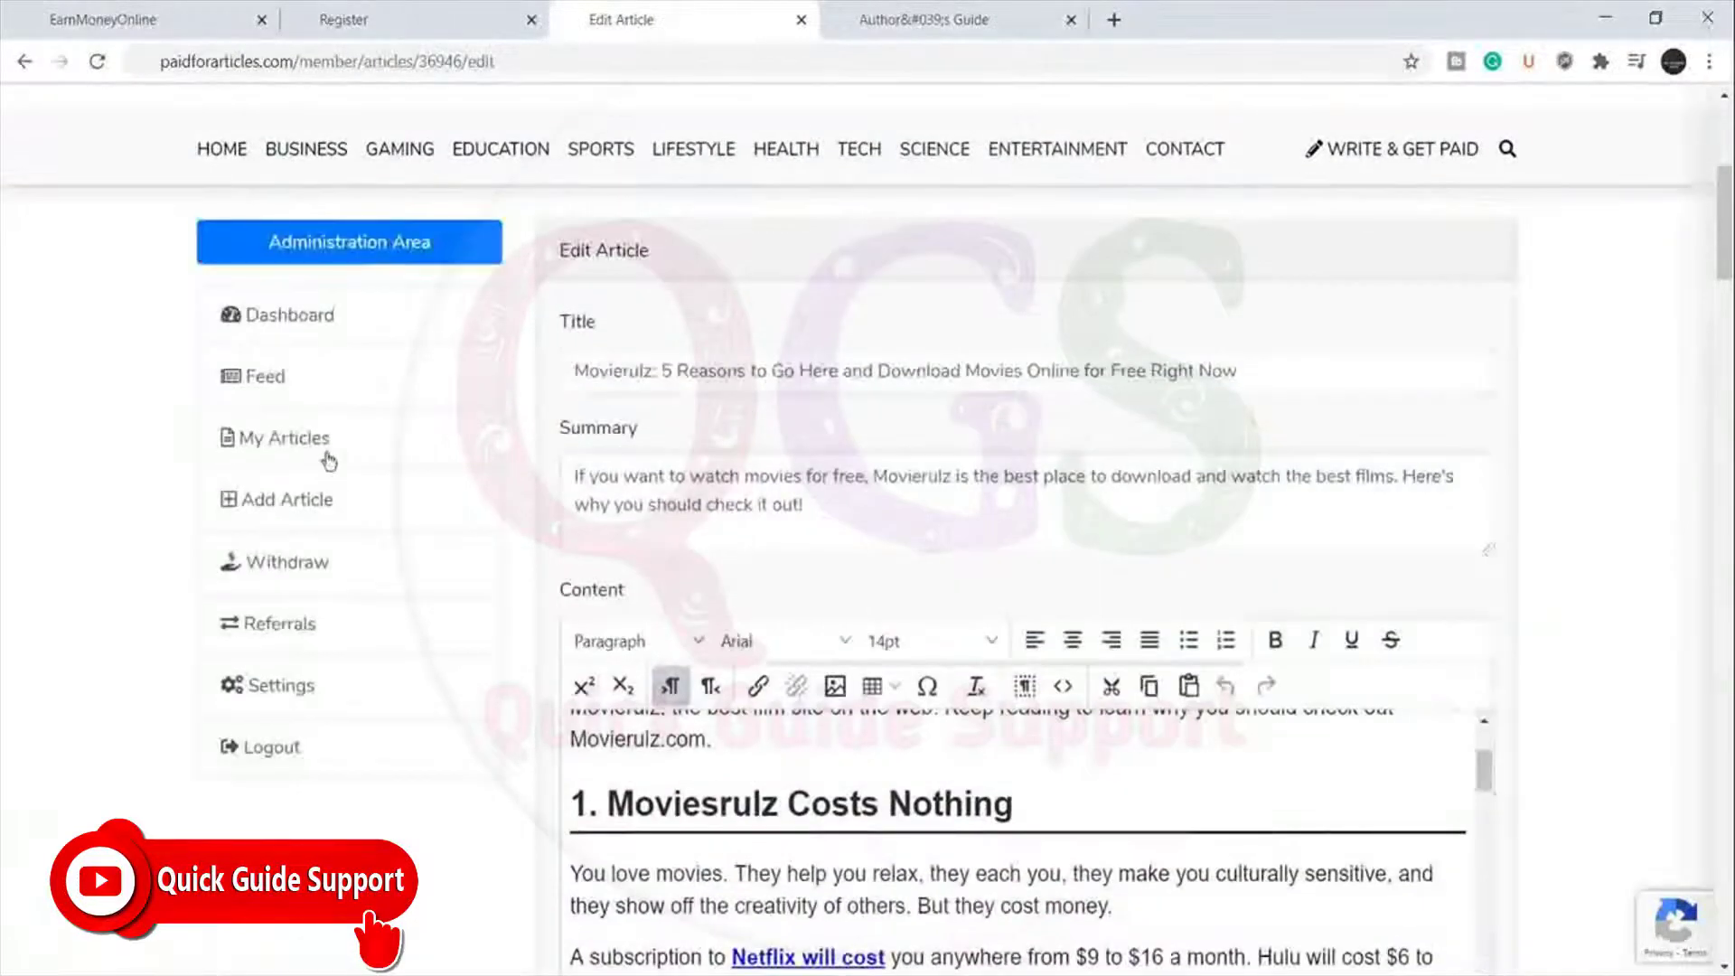
{"action": "left_click", "coordinate": [331, 456]}
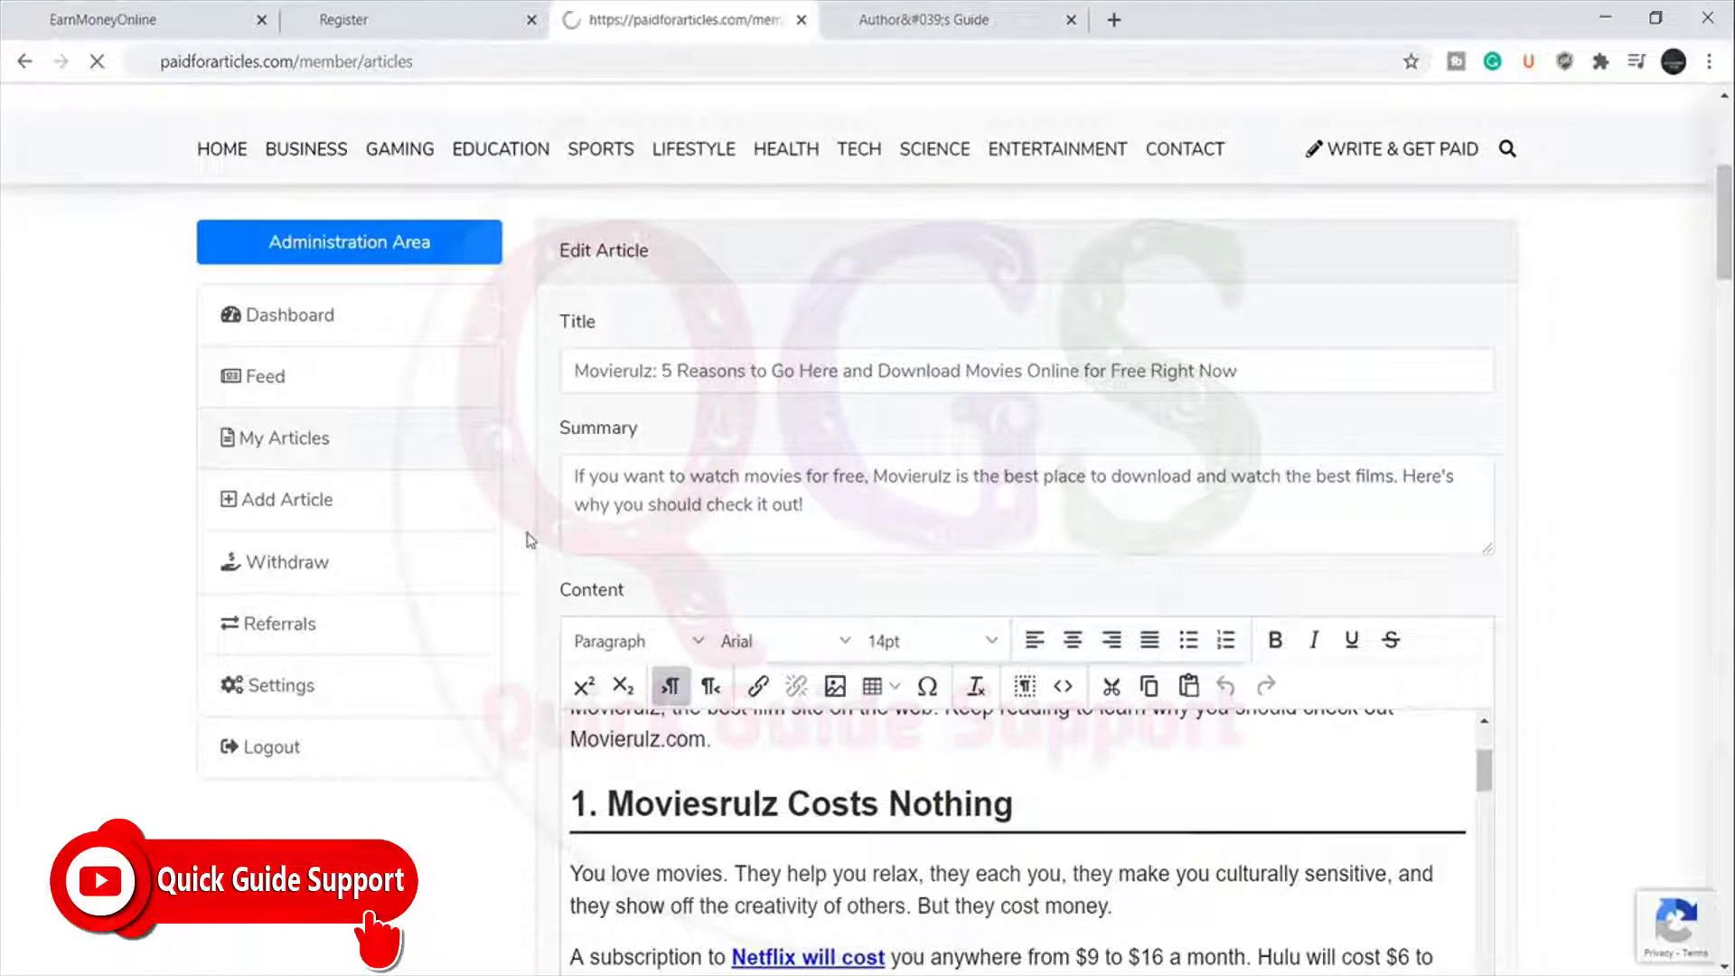
Open the published Movierulz article from the list of own articles and look through its header image, title and opening text.
{"action": "scroll", "coordinate": [1110, 799], "scroll_direction": "down", "scroll_amount": 3}
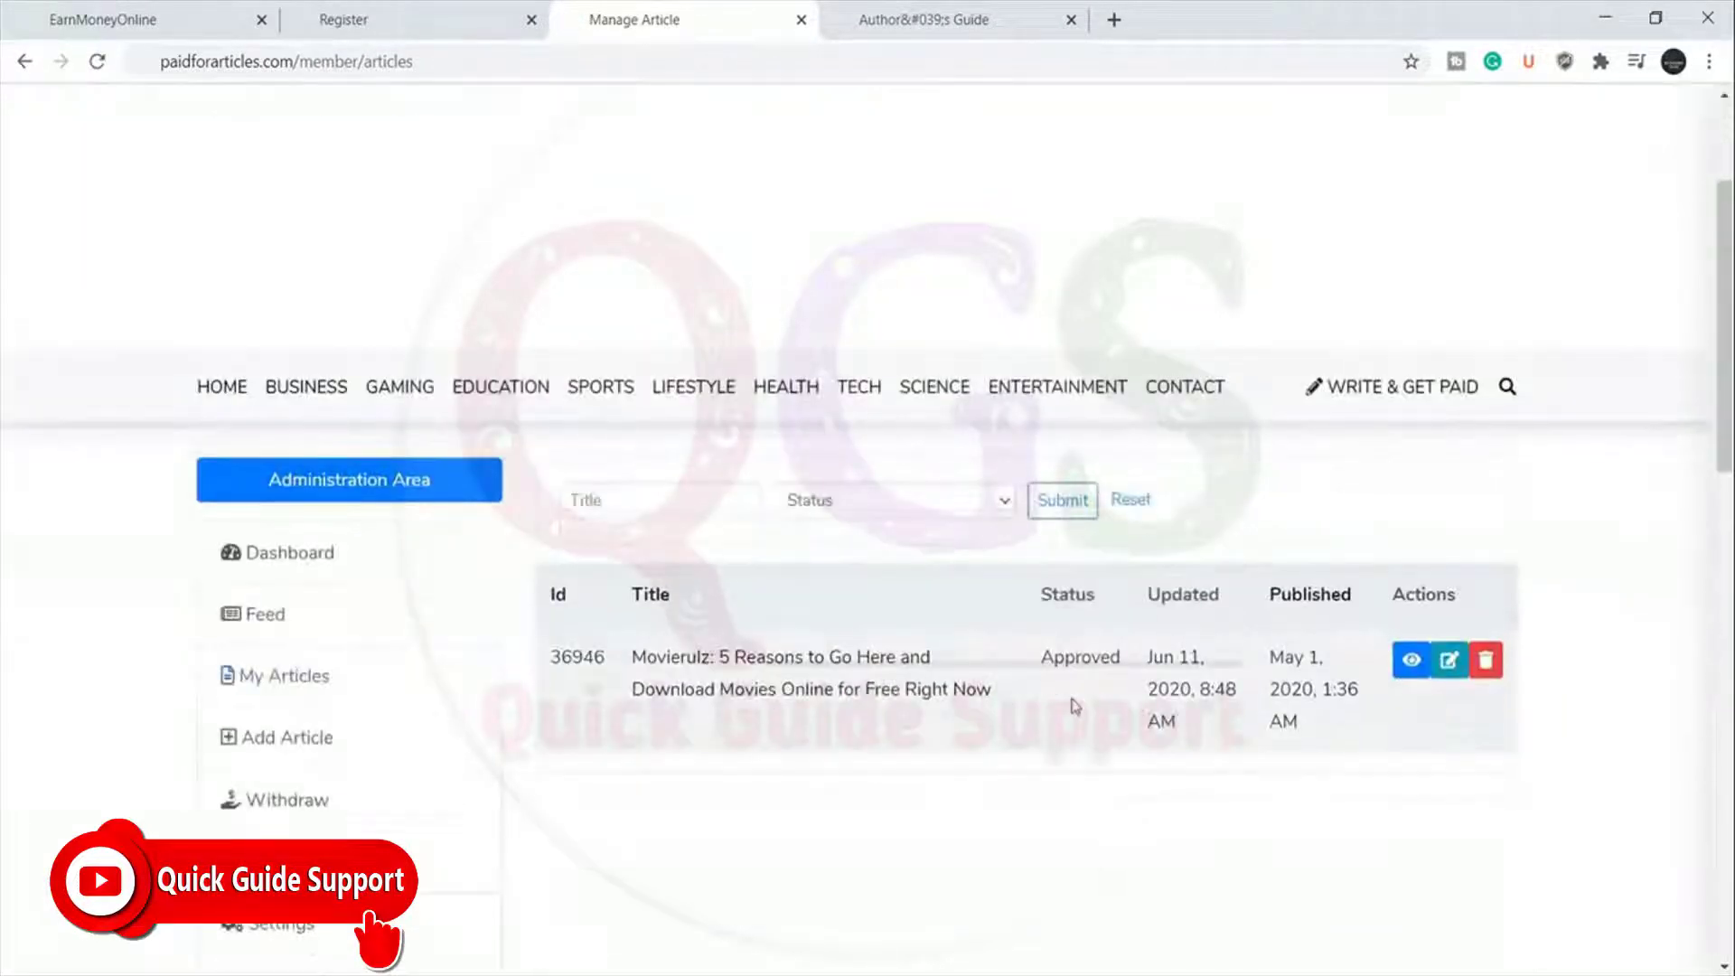
{"action": "left_click", "coordinate": [1414, 670]}
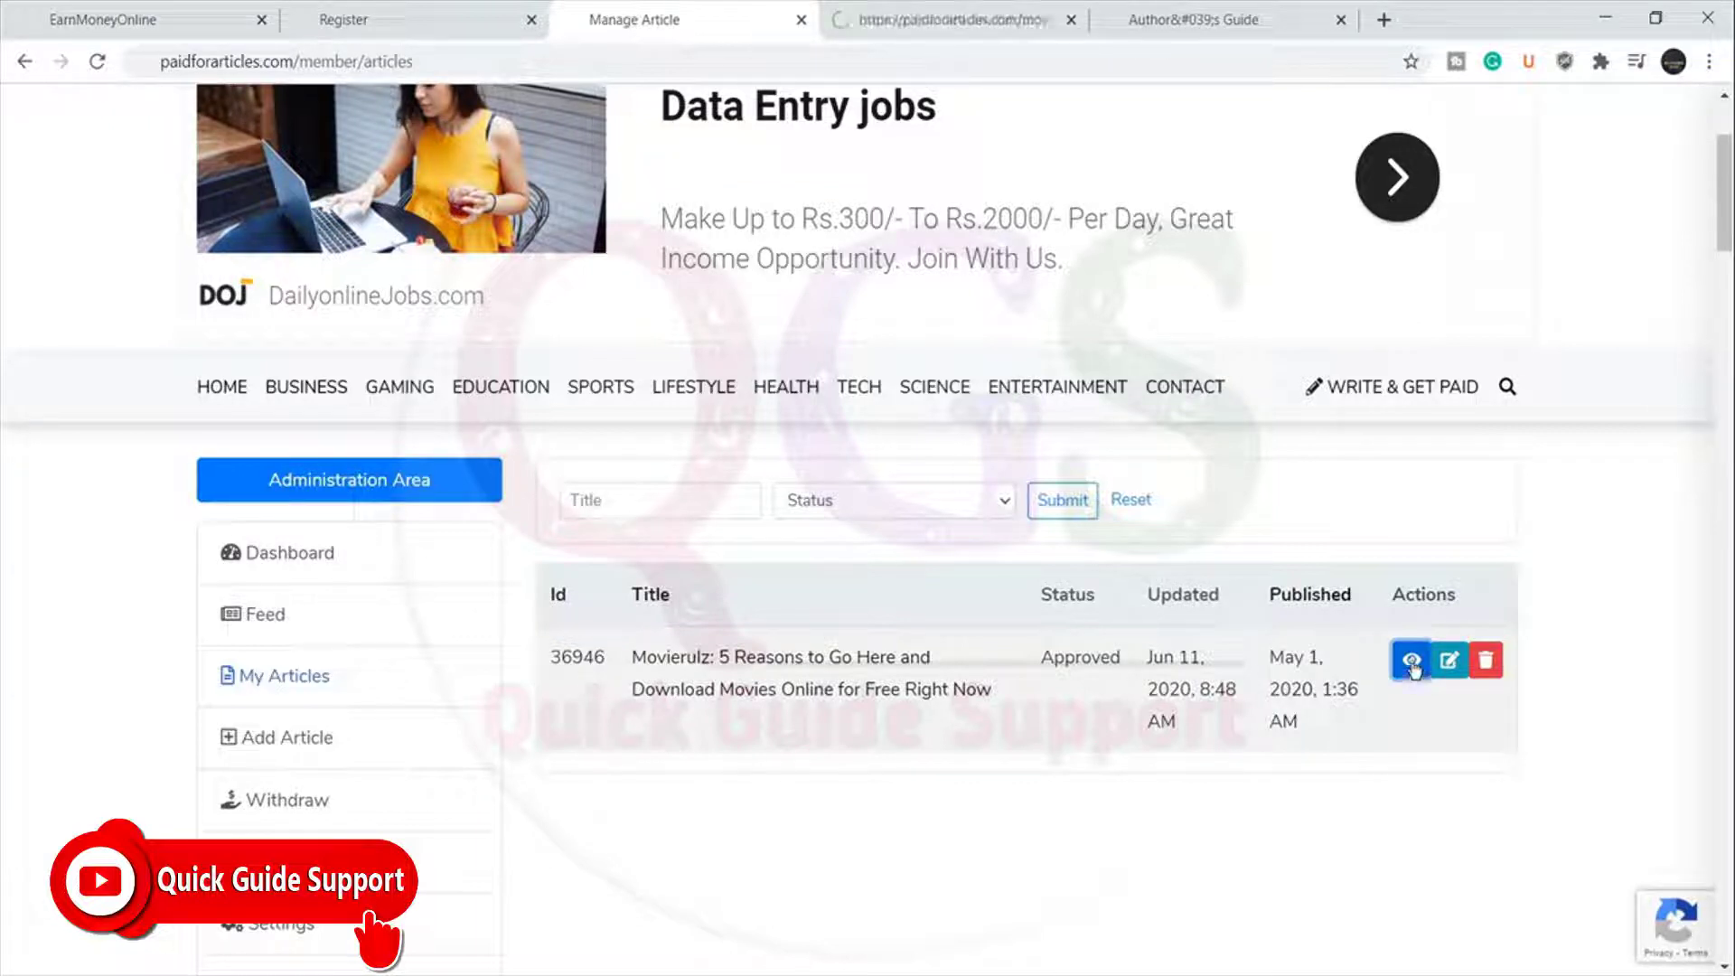
{"action": "left_click", "coordinate": [975, 16]}
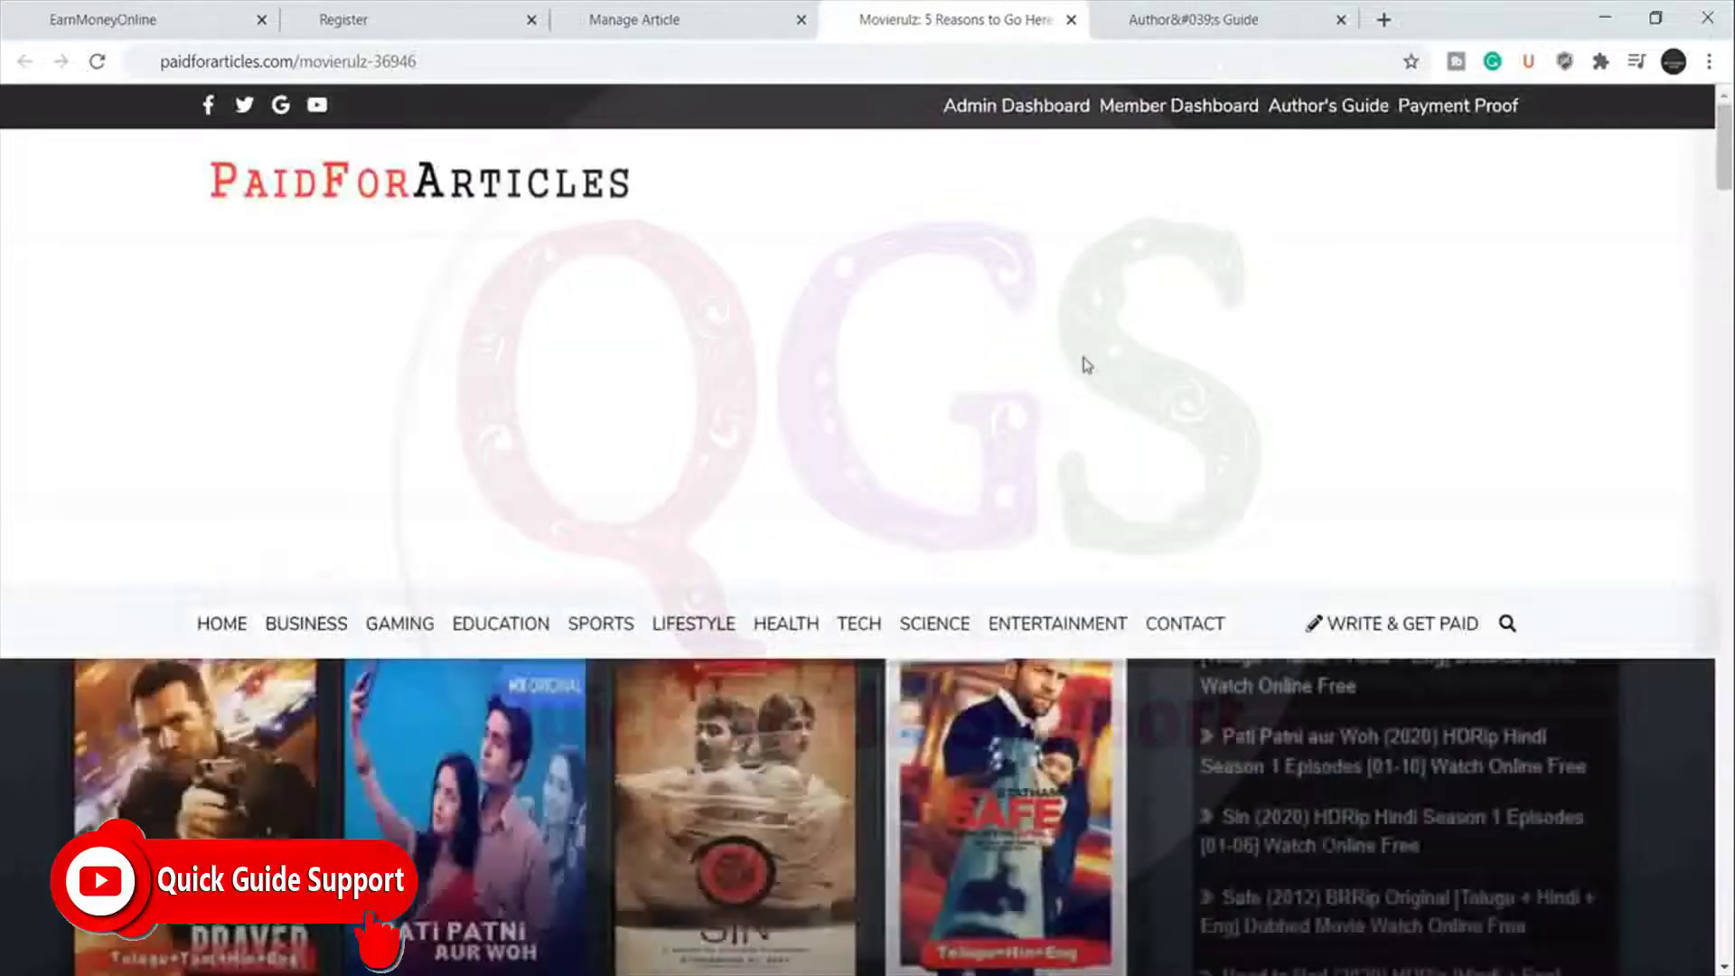
{"action": "scroll", "coordinate": [1087, 364], "scroll_direction": "down", "scroll_amount": 5}
{"action": "scroll", "coordinate": [976, 522], "scroll_direction": "down", "scroll_amount": 3}
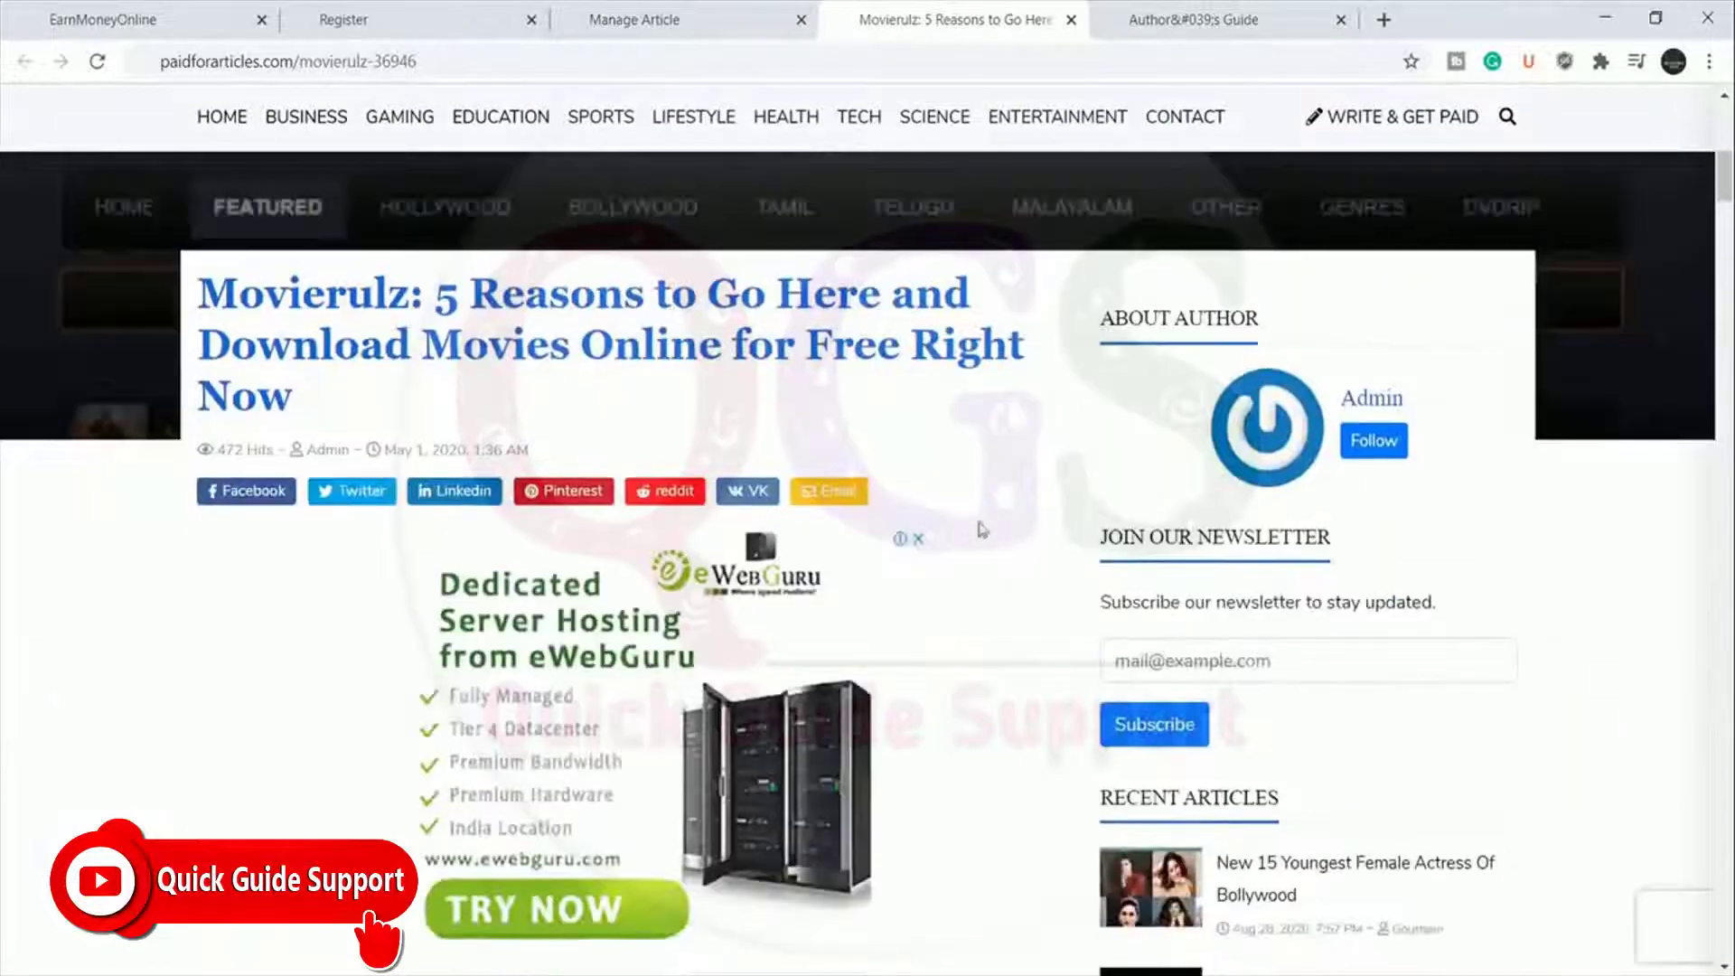
{"action": "scroll", "coordinate": [965, 524], "scroll_direction": "down", "scroll_amount": 8}
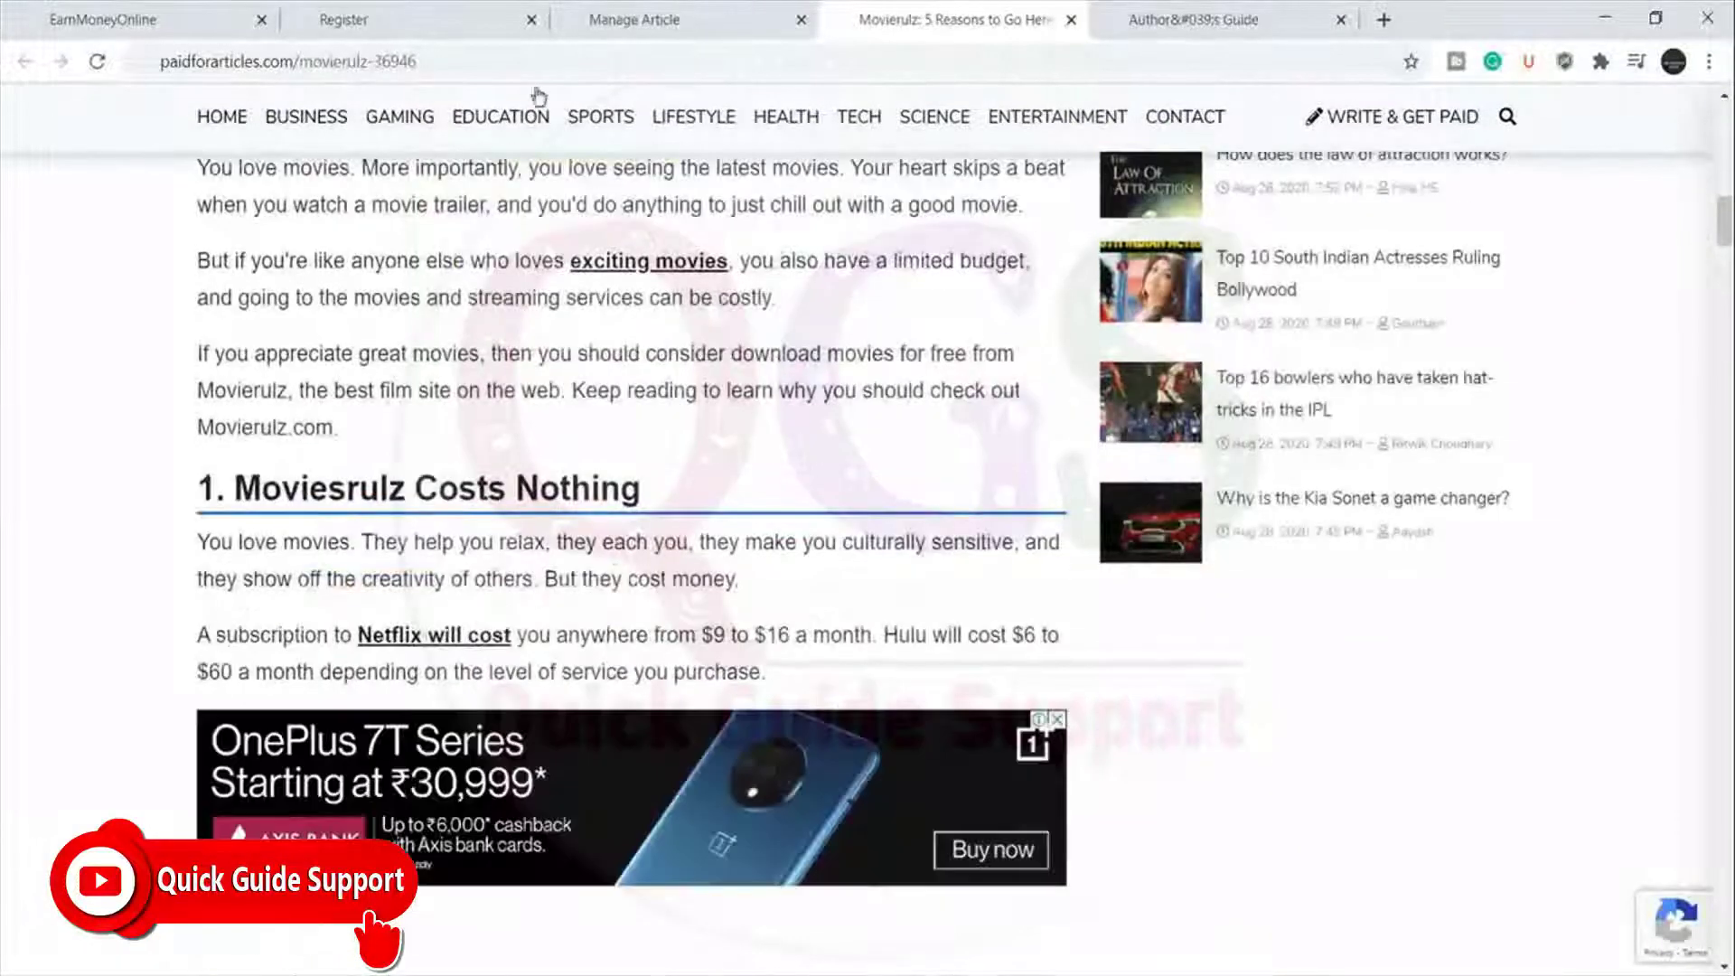
Highlight the published Movierulz article's web address, view the top of the article, and go back to the list of own articles.
{"action": "left_click", "coordinate": [443, 61]}
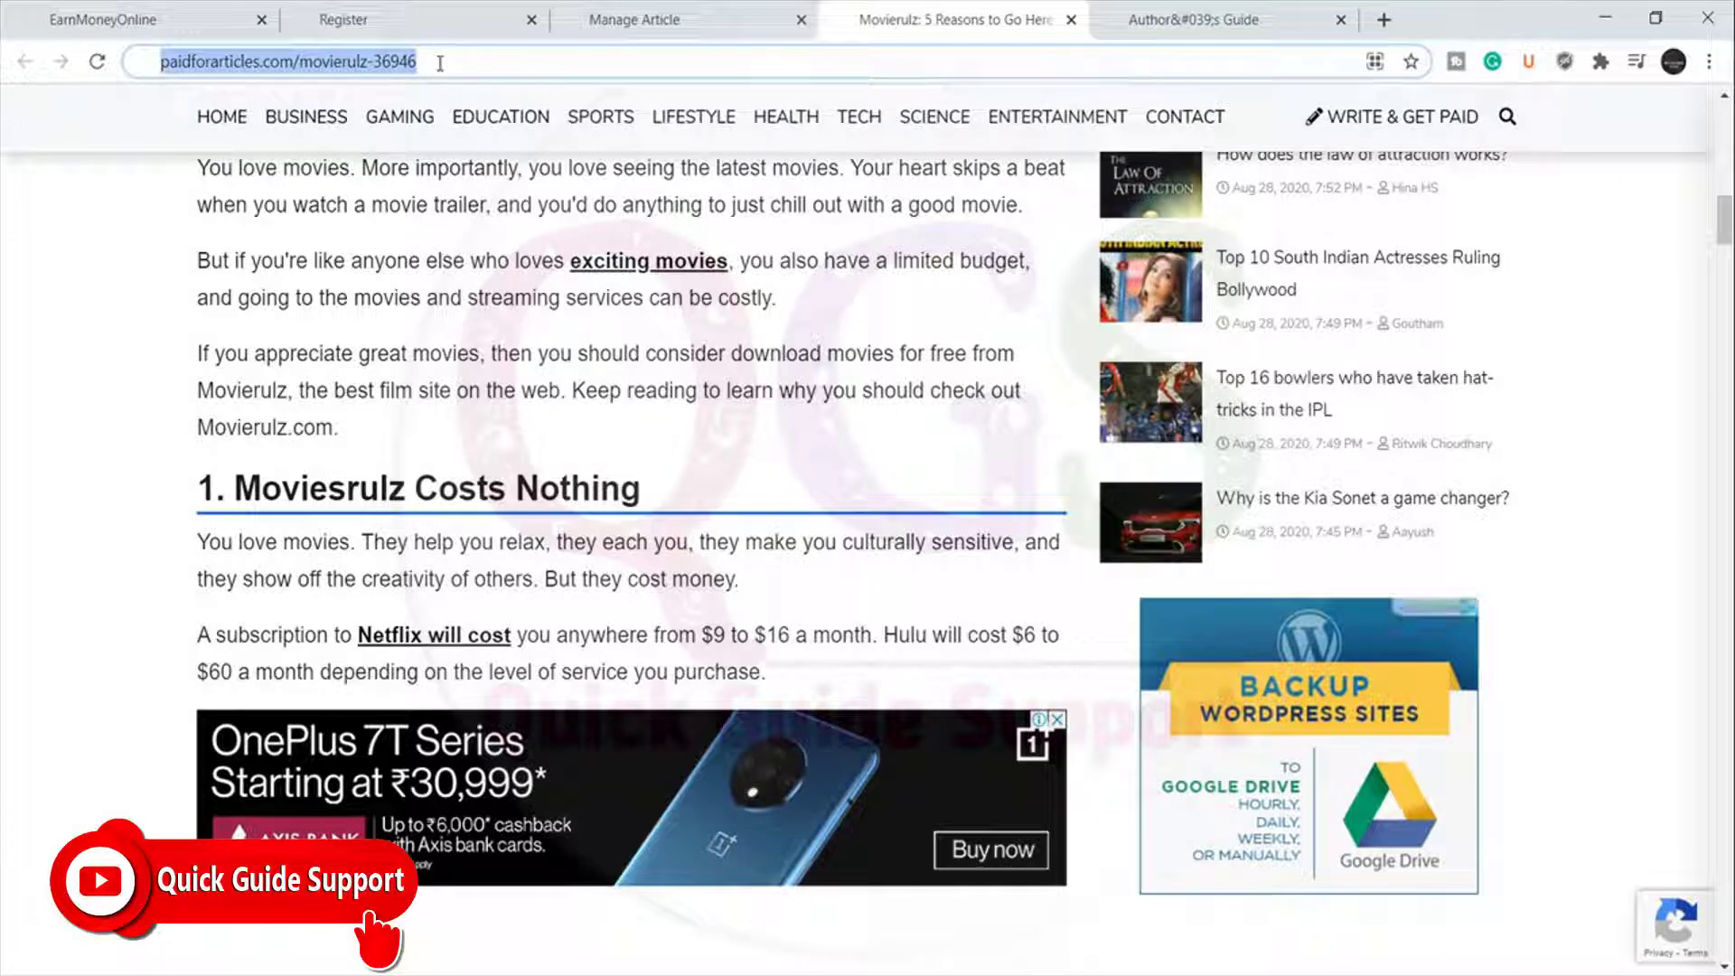
{"action": "scroll", "coordinate": [1066, 416], "scroll_direction": "up", "scroll_amount": 10}
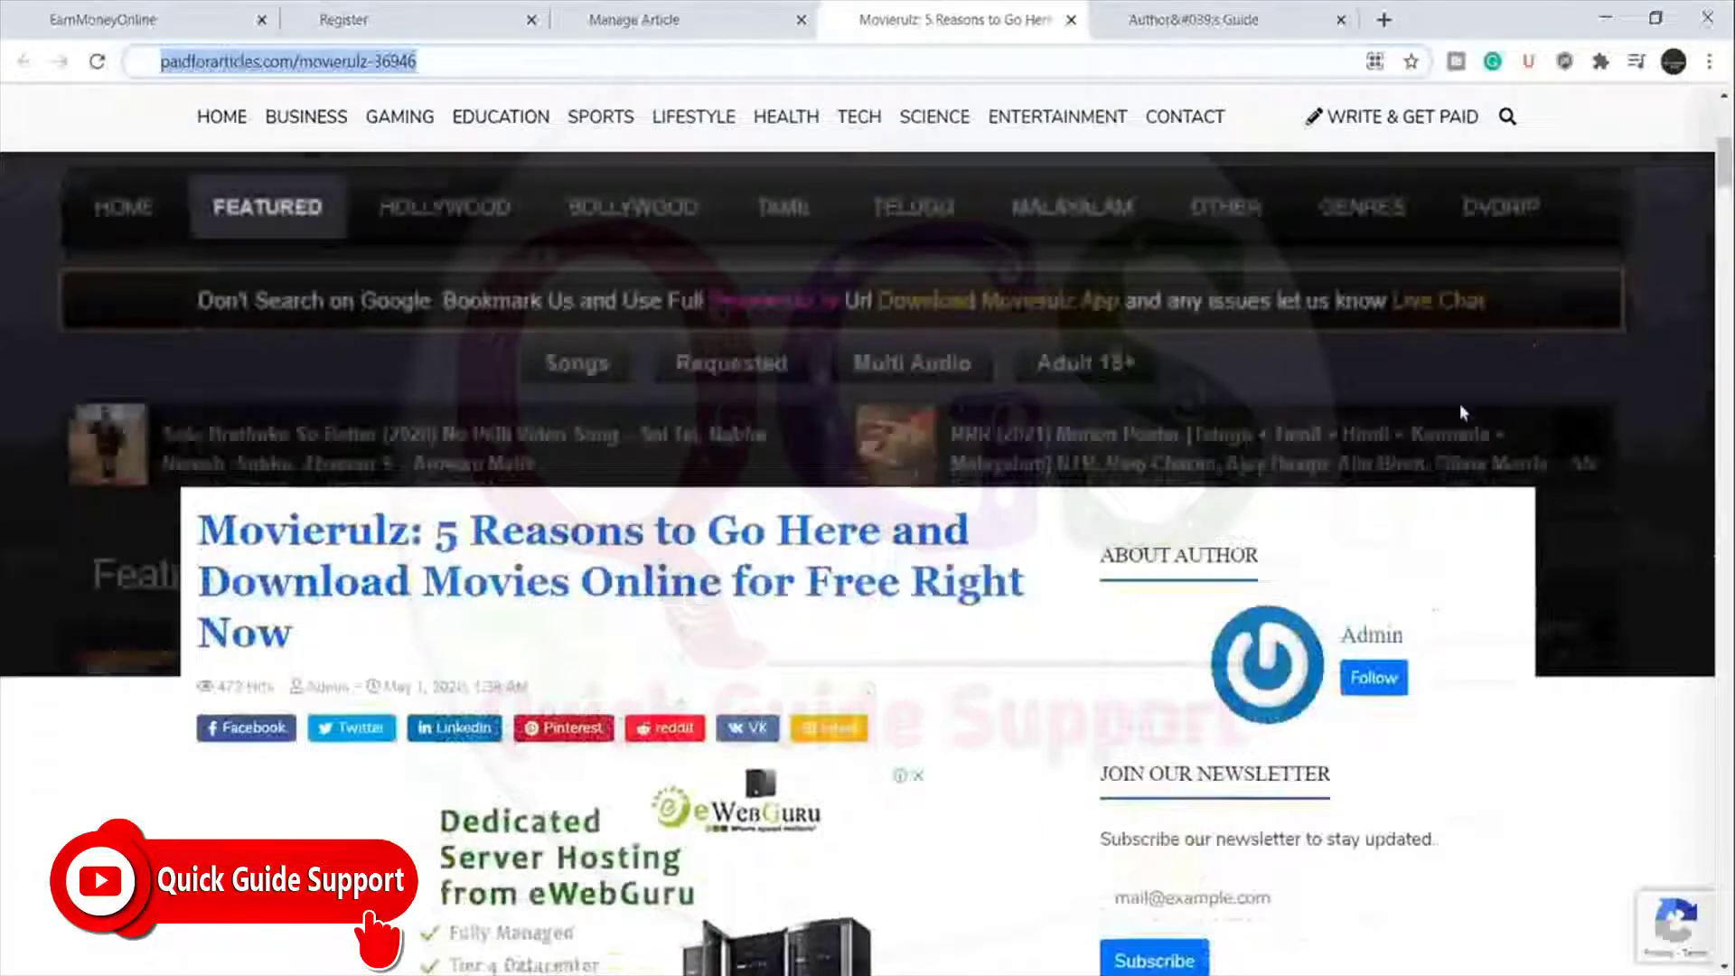
{"action": "left_click", "coordinate": [72, 761]}
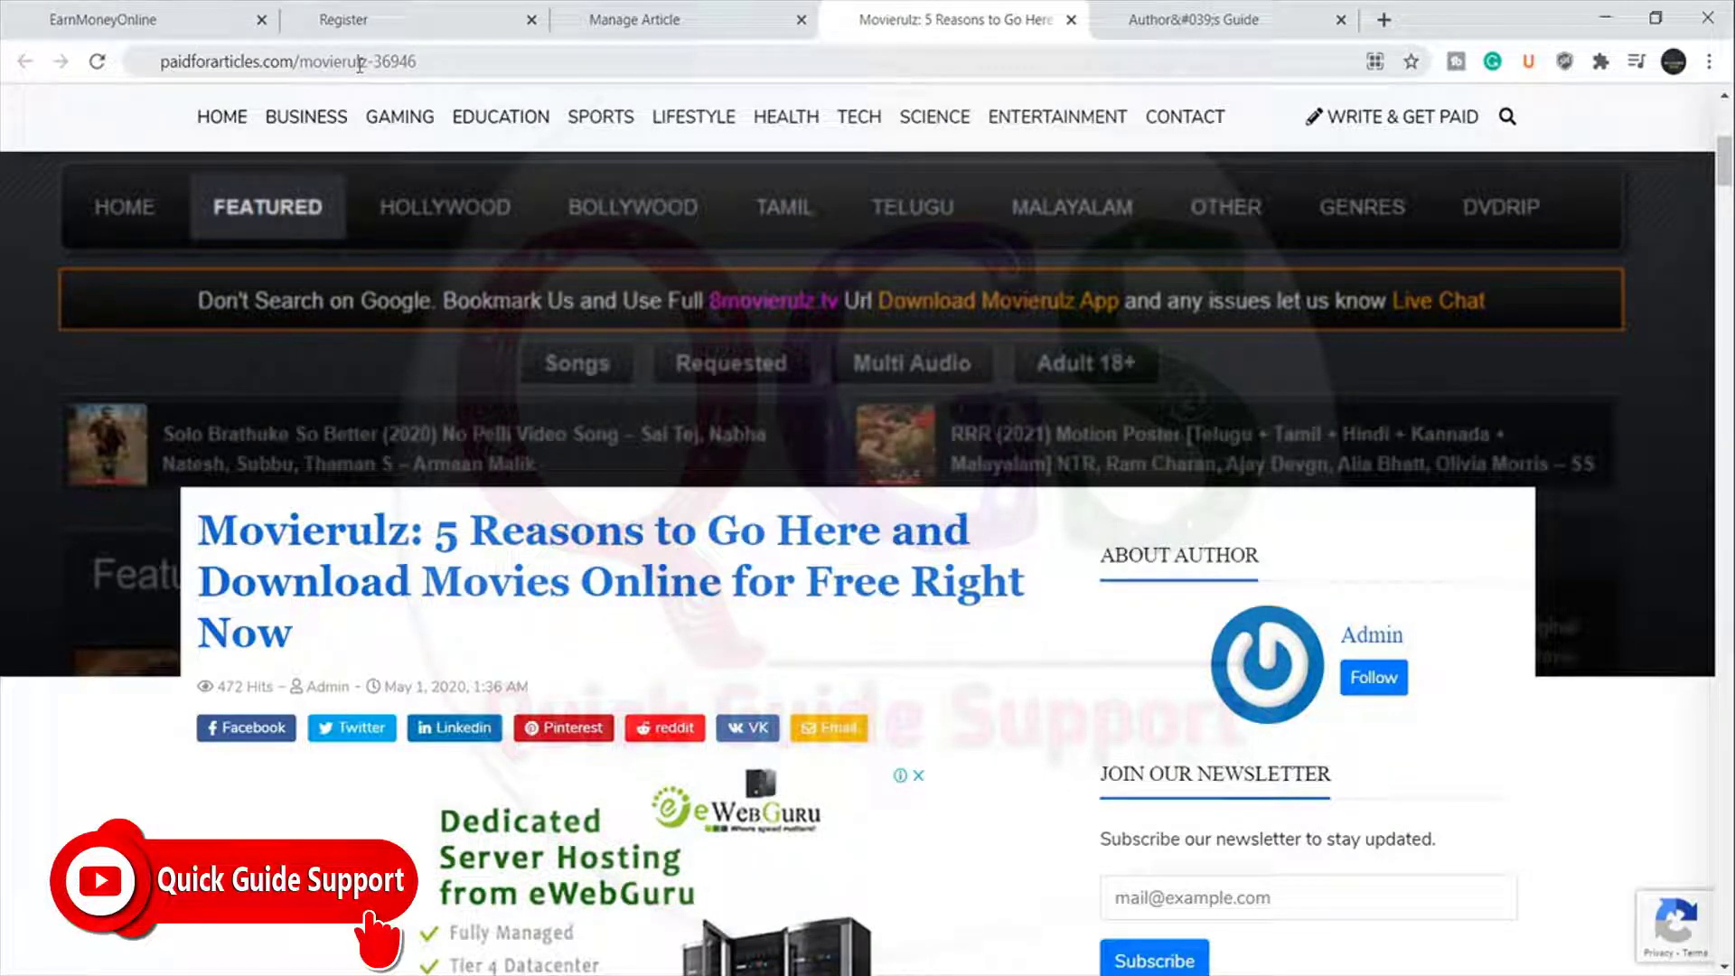
{"action": "left_click", "coordinate": [651, 19]}
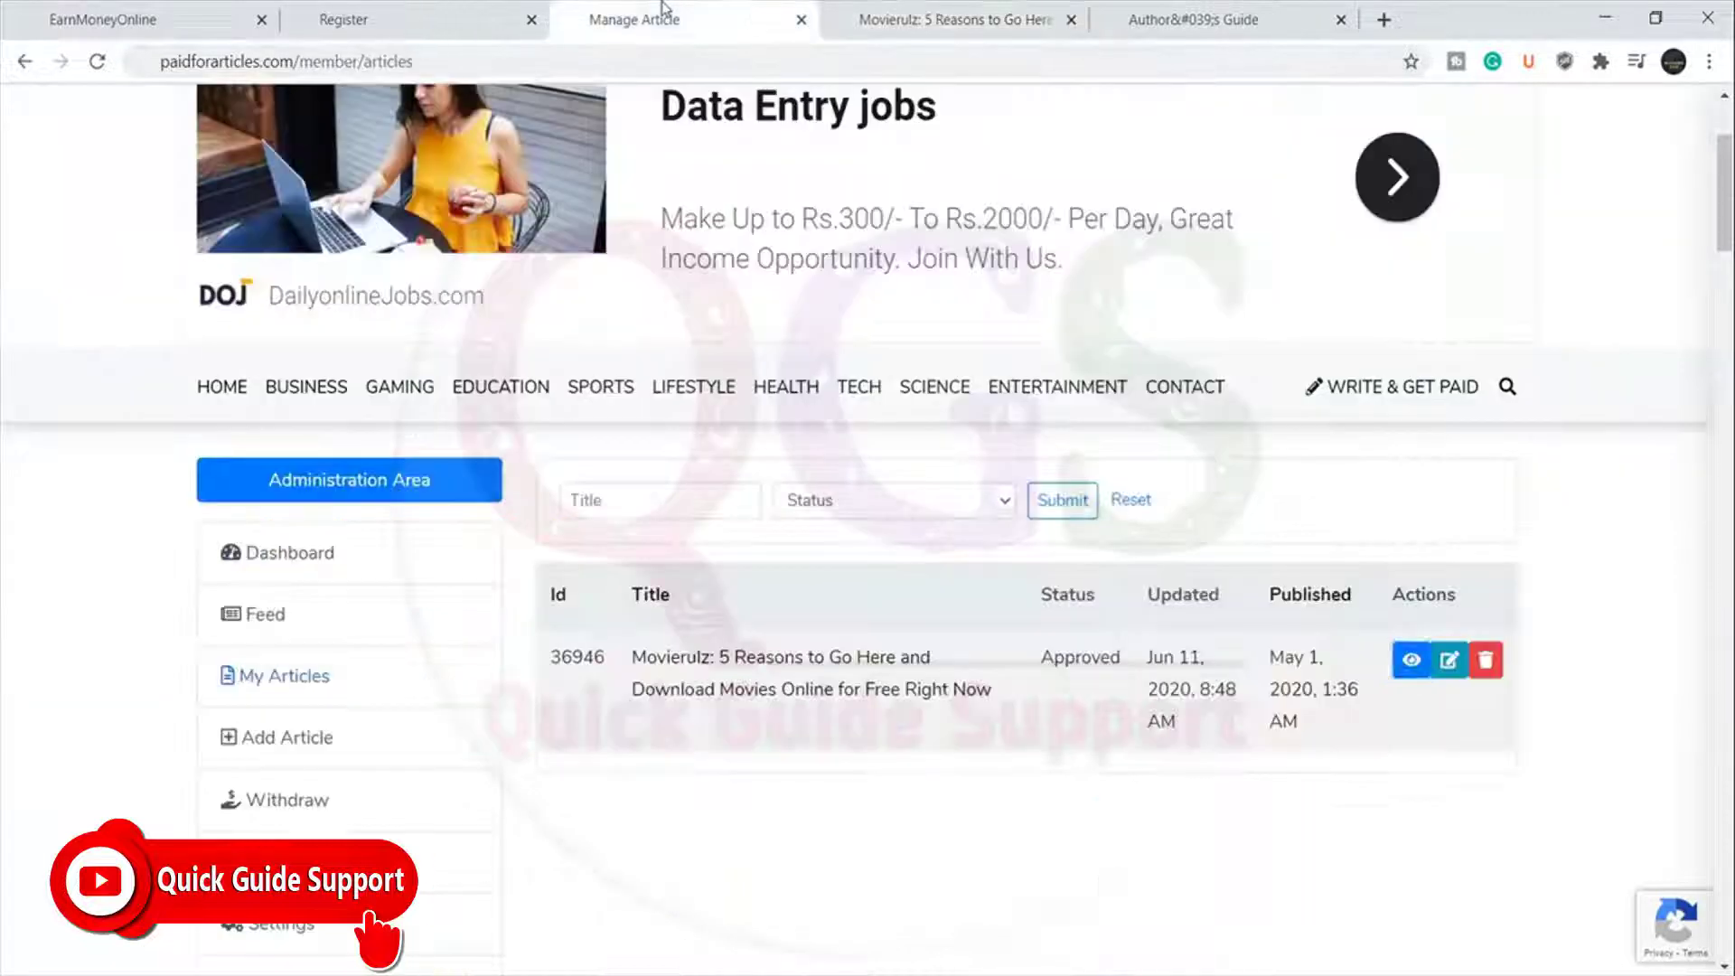
{"action": "left_click", "coordinate": [935, 17]}
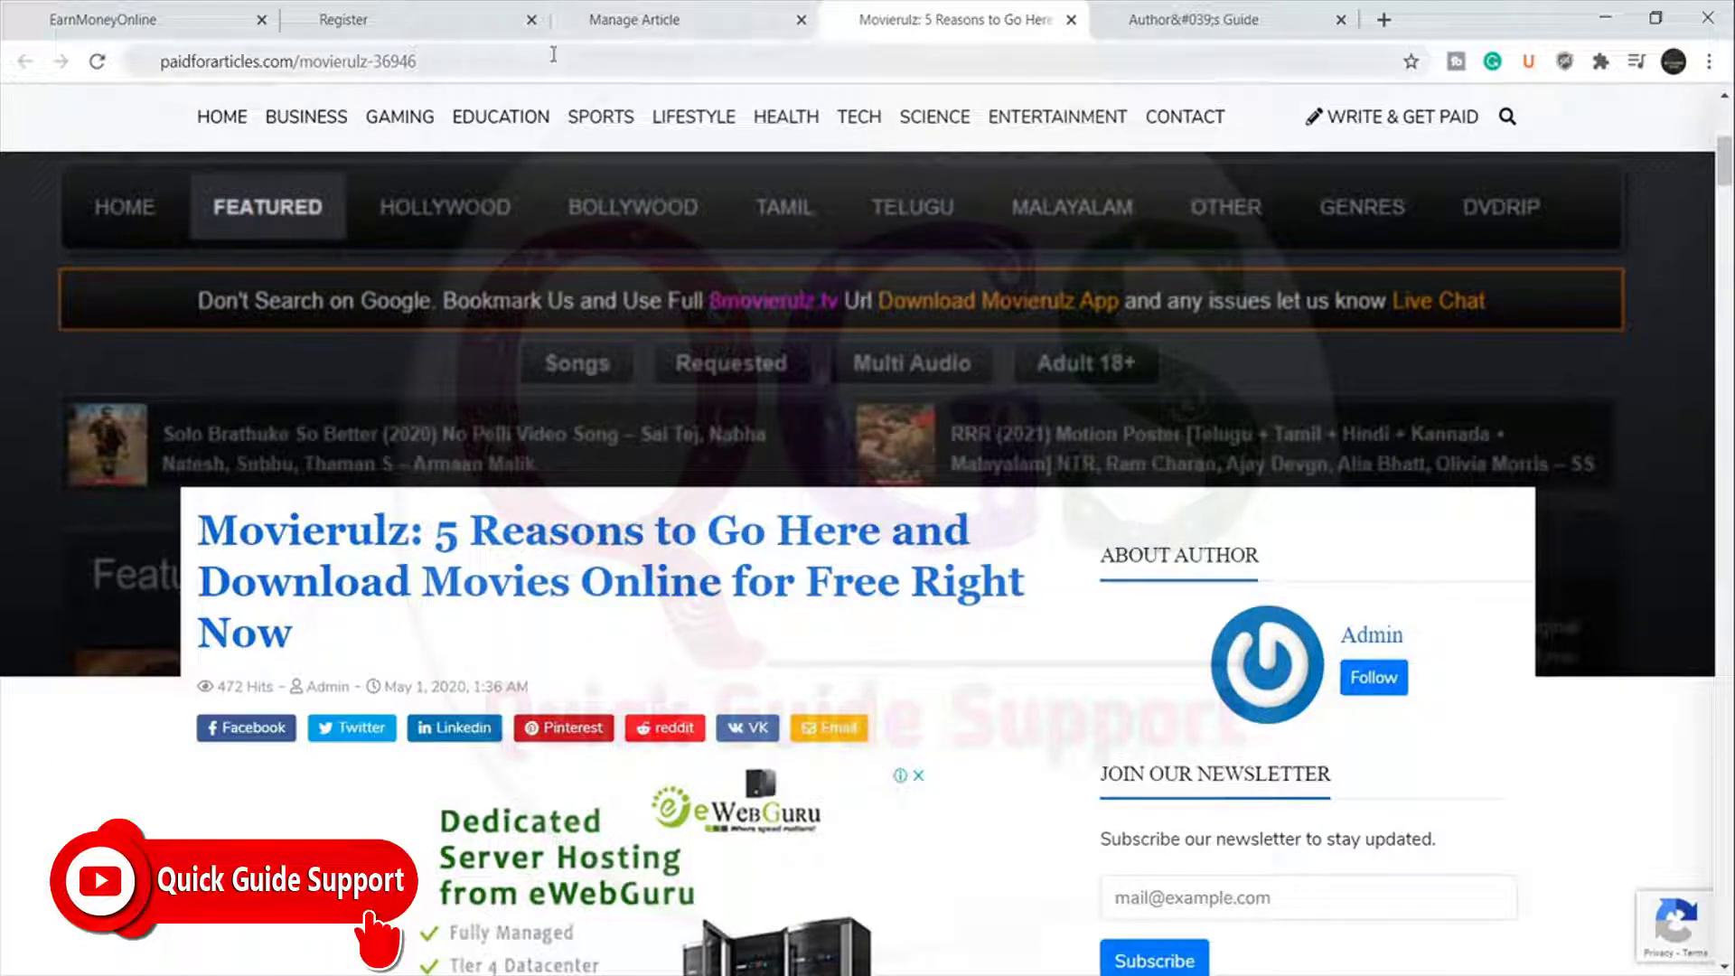
{"action": "left_click", "coordinate": [613, 13]}
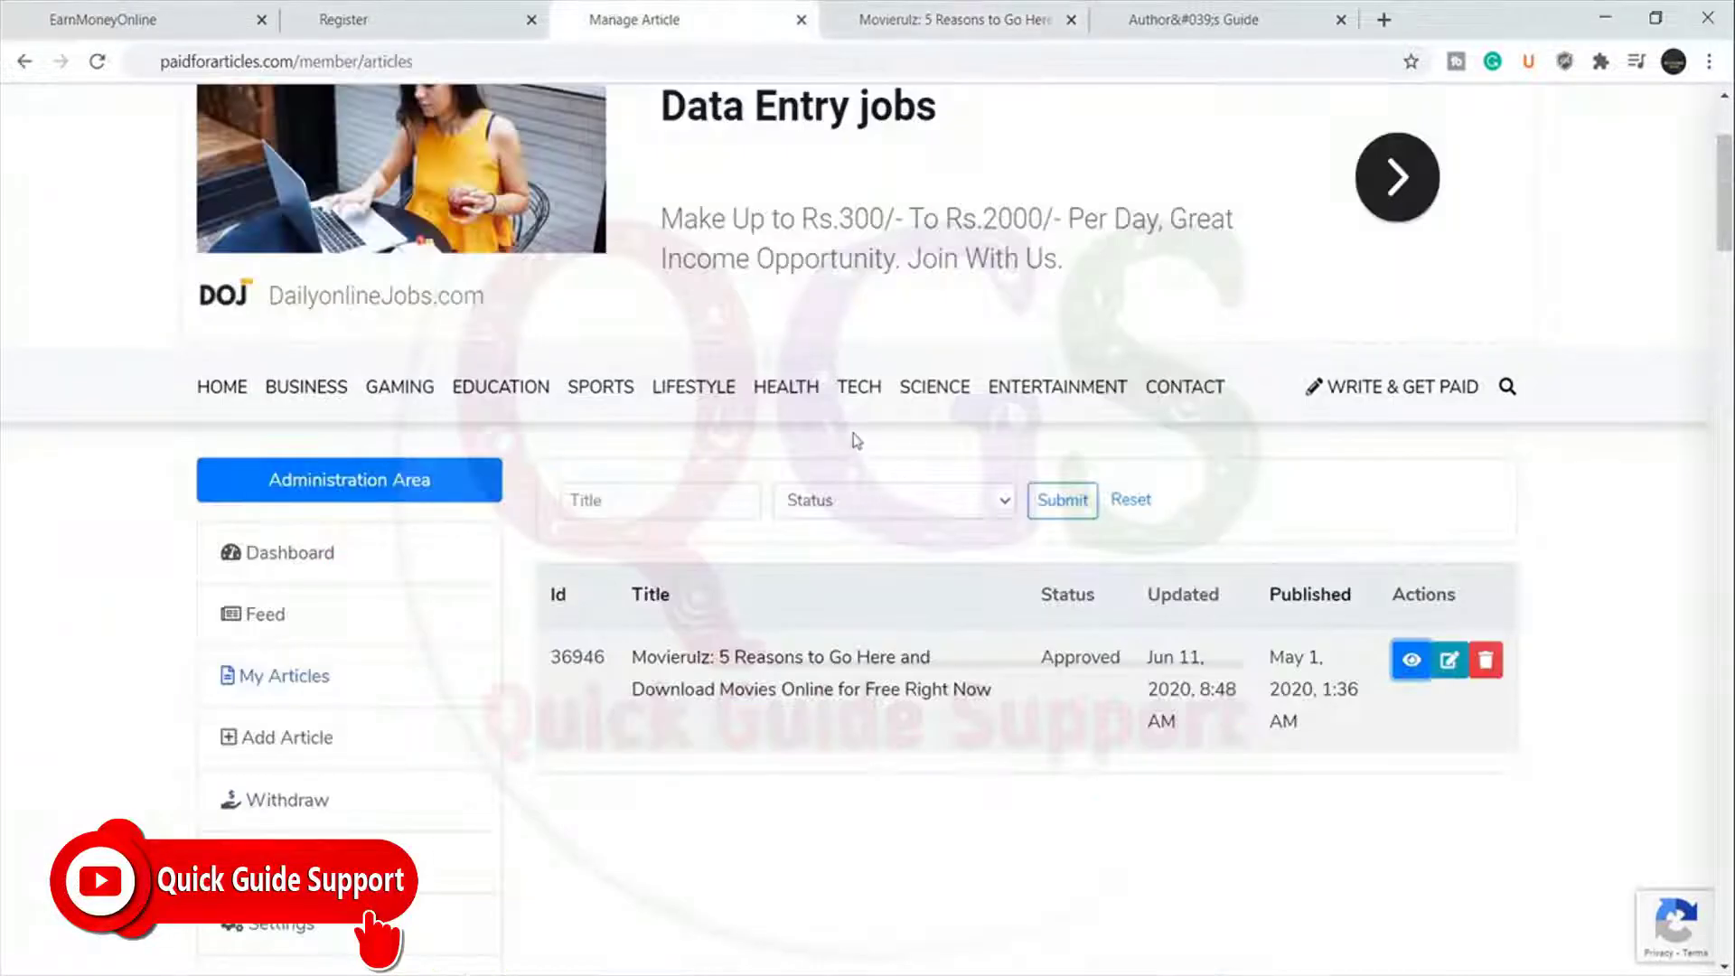
Open the Referrals page of the member area and view the referral URL and the list of referrals.
{"action": "scroll", "coordinate": [863, 425], "scroll_direction": "down", "scroll_amount": 2}
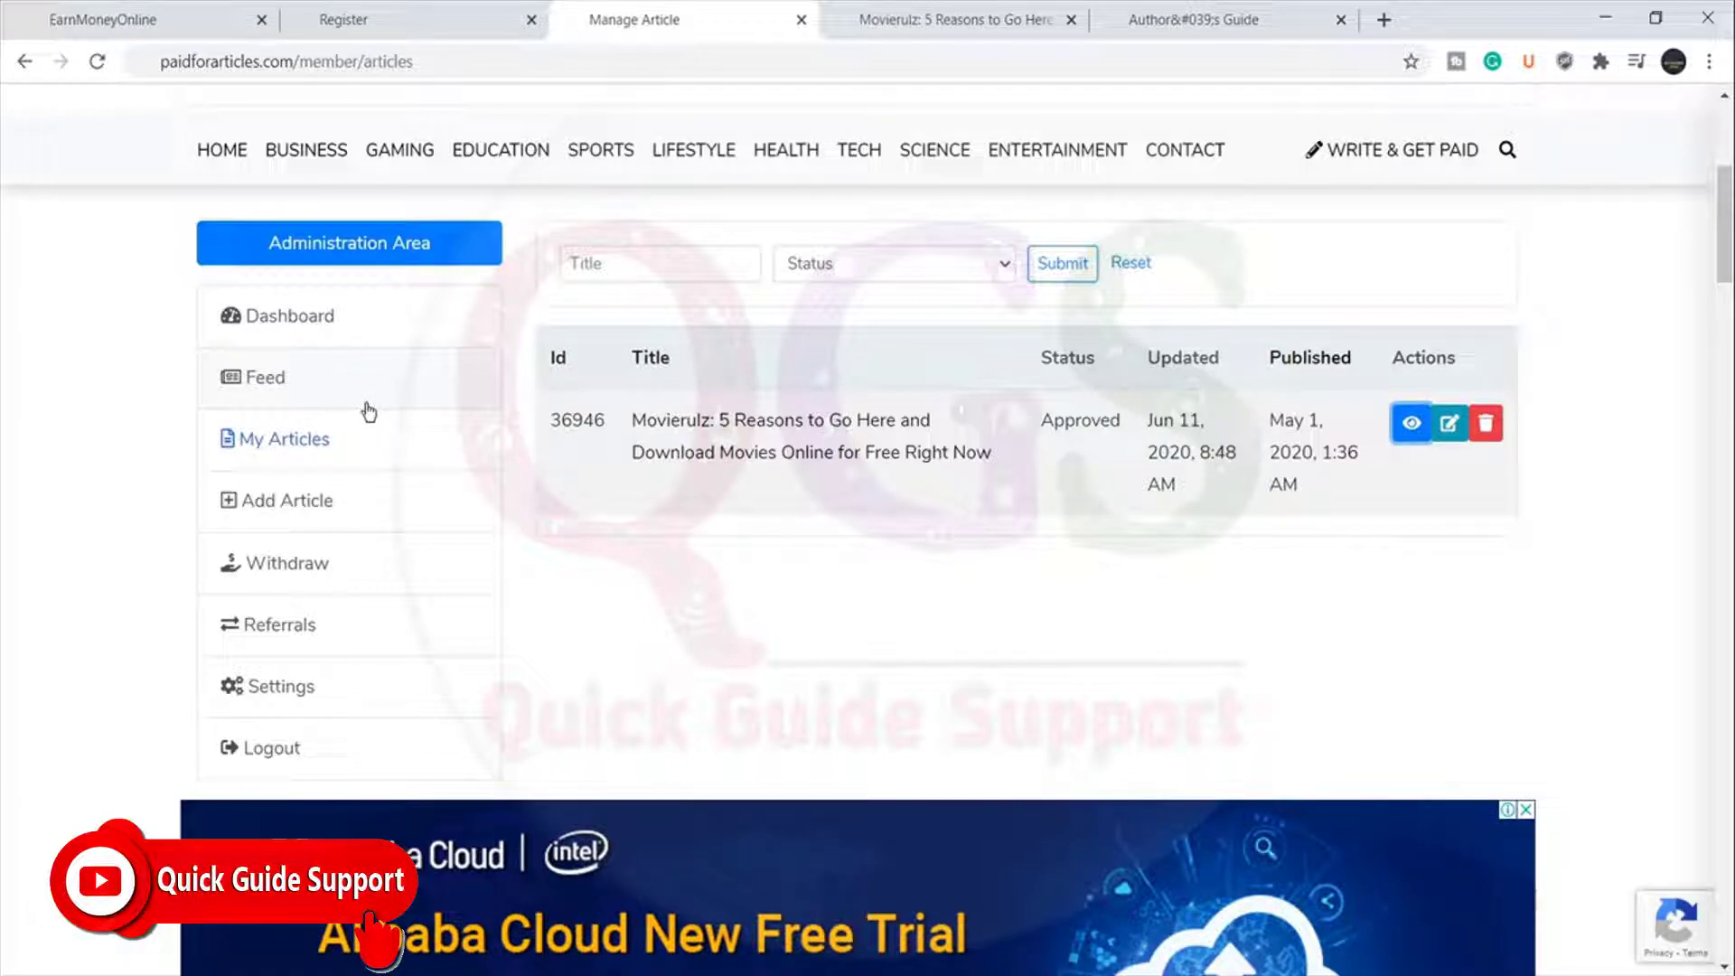
{"action": "left_click", "coordinate": [301, 632]}
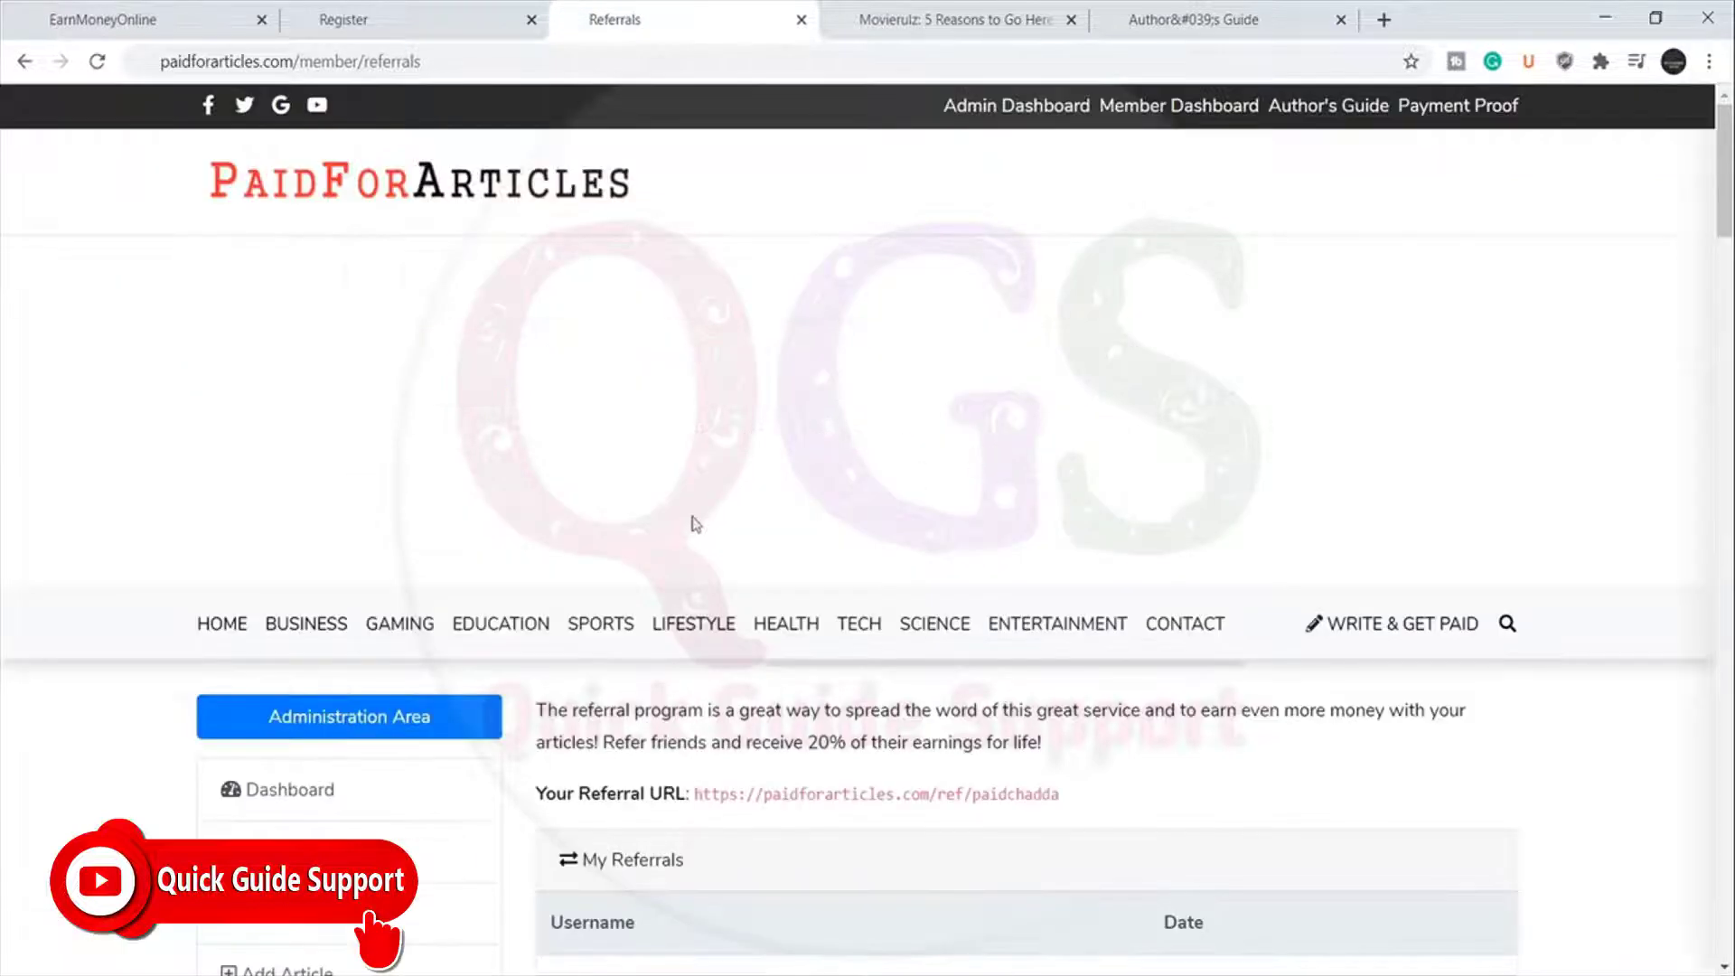
{"action": "scroll", "coordinate": [696, 524], "scroll_direction": "down", "scroll_amount": 4}
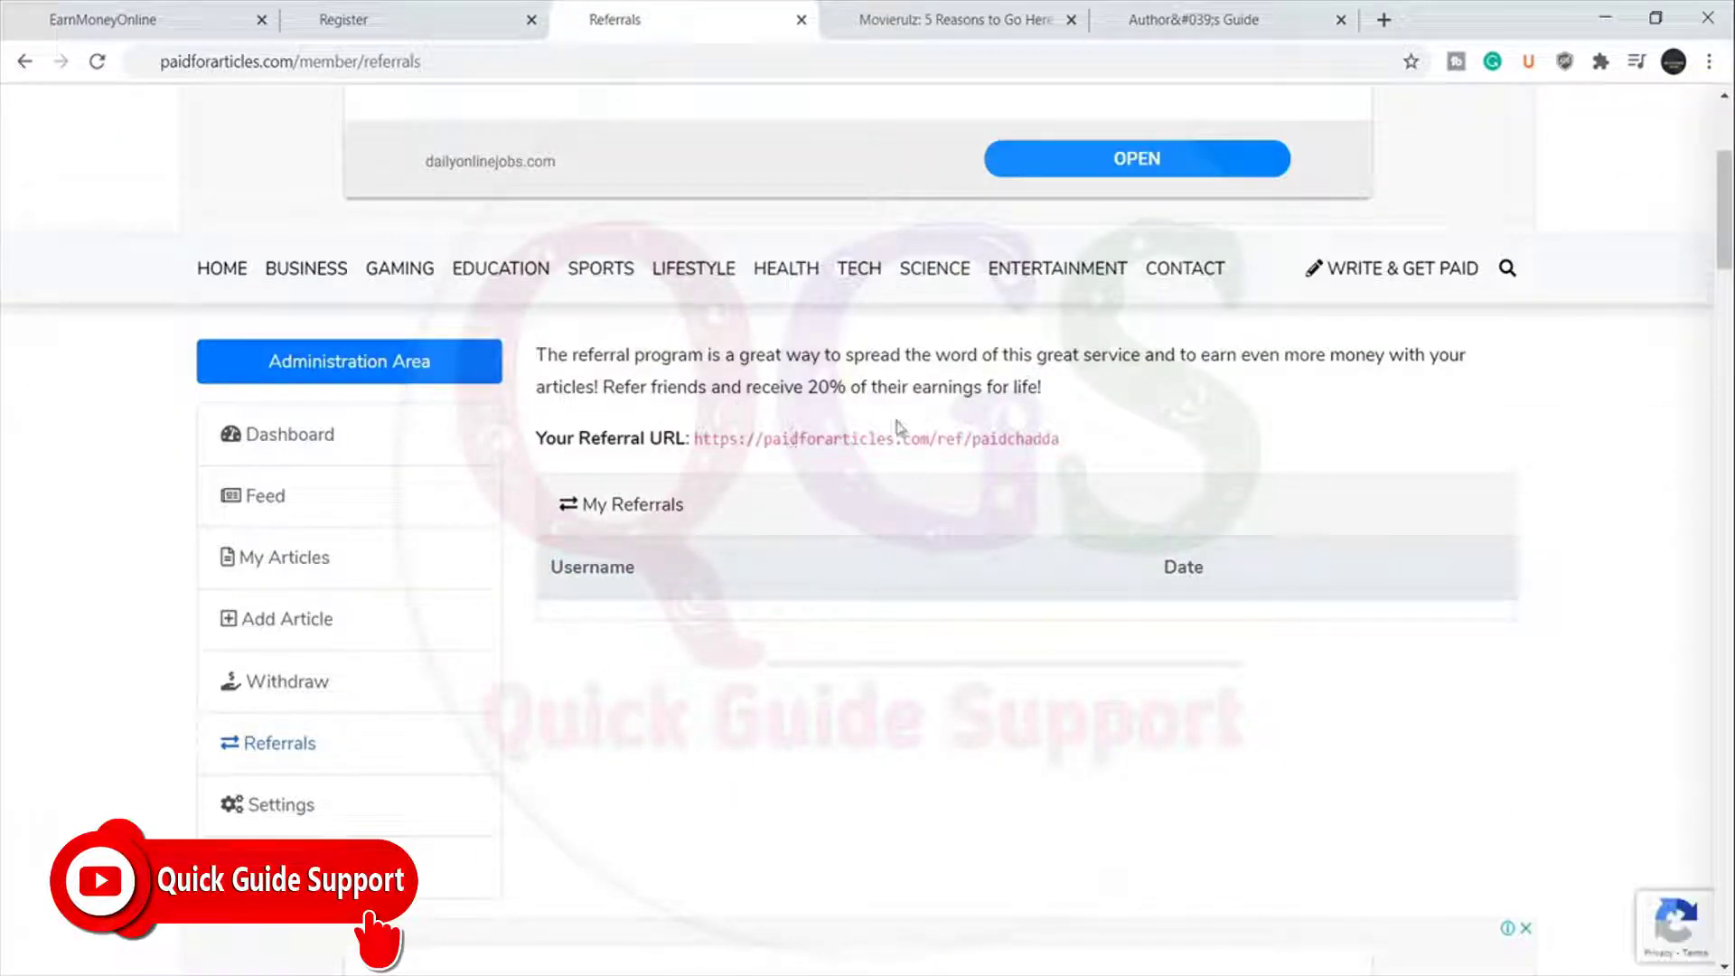